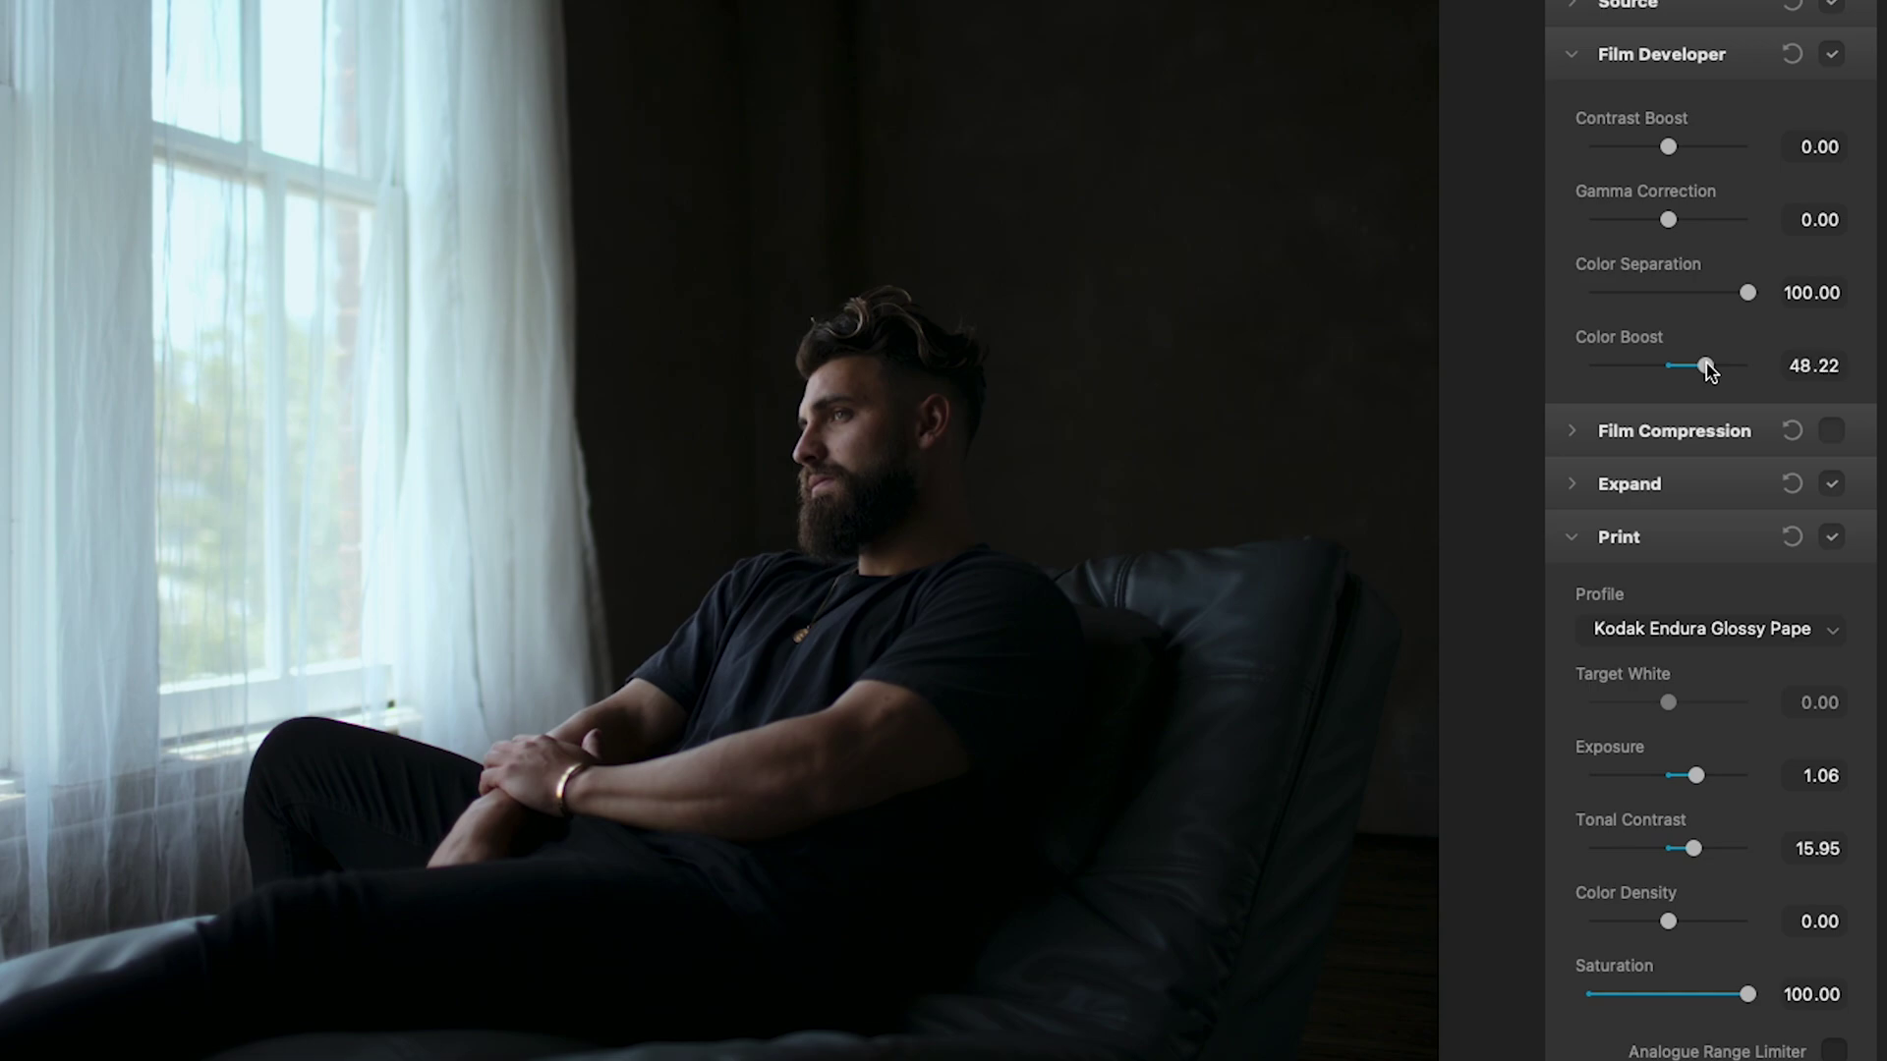
Set the print Exposure to 1.22 and the Color Boost to 48.65, judging the man's face up close and the full photo
{"action": "left_click", "coordinate": [1005, 433]}
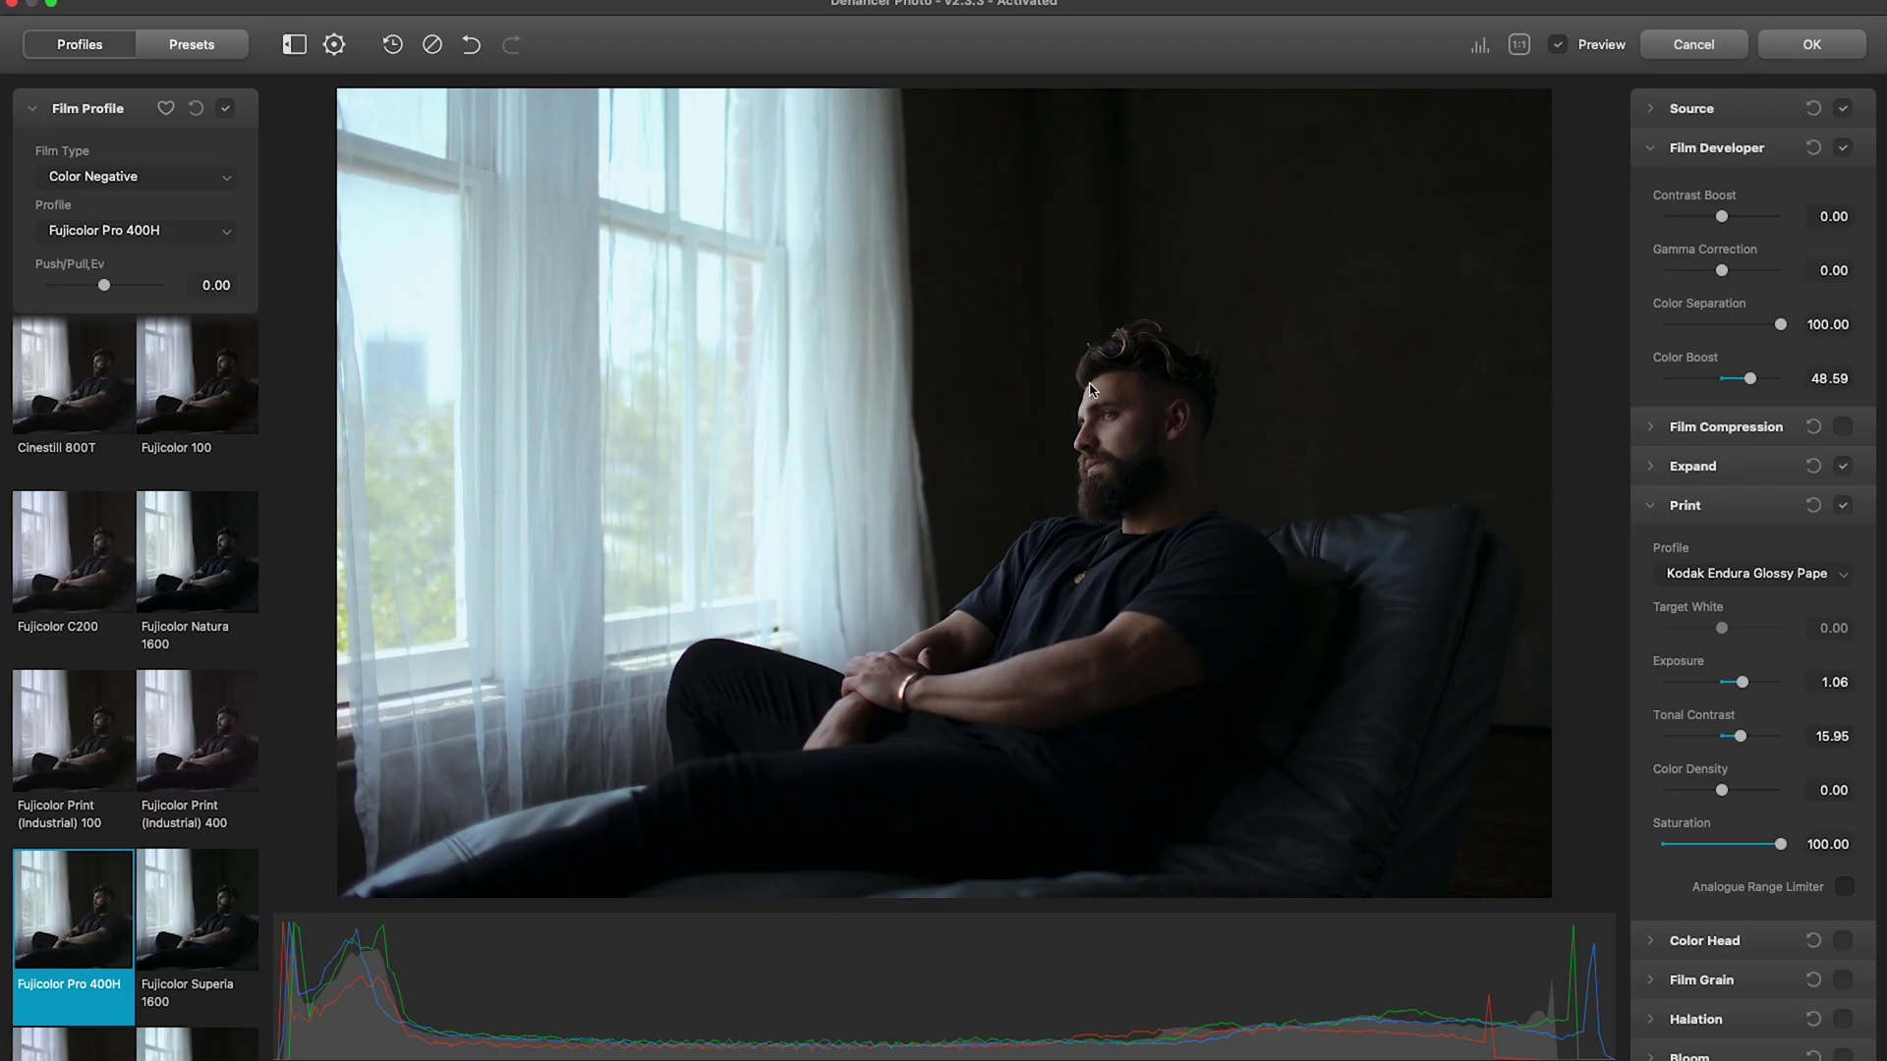
{"action": "left_click", "coordinate": [1089, 391]}
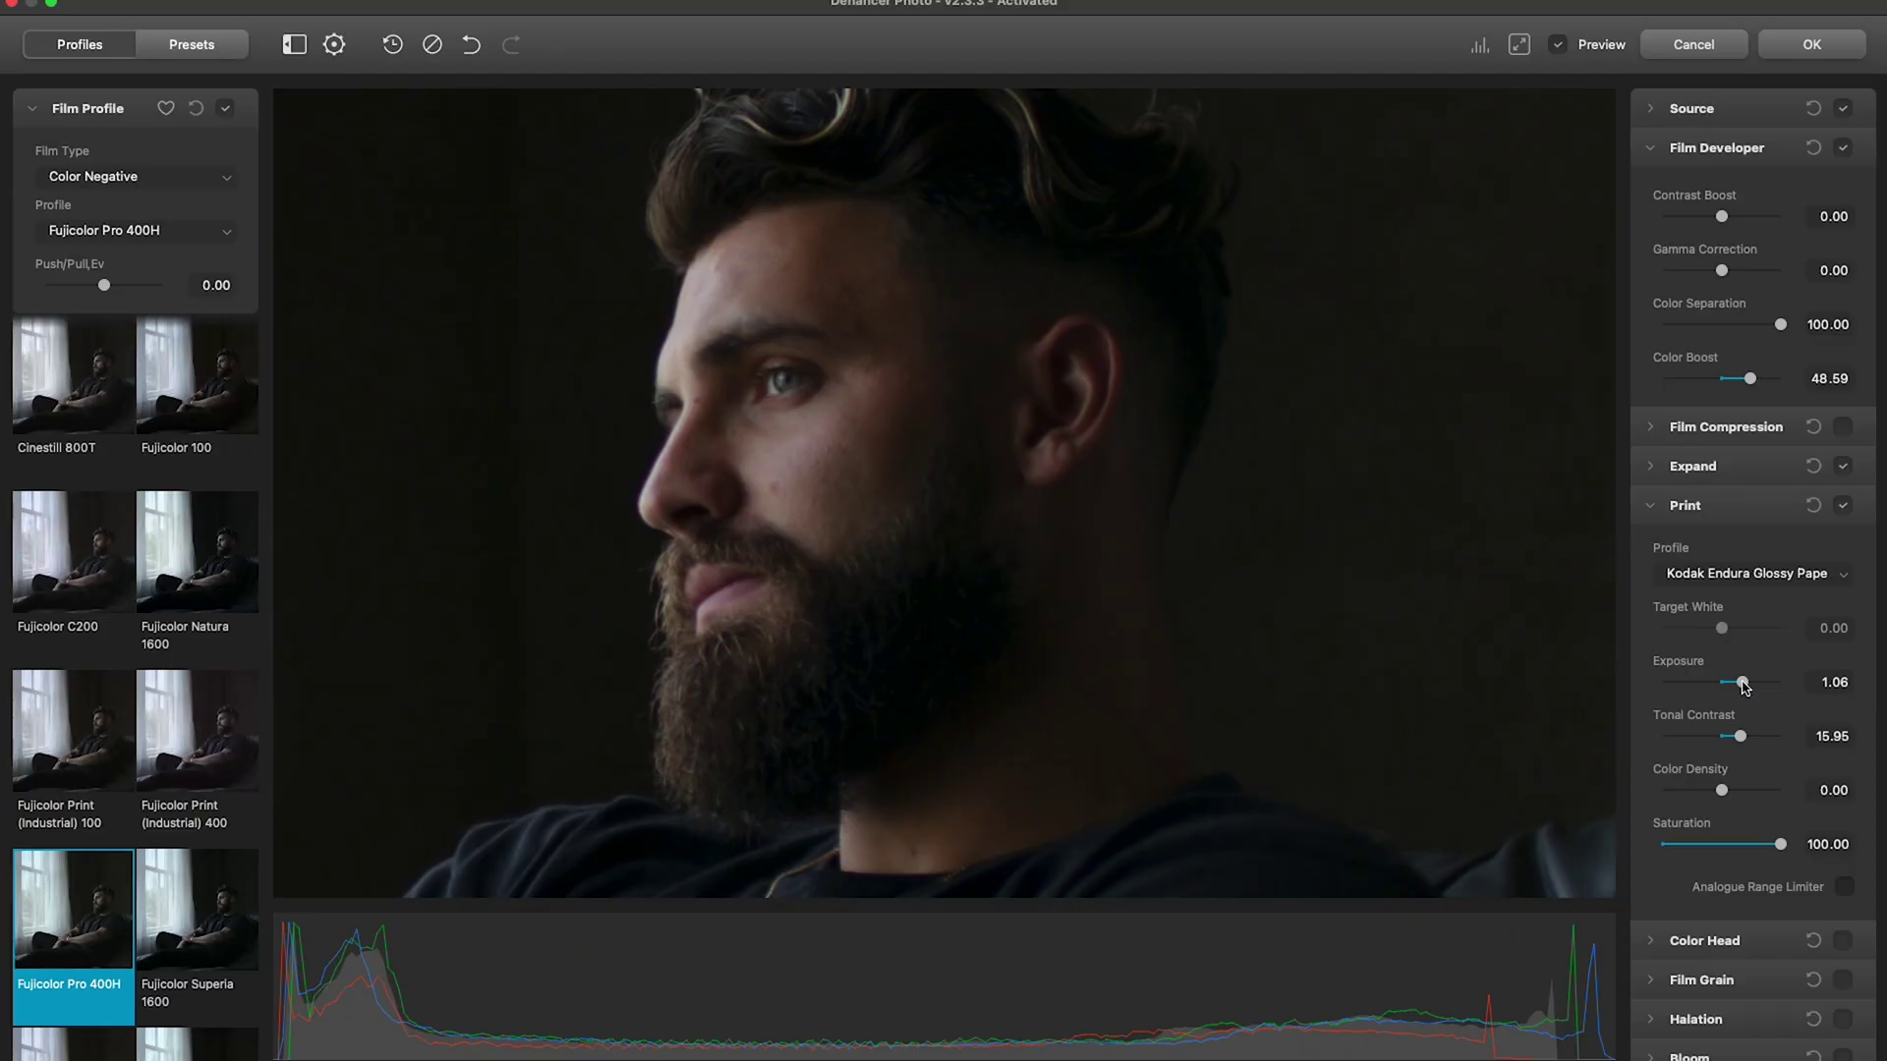
{"action": "left_click_drag", "start_coordinate": [1742, 682], "coordinate": [1745, 682]}
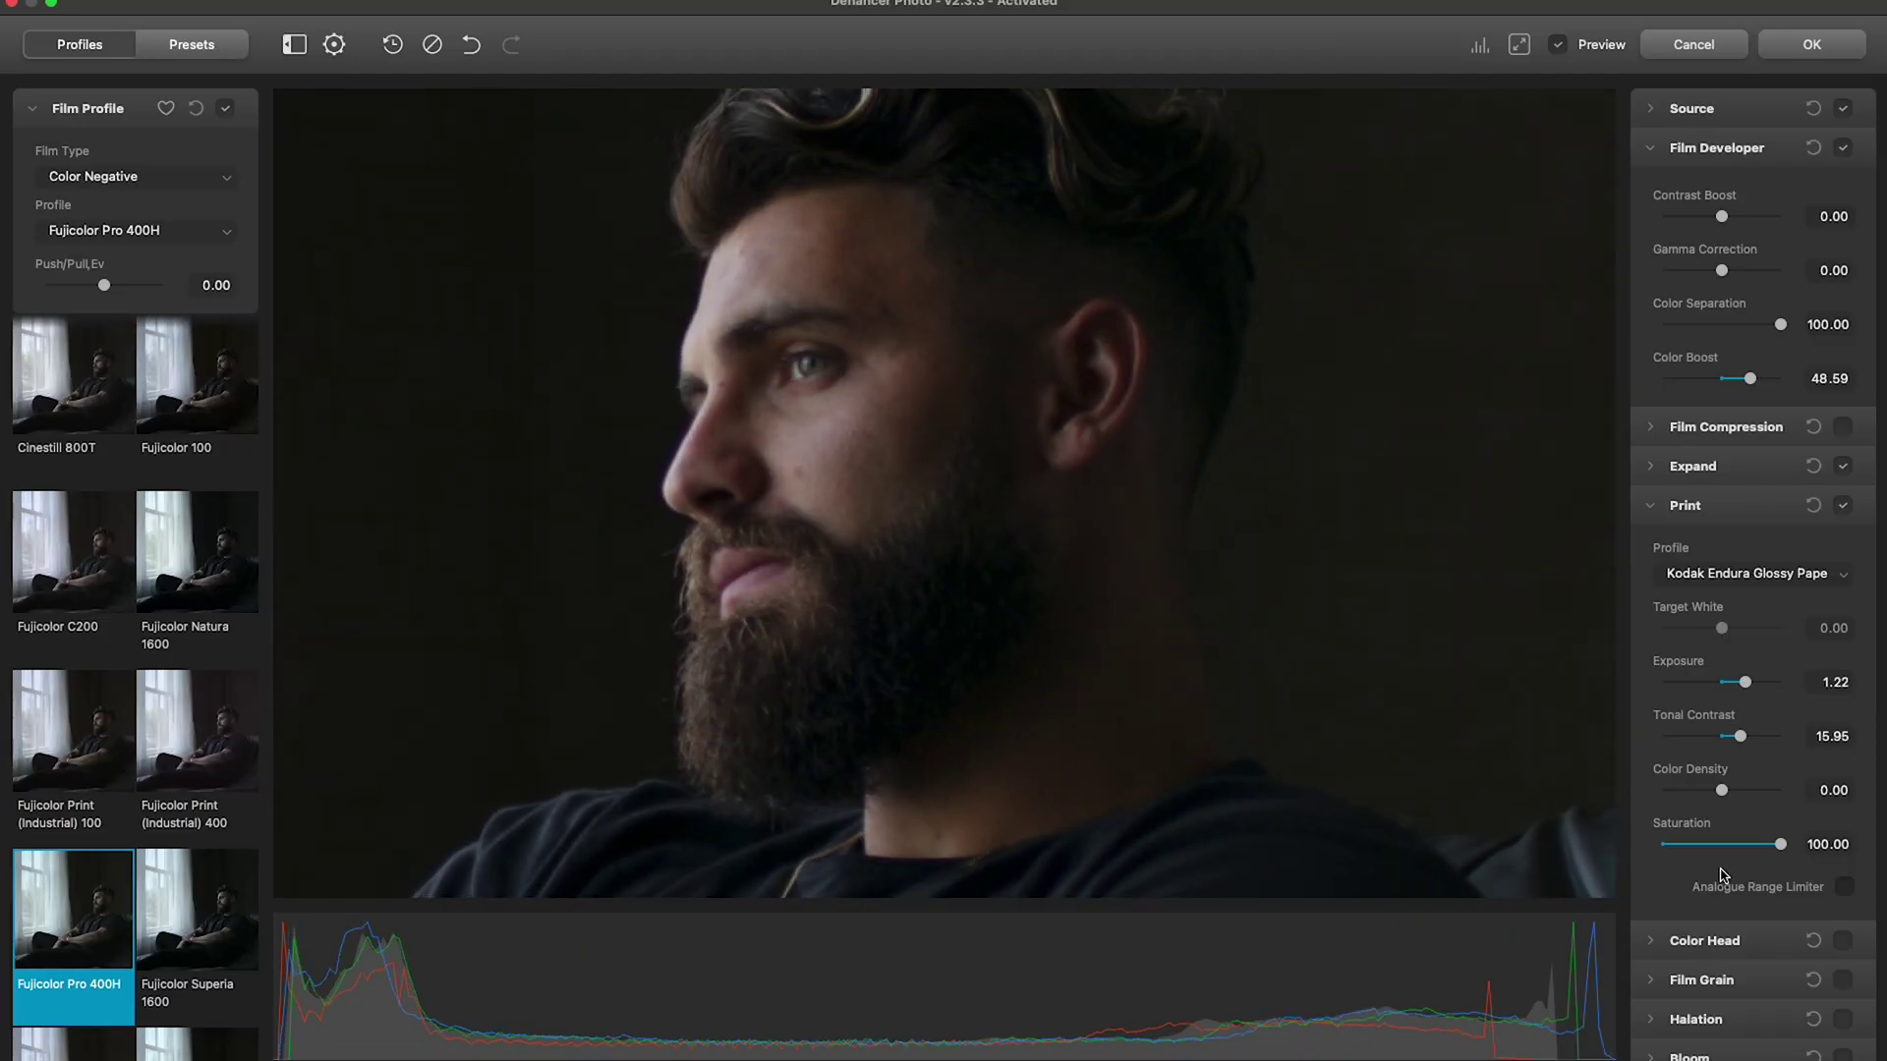
{"action": "left_click_drag", "start_coordinate": [1750, 383], "coordinate": [1749, 383]}
{"action": "left_click", "coordinate": [1126, 386]}
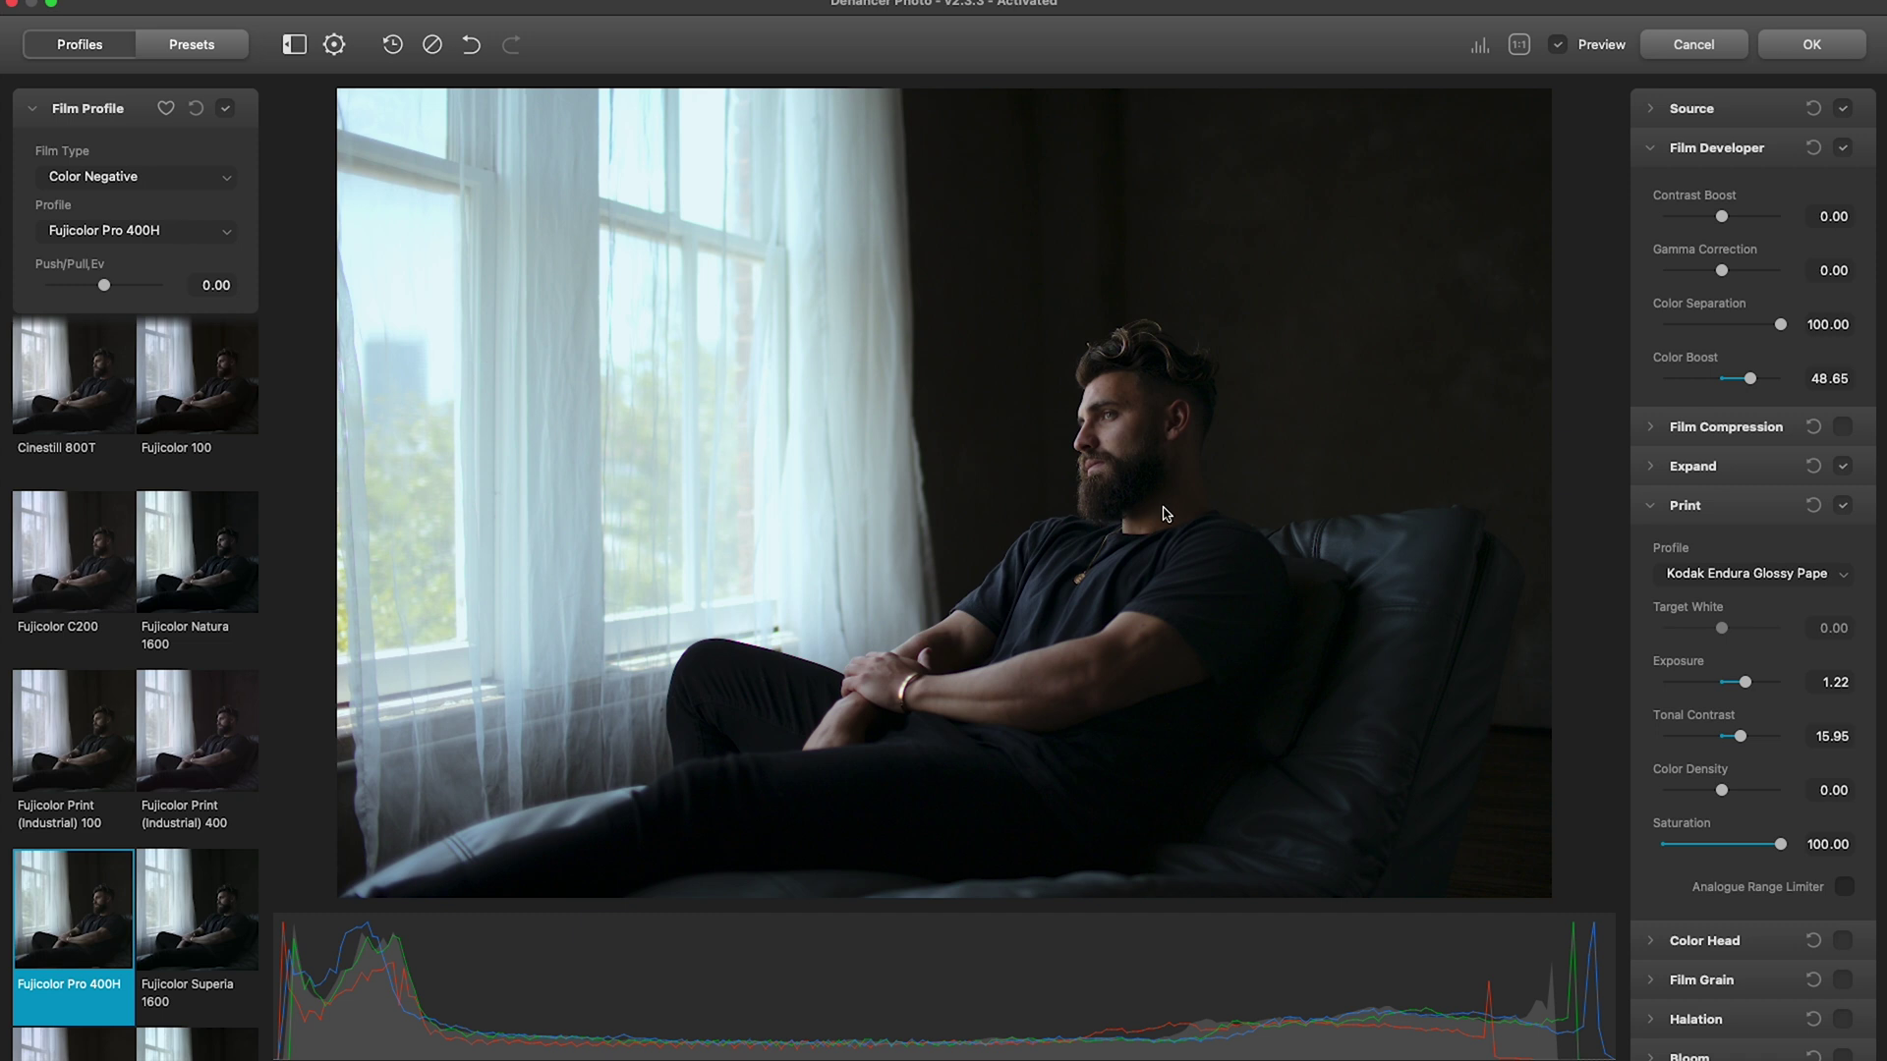
{"action": "left_click", "coordinate": [1102, 406]}
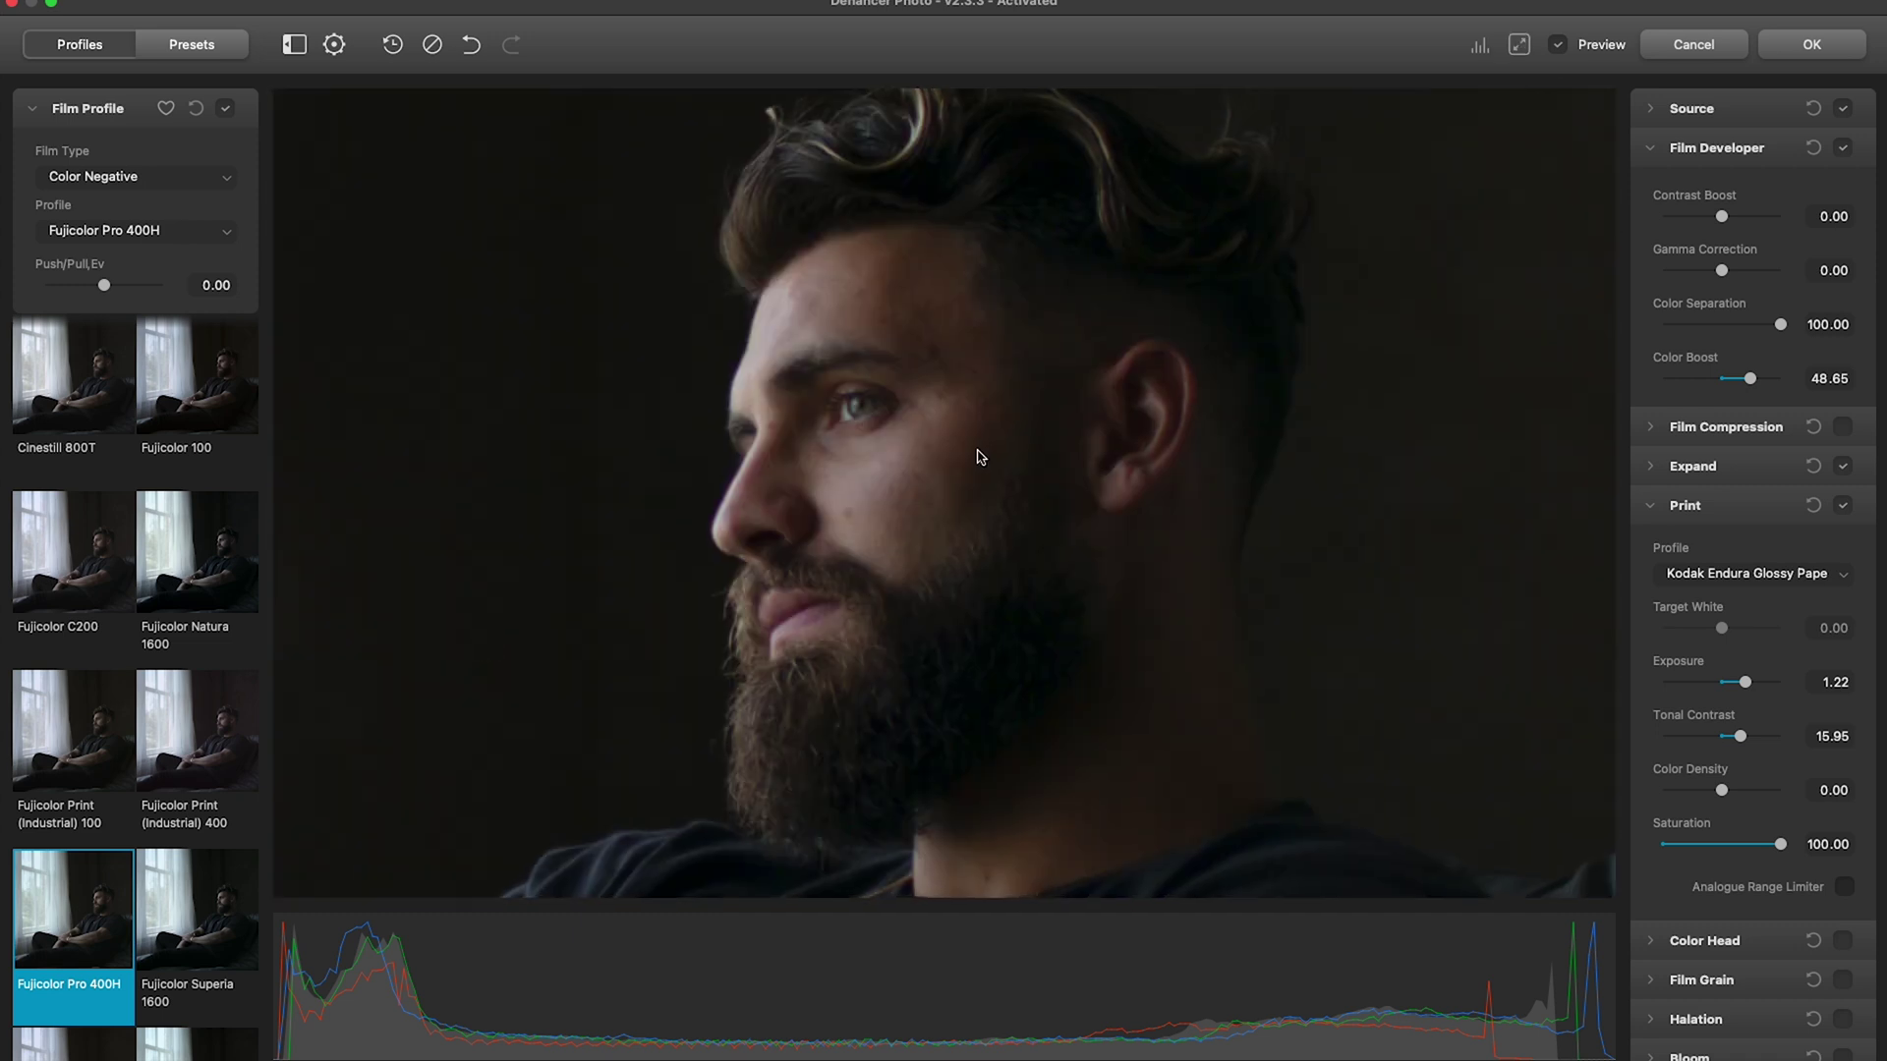
{"action": "left_click", "coordinate": [980, 456]}
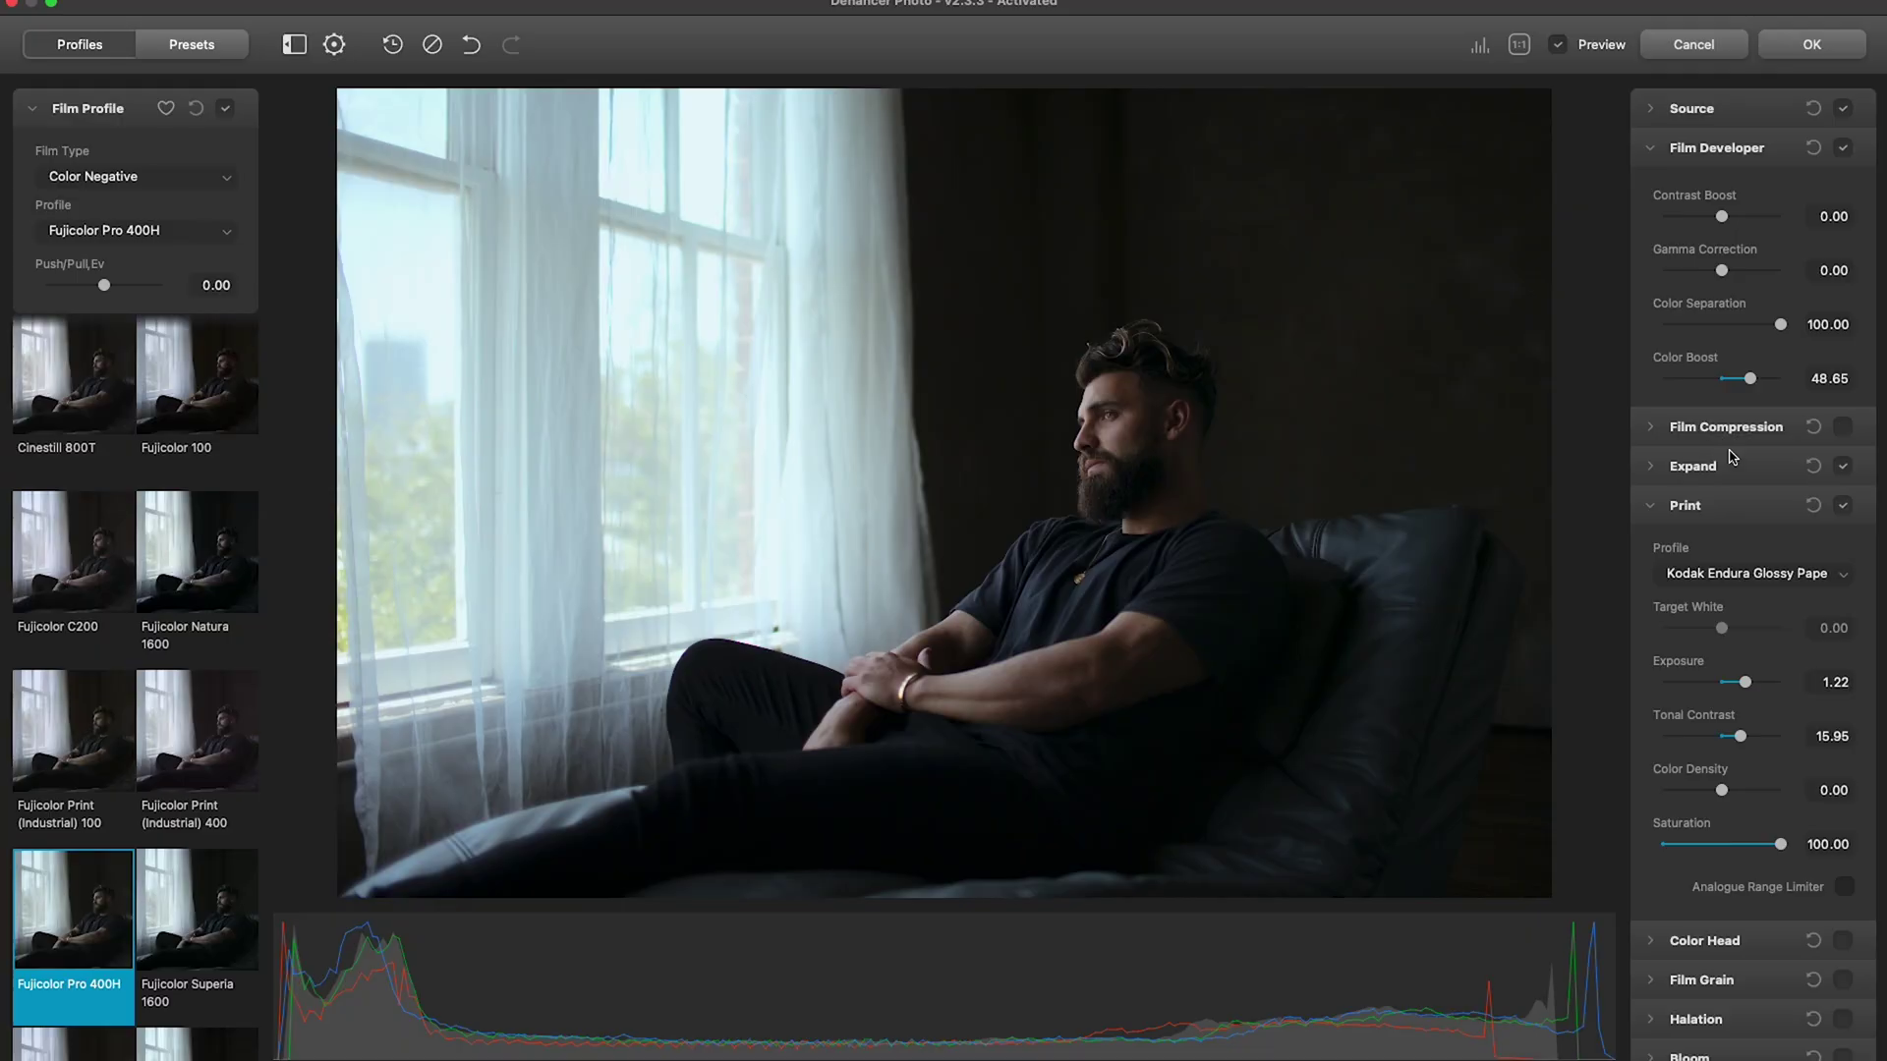
Enable Film Compression, set its Tonal Range to 10.34 and compare the photo with and without the effect
{"action": "left_click", "coordinate": [1653, 431]}
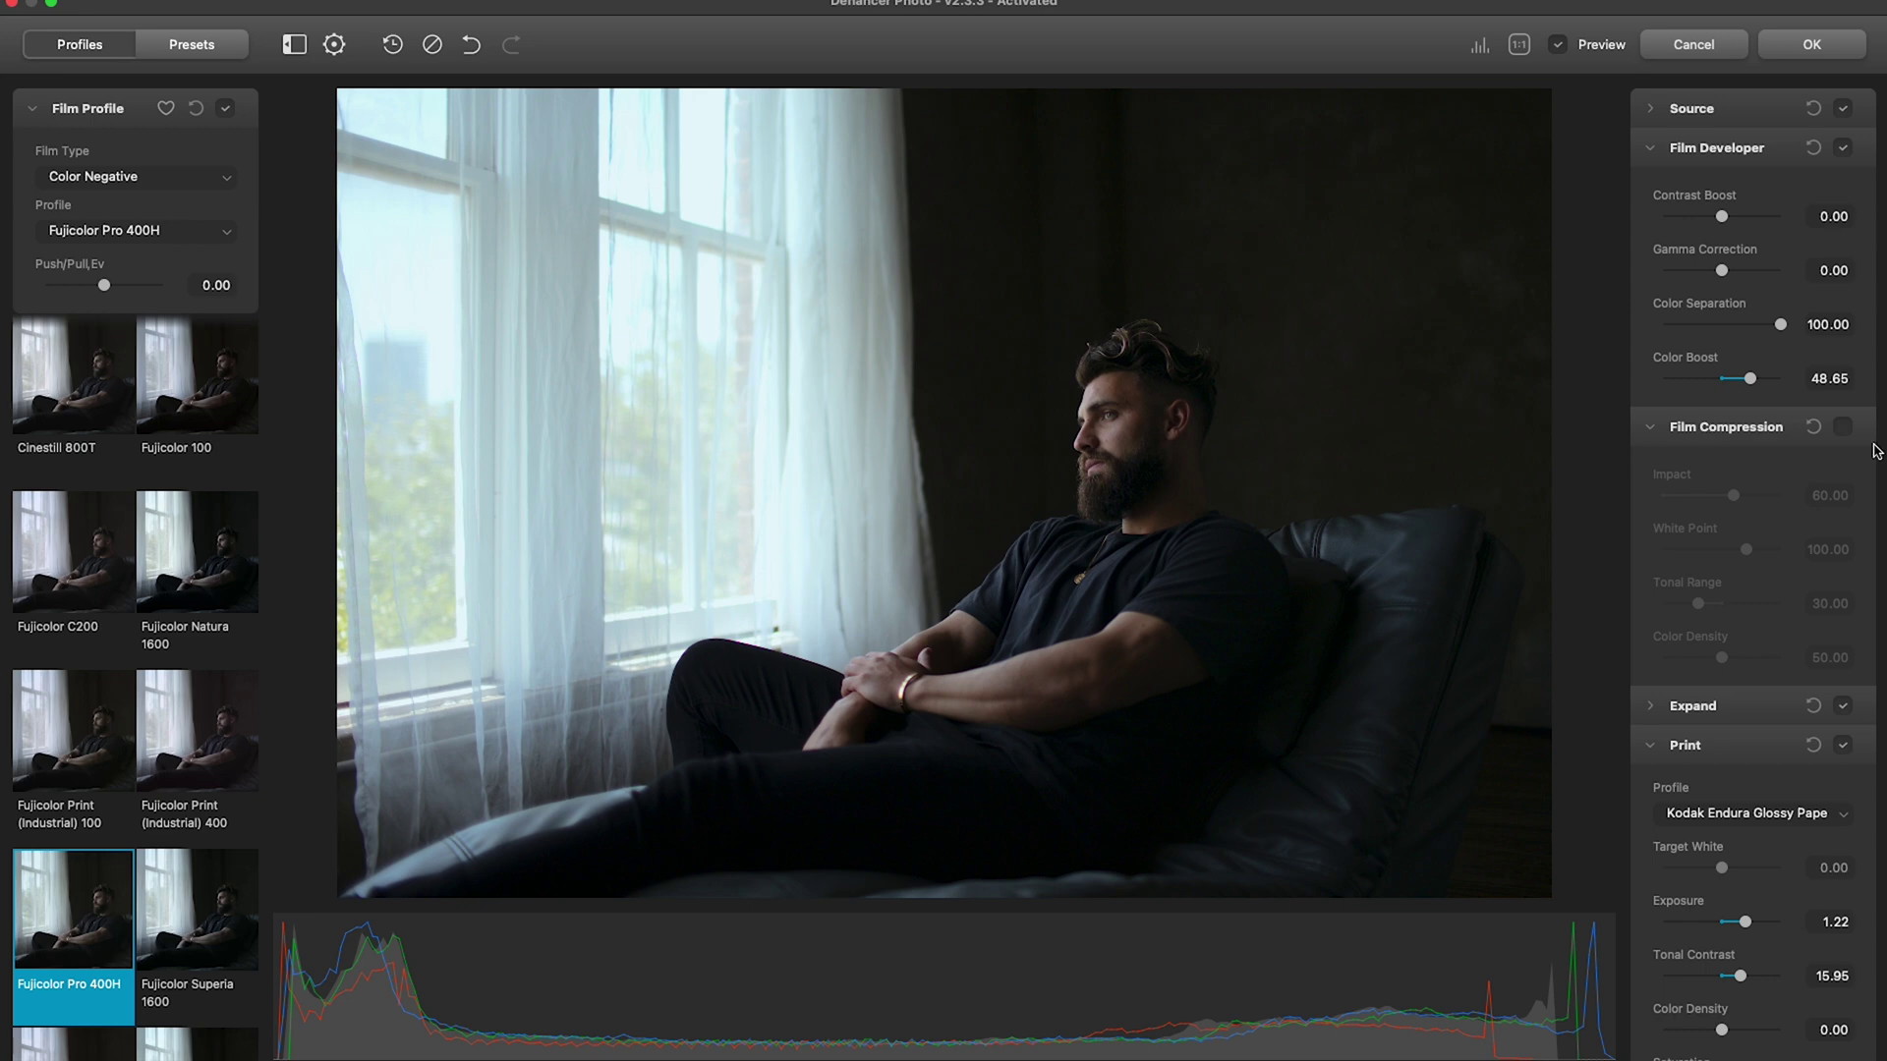
{"action": "left_click", "coordinate": [1846, 429]}
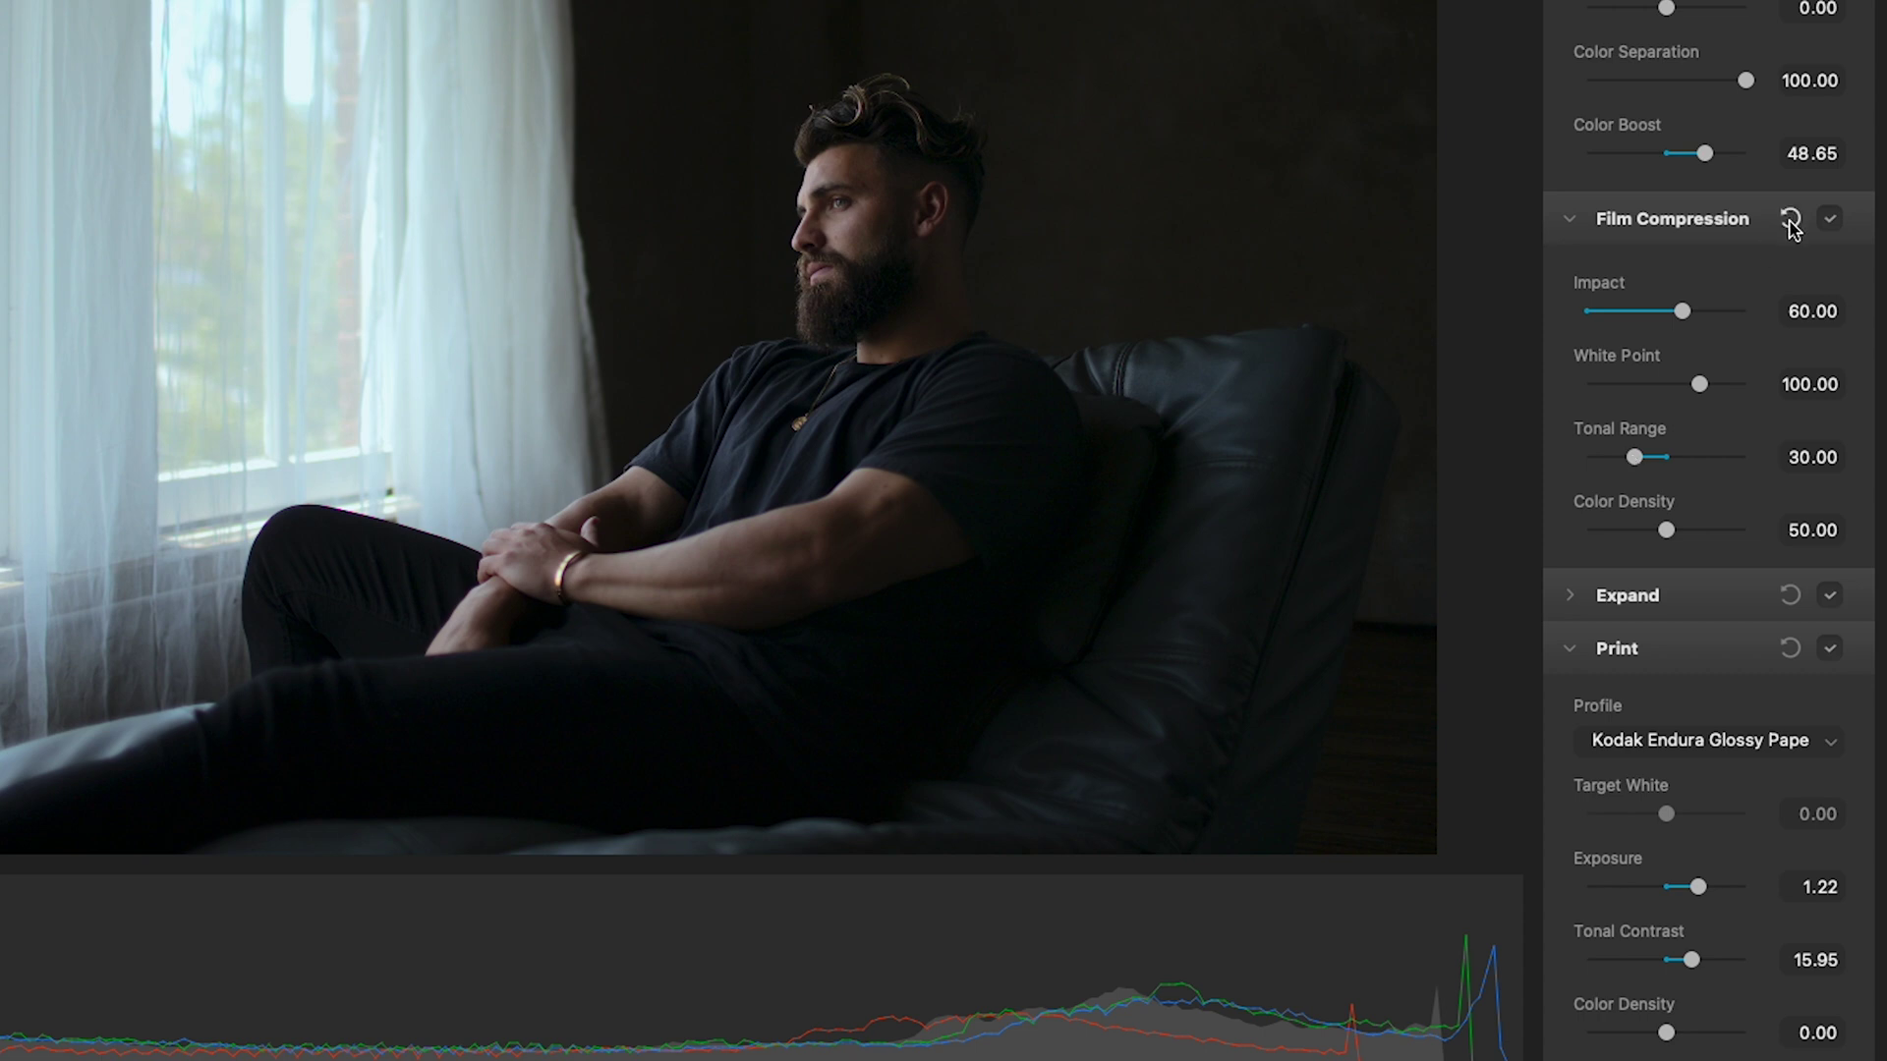
{"action": "left_click", "coordinate": [1828, 218]}
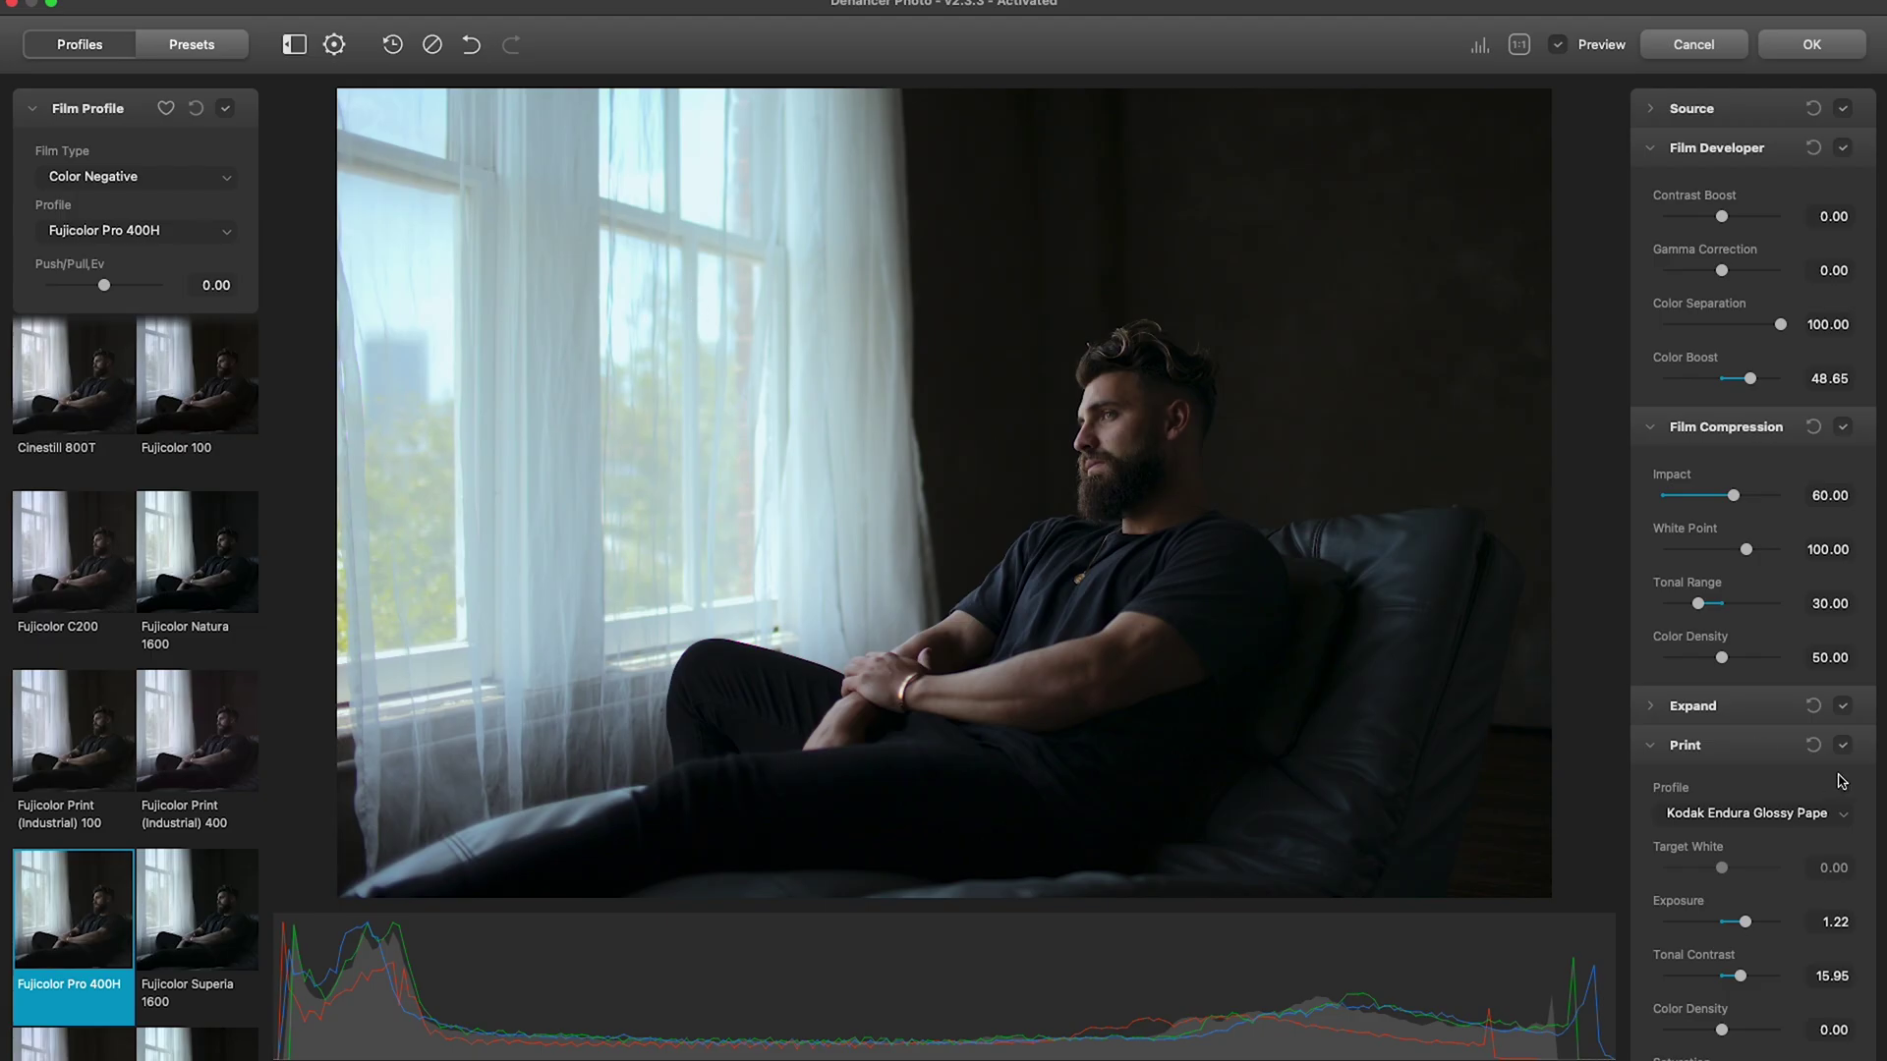
{"action": "left_click_drag", "start_coordinate": [1680, 610], "coordinate": [1676, 603]}
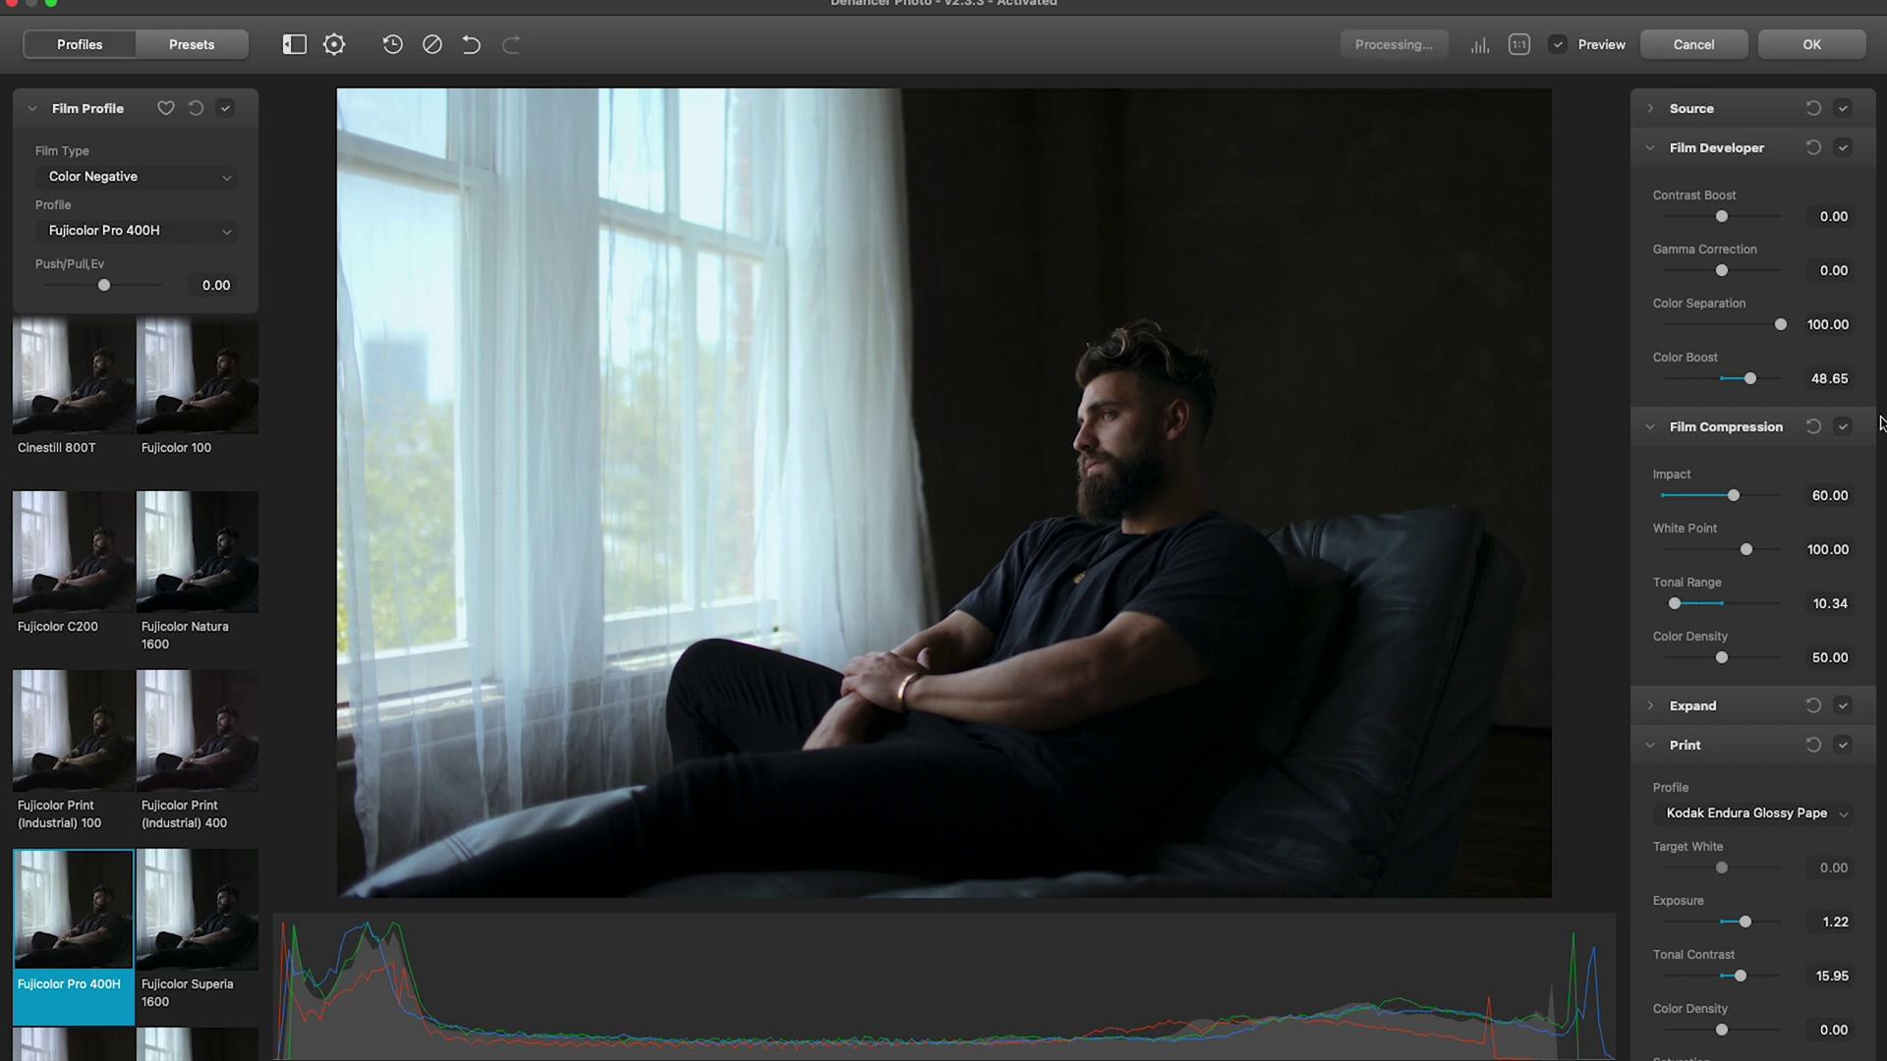
{"action": "left_click", "coordinate": [1847, 426]}
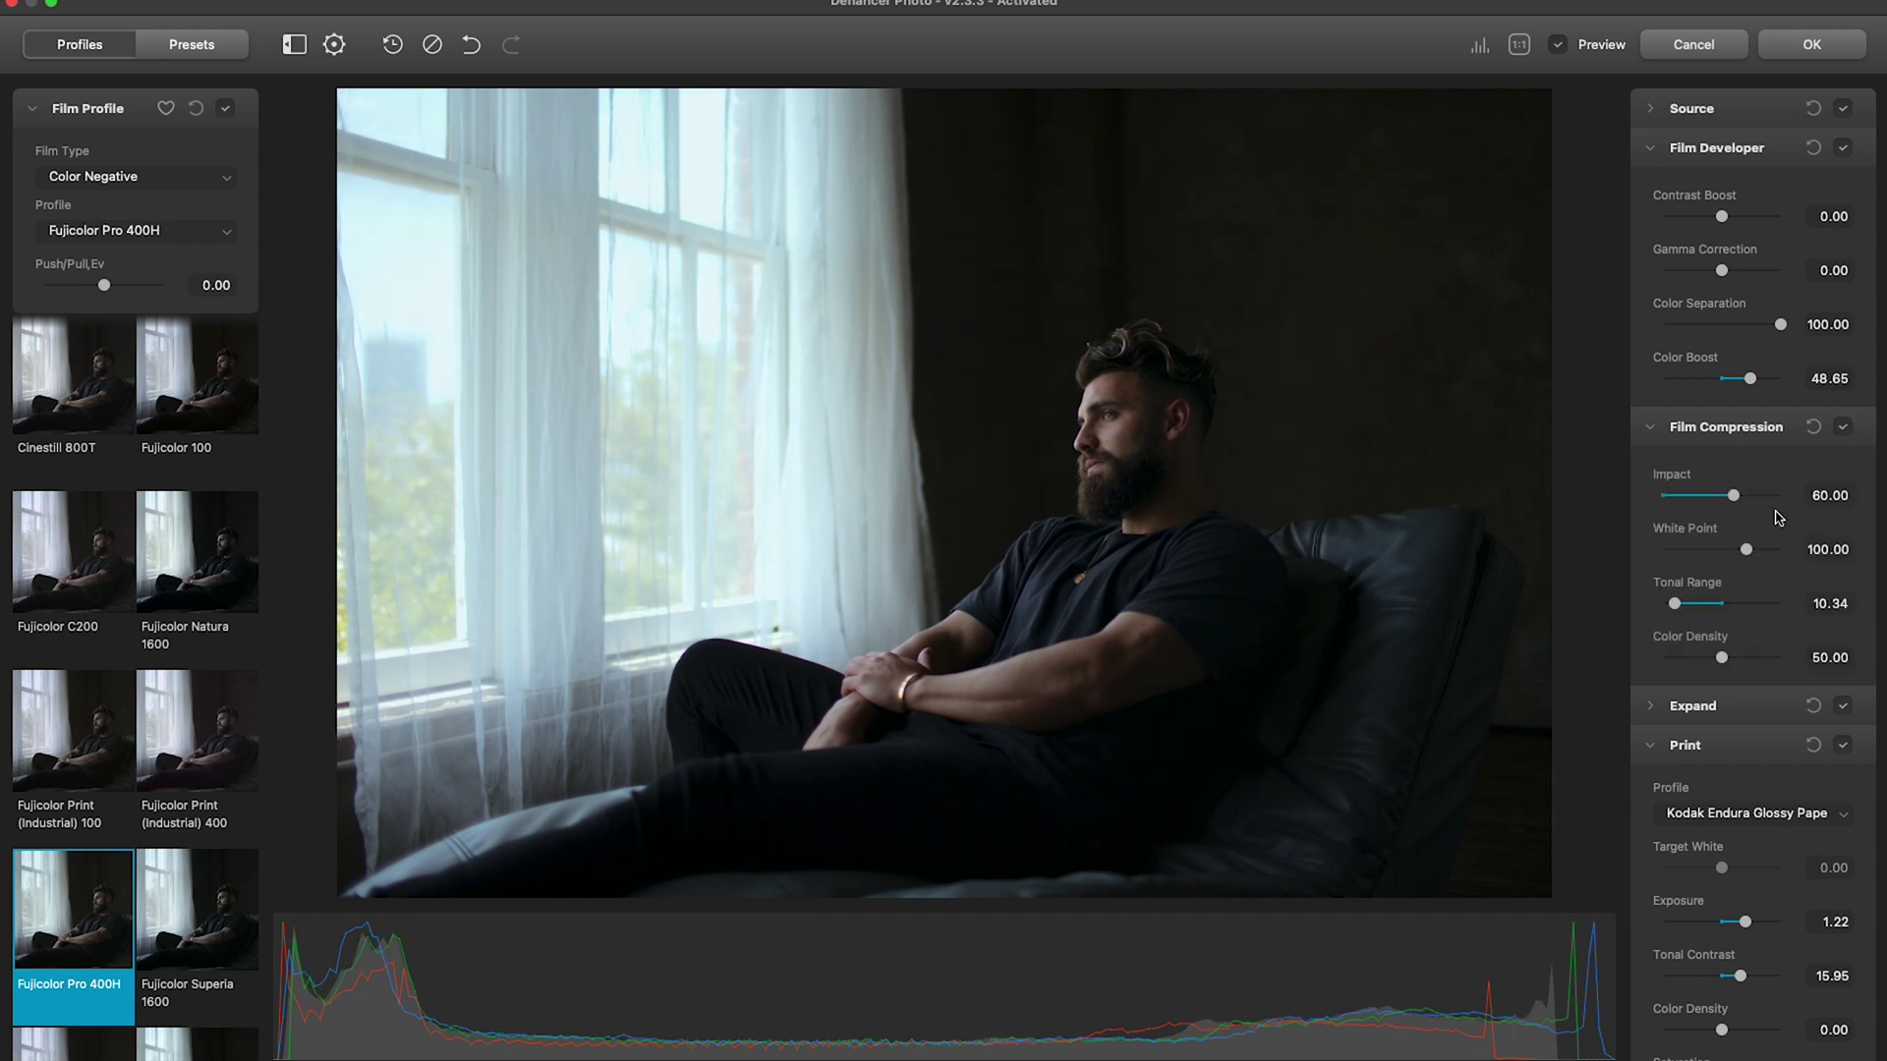
Enable Film Grain and set its Amount to 8.15, Midtones to 18.68 and Color to 16.59
{"action": "scroll", "coordinate": [1774, 515], "scroll_direction": "down", "scroll_amount": 2}
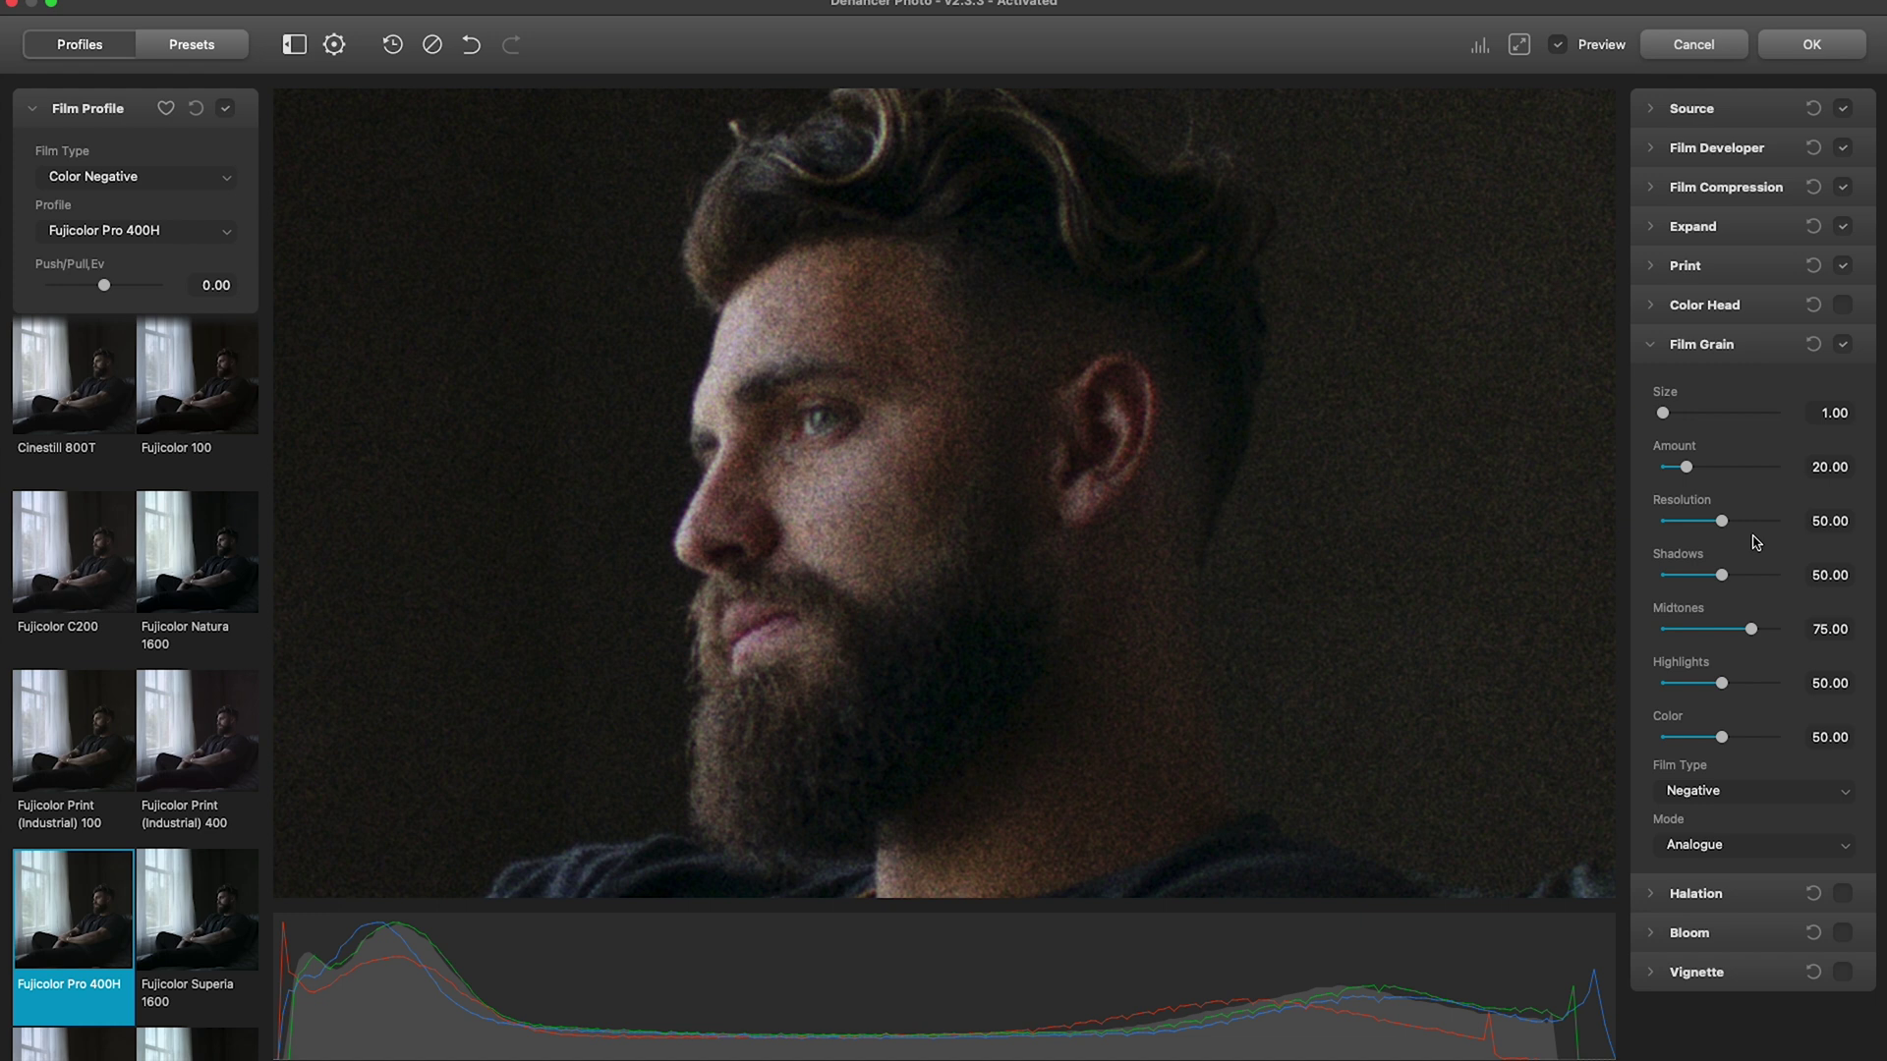
{"action": "mouse_move", "coordinate": [1748, 628]}
{"action": "left_mouse_down"}
{"action": "mouse_move", "coordinate": [1681, 632]}
{"action": "mouse_move", "coordinate": [1741, 645]}
{"action": "left_mouse_up"}
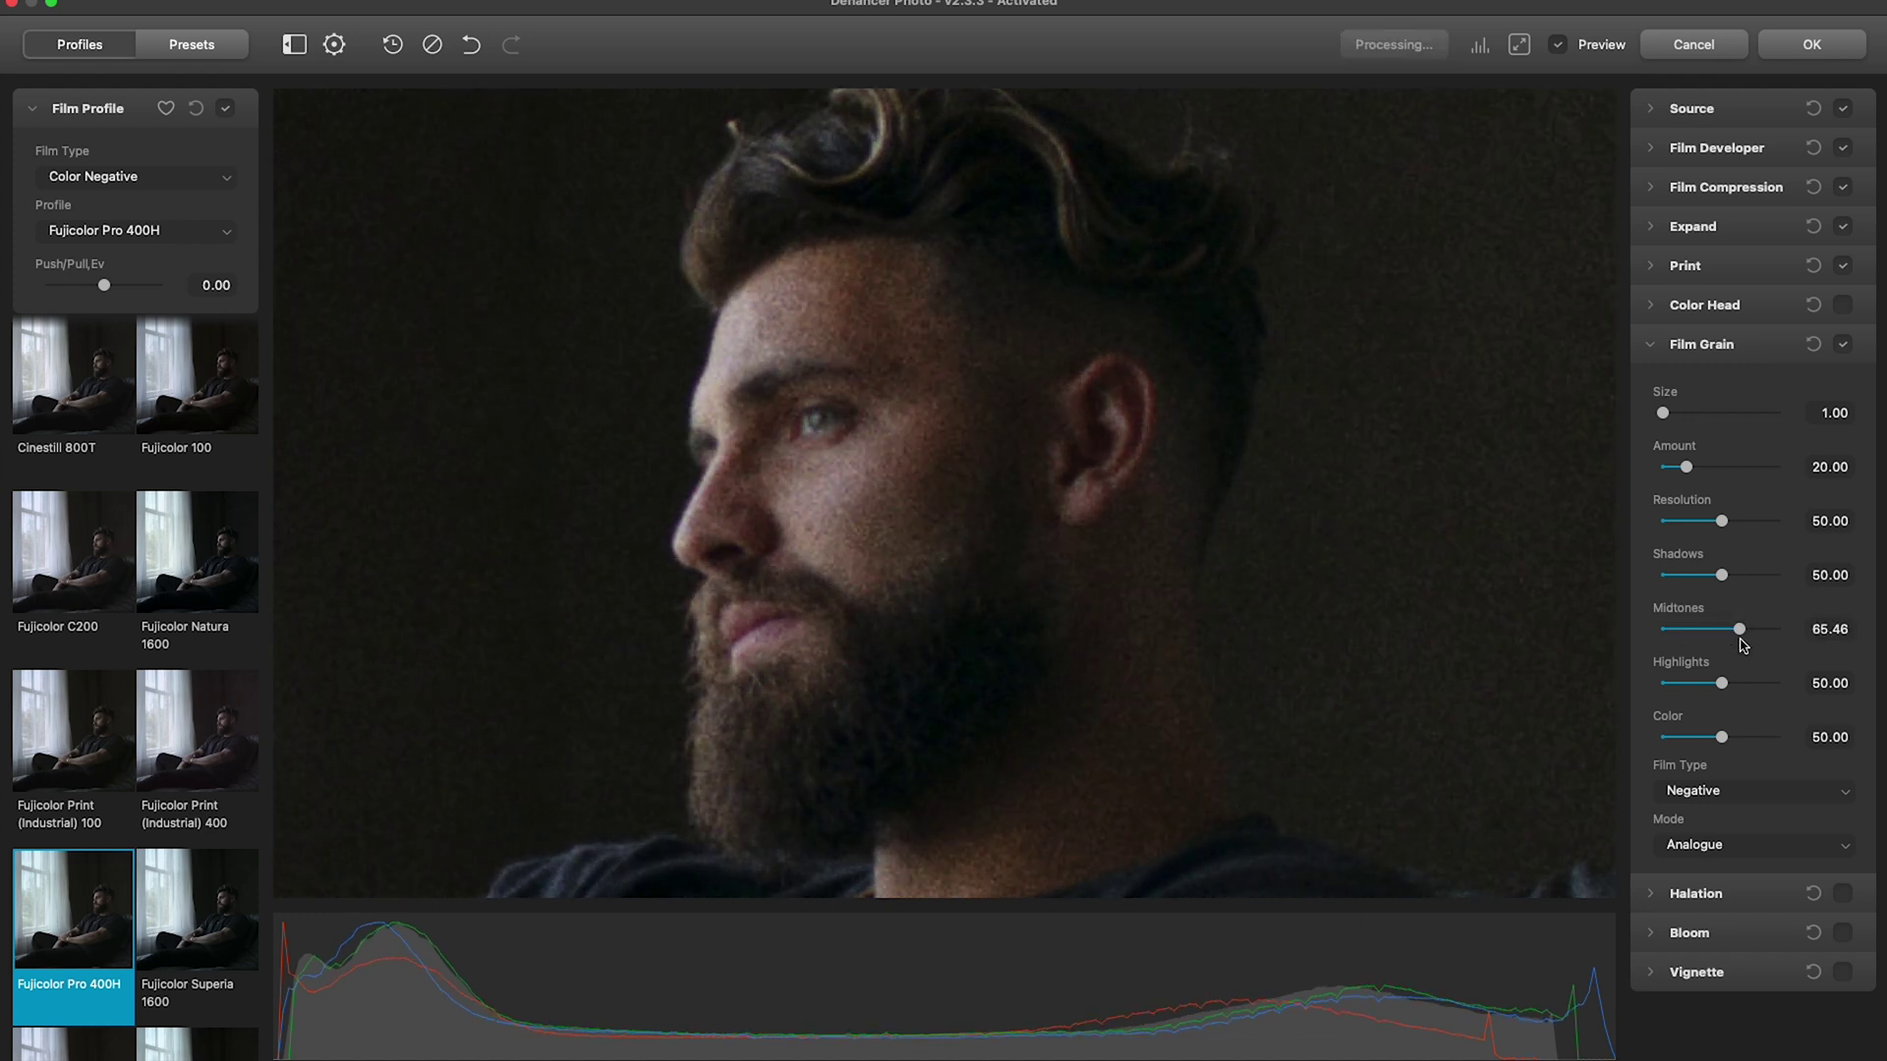
{"action": "left_click_drag", "start_coordinate": [1733, 736], "coordinate": [1682, 739]}
{"action": "left_click_drag", "start_coordinate": [1618, 273], "coordinate": [1597, 273]}
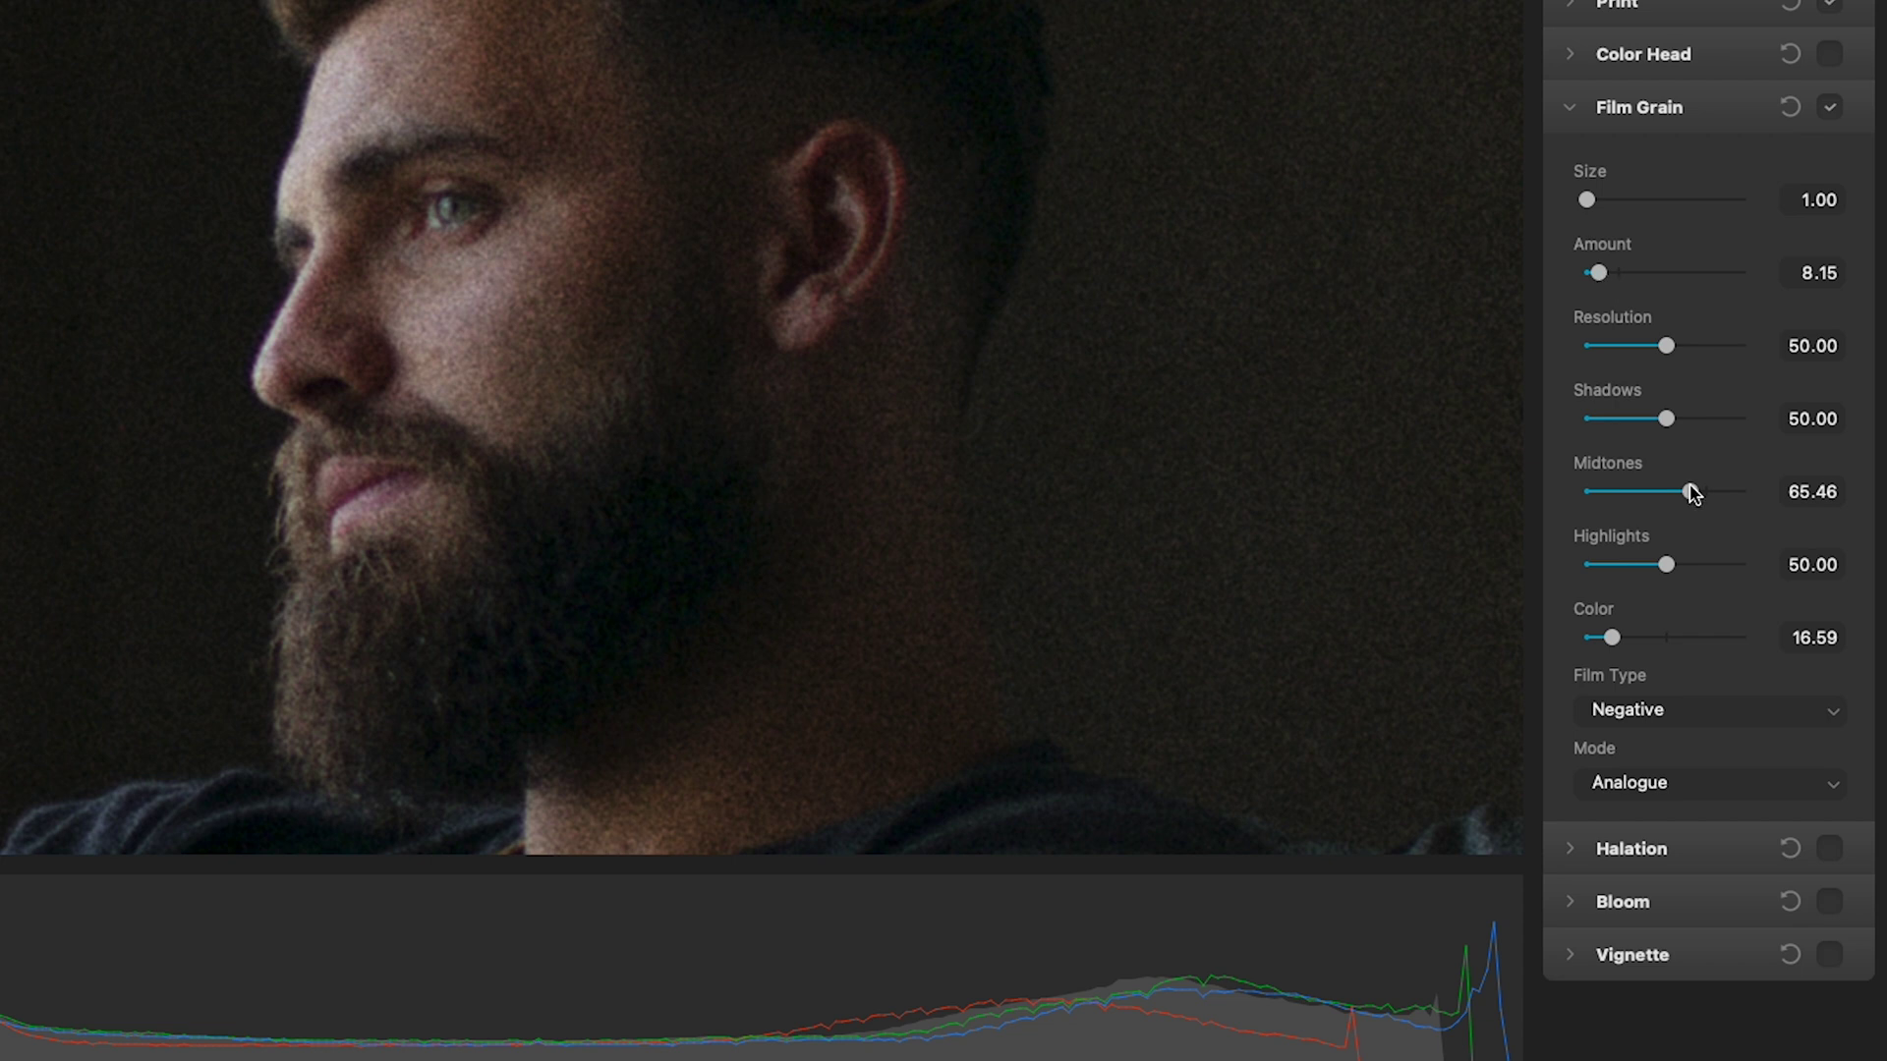
{"action": "left_click_drag", "start_coordinate": [1674, 494], "coordinate": [1613, 493]}
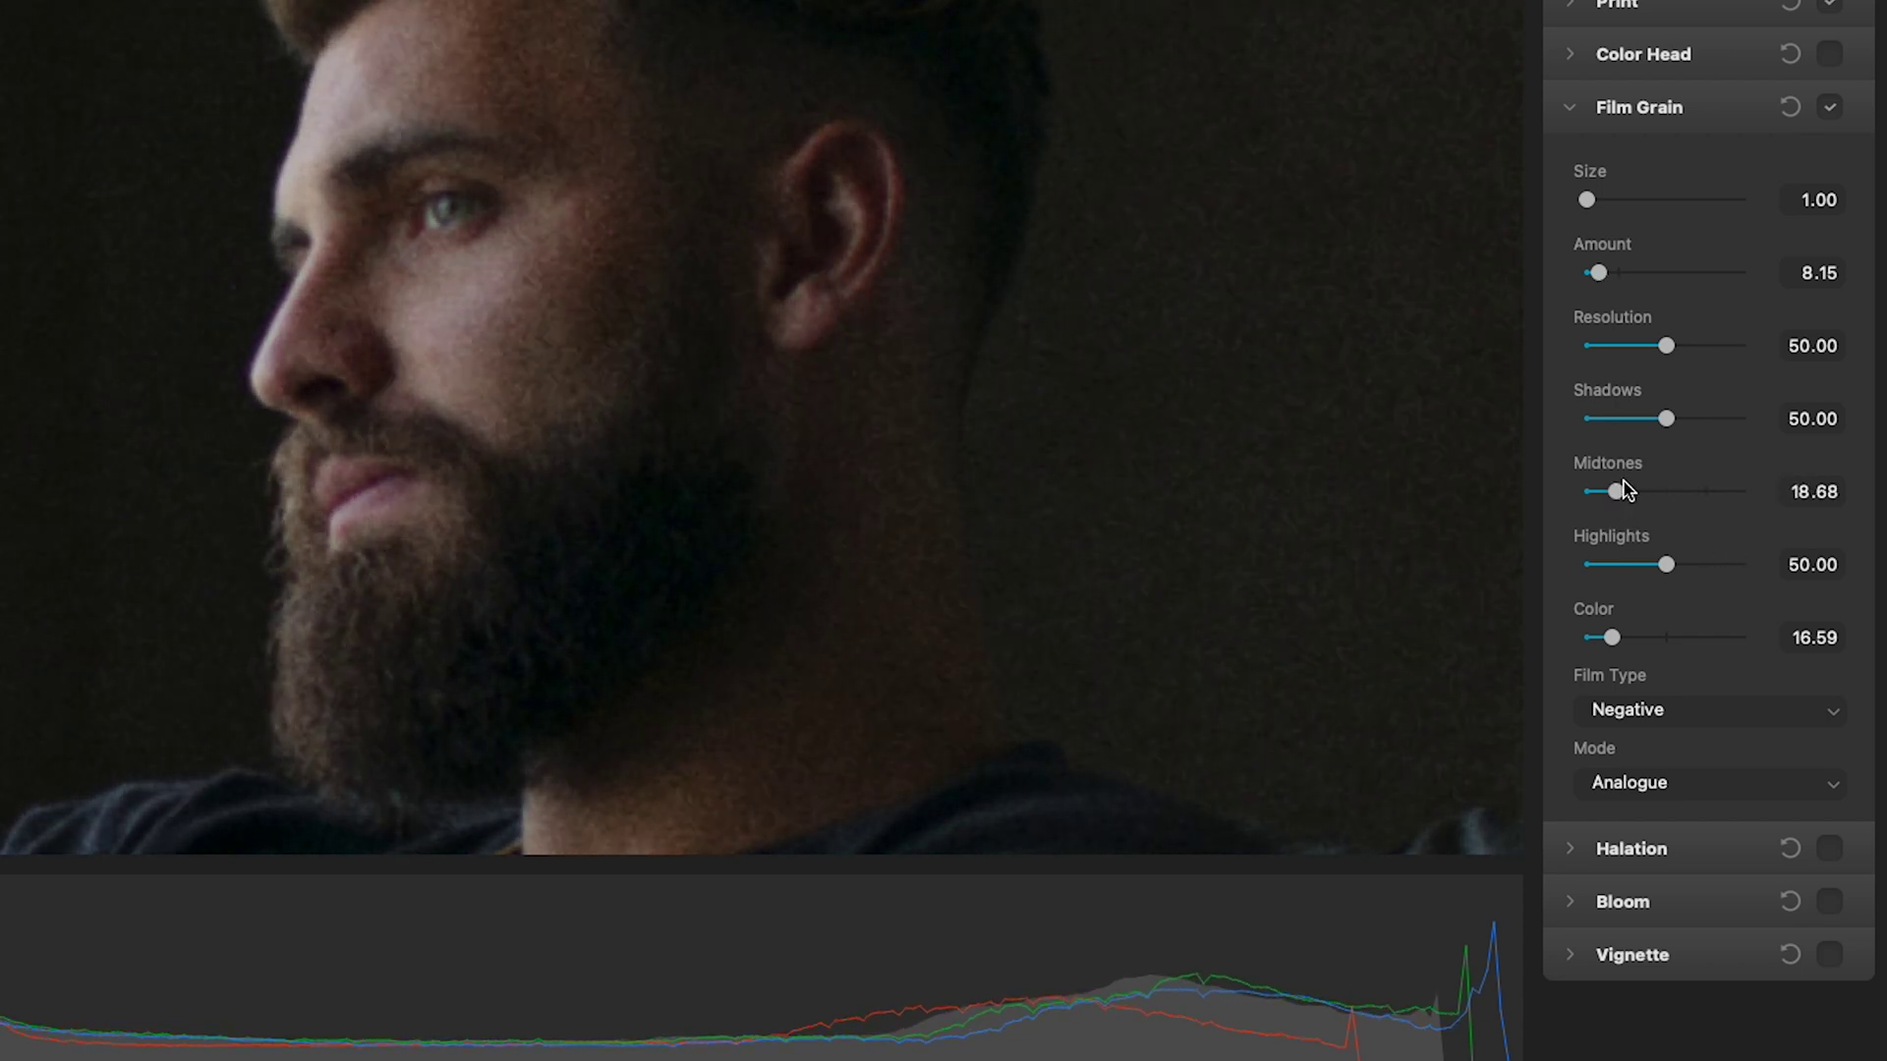
Set the film grain Shadows to 40.08 and Highlights to 38.75, and check the grain up close and in the full photo
{"action": "left_click_drag", "start_coordinate": [1666, 419], "coordinate": [1651, 421]}
{"action": "left_click_drag", "start_coordinate": [1666, 566], "coordinate": [1647, 566]}
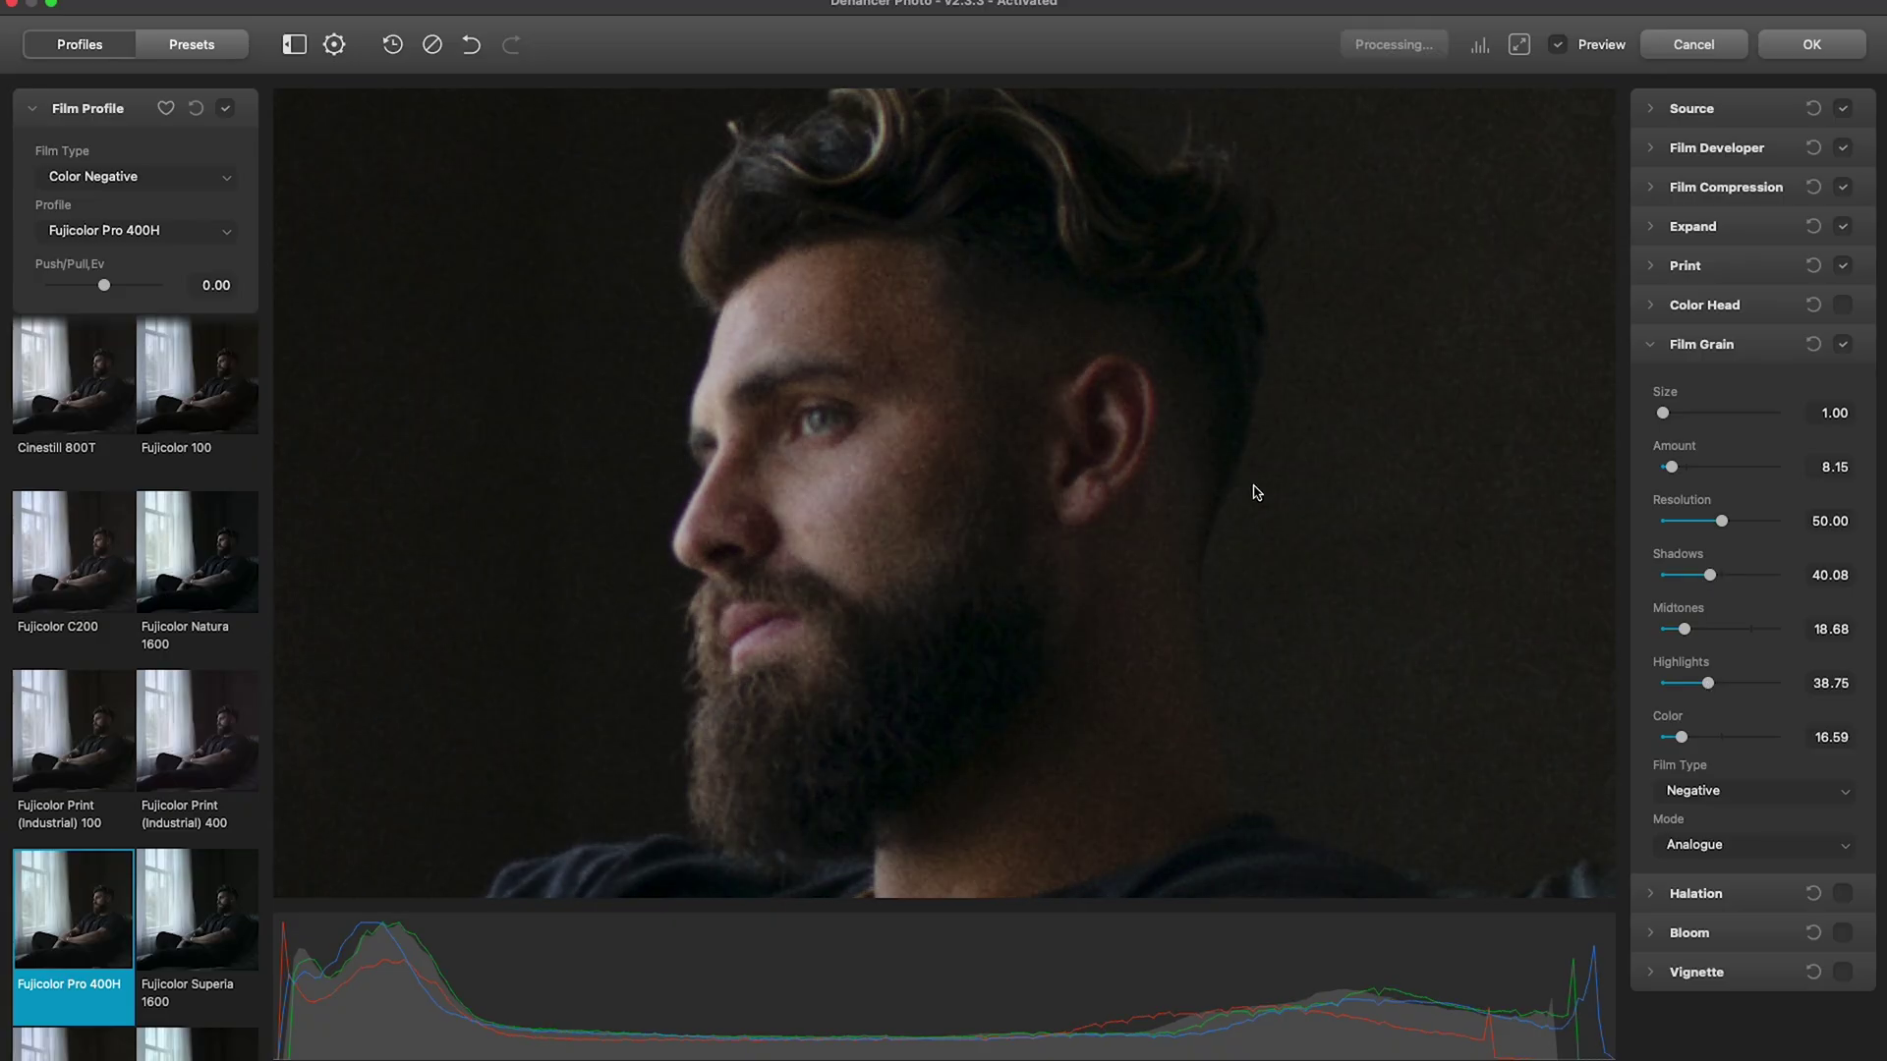
{"action": "left_click", "coordinate": [711, 278]}
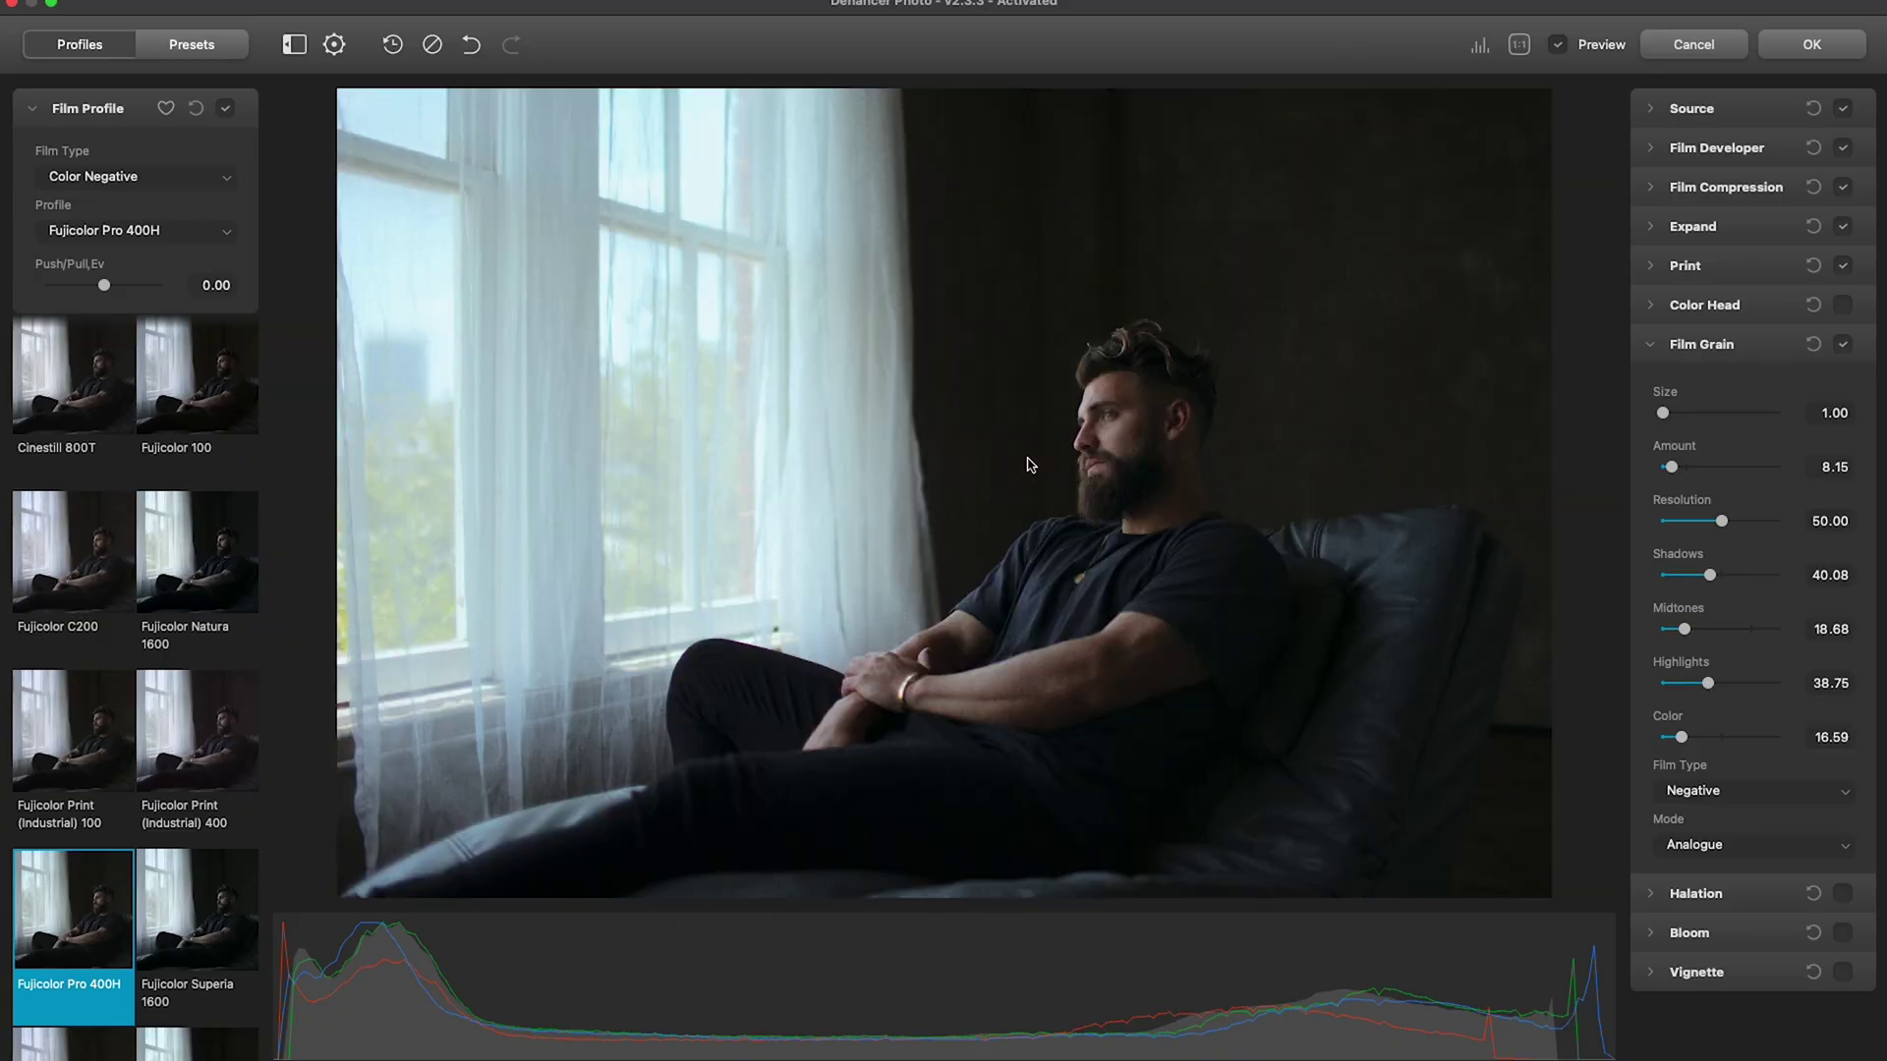
{"action": "left_click", "coordinate": [1154, 418]}
{"action": "left_click", "coordinate": [563, 414]}
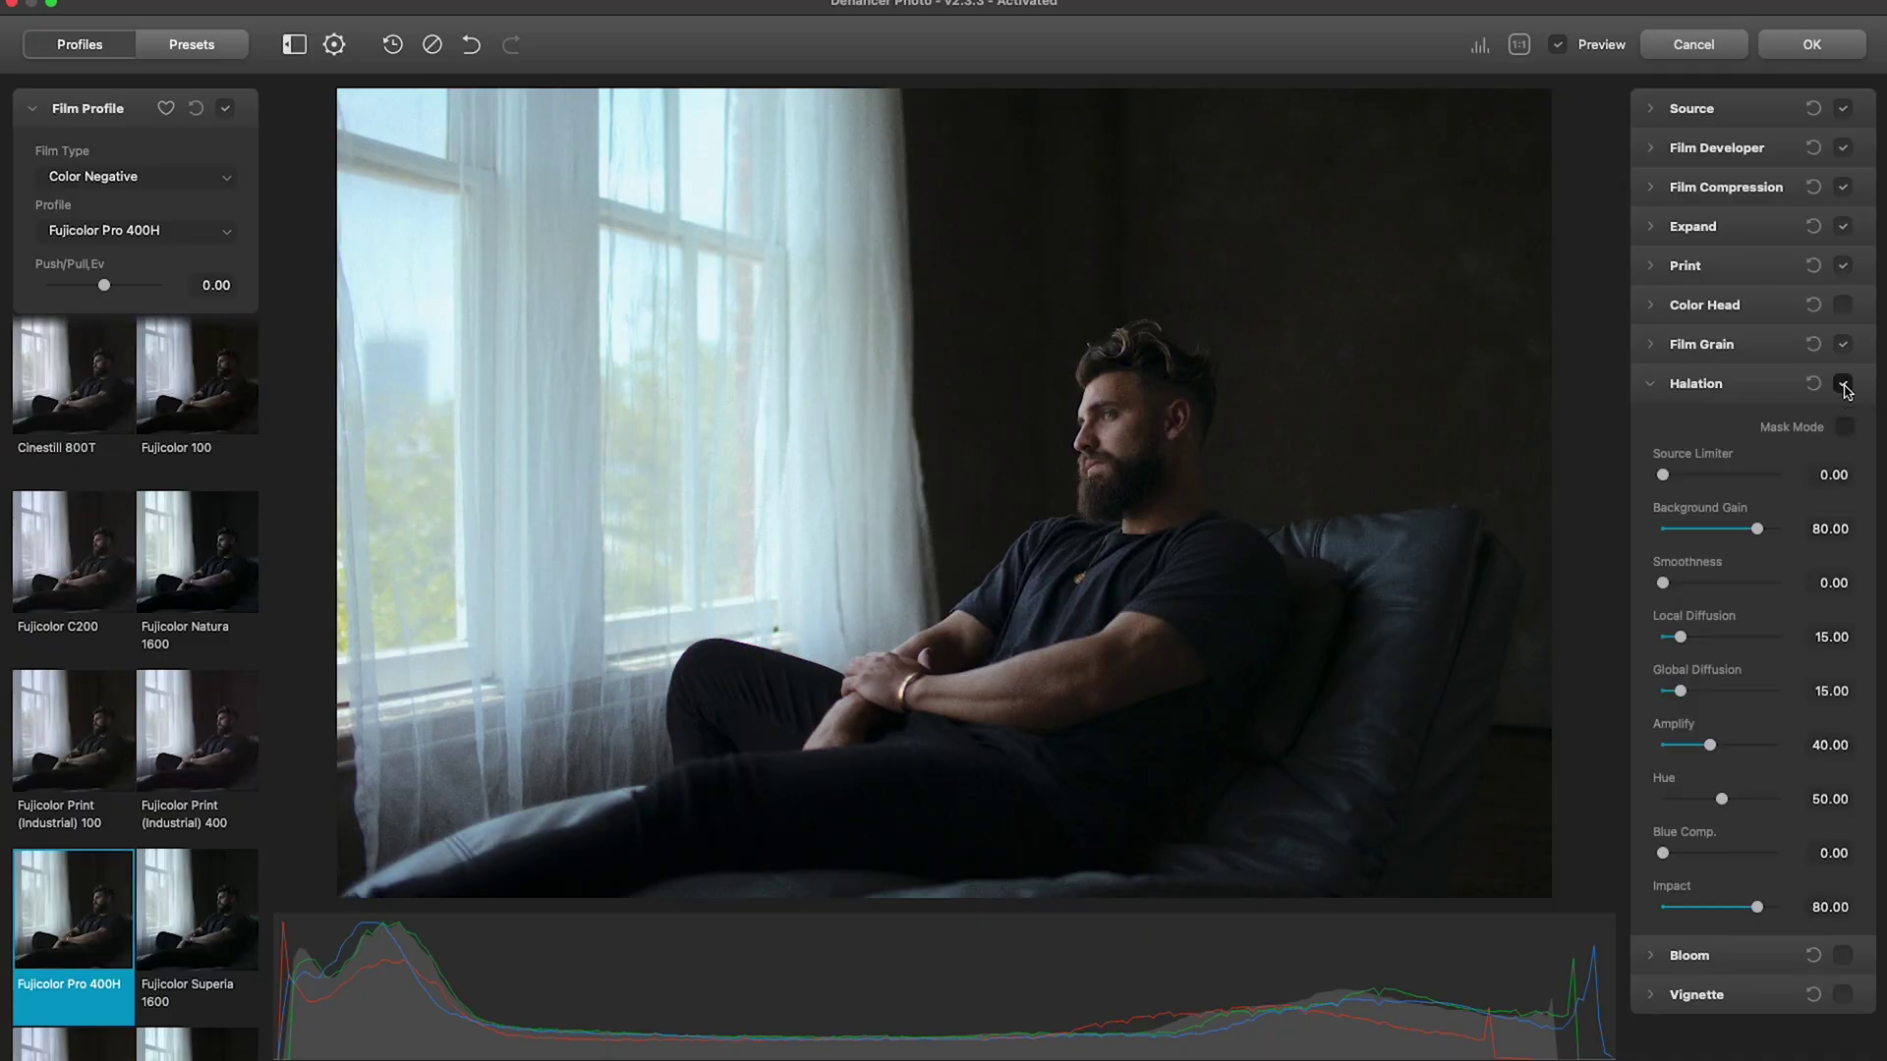
Set the Halation Amplify to 76.14 and inspect the effect along the knee and hands at full size
{"action": "left_click", "coordinate": [632, 454]}
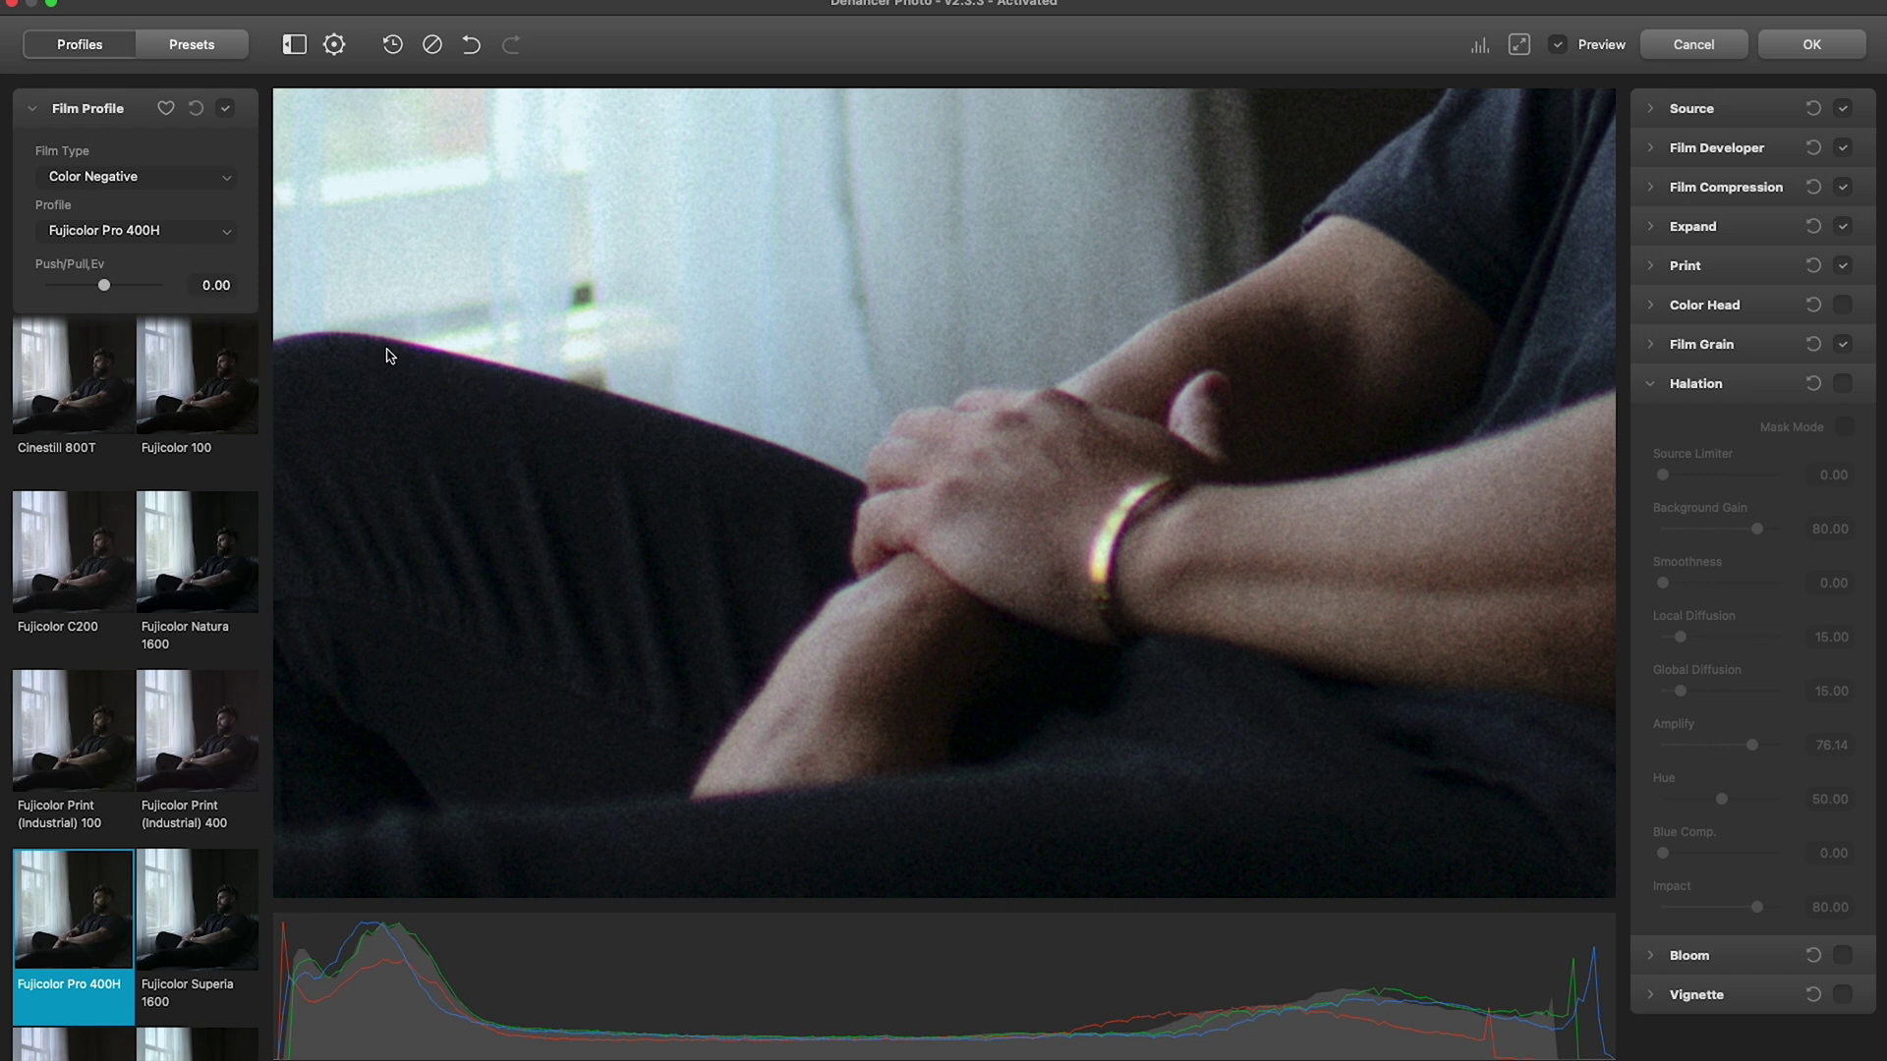
{"action": "left_click", "coordinate": [1843, 389]}
{"action": "left_click_drag", "start_coordinate": [1302, 448], "coordinate": [997, 568]}
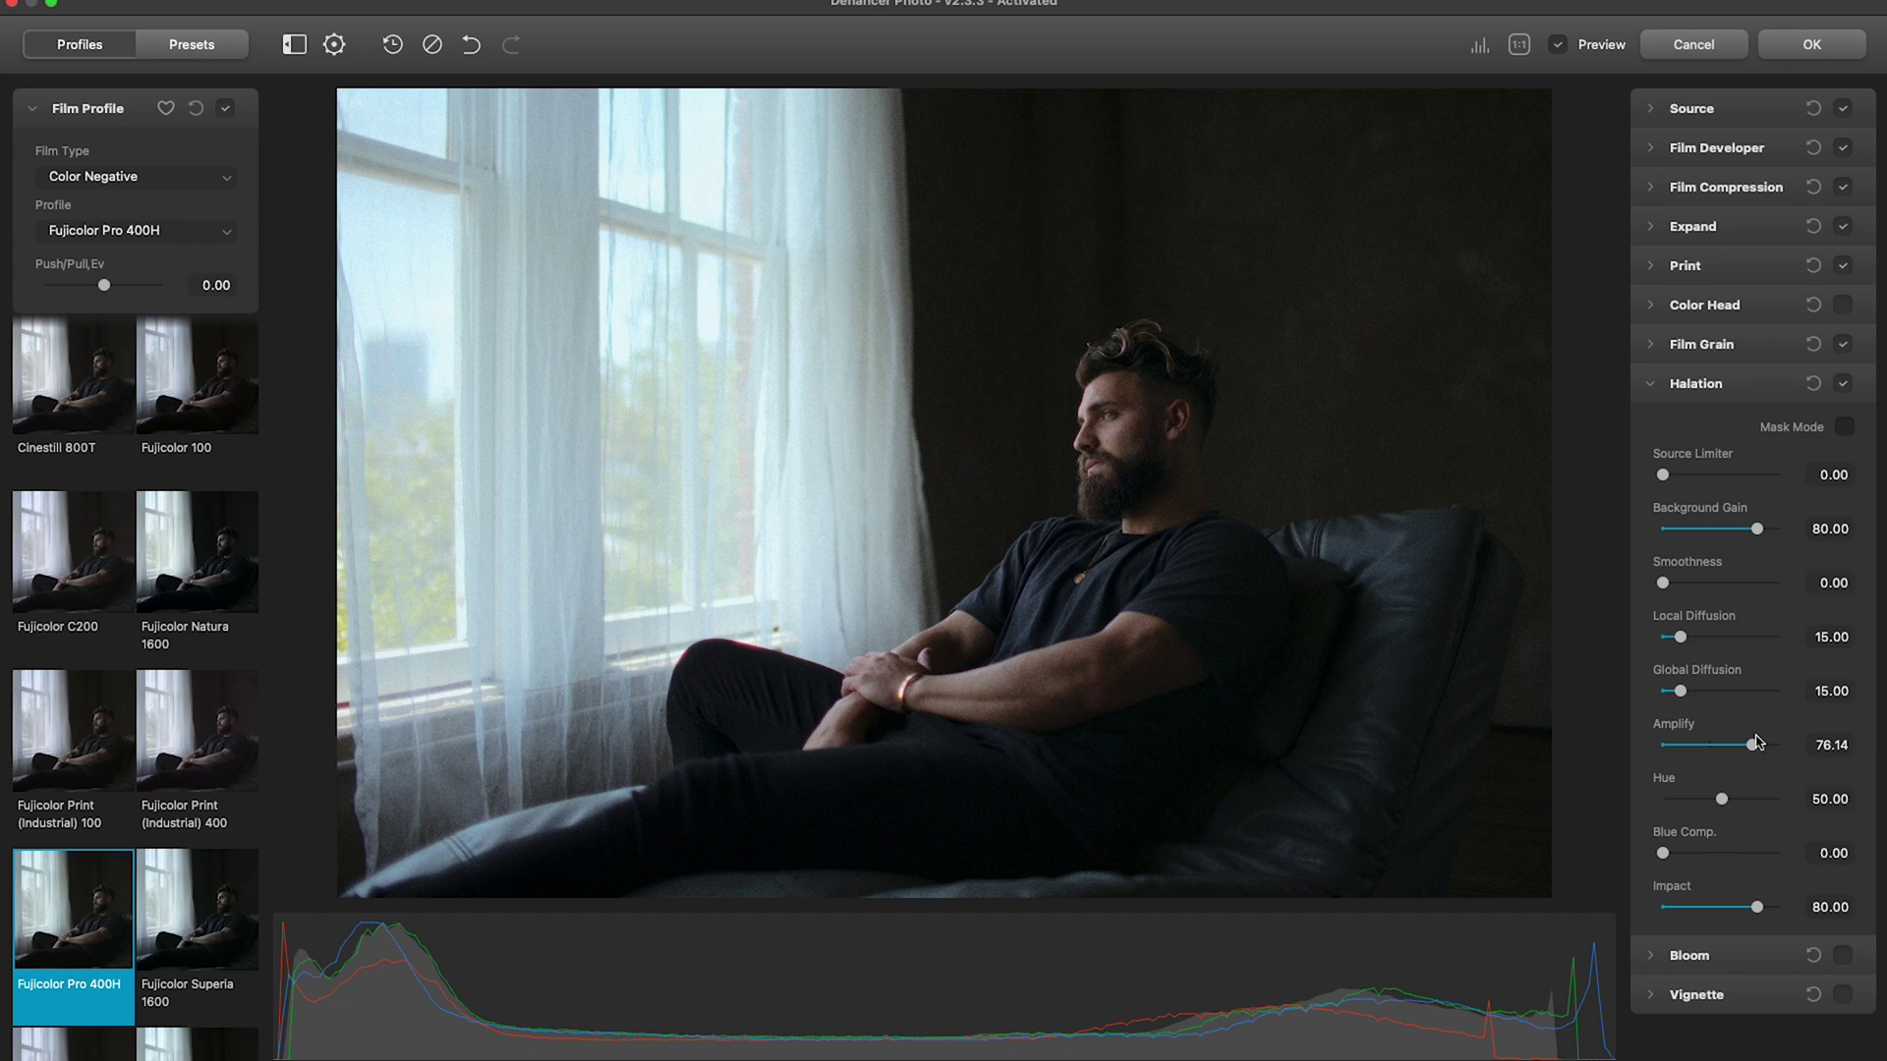
{"action": "left_click", "coordinate": [1652, 384]}
Enable Bloom, set its Amplify to 84.07 and compare the man's face with and without the effect
{"action": "left_click", "coordinate": [1655, 424]}
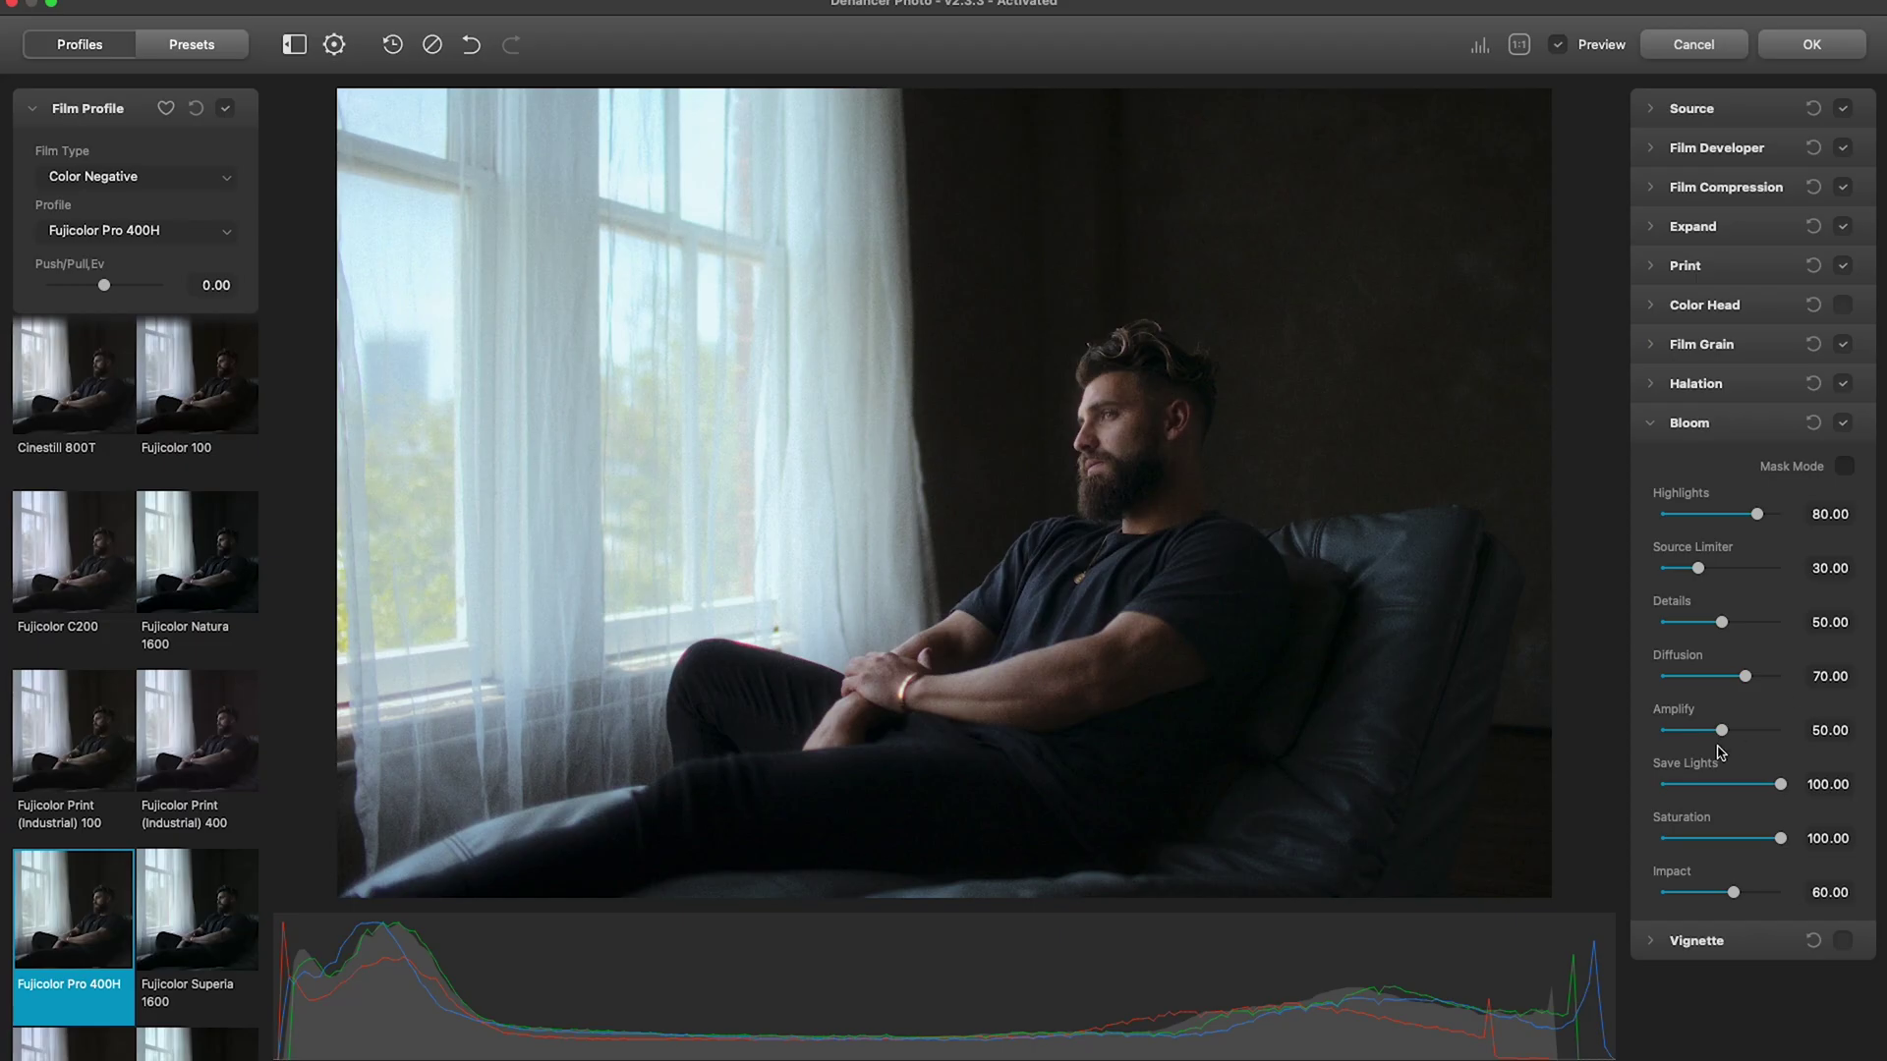
{"action": "left_click_drag", "start_coordinate": [1722, 731], "coordinate": [1760, 732]}
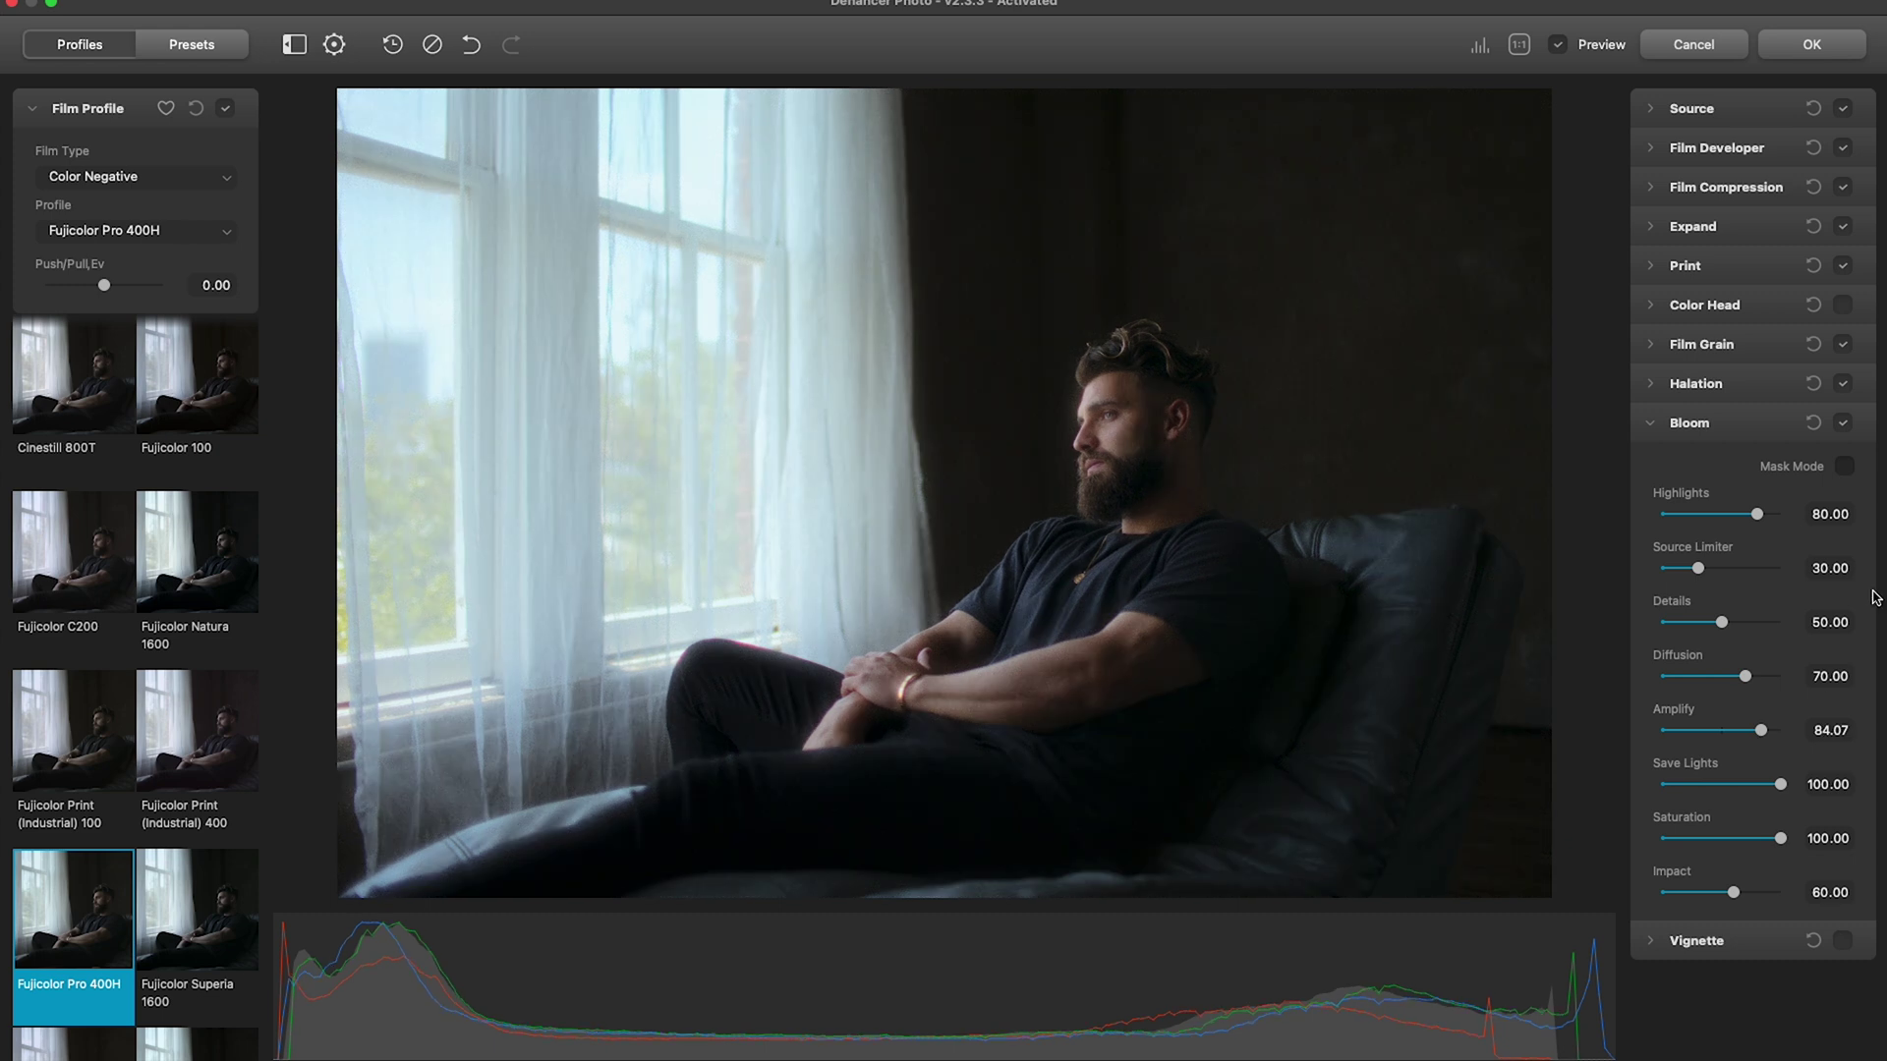
{"action": "left_click", "coordinate": [1228, 403]}
{"action": "scroll", "coordinate": [1229, 403], "scroll_direction": "right", "scroll_amount": 8}
{"action": "scroll", "coordinate": [1228, 403], "scroll_direction": "up", "scroll_amount": 3}
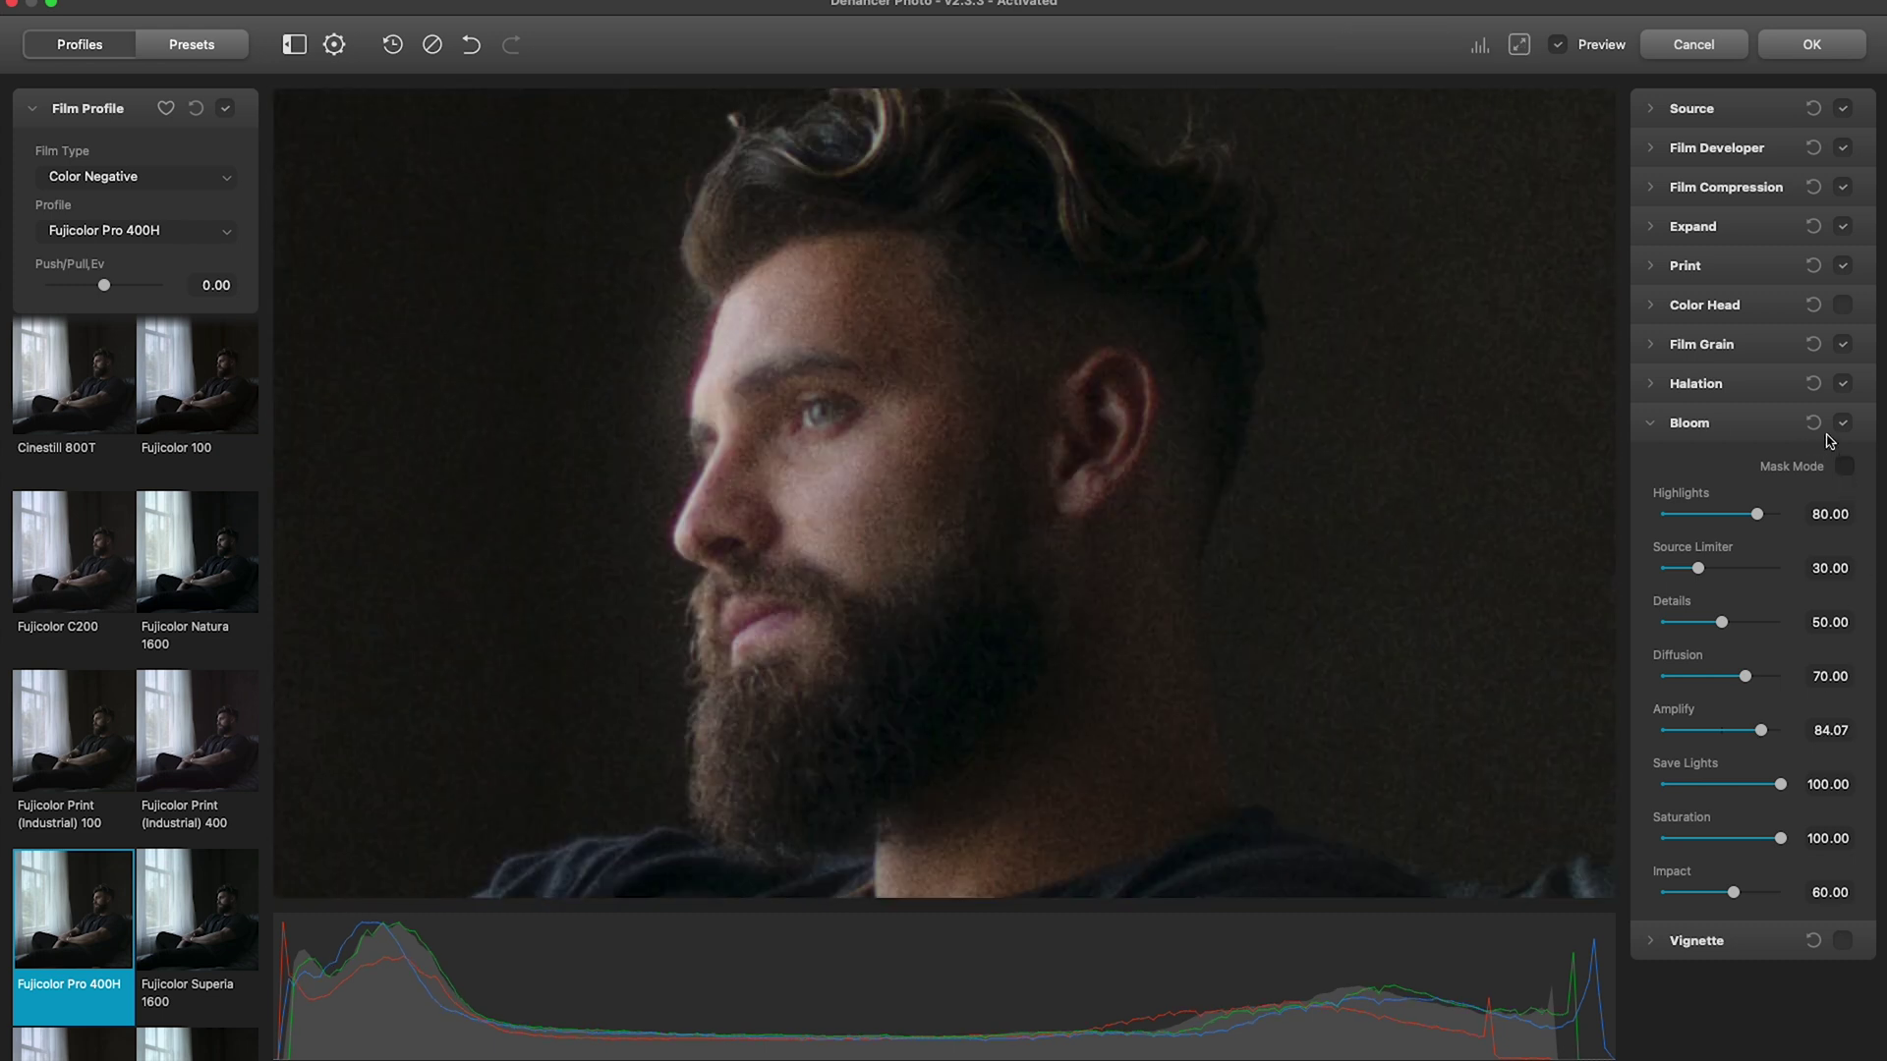
{"action": "left_click", "coordinate": [1843, 424]}
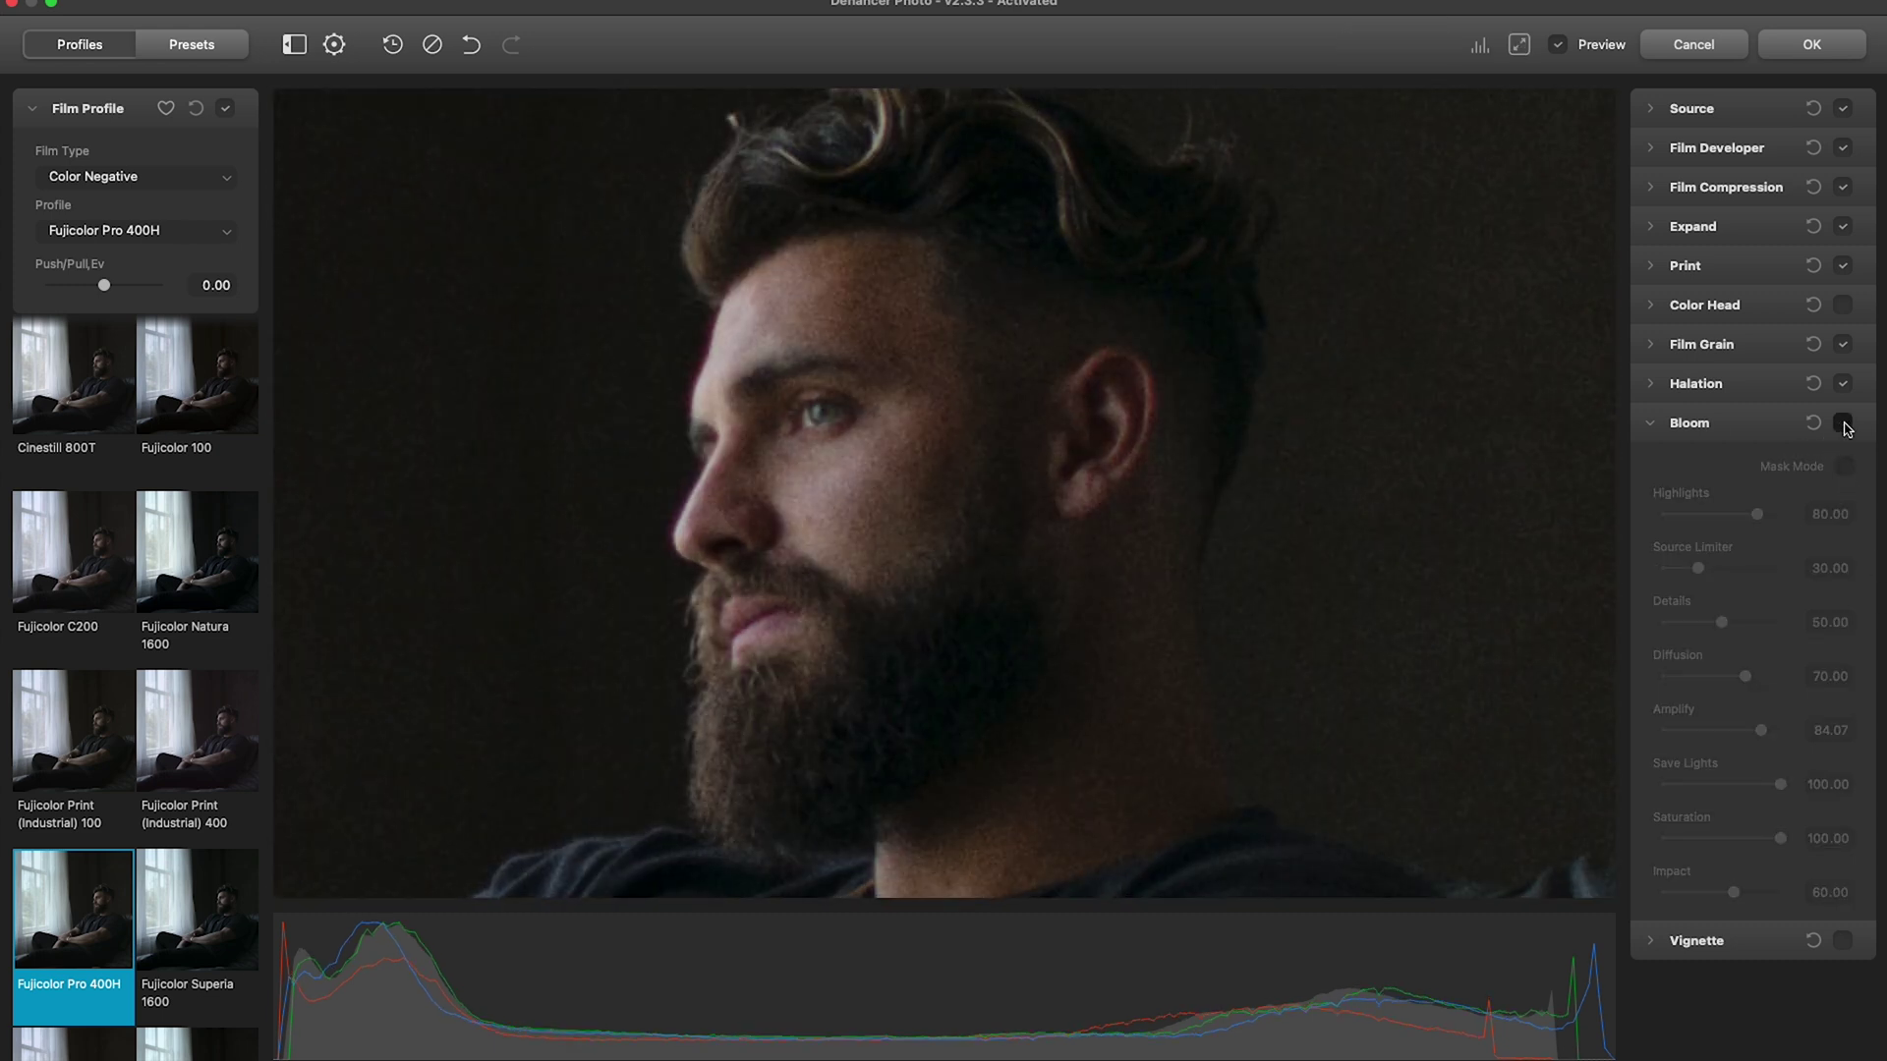
{"action": "left_click", "coordinate": [1843, 425]}
{"action": "left_click", "coordinate": [1012, 484]}
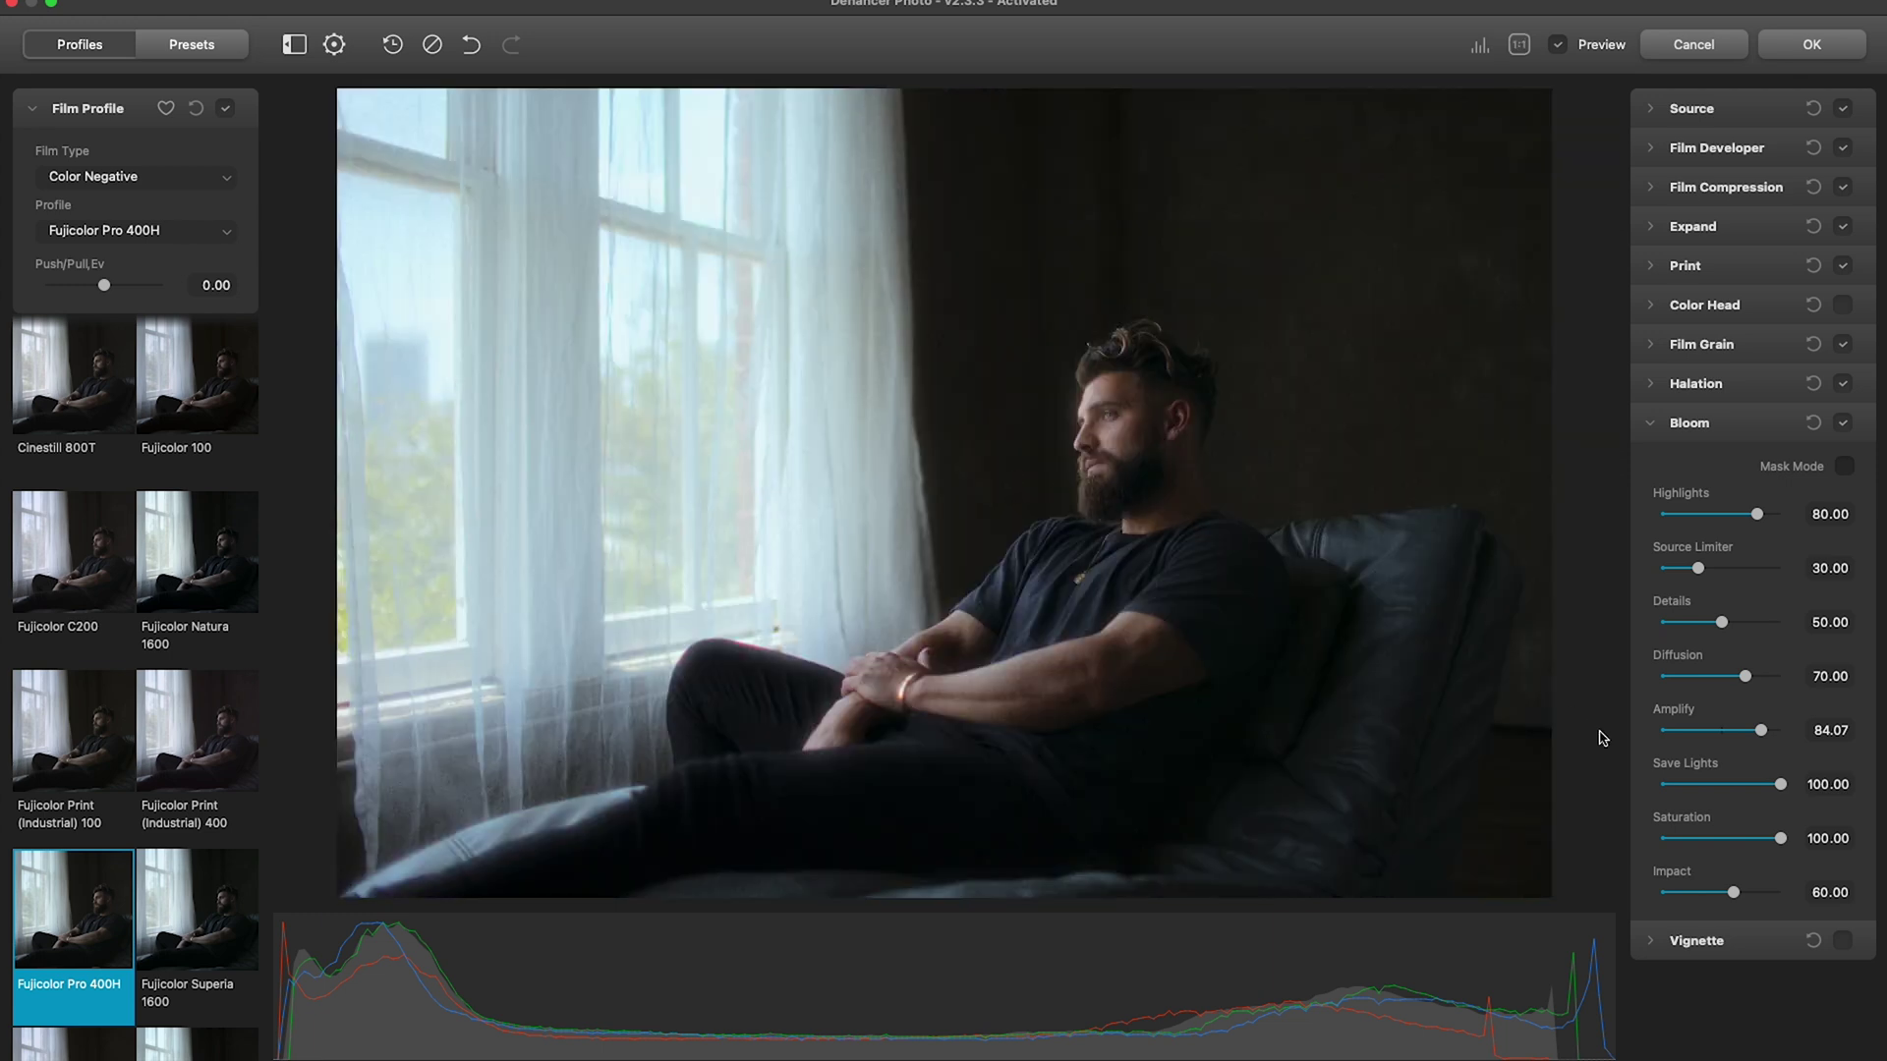
Set the Bloom Amplify to 23.37, then compare the photo without bloom and without the whole film look
{"action": "left_click_drag", "start_coordinate": [1758, 733], "coordinate": [1687, 734]}
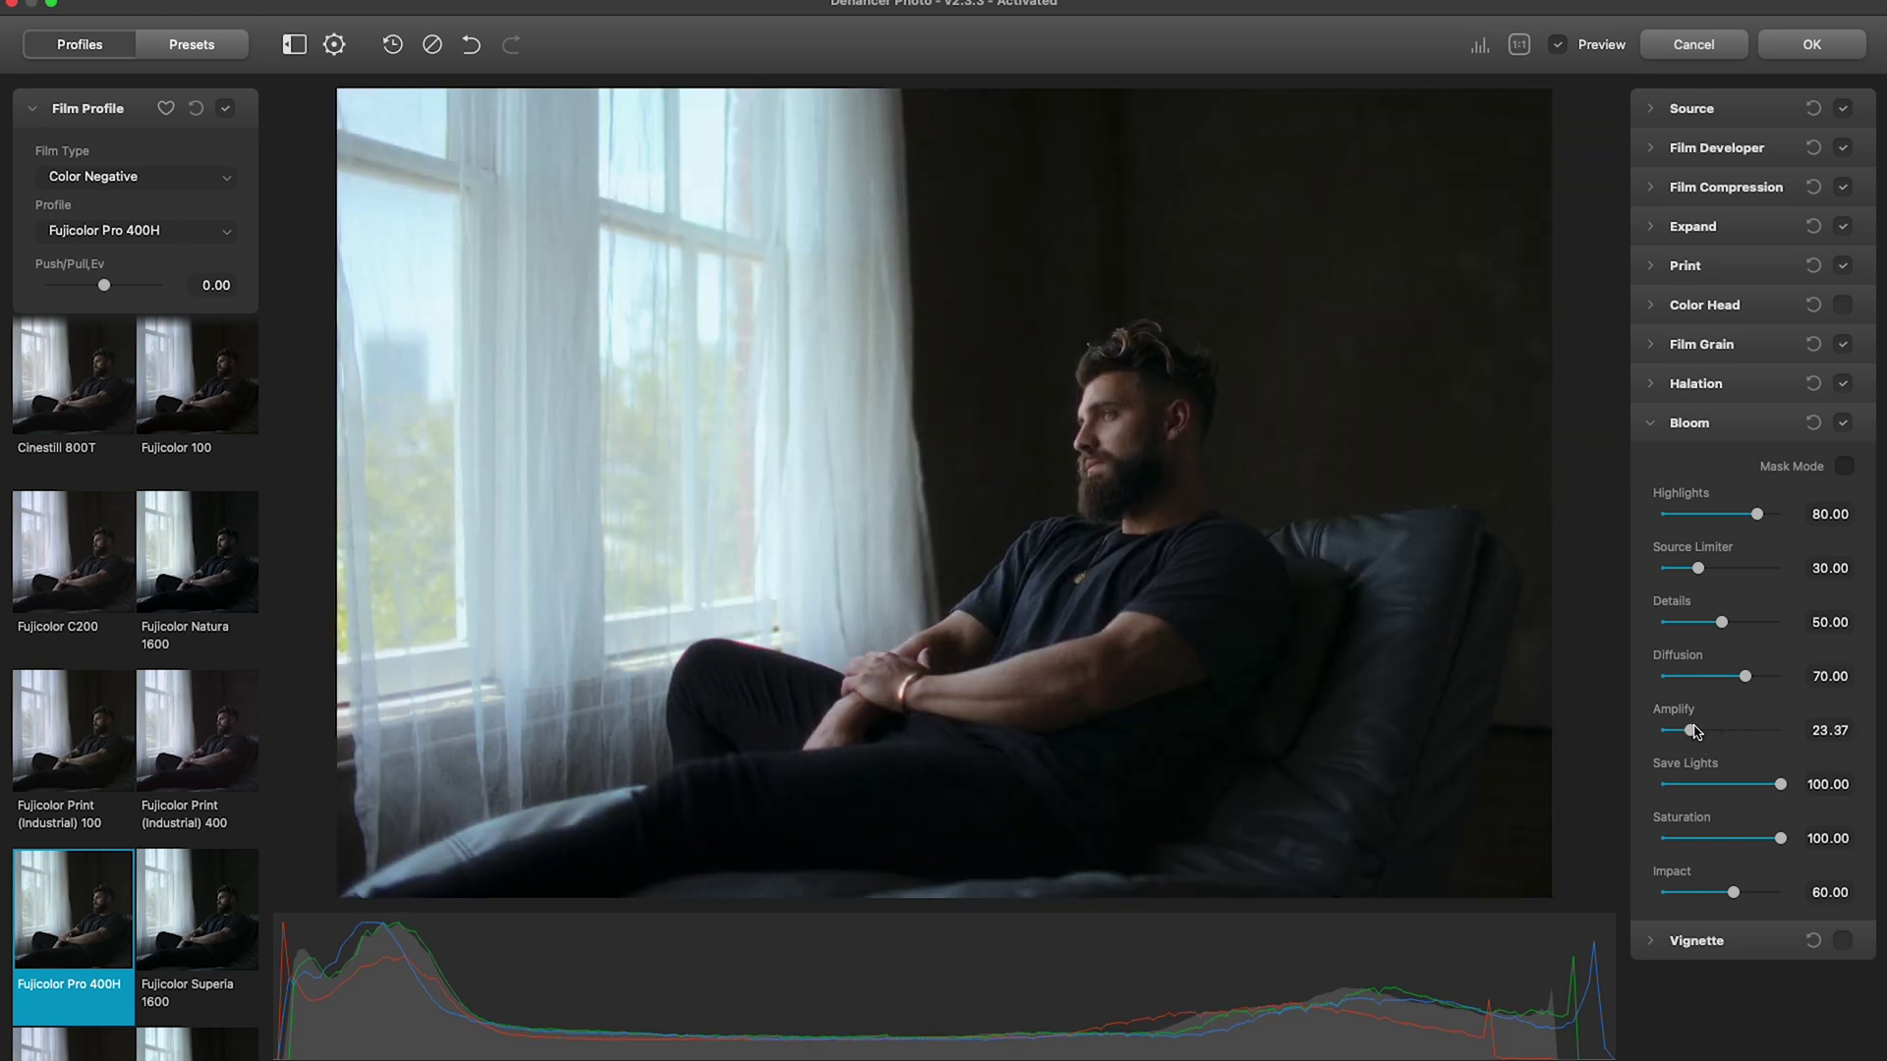
{"action": "left_click", "coordinate": [1843, 425]}
{"action": "left_click", "coordinate": [1843, 424]}
{"action": "left_click", "coordinate": [1649, 423]}
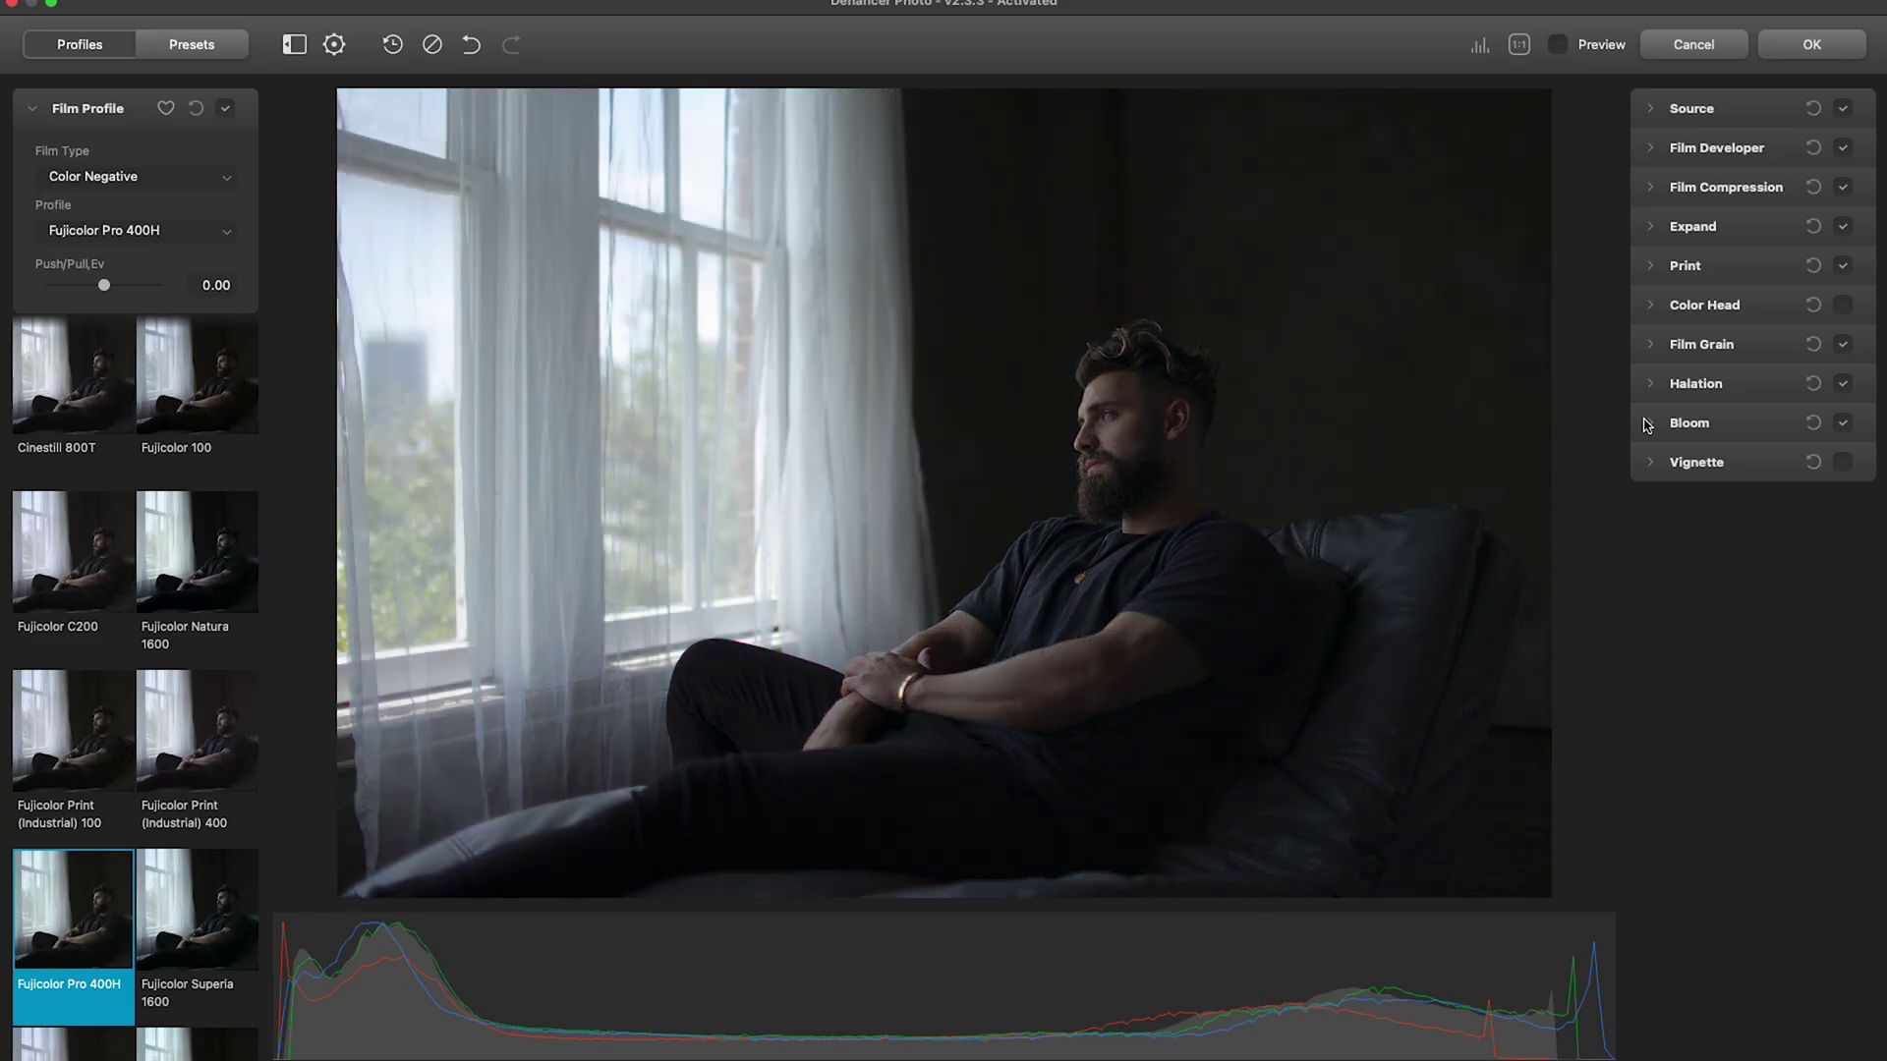
{"action": "left_click", "coordinate": [1557, 46]}
{"action": "left_click", "coordinate": [1557, 47]}
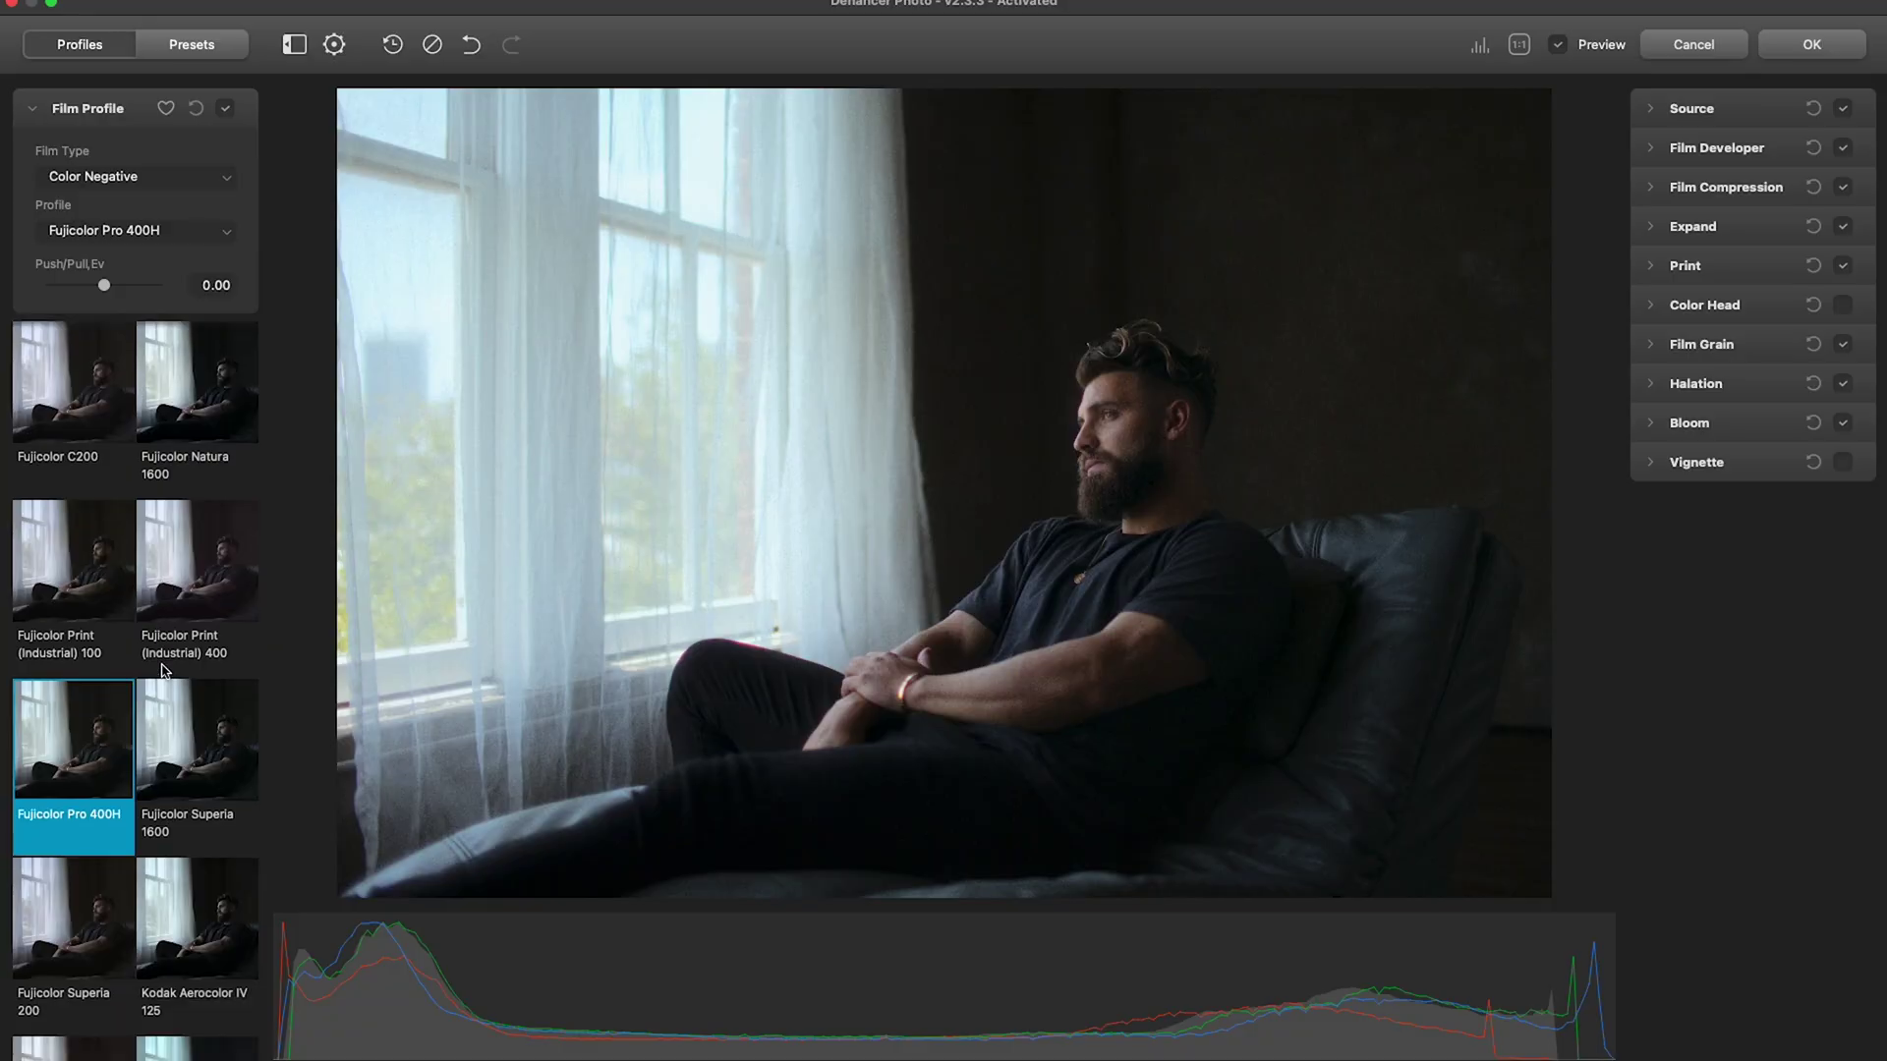
Try the Kodak Portra 400 film profile and compare it with Fujicolor Pro 400H
{"action": "scroll", "coordinate": [163, 671], "scroll_direction": "down", "scroll_amount": 1}
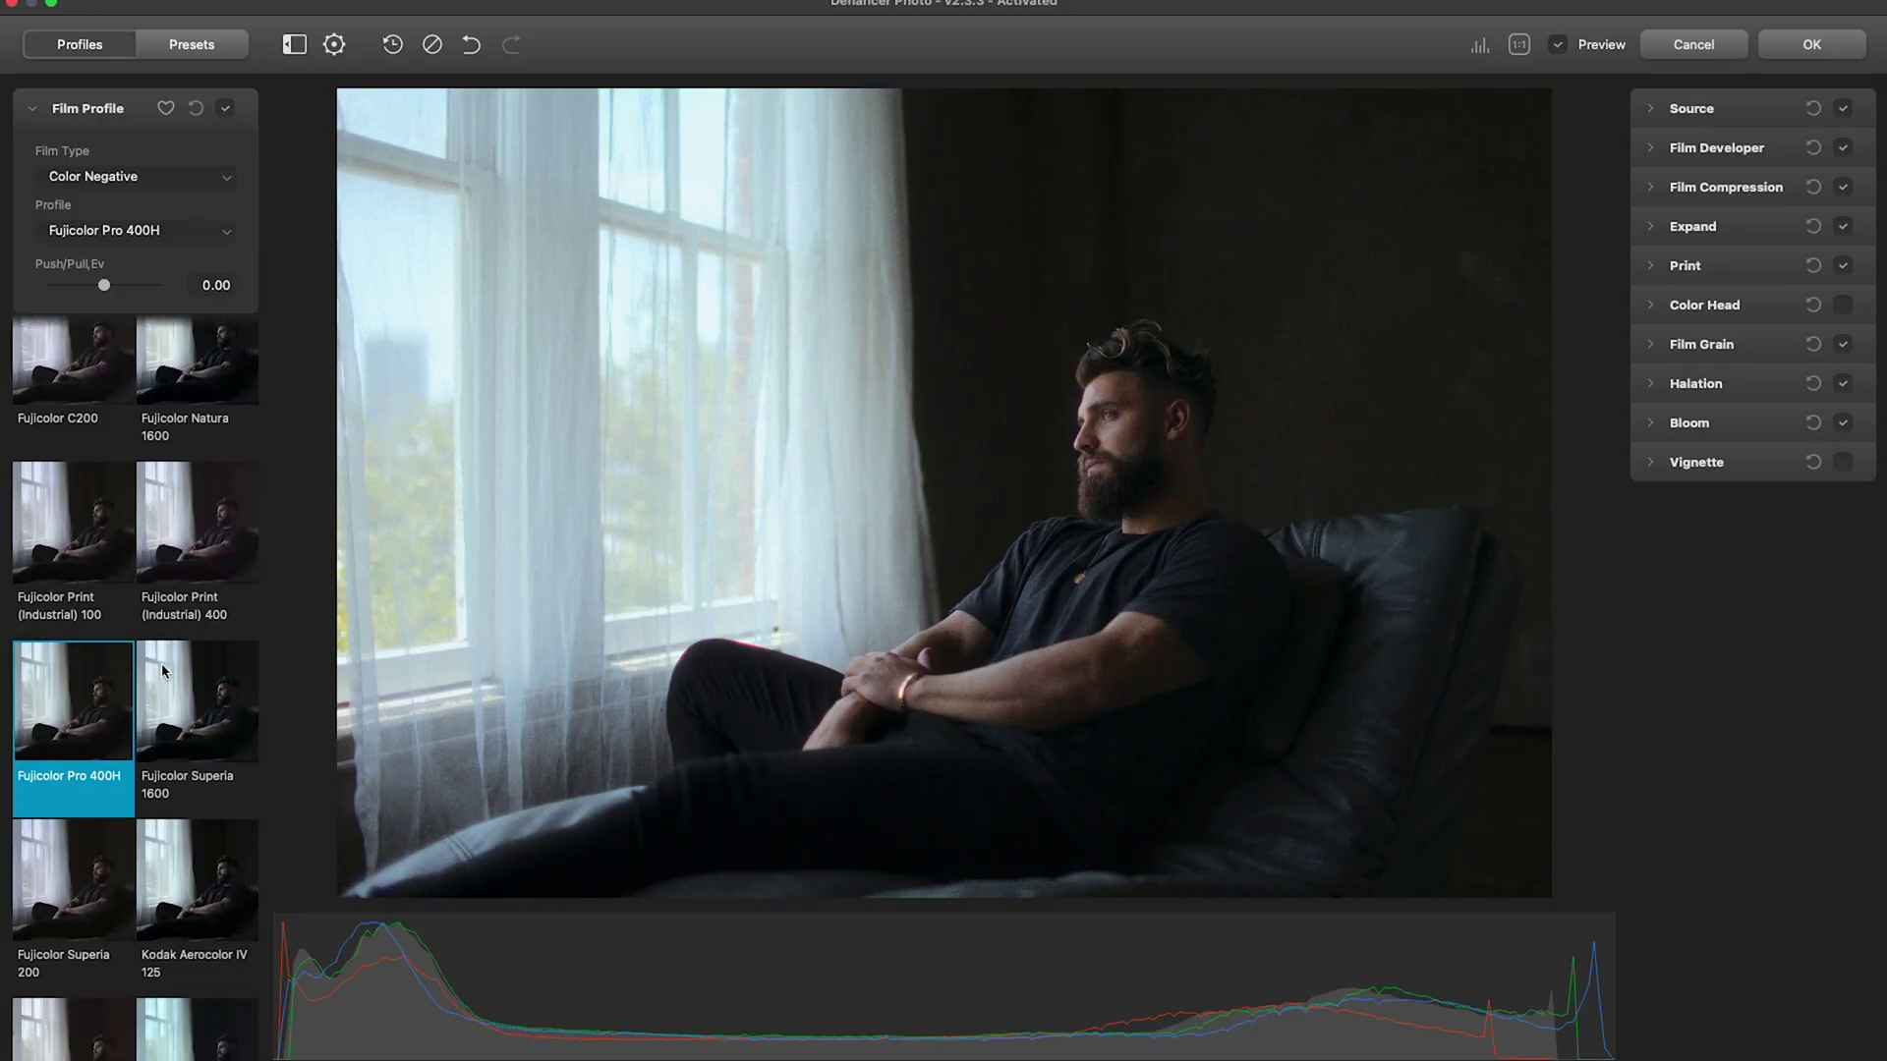
{"action": "scroll", "coordinate": [164, 671], "scroll_direction": "down", "scroll_amount": 1}
{"action": "scroll", "coordinate": [163, 671], "scroll_direction": "down", "scroll_amount": 3}
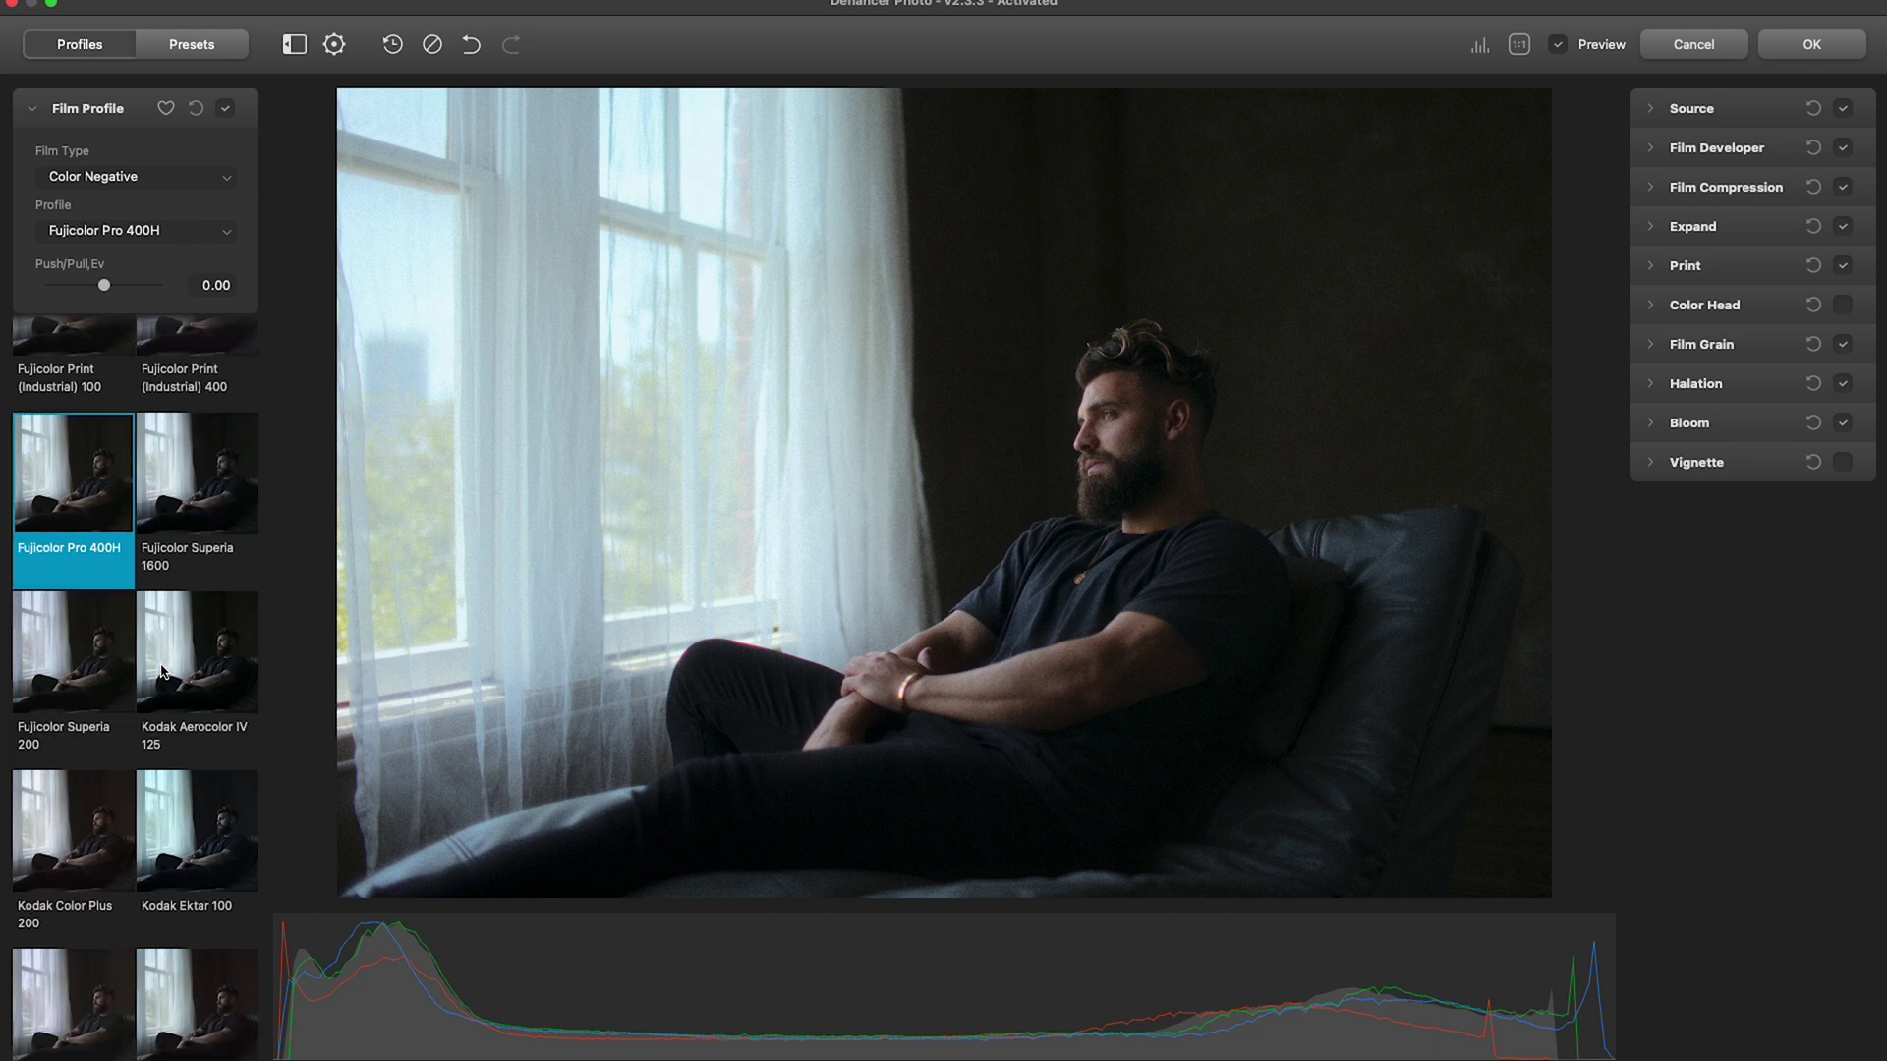
{"action": "scroll", "coordinate": [165, 697], "scroll_direction": "down", "scroll_amount": 4}
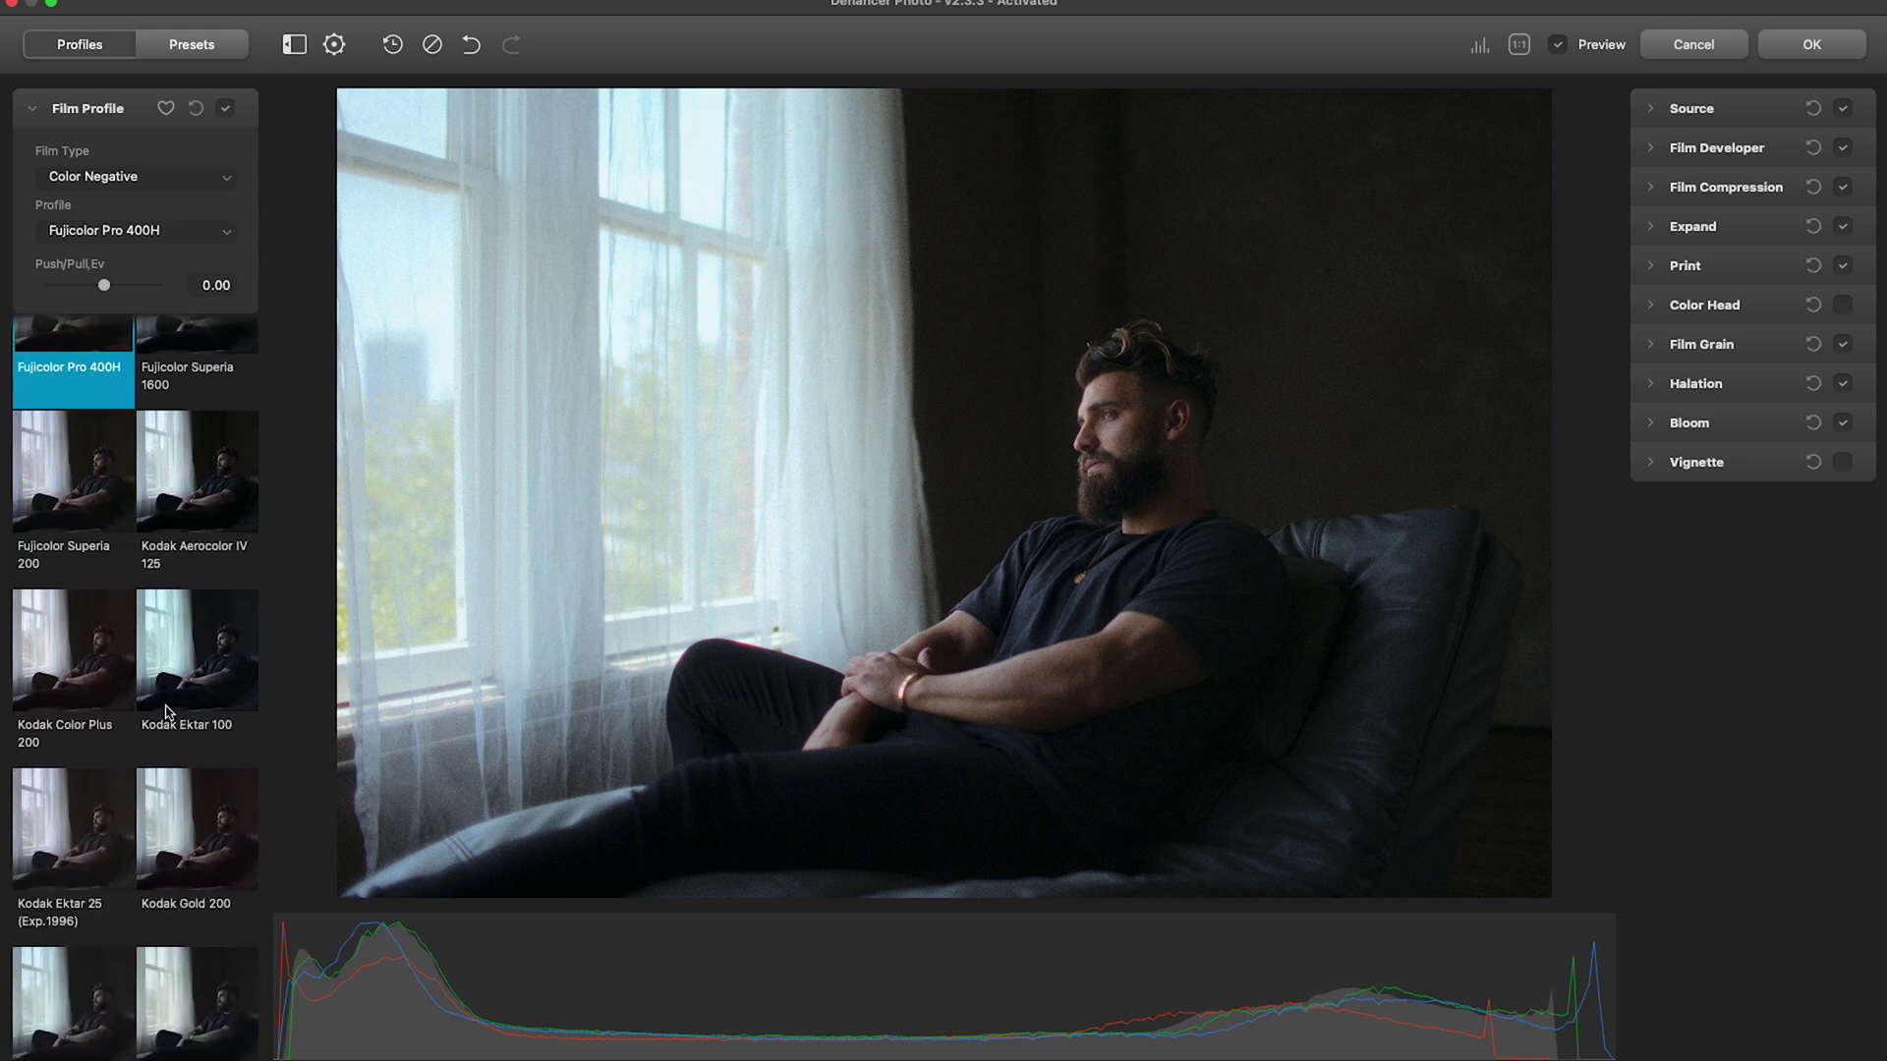
{"action": "scroll", "coordinate": [167, 714], "scroll_direction": "down", "scroll_amount": 9}
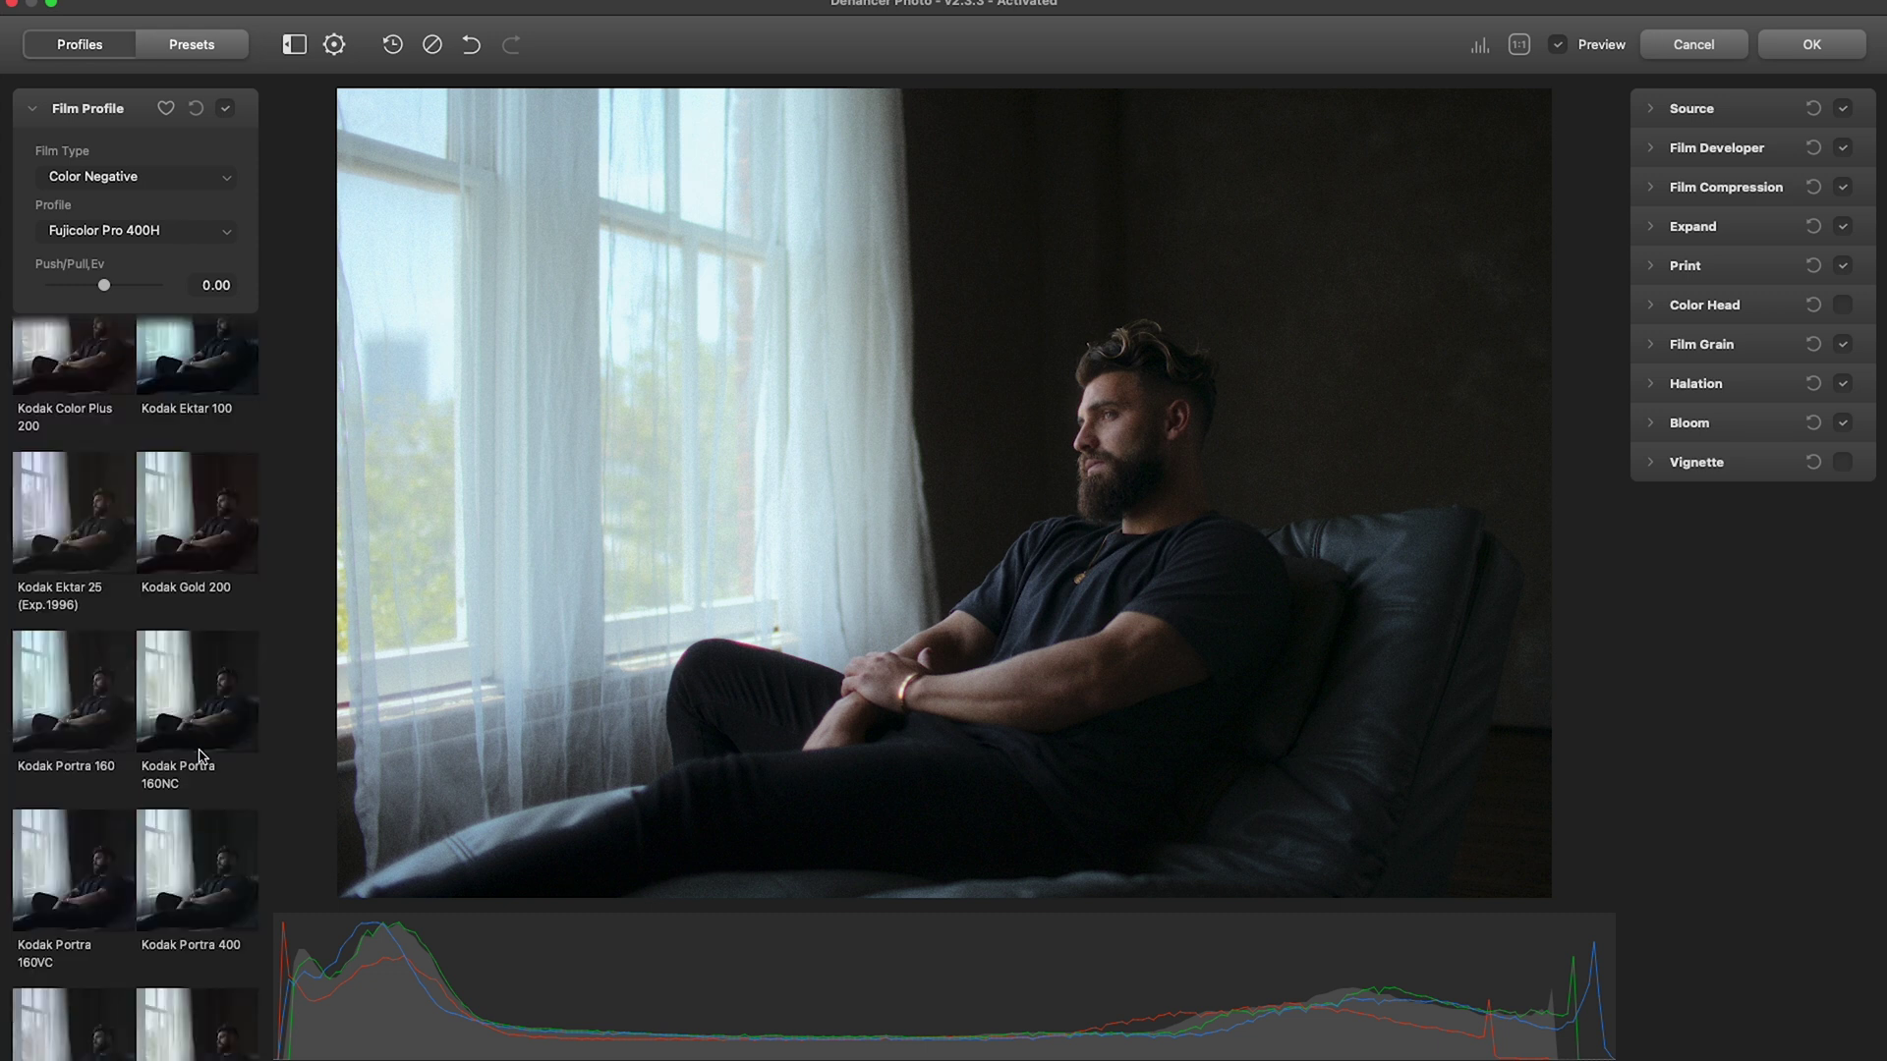
{"action": "left_click", "coordinate": [201, 620]}
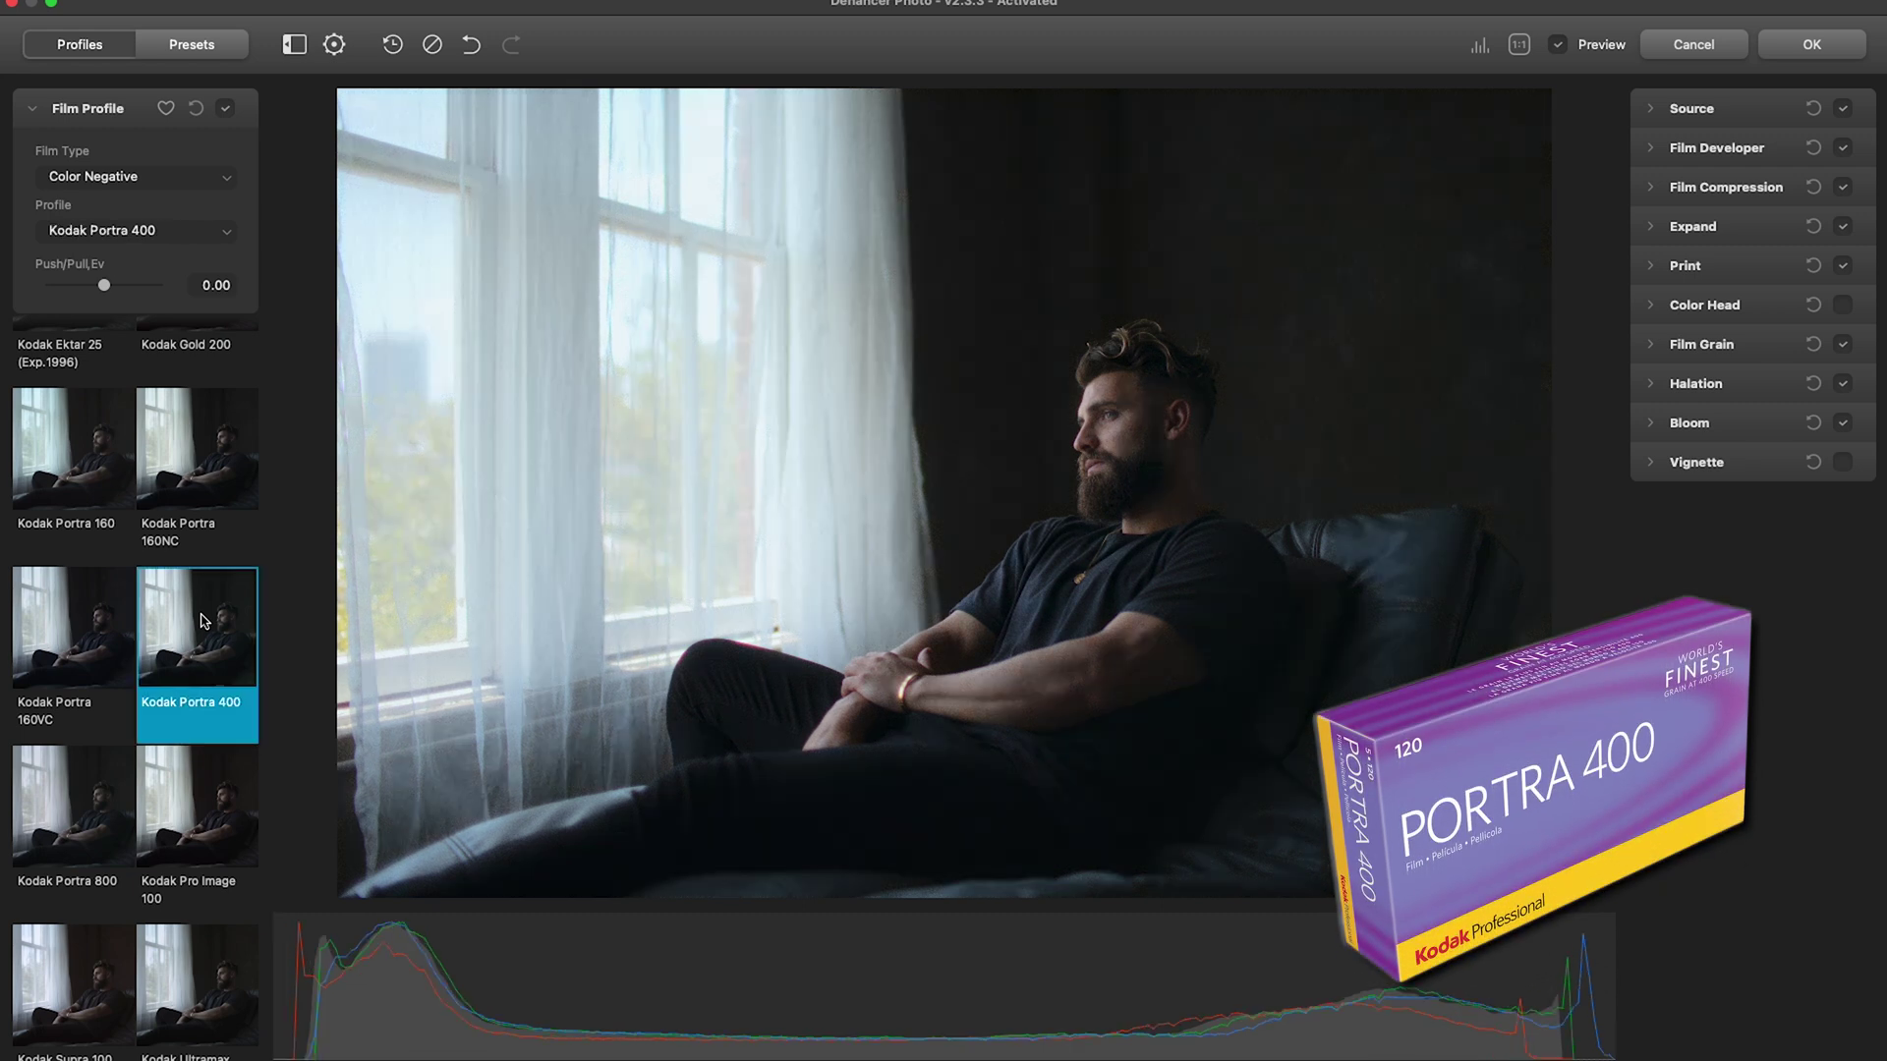
{"action": "key", "text": "super+z"}
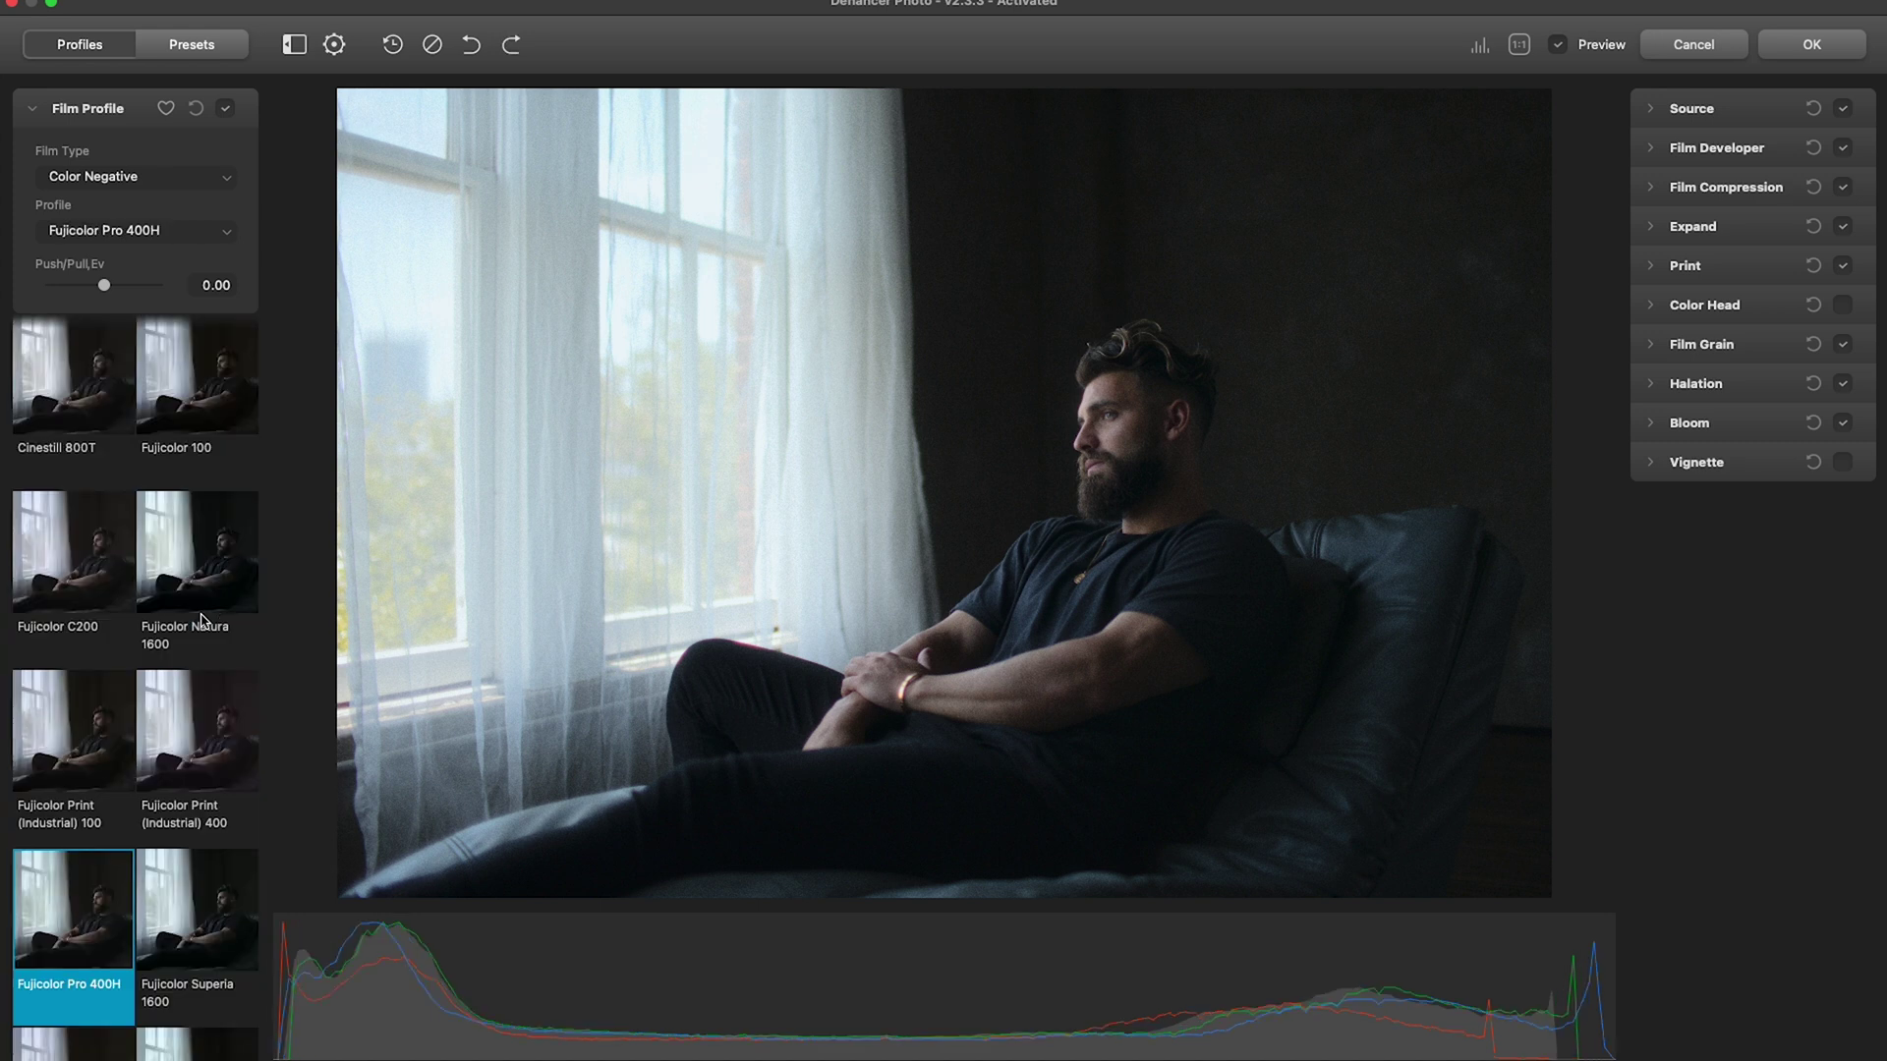
{"action": "key", "text": "super+shift+z"}
Apply the Kodak Gold 200 film profile to the portrait
{"action": "left_click", "coordinate": [195, 420]}
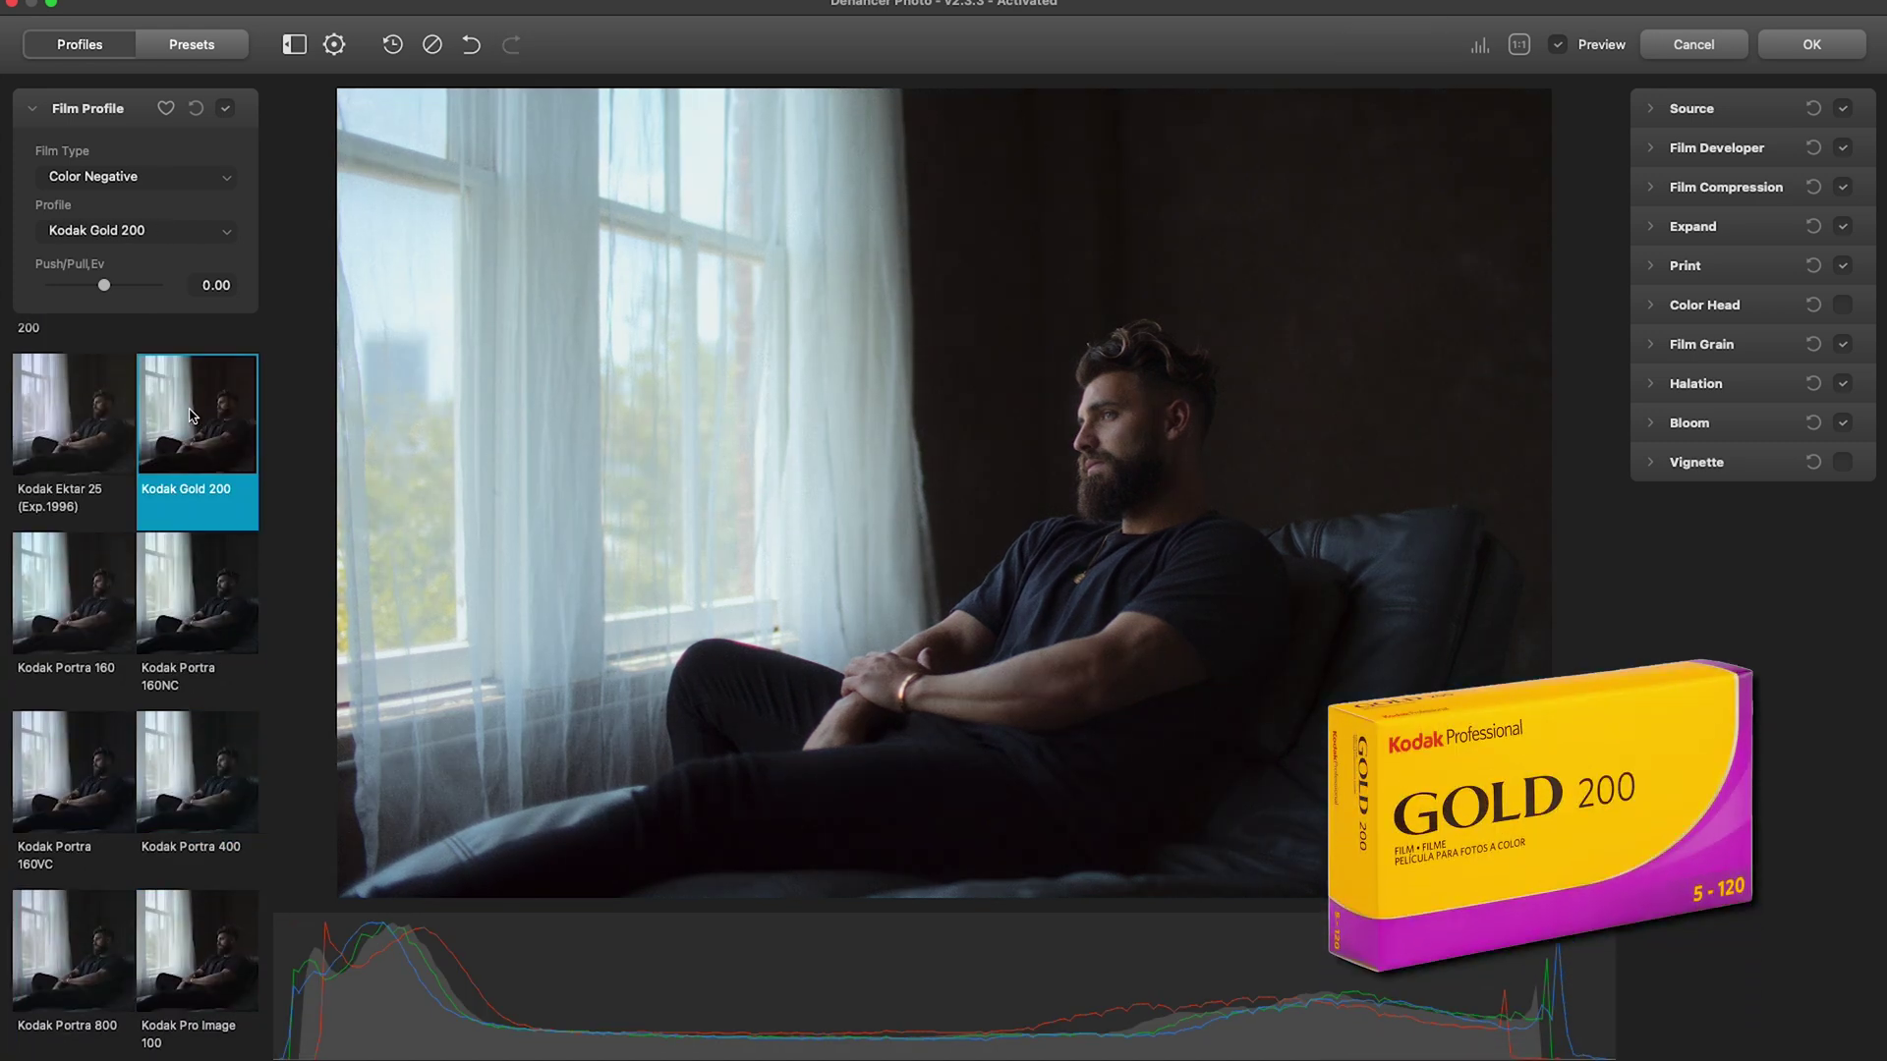
Apply the Fujicolor Pro 400H film profile, then compare the portrait in Photoshop with and without the filtered Background copy layer
{"action": "scroll", "coordinate": [191, 423], "scroll_direction": "up", "scroll_amount": 5}
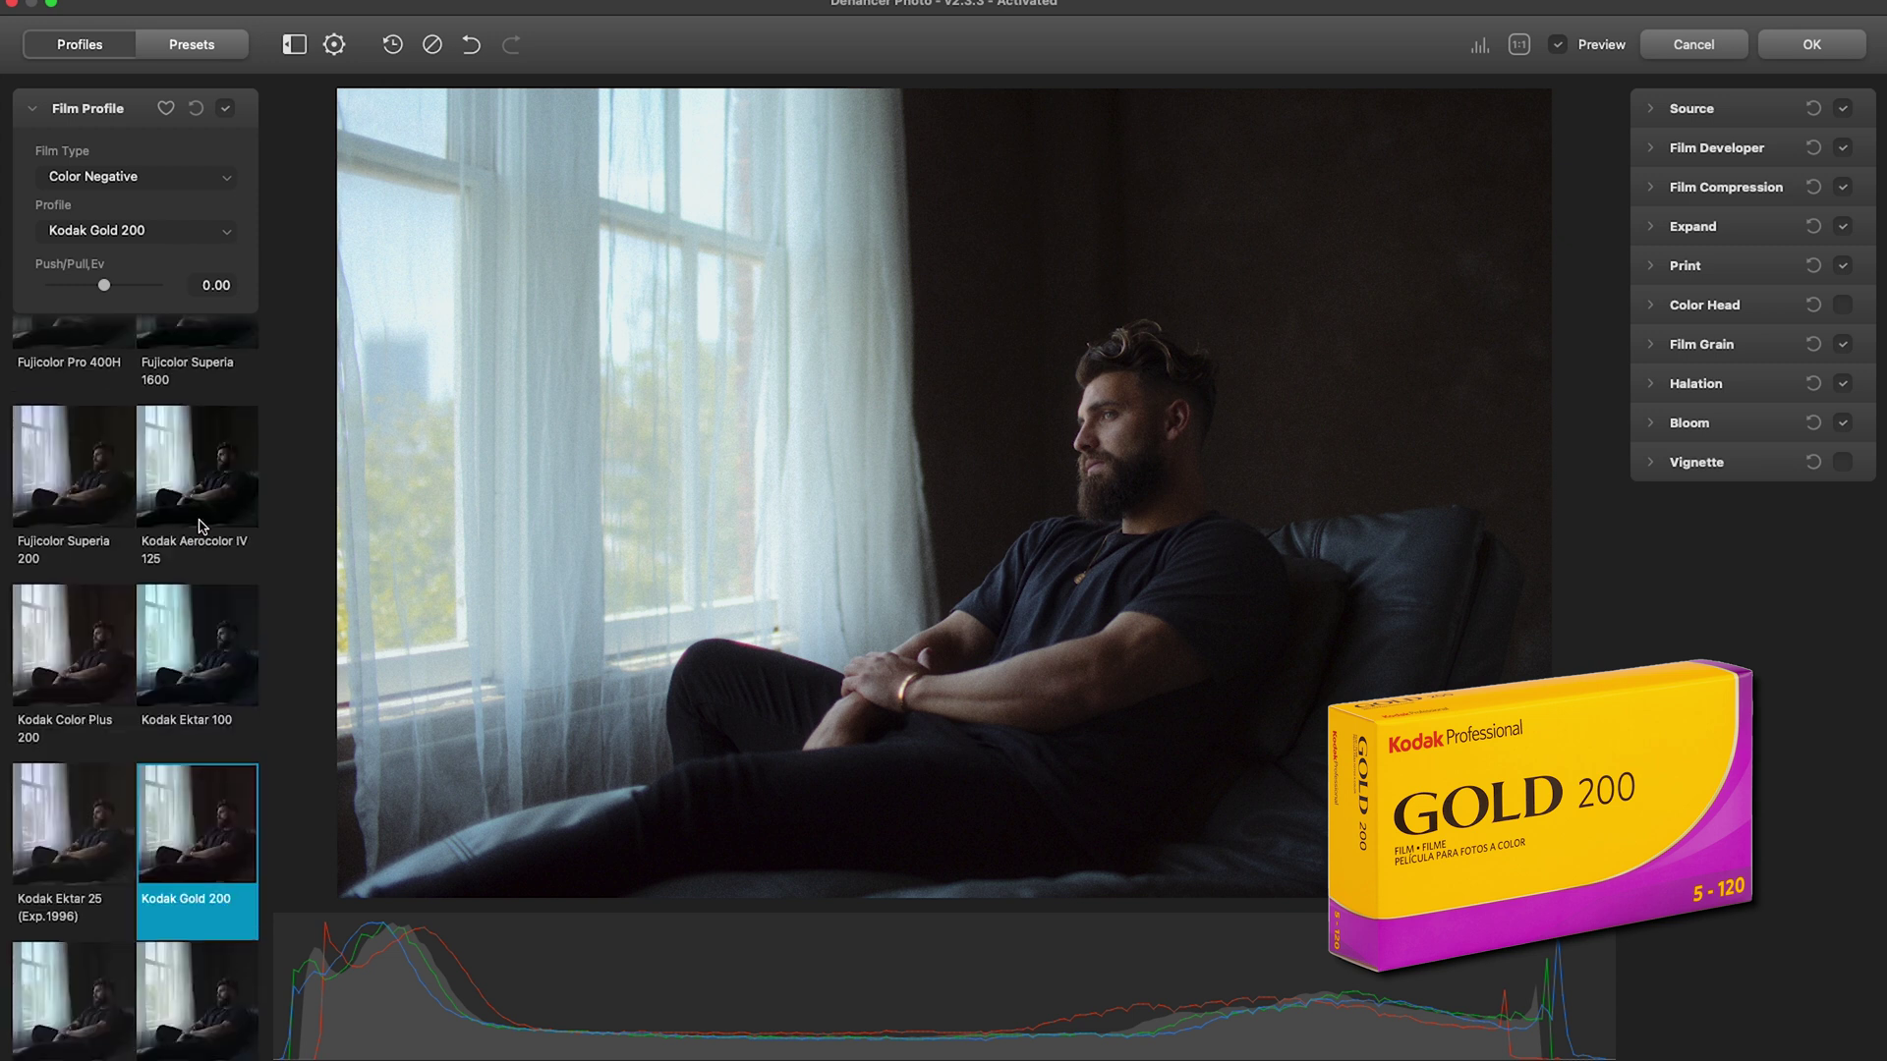
{"action": "scroll", "coordinate": [199, 527], "scroll_direction": "up", "scroll_amount": 2}
{"action": "left_click", "coordinate": [73, 481]}
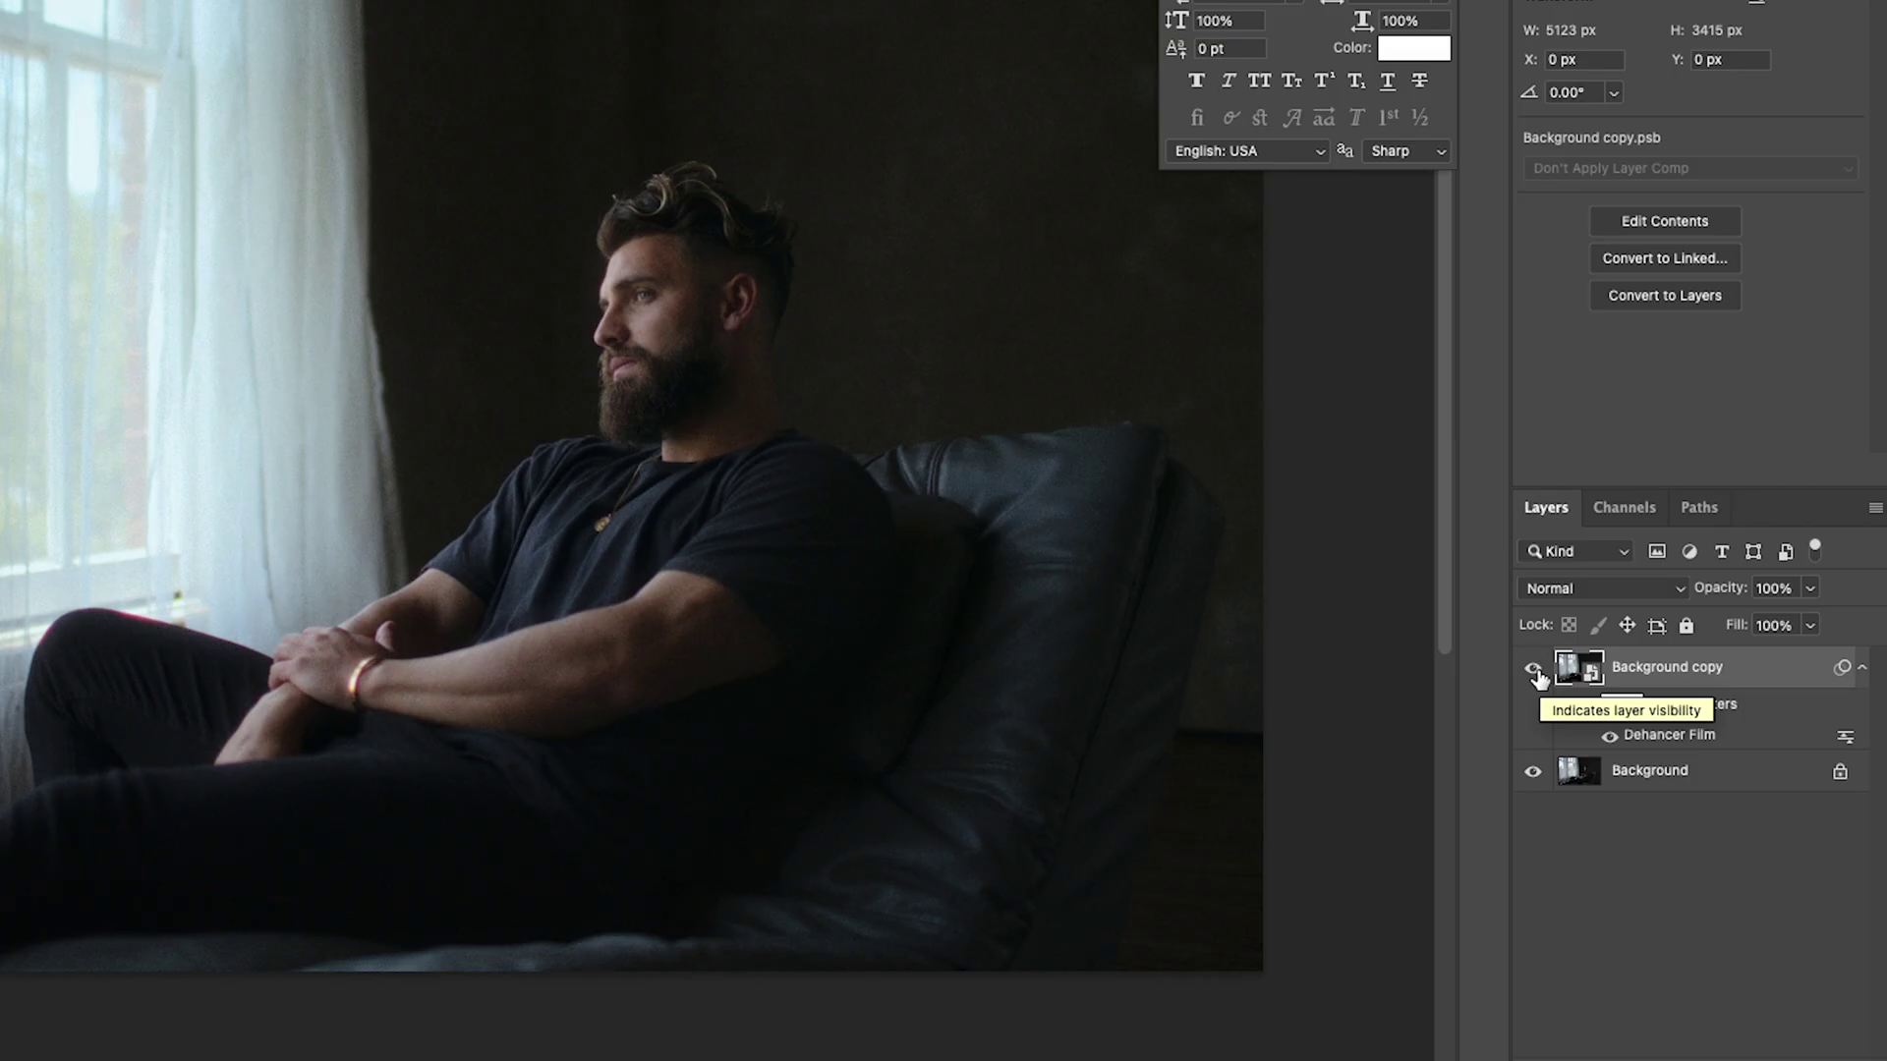
{"action": "left_click", "coordinate": [1622, 759]}
{"action": "left_click", "coordinate": [1622, 758]}
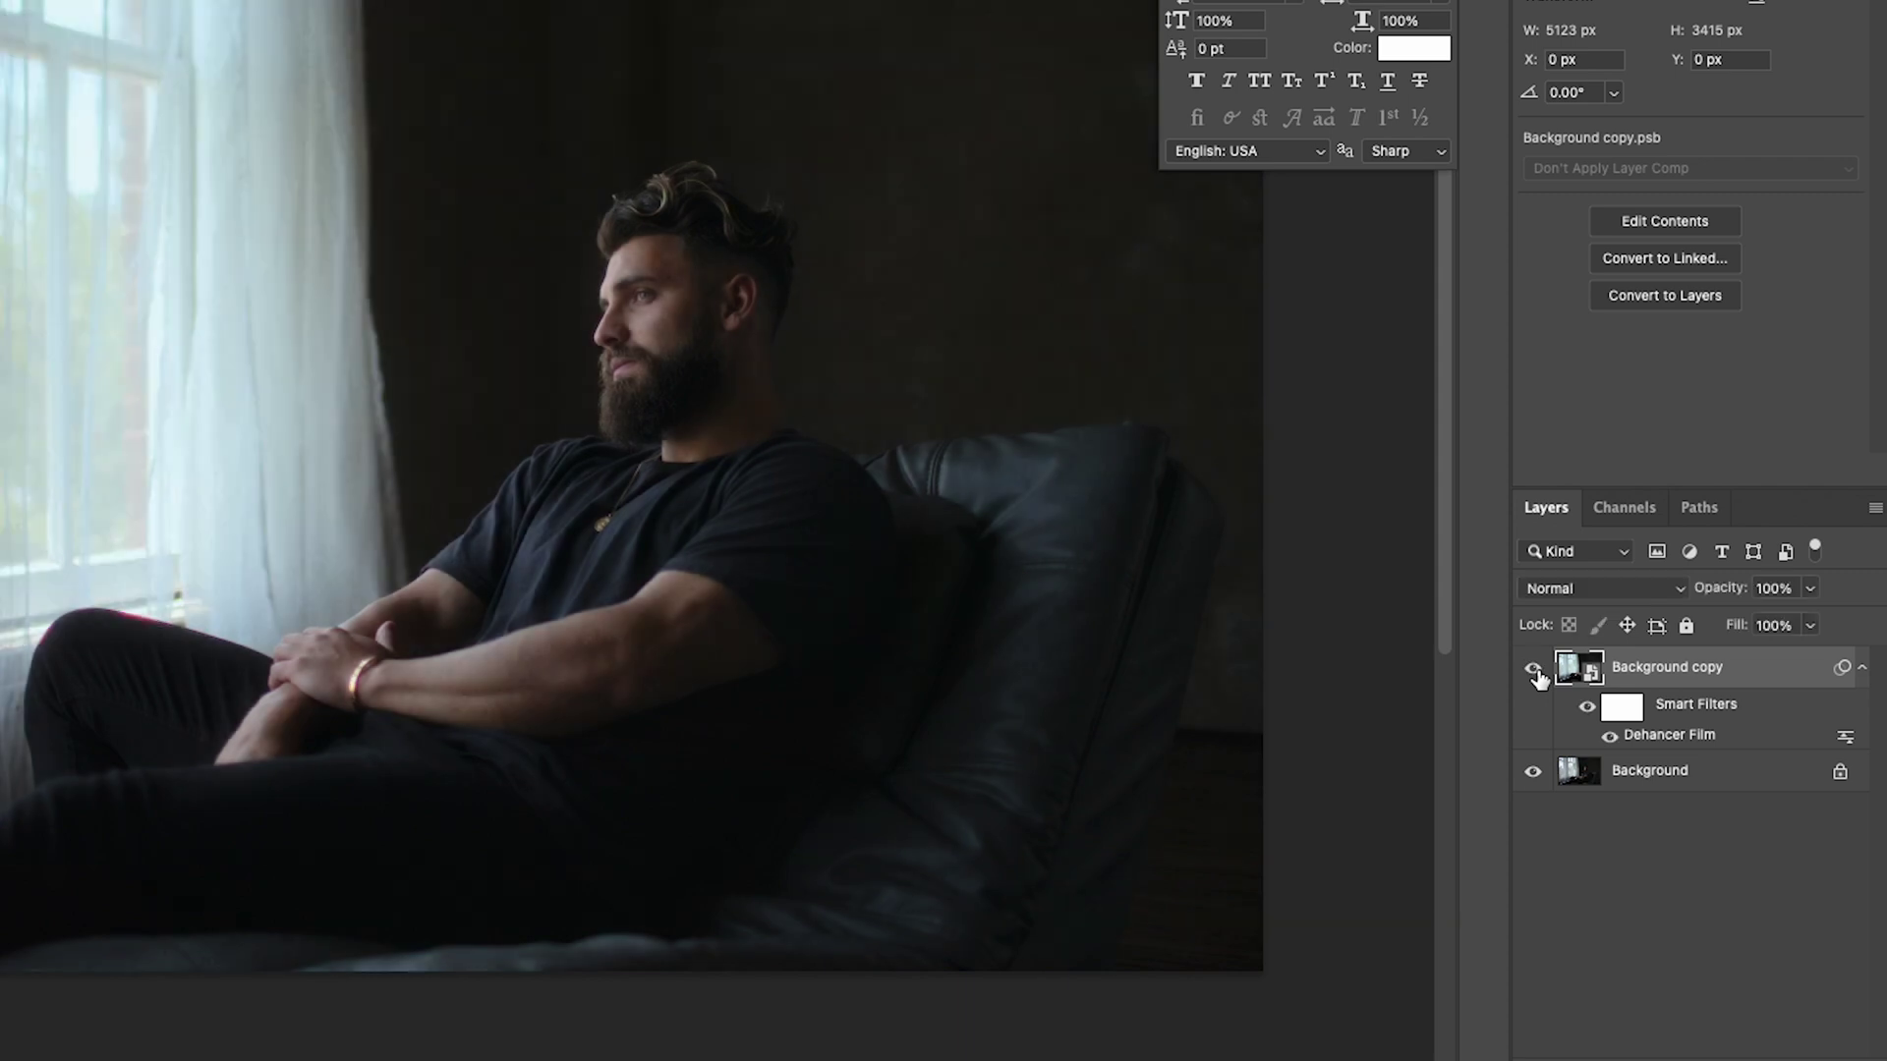
Duplicate the filtered Background copy layer and rasterize the duplicate into a pixel layer
{"action": "right_click", "coordinate": [1676, 680]}
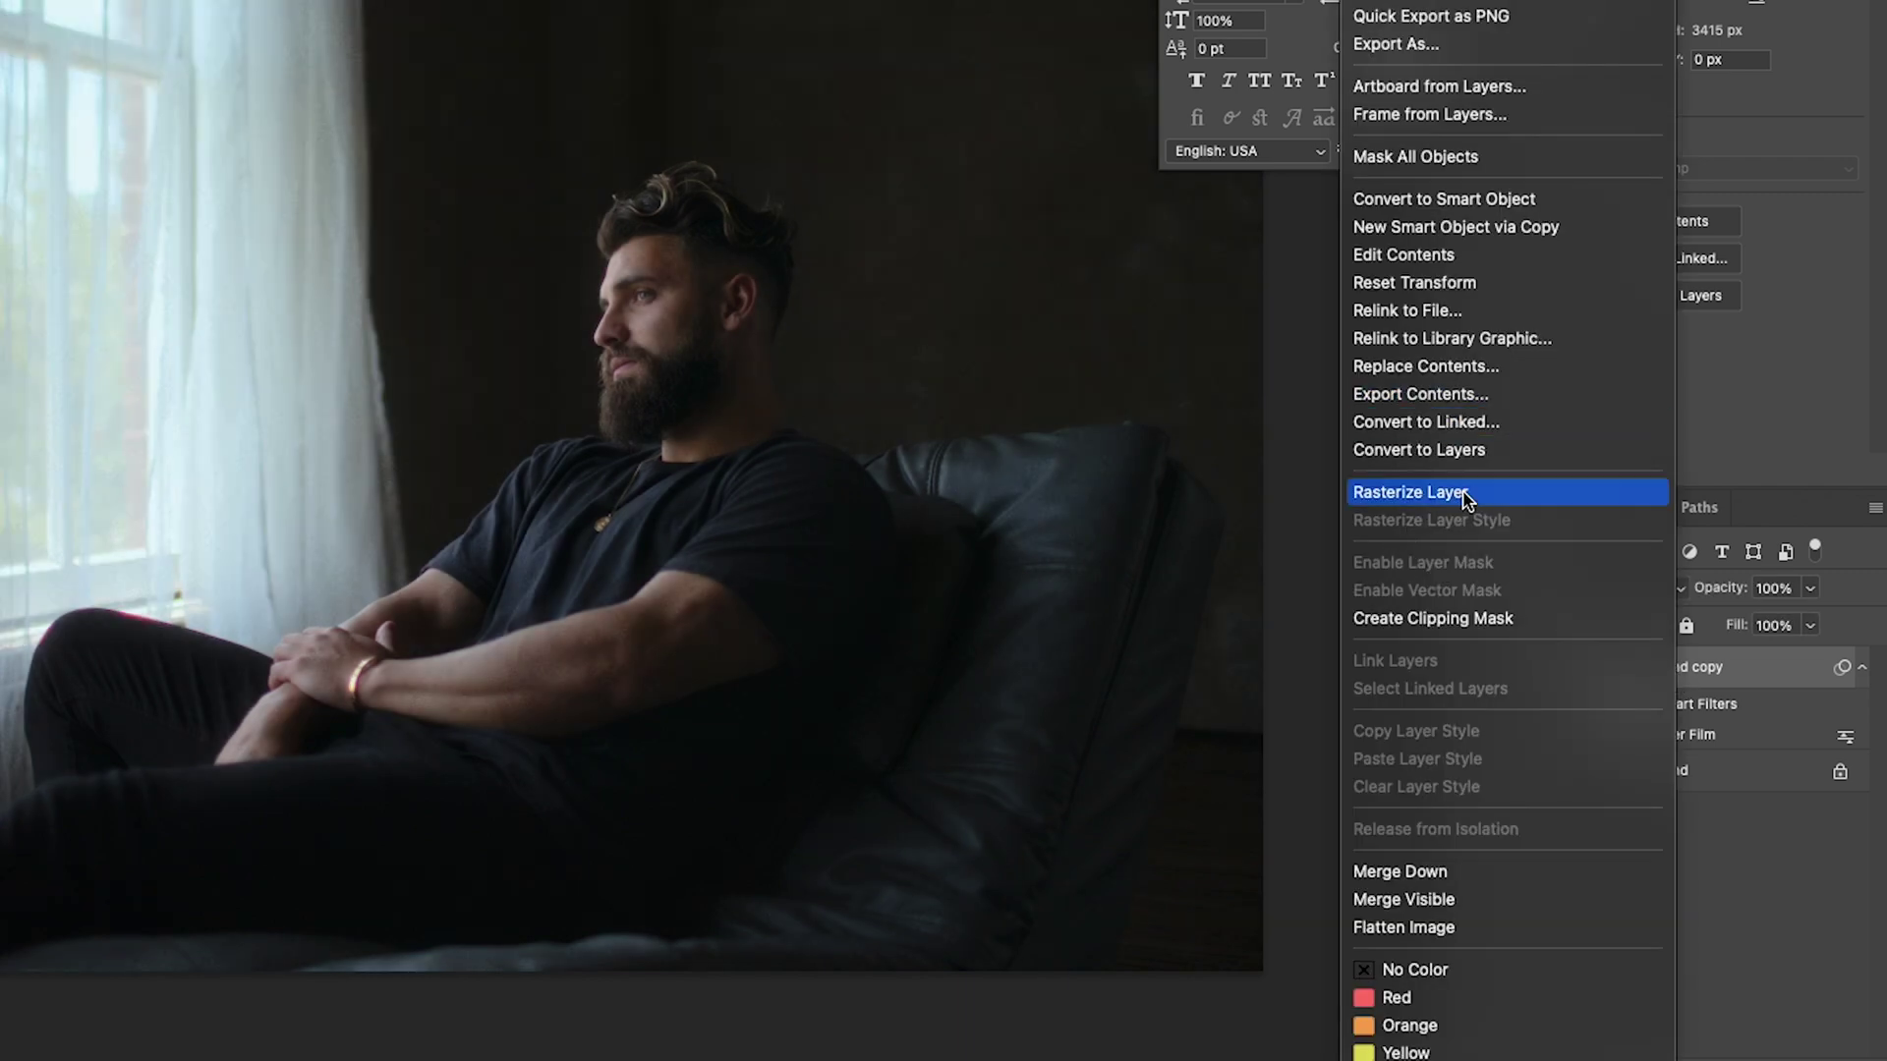
{"action": "key", "text": "Escape"}
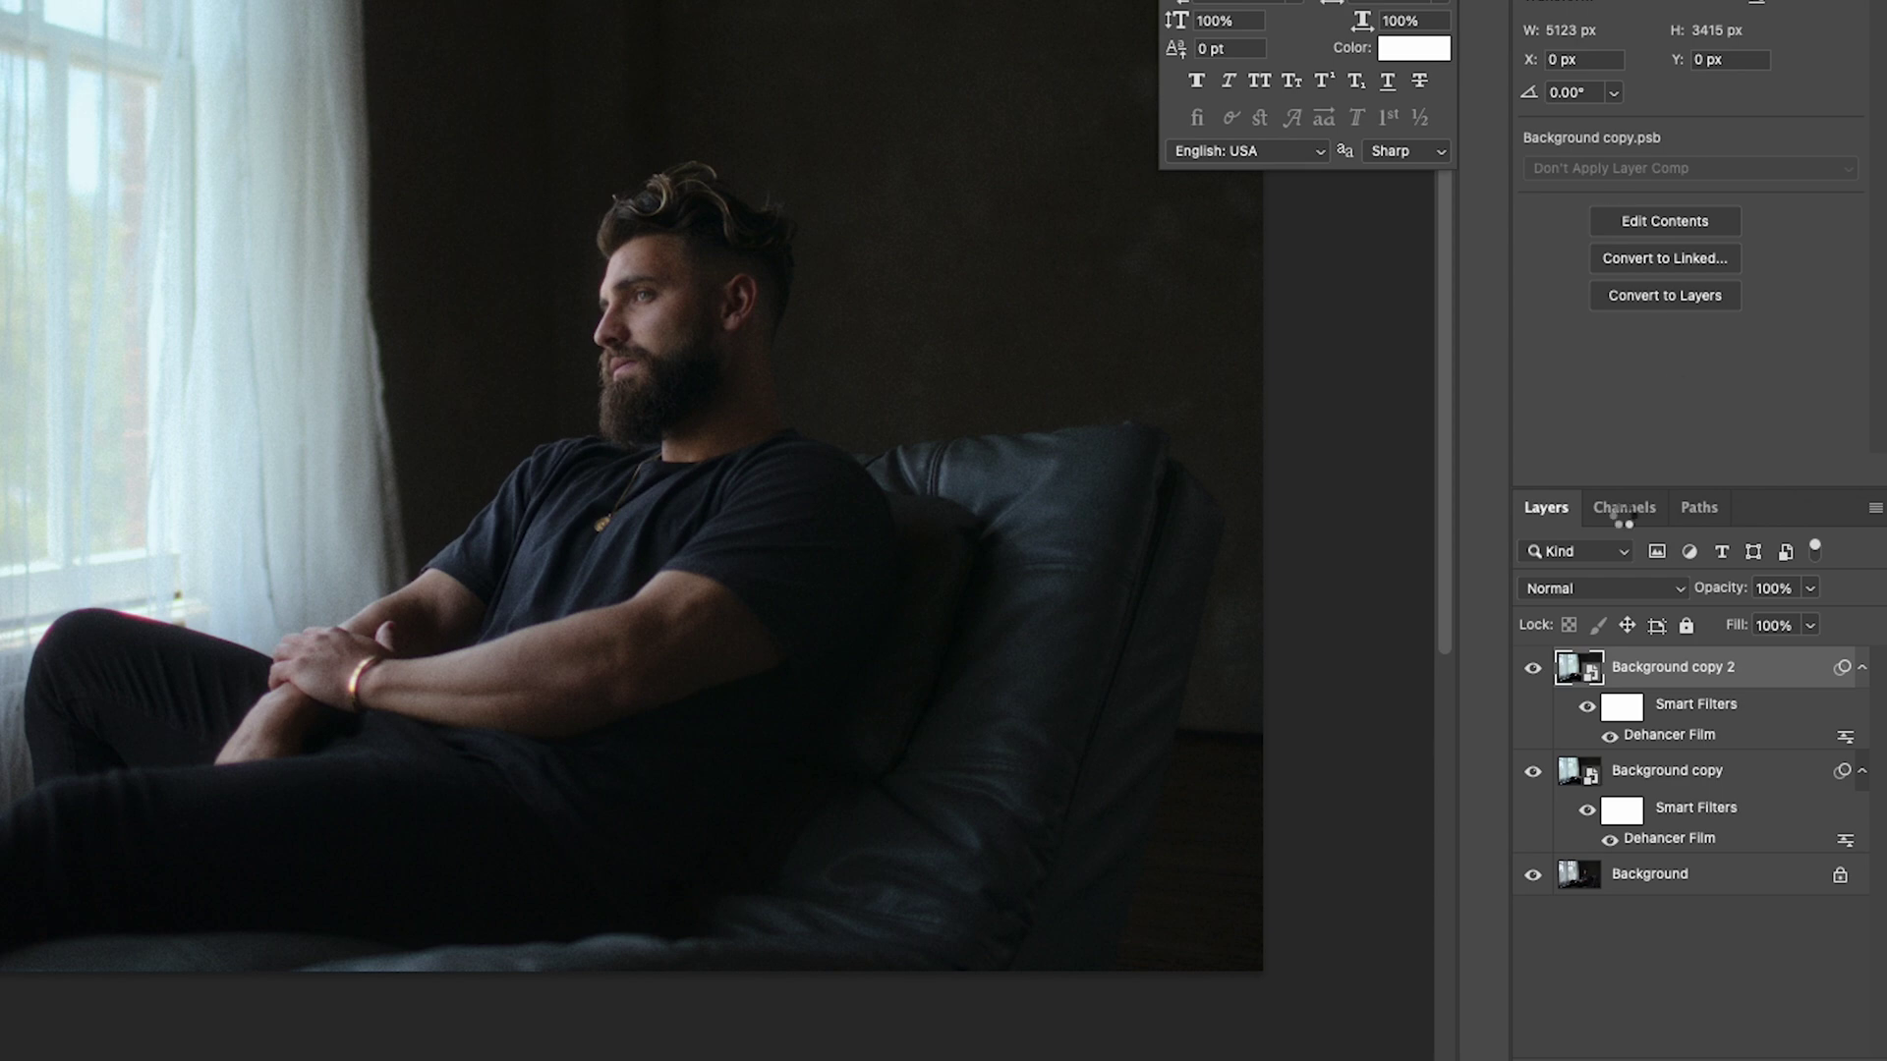
{"action": "right_click", "coordinate": [1623, 683]}
{"action": "left_click", "coordinate": [1464, 492]}
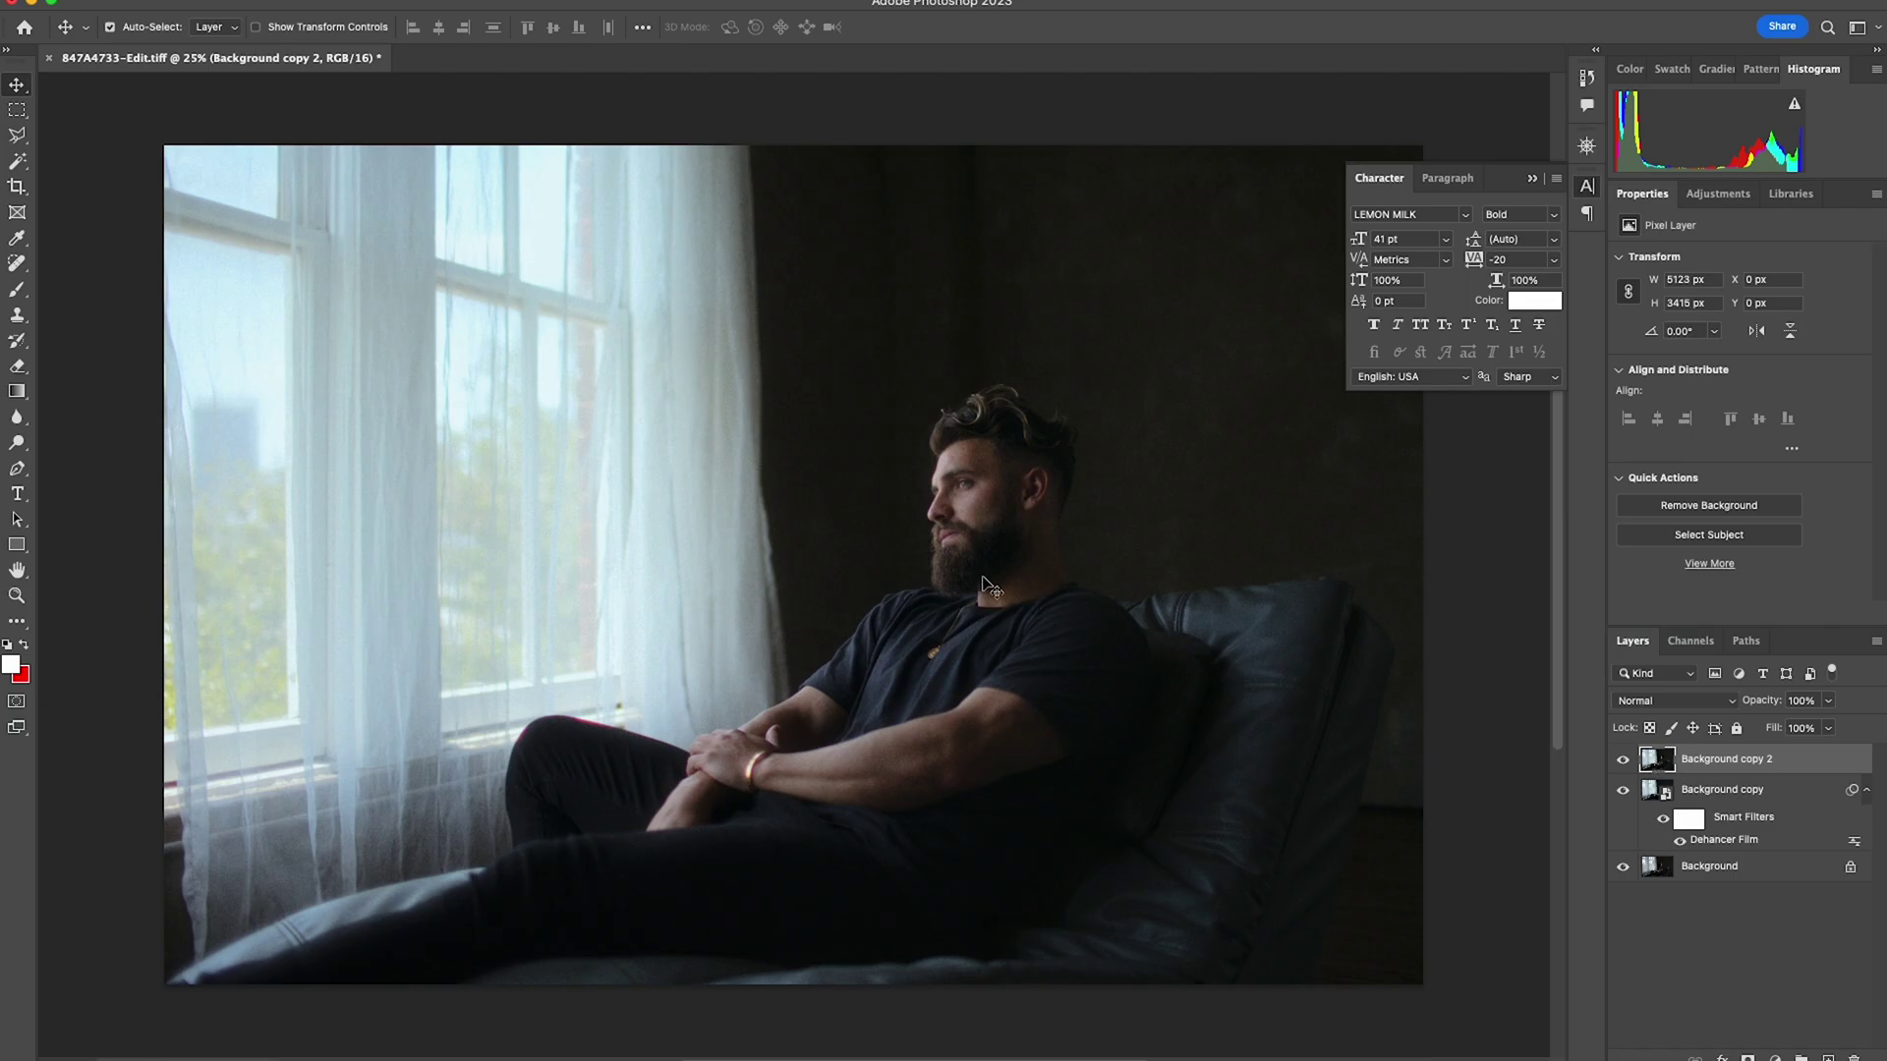
Look at the man's face up close on the rasterized layer with the Dodge and Clone Stamp tools ready for retouching
{"action": "scroll", "coordinate": [1032, 408], "scroll_direction": "up", "scroll_amount": 5}
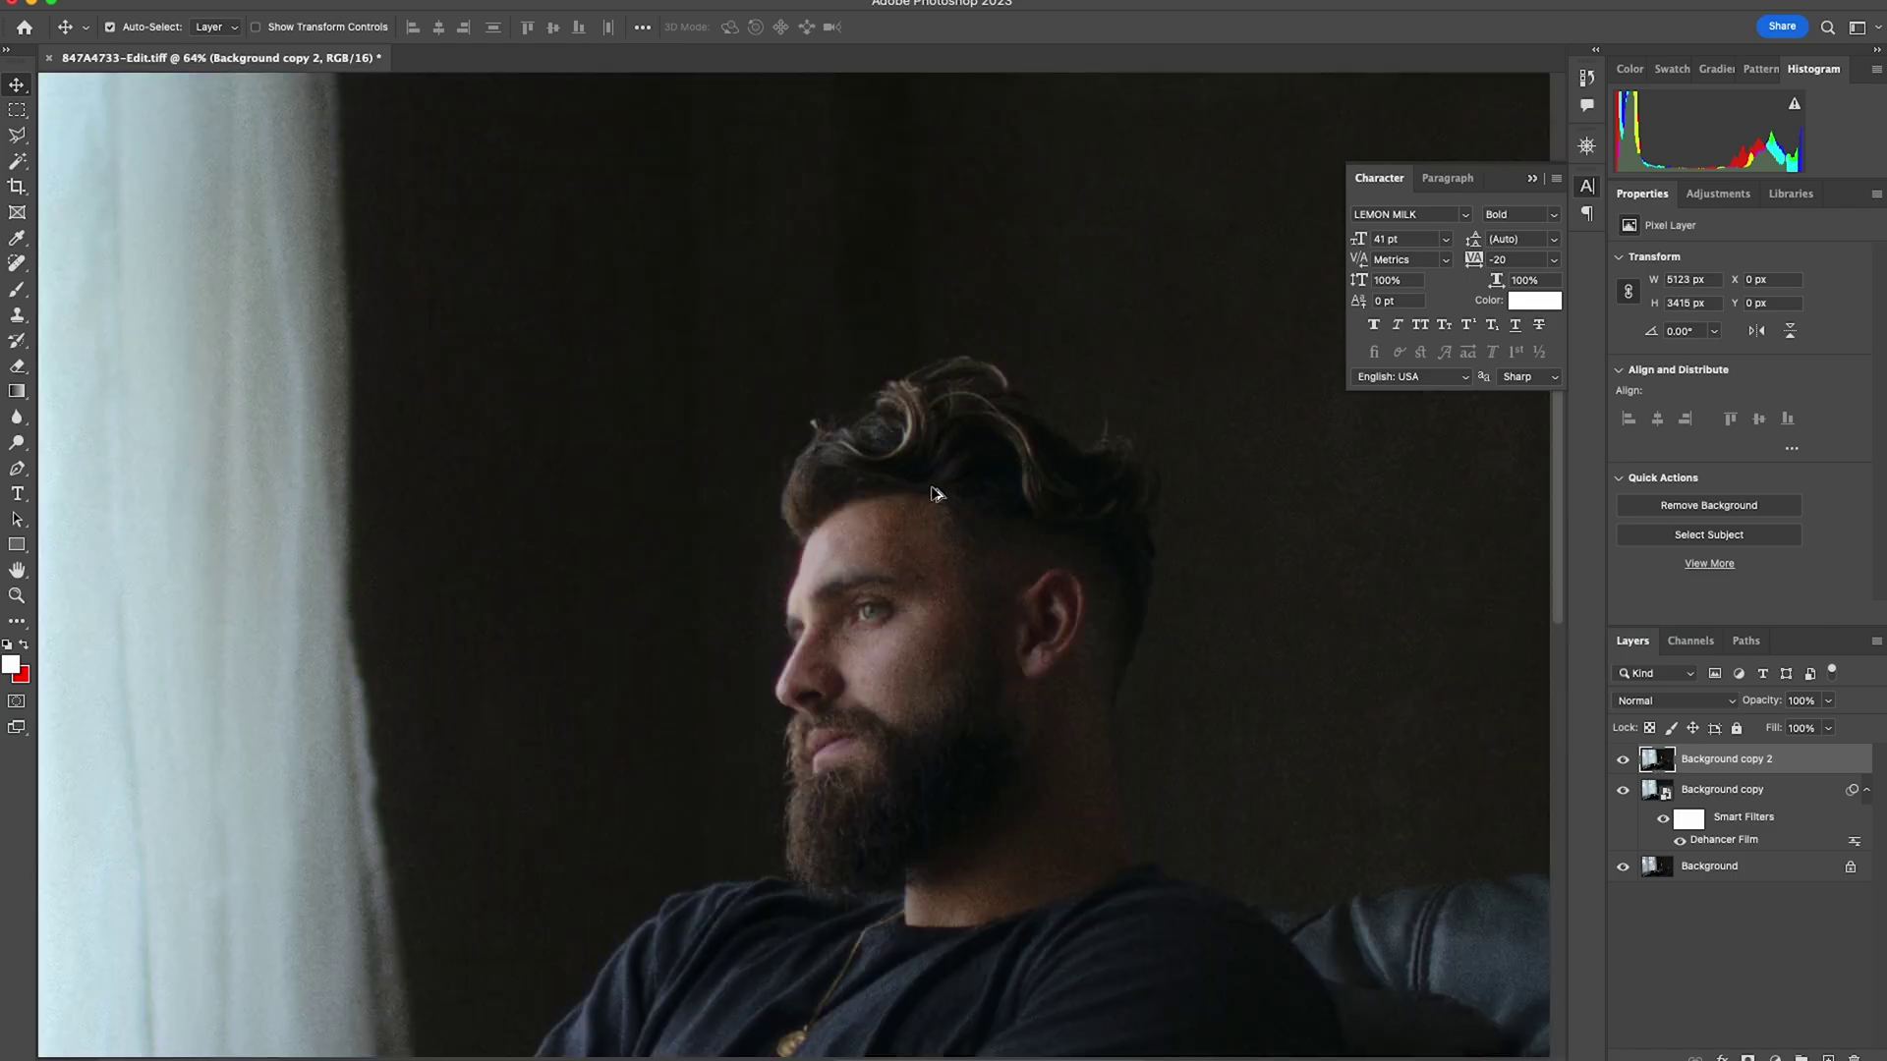
{"action": "left_click_drag", "start_coordinate": [1018, 464], "coordinate": [977, 357]}
{"action": "key", "text": "o"}
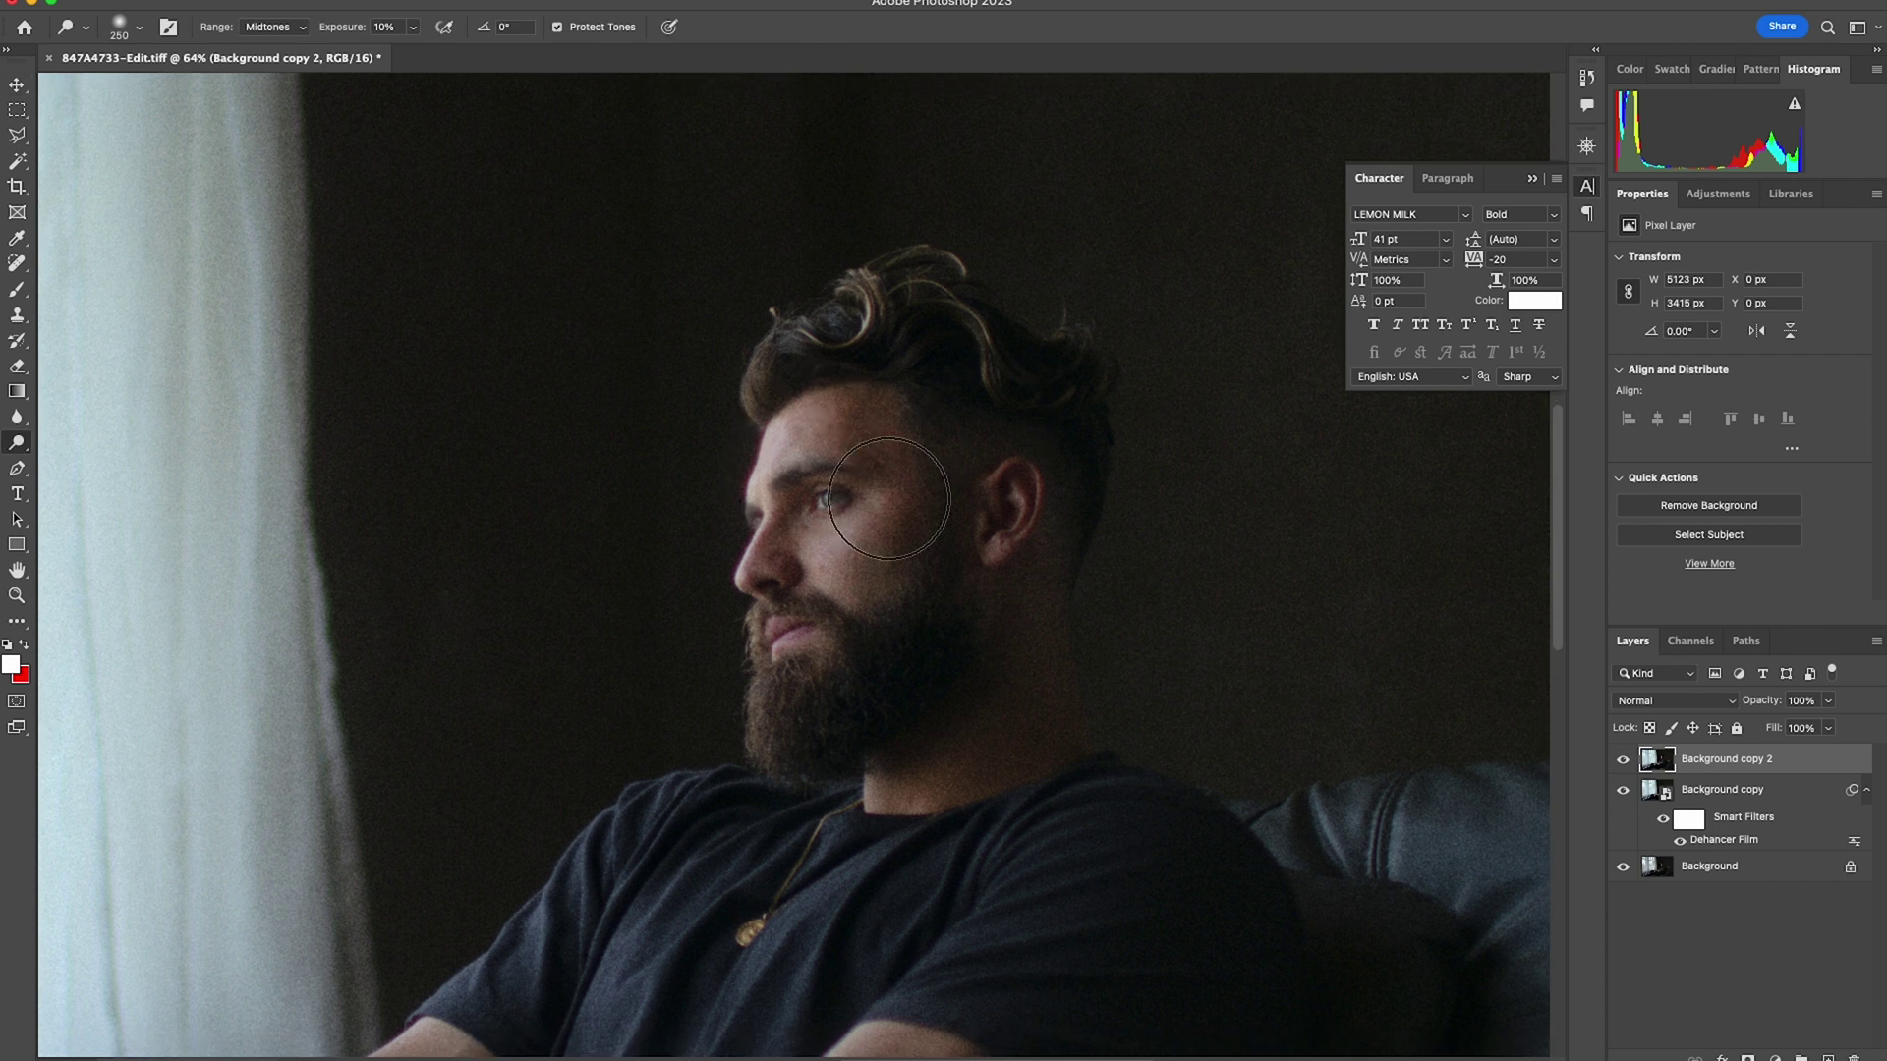
{"action": "mouse_move", "coordinate": [918, 457]}
{"action": "left_mouse_down"}
{"action": "mouse_move", "coordinate": [832, 434]}
{"action": "mouse_move", "coordinate": [878, 425]}
{"action": "mouse_move", "coordinate": [864, 315]}
{"action": "left_mouse_up"}
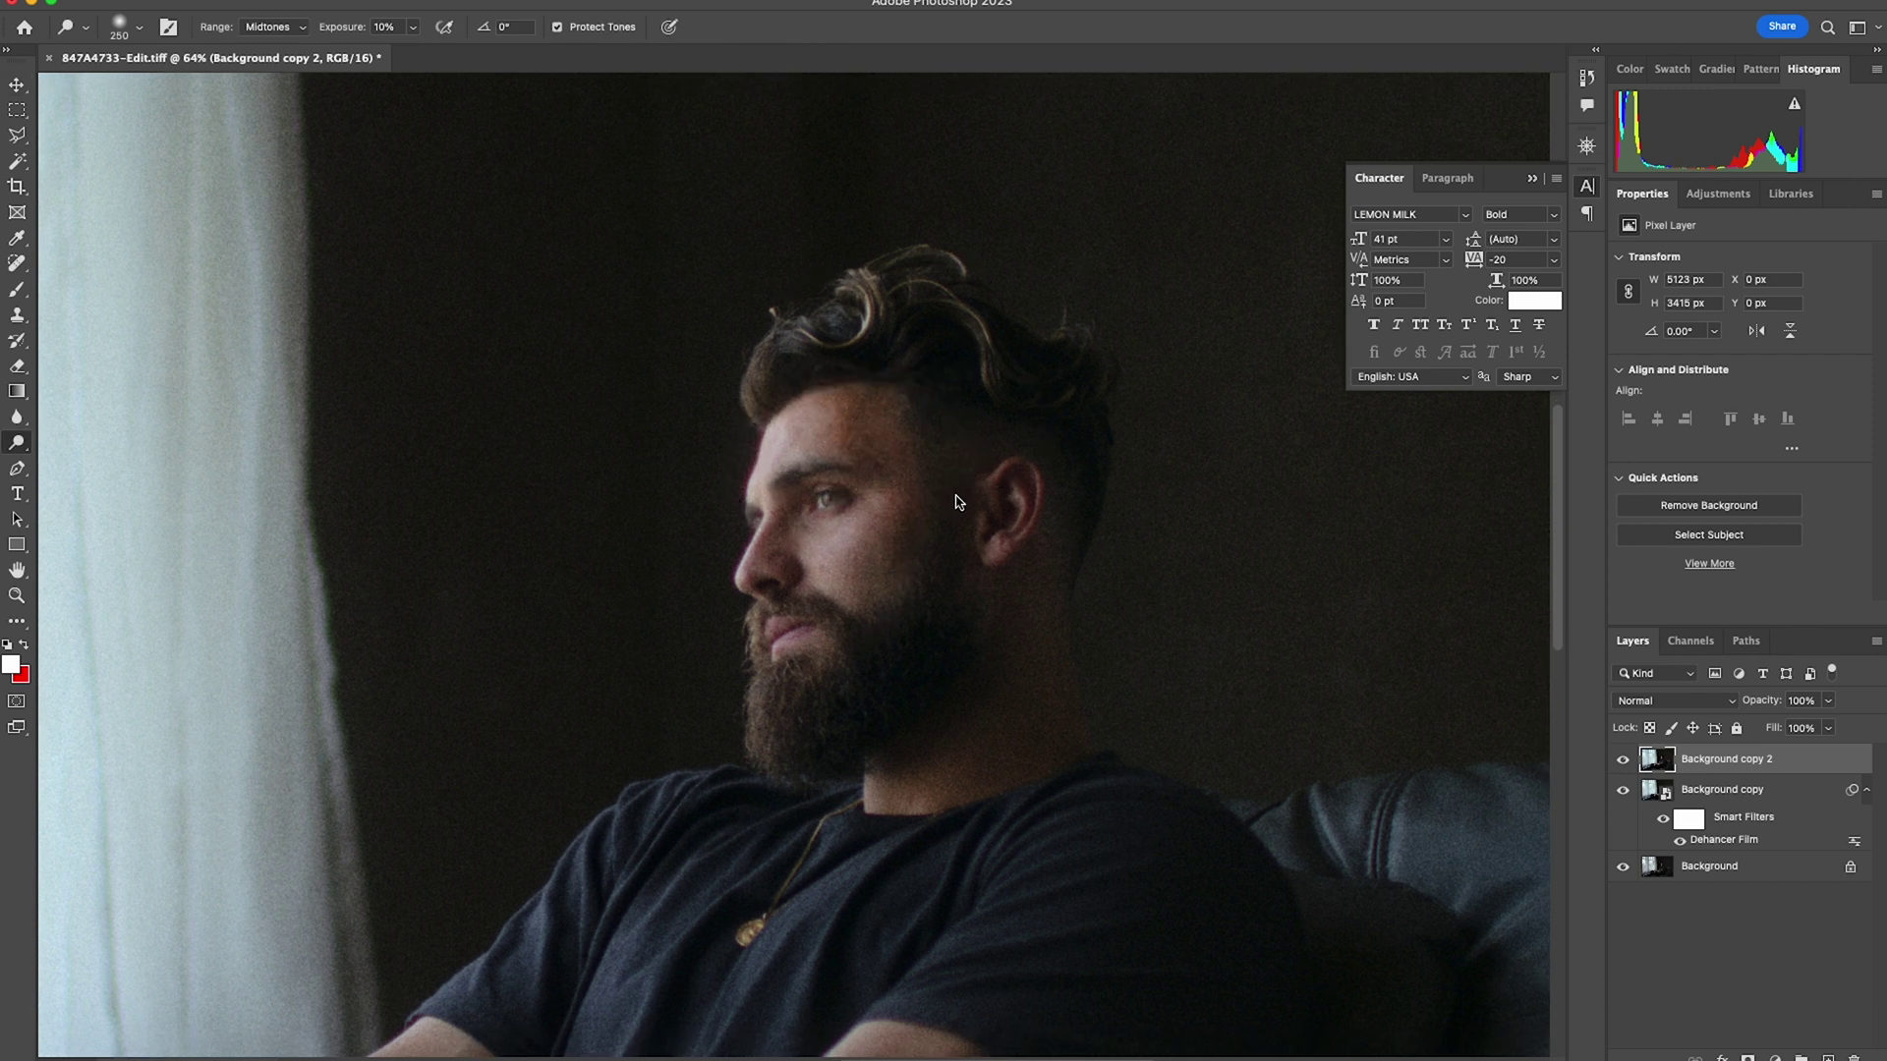
{"action": "key", "text": "s"}
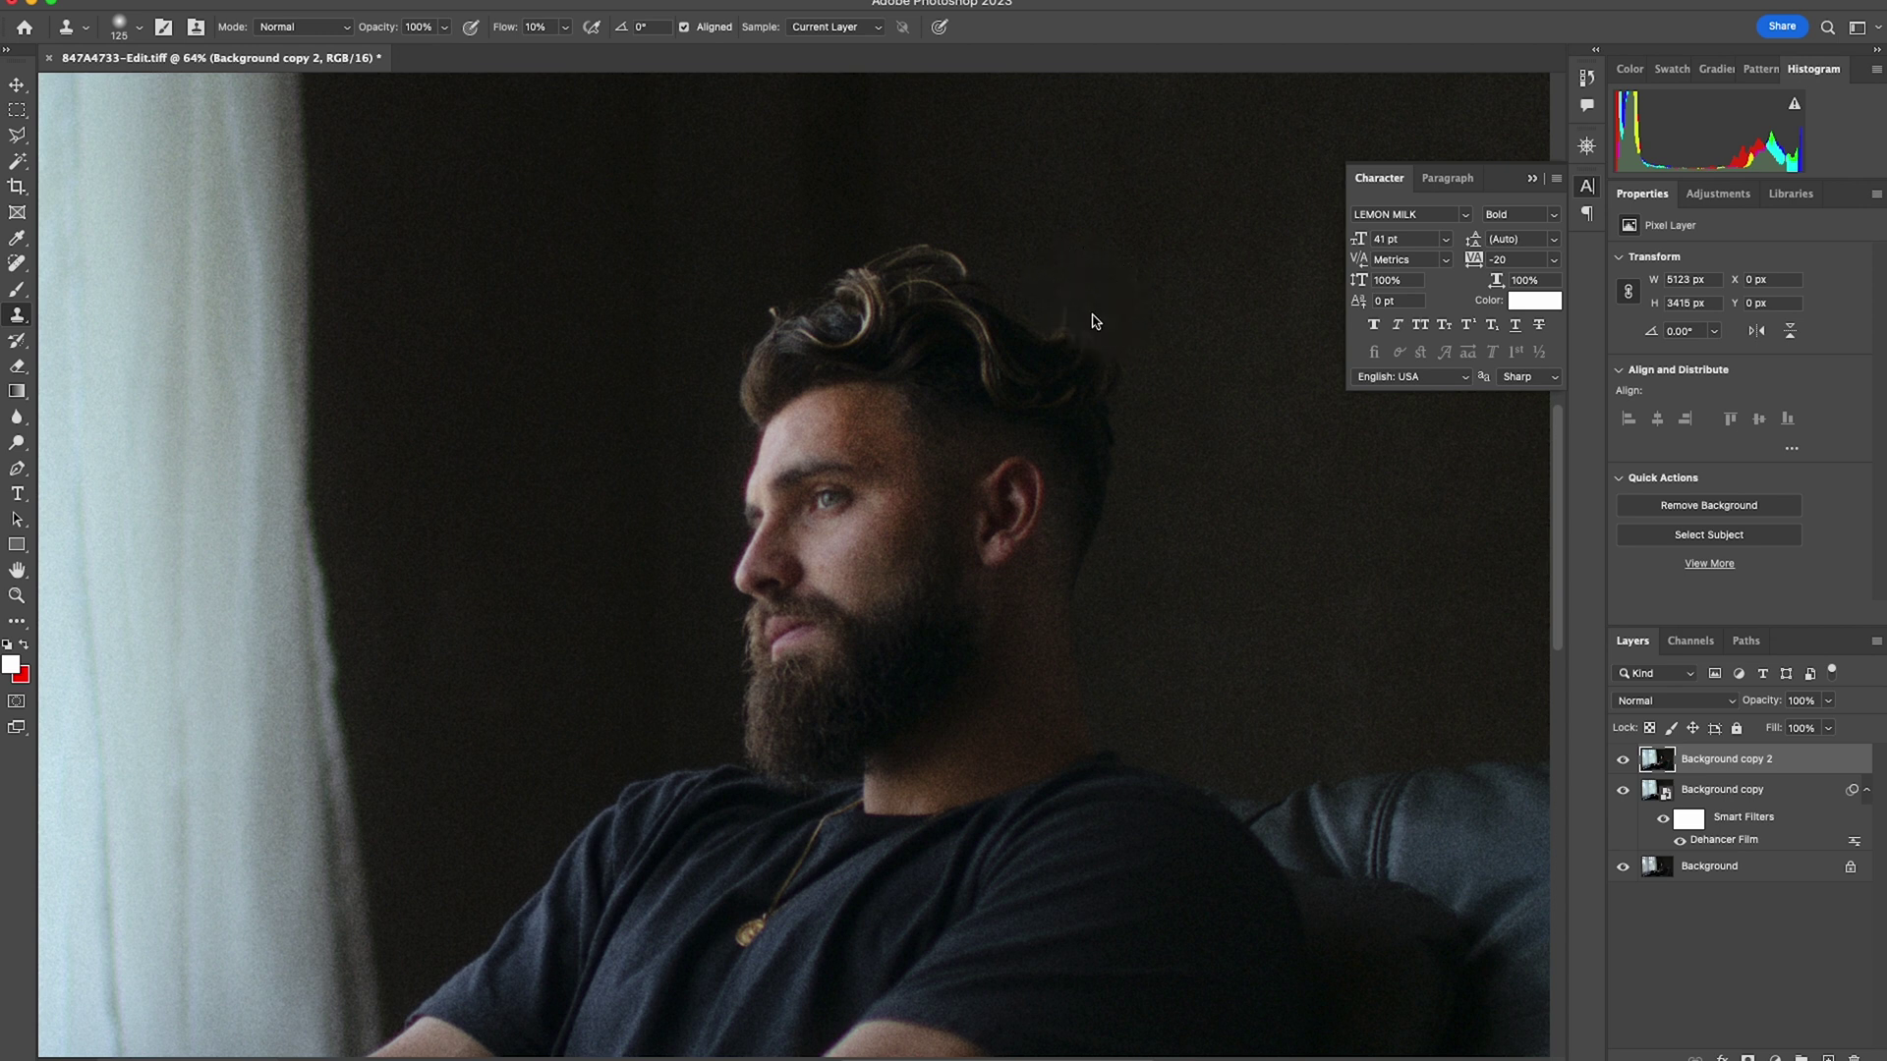
{"action": "key", "text": "super+0"}
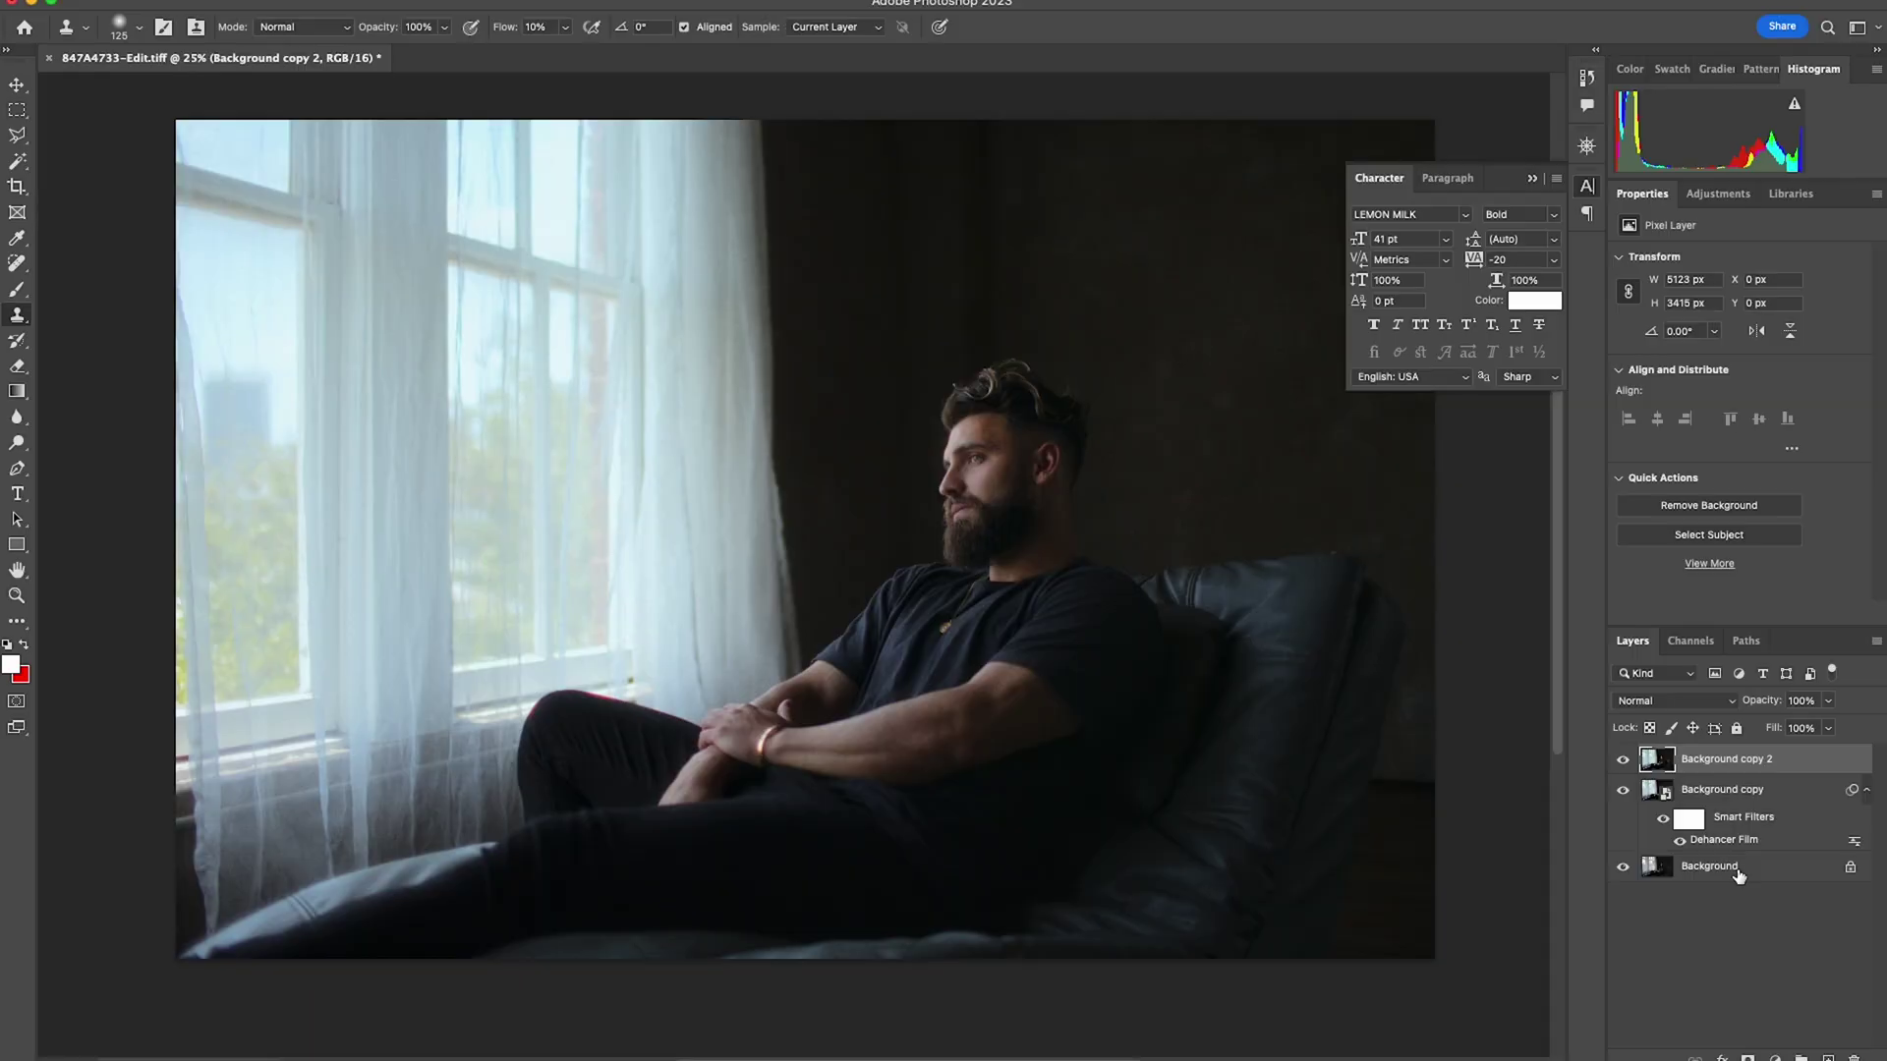
Flatten the portrait to a single Background layer, then save and close 847A4733-Edit.tiff
{"action": "right_click", "coordinate": [1737, 869]}
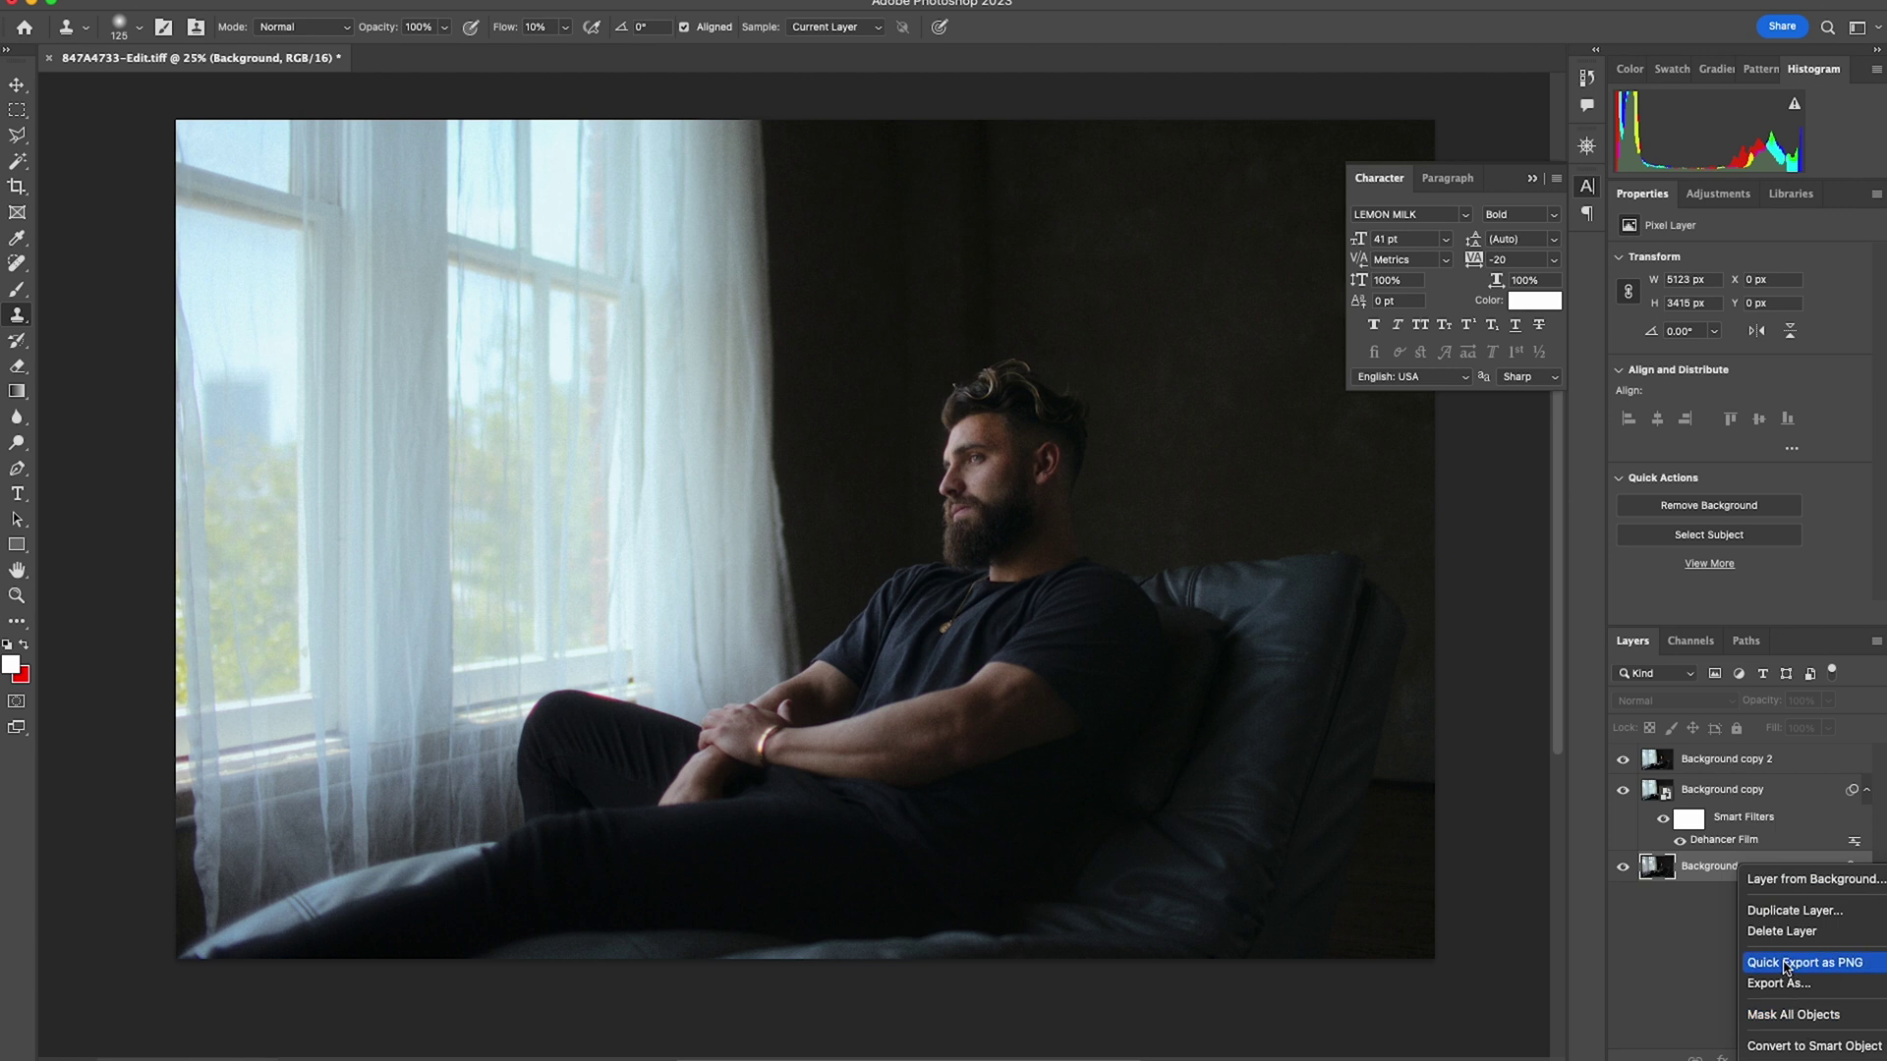
{"action": "left_click", "coordinate": [1737, 876]}
{"action": "key", "text": "super+s"}
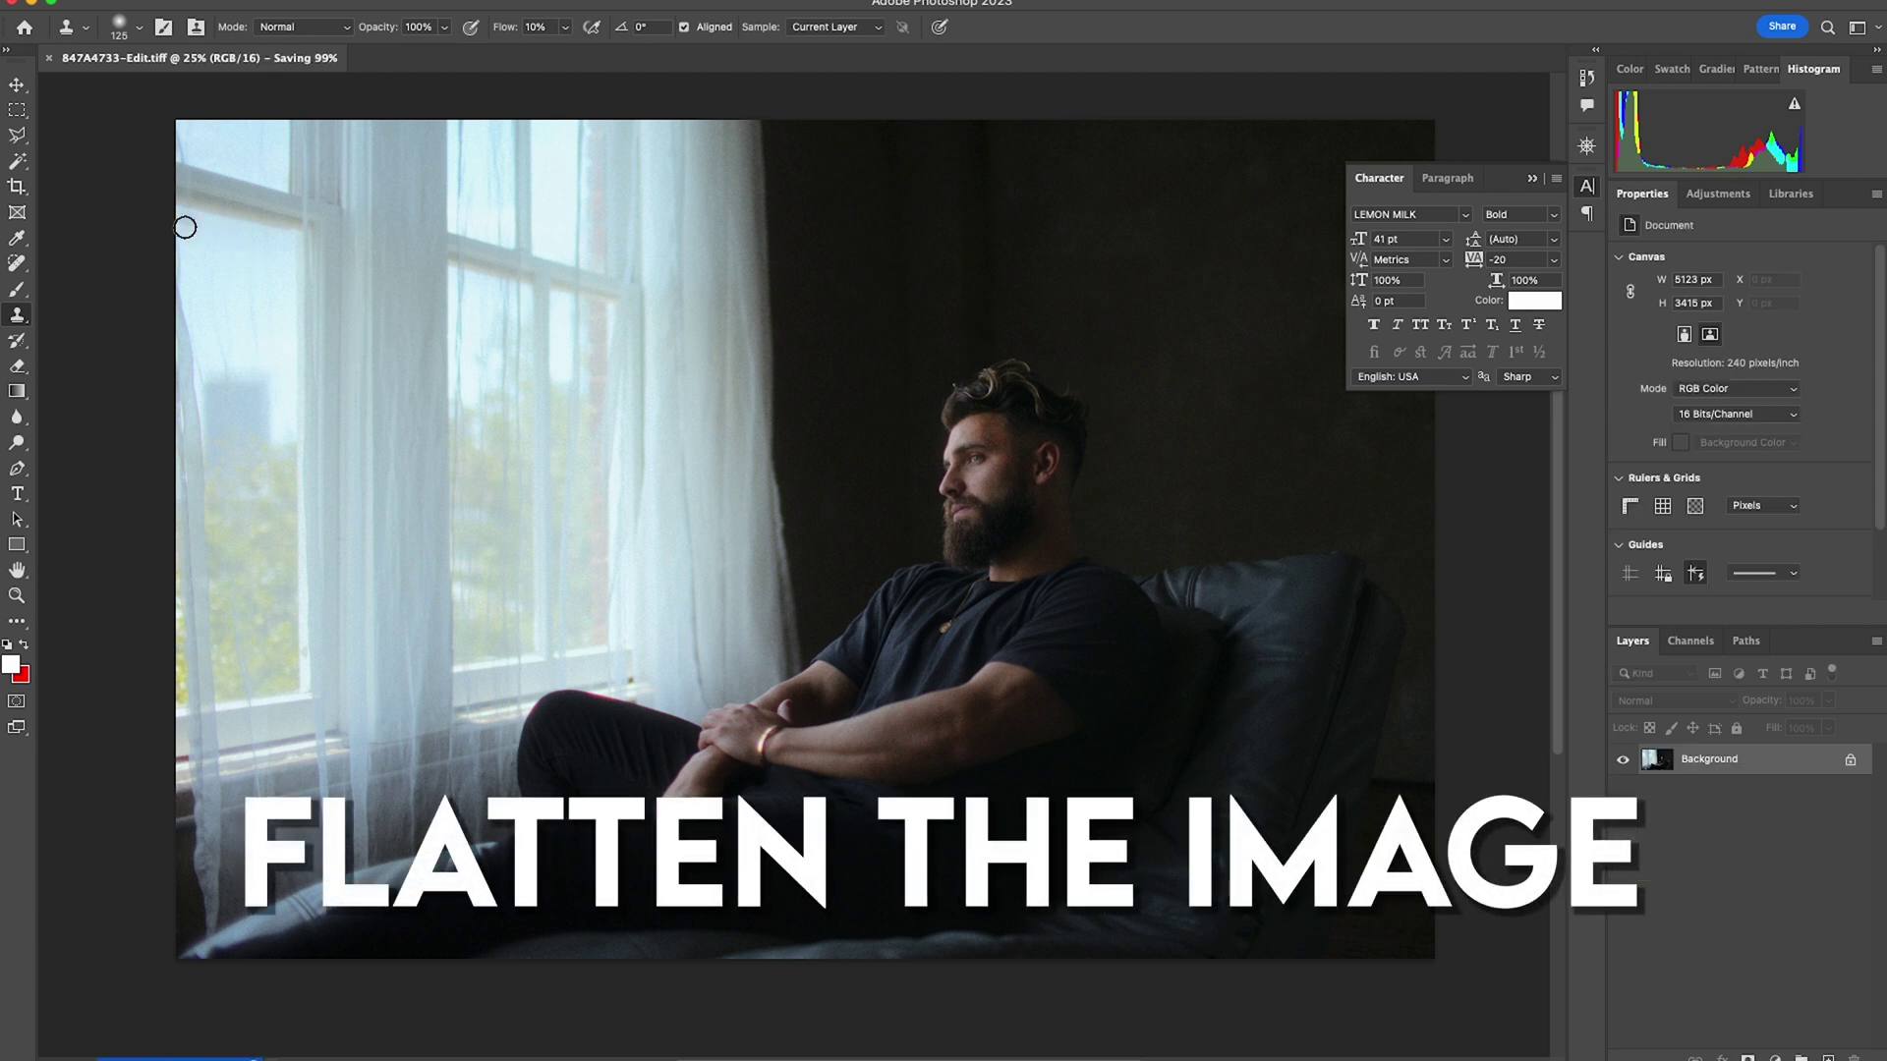
{"action": "left_click", "coordinate": [49, 58]}
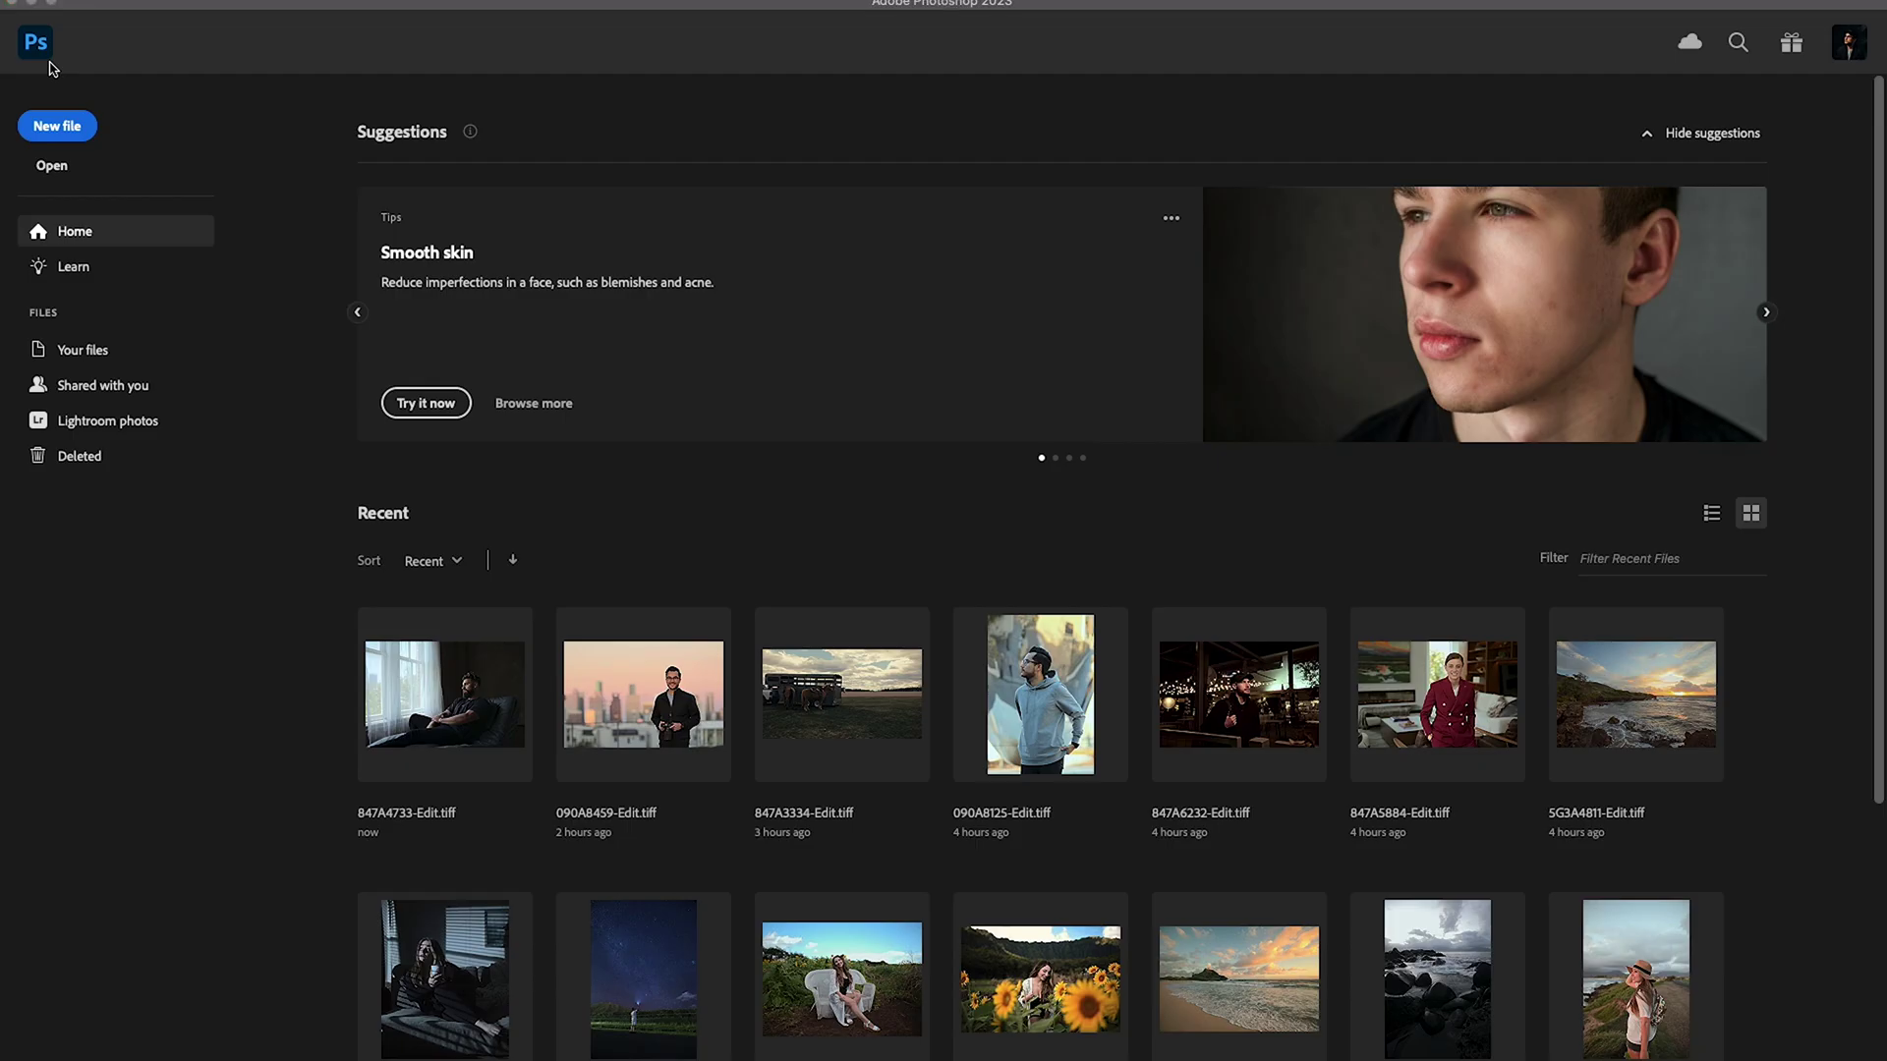
Switch to Lightroom, open the sunset seascape from the Dehancer video final album and straighten its horizon
{"action": "key", "text": "super+Tab"}
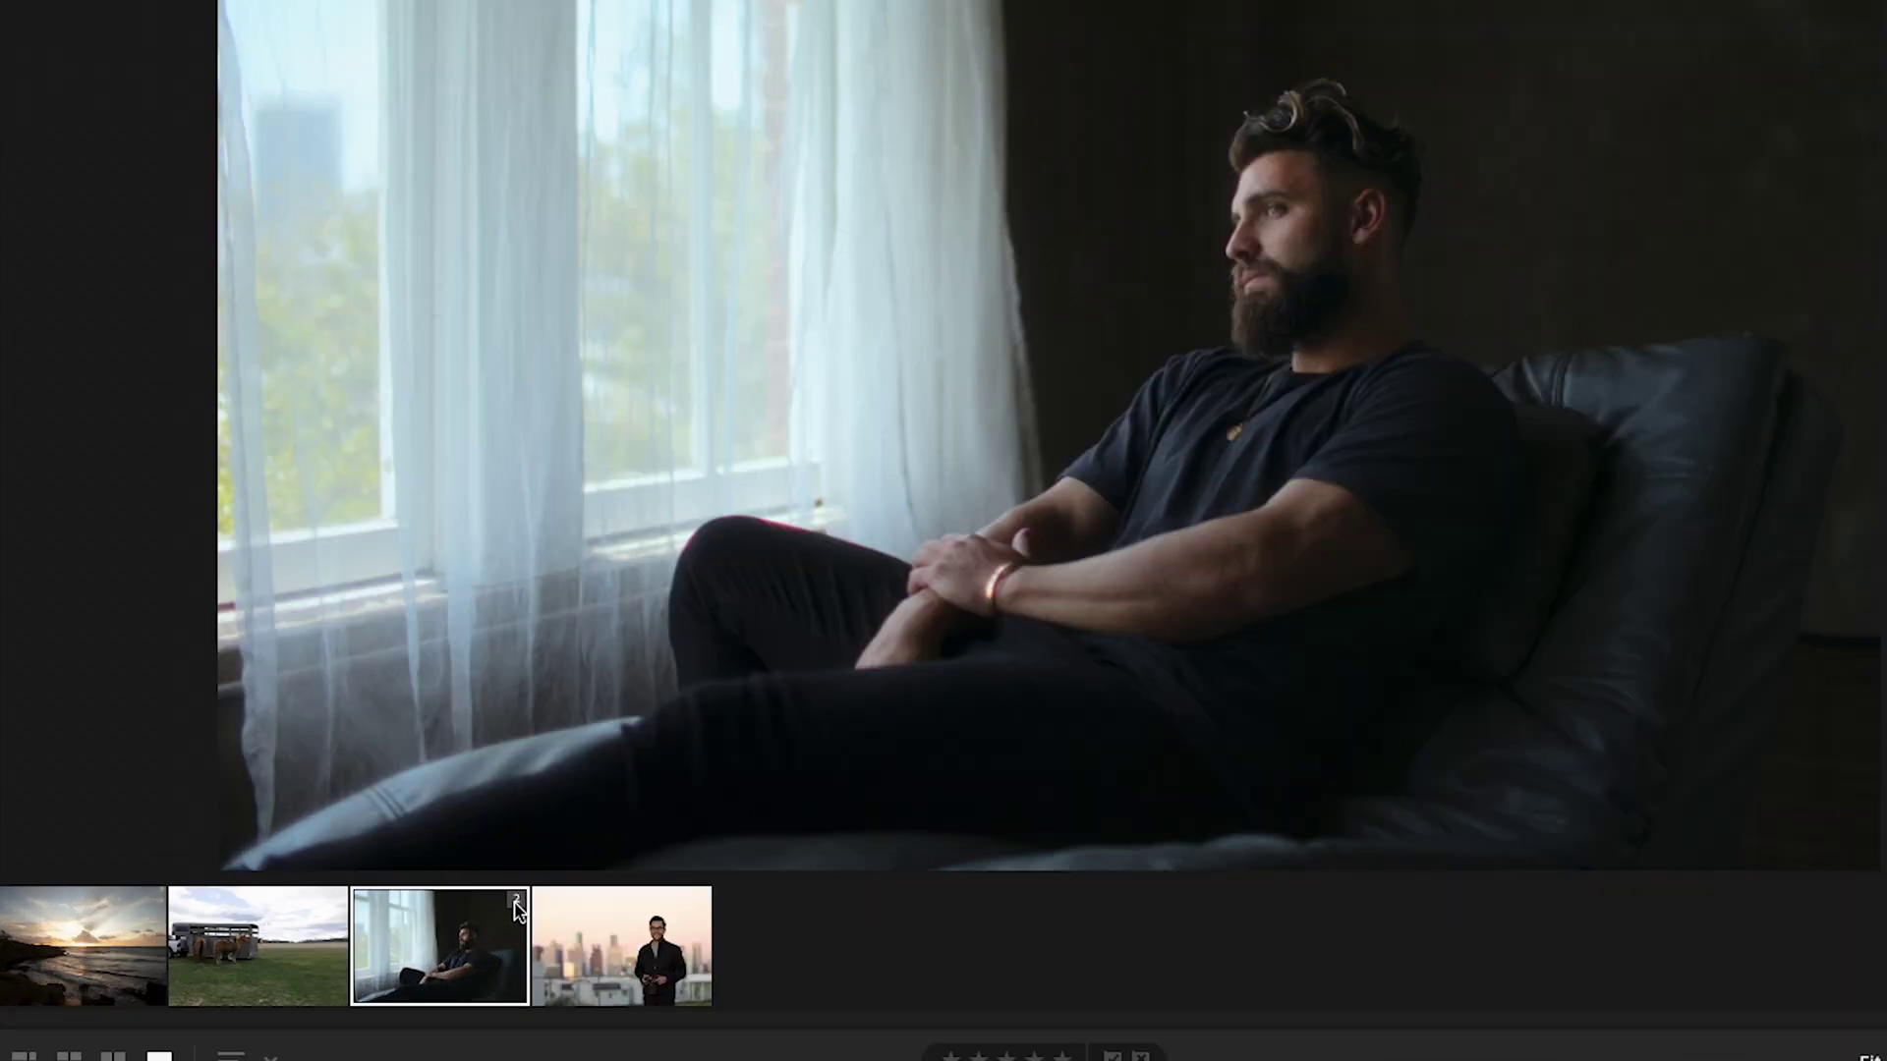
{"action": "left_click", "coordinate": [515, 902]}
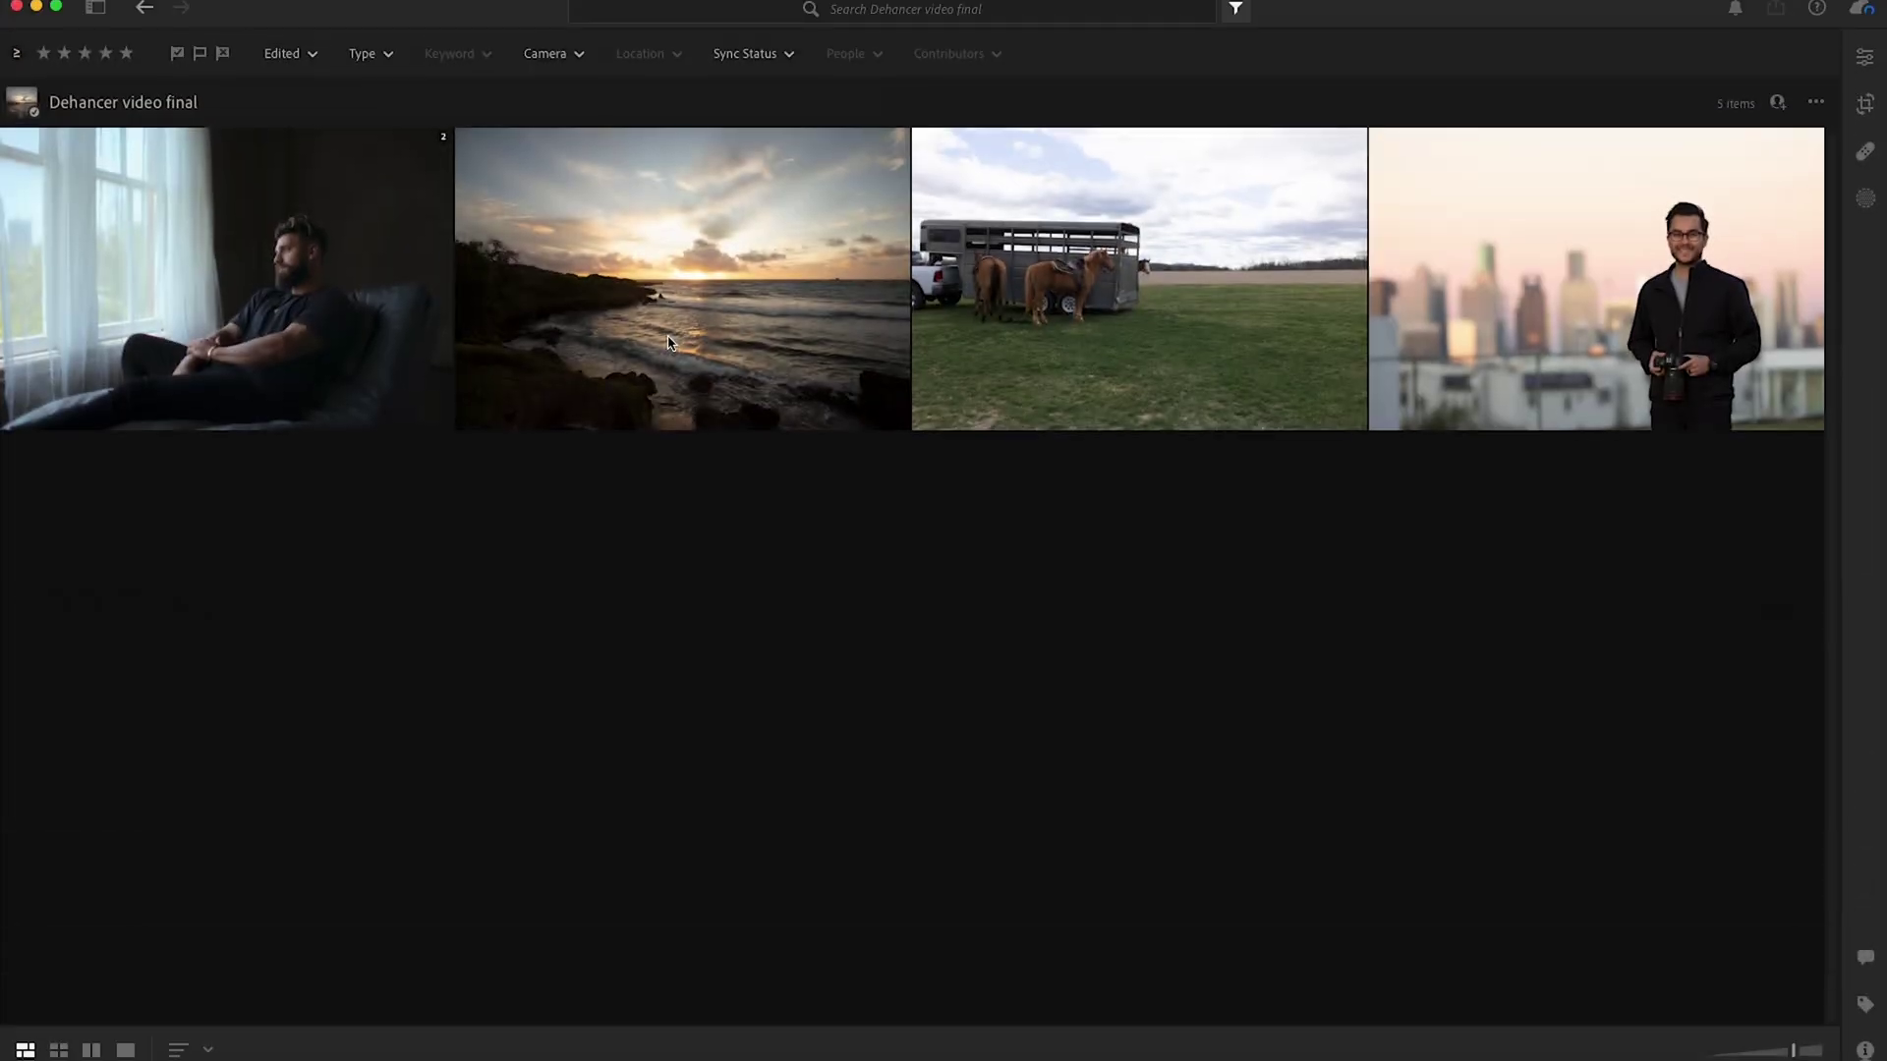
{"action": "double_click", "coordinate": [668, 338]}
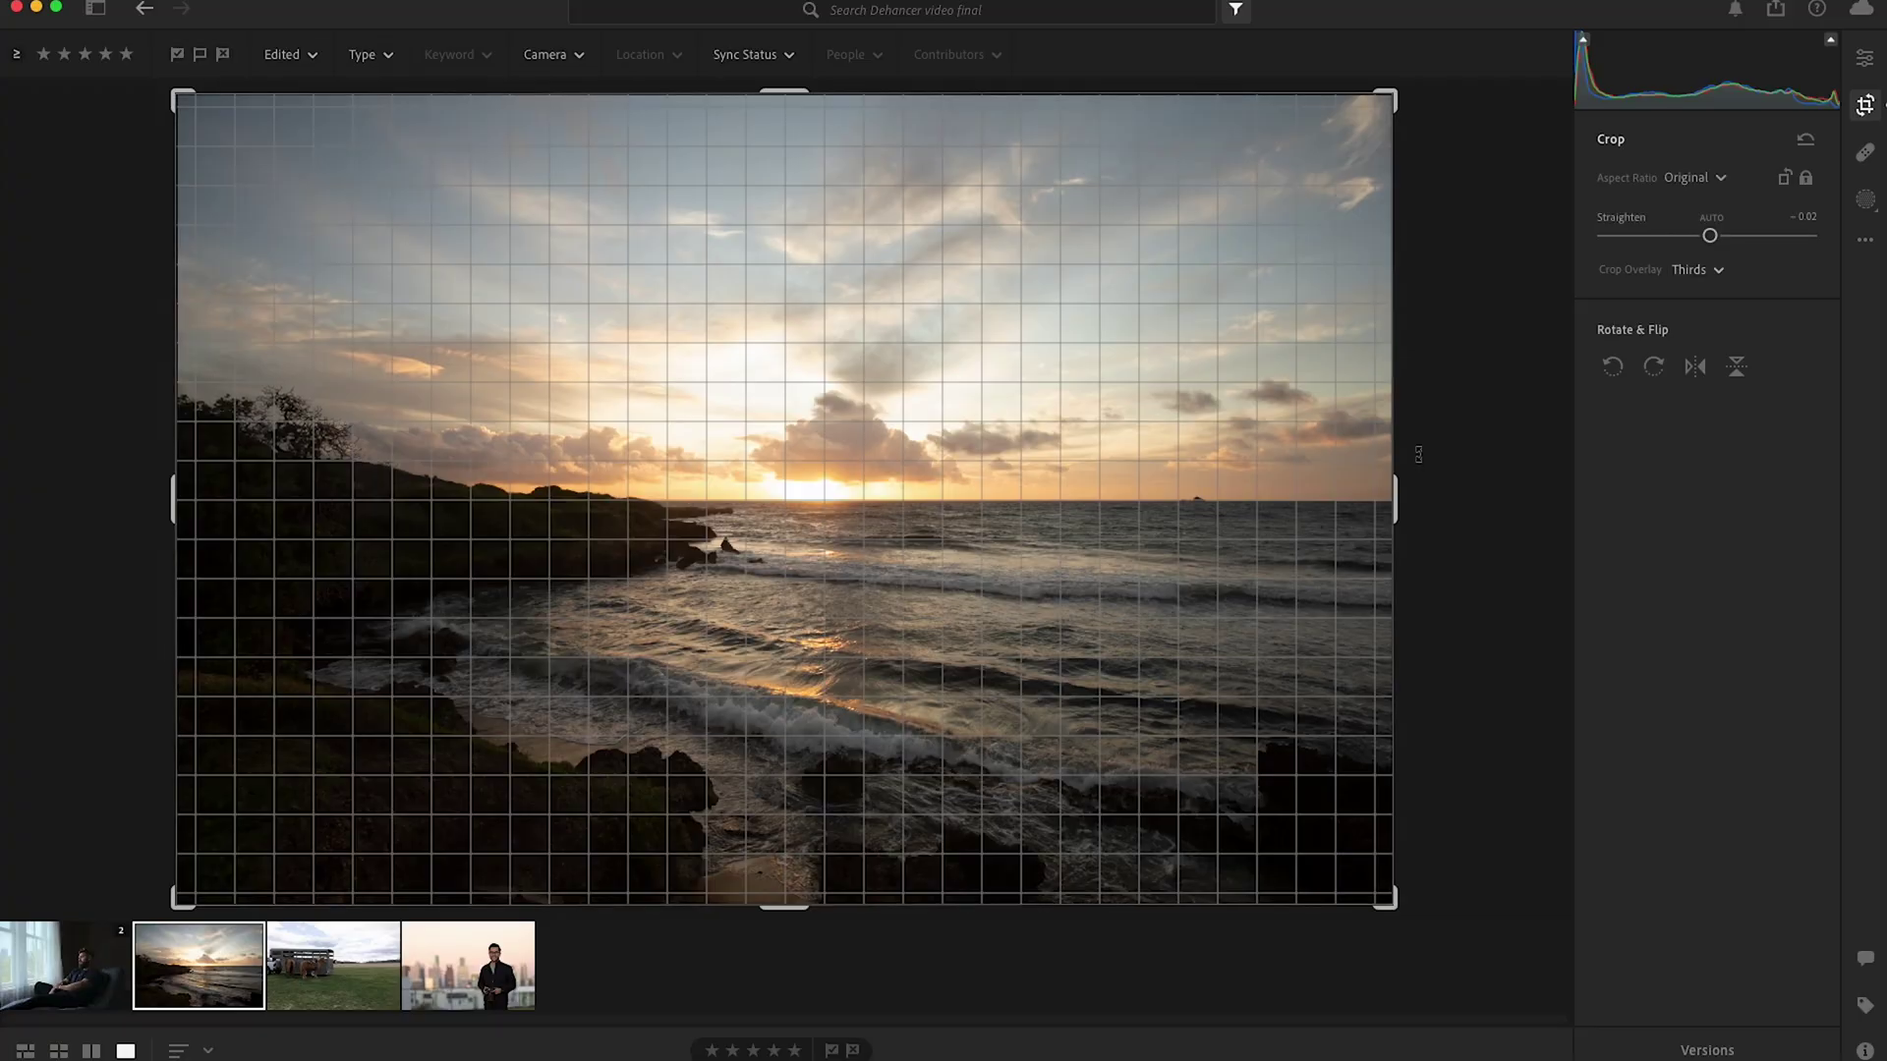
{"action": "left_click_drag", "start_coordinate": [1417, 454], "coordinate": [1418, 462]}
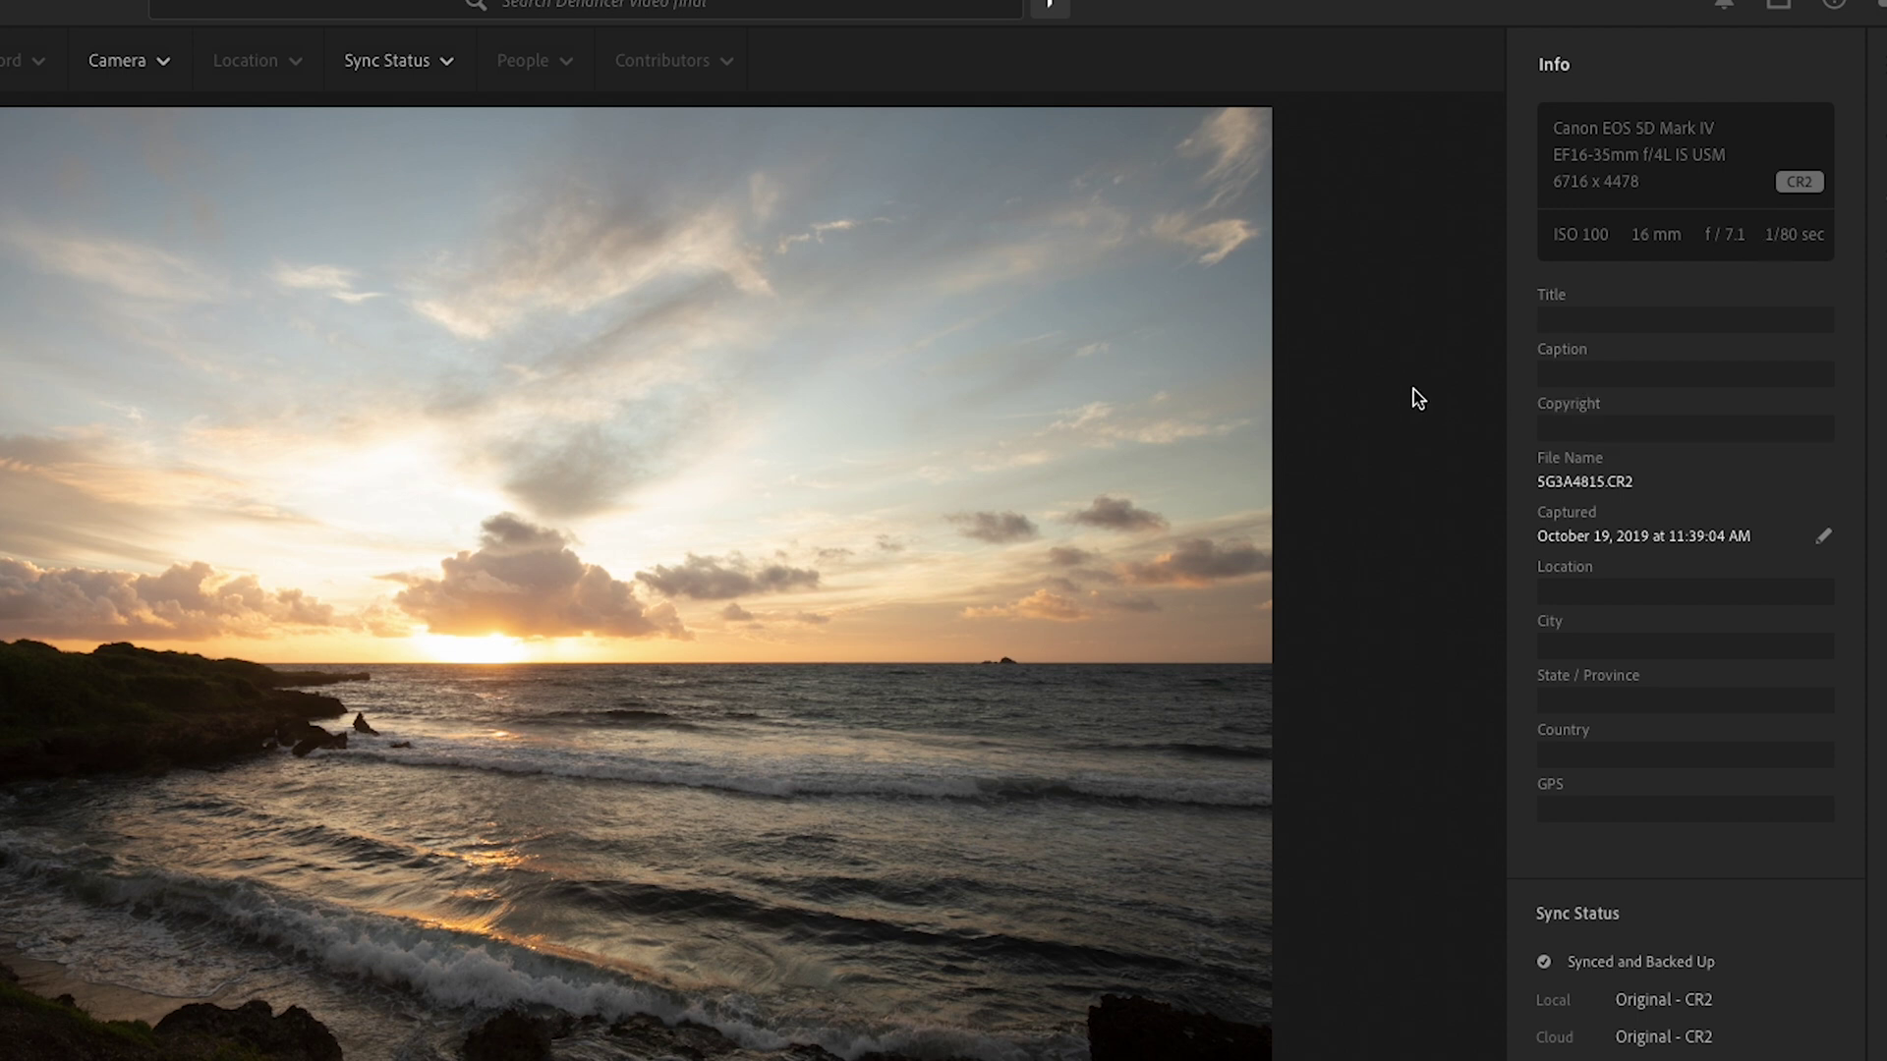
Apply the Dehancer v1 user preset to the seascape, then set Shadows to +65 and raise Exposure slightly
{"action": "key", "text": "g"}
{"action": "double_click", "coordinate": [668, 480]}
{"action": "left_click", "coordinate": [1865, 59]}
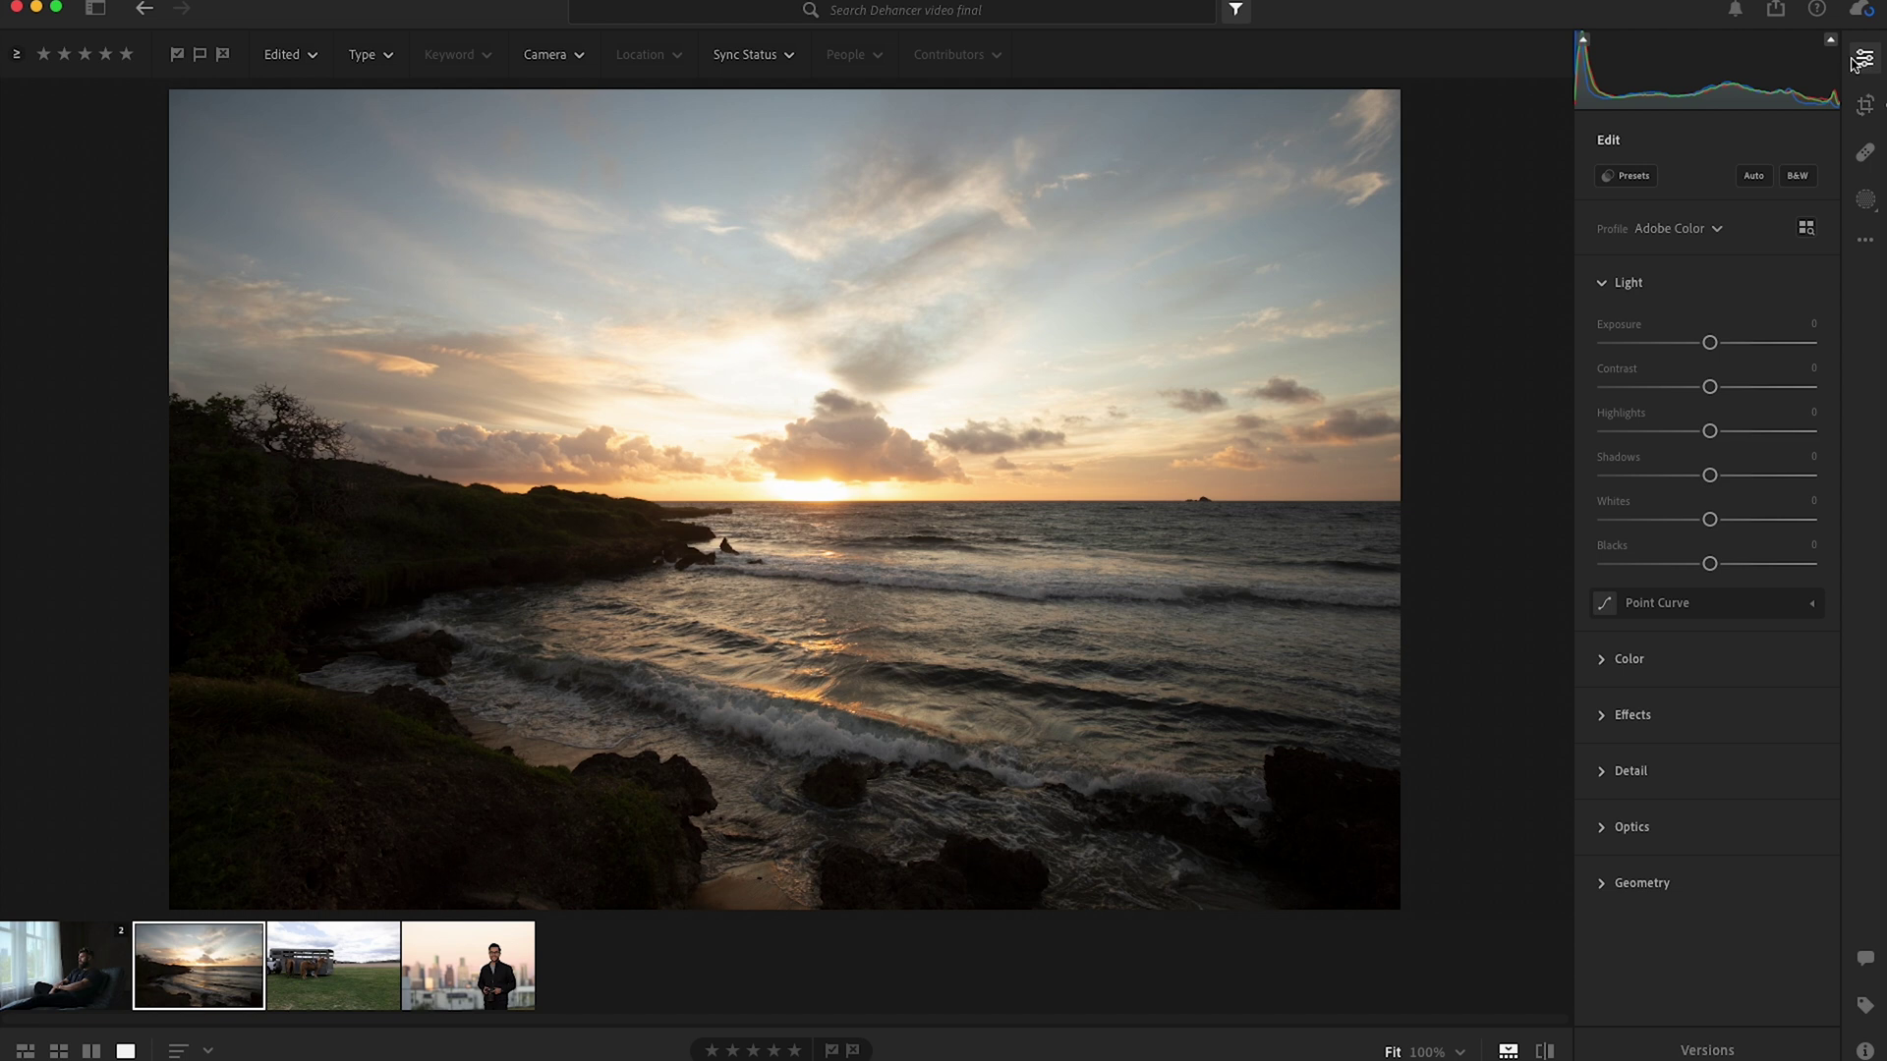
{"action": "left_click", "coordinate": [1636, 184]}
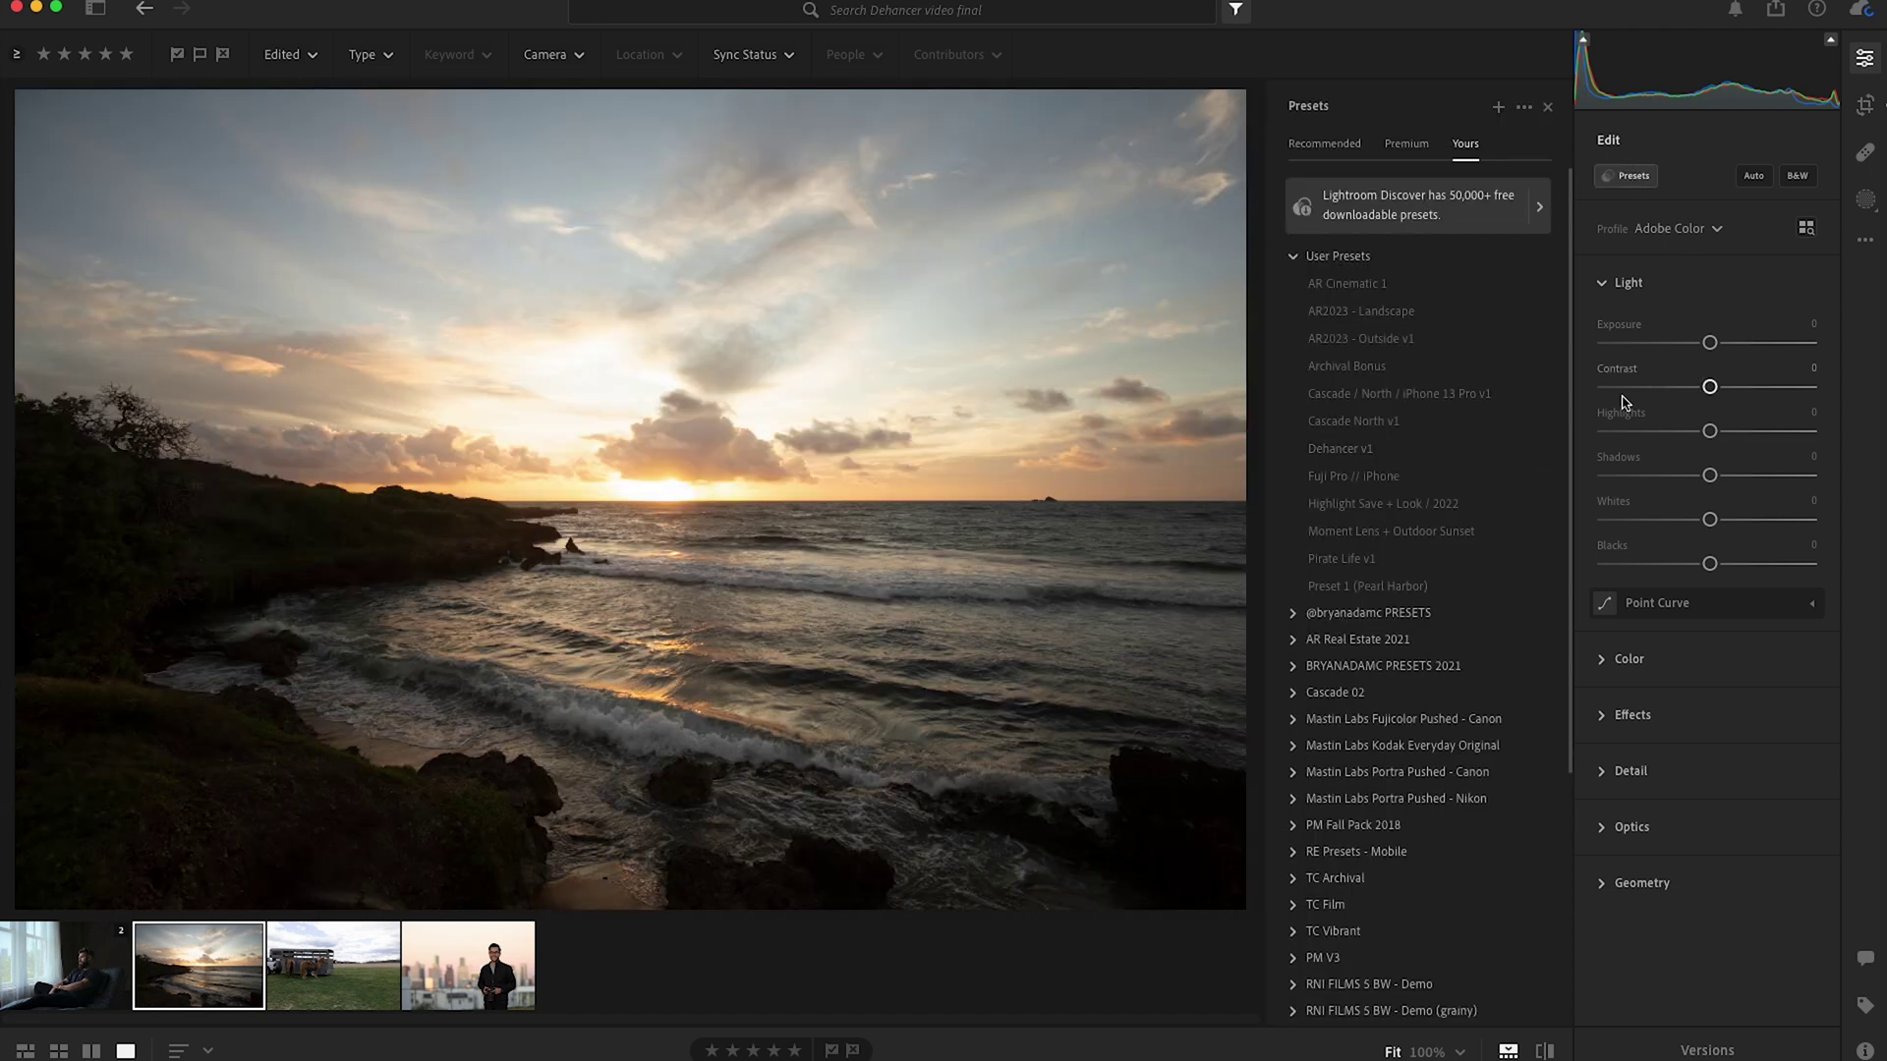
{"action": "left_click", "coordinate": [1307, 452]}
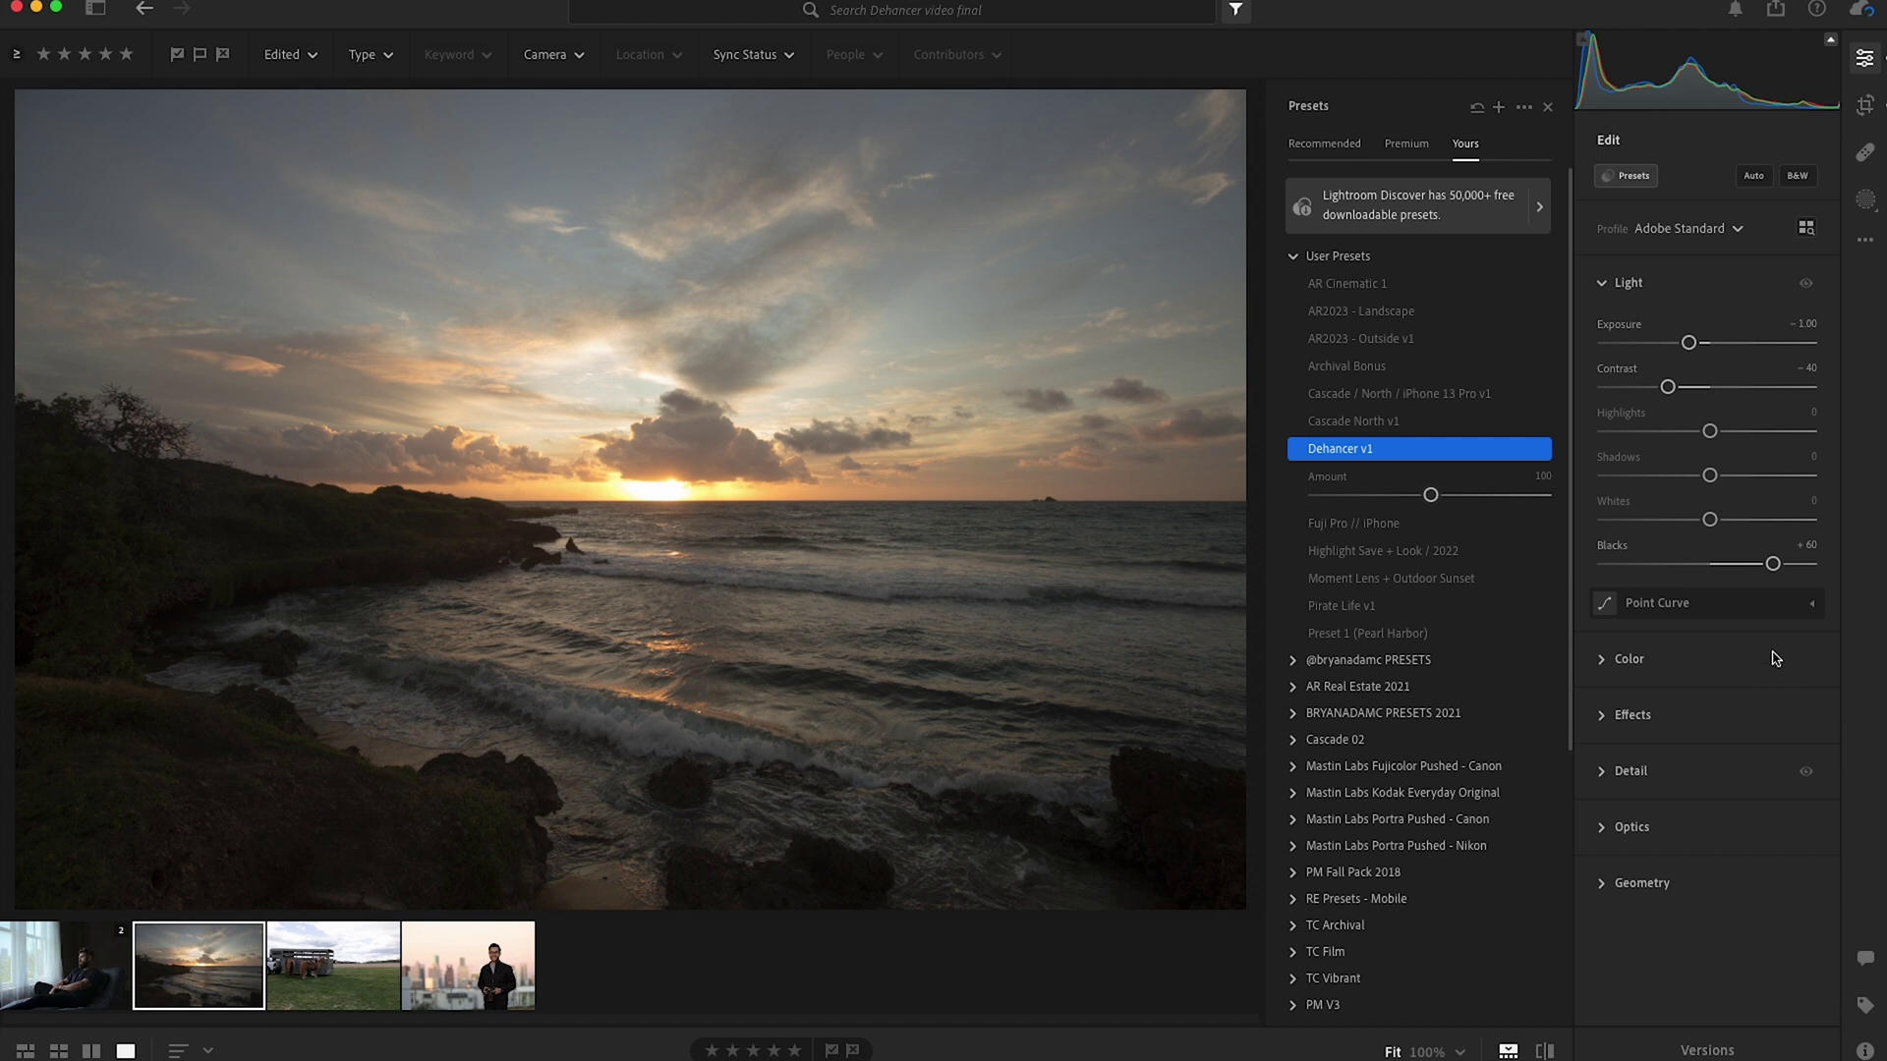
{"action": "left_click_drag", "start_coordinate": [1710, 475], "coordinate": [1781, 486]}
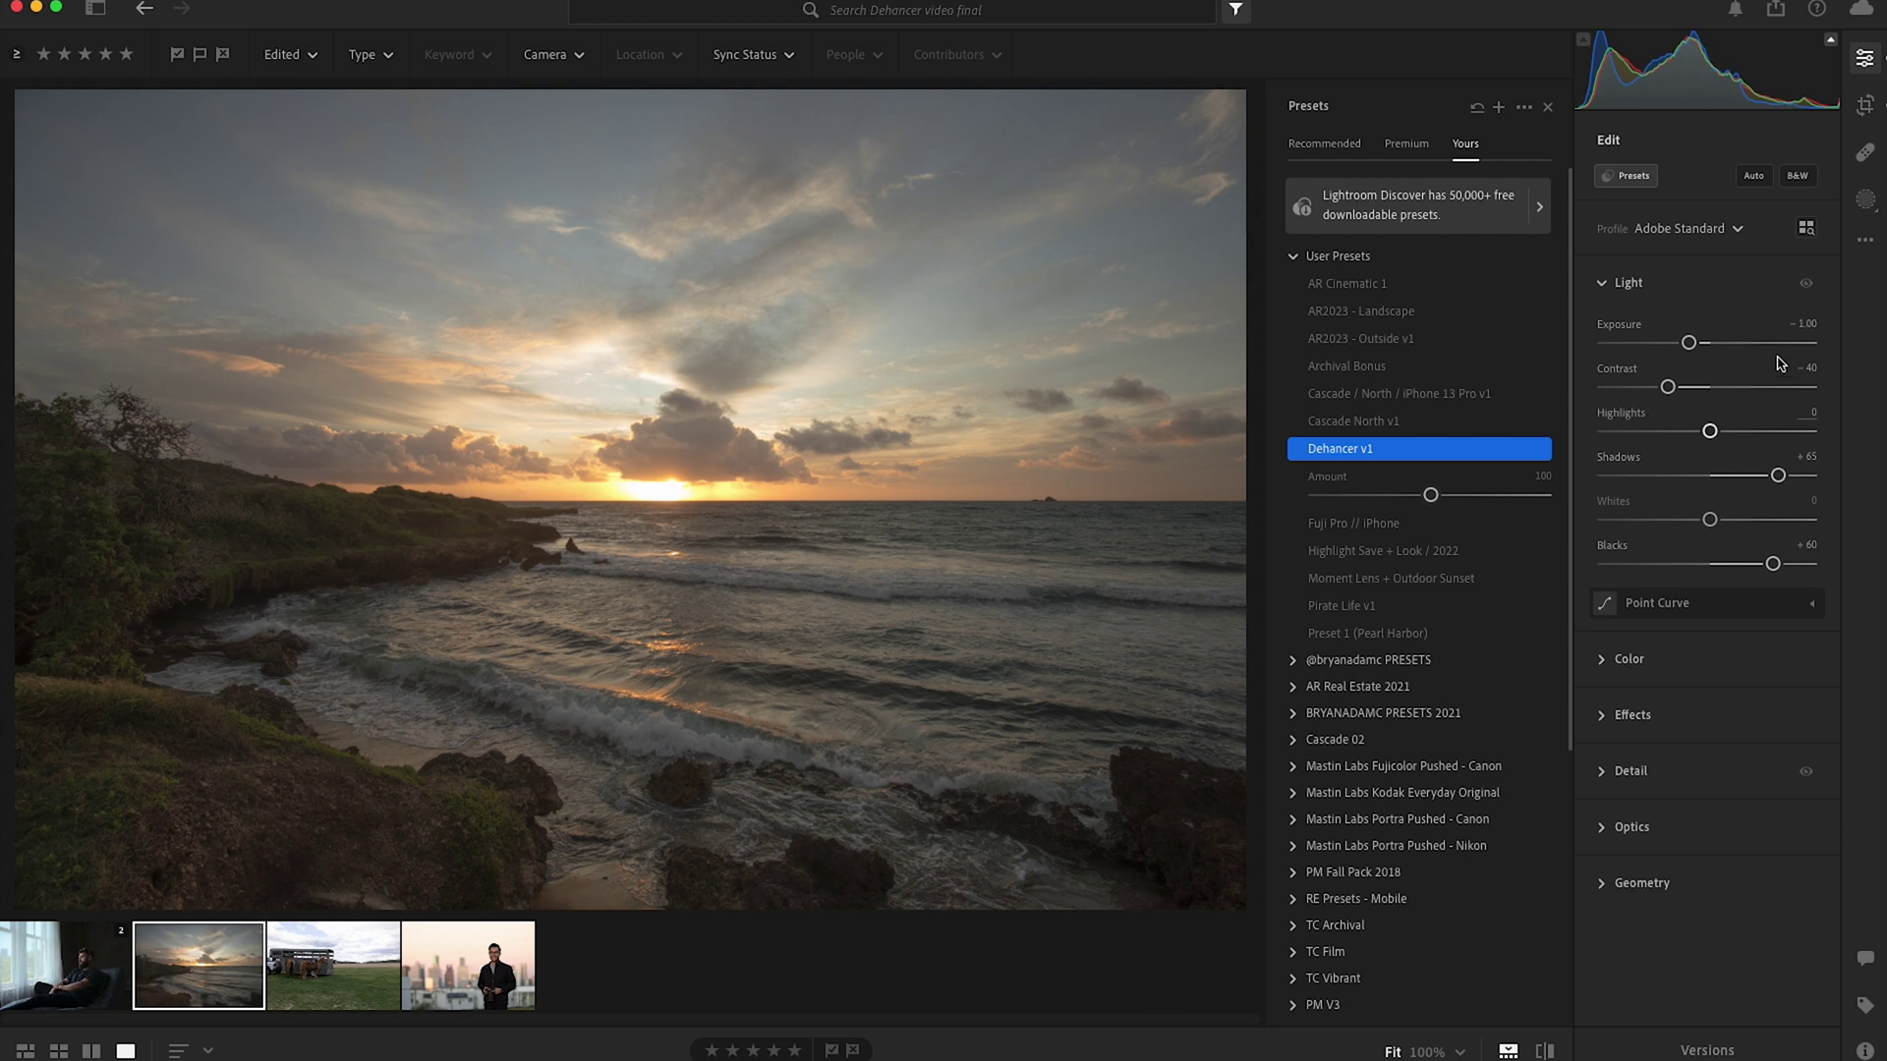
{"action": "left_click_drag", "start_coordinate": [1692, 345], "coordinate": [1697, 345]}
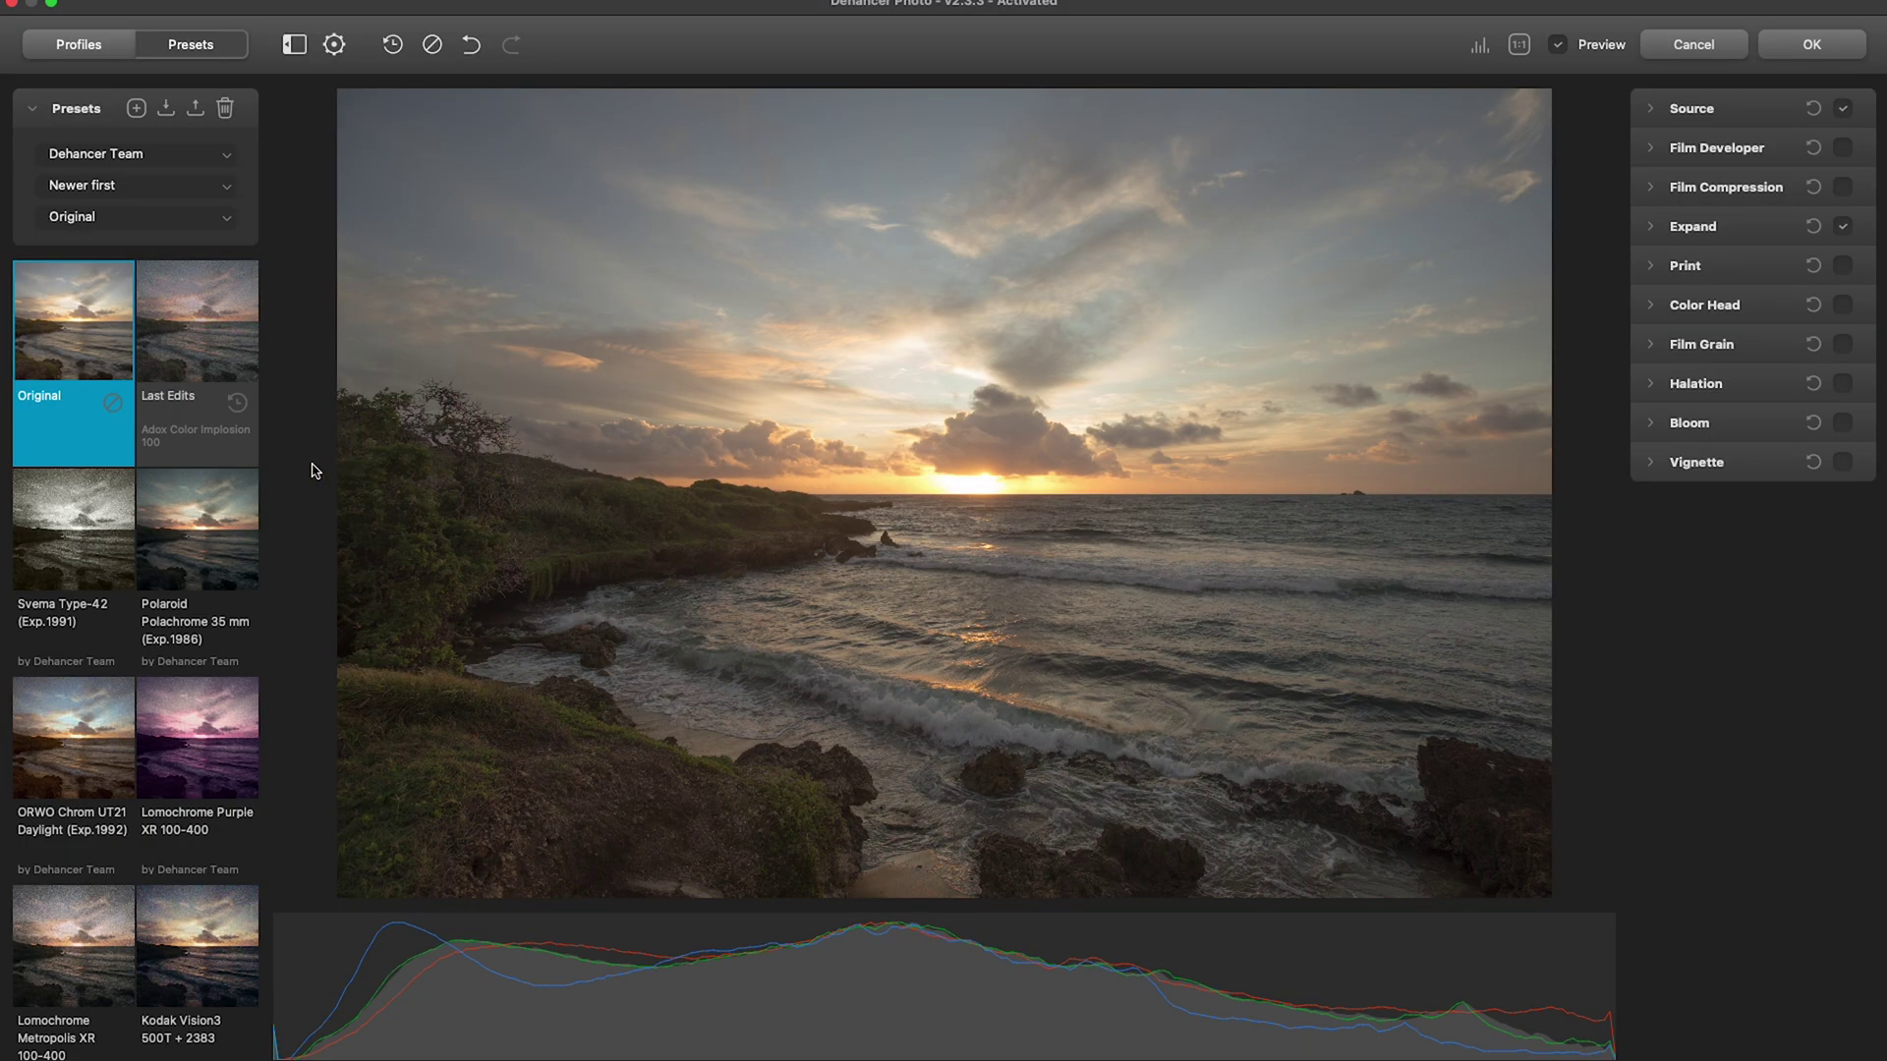
In Dehancer, check the preset collections, then enable the Film Profile for the seascape
{"action": "left_click", "coordinate": [157, 158]}
{"action": "left_click", "coordinate": [234, 153]}
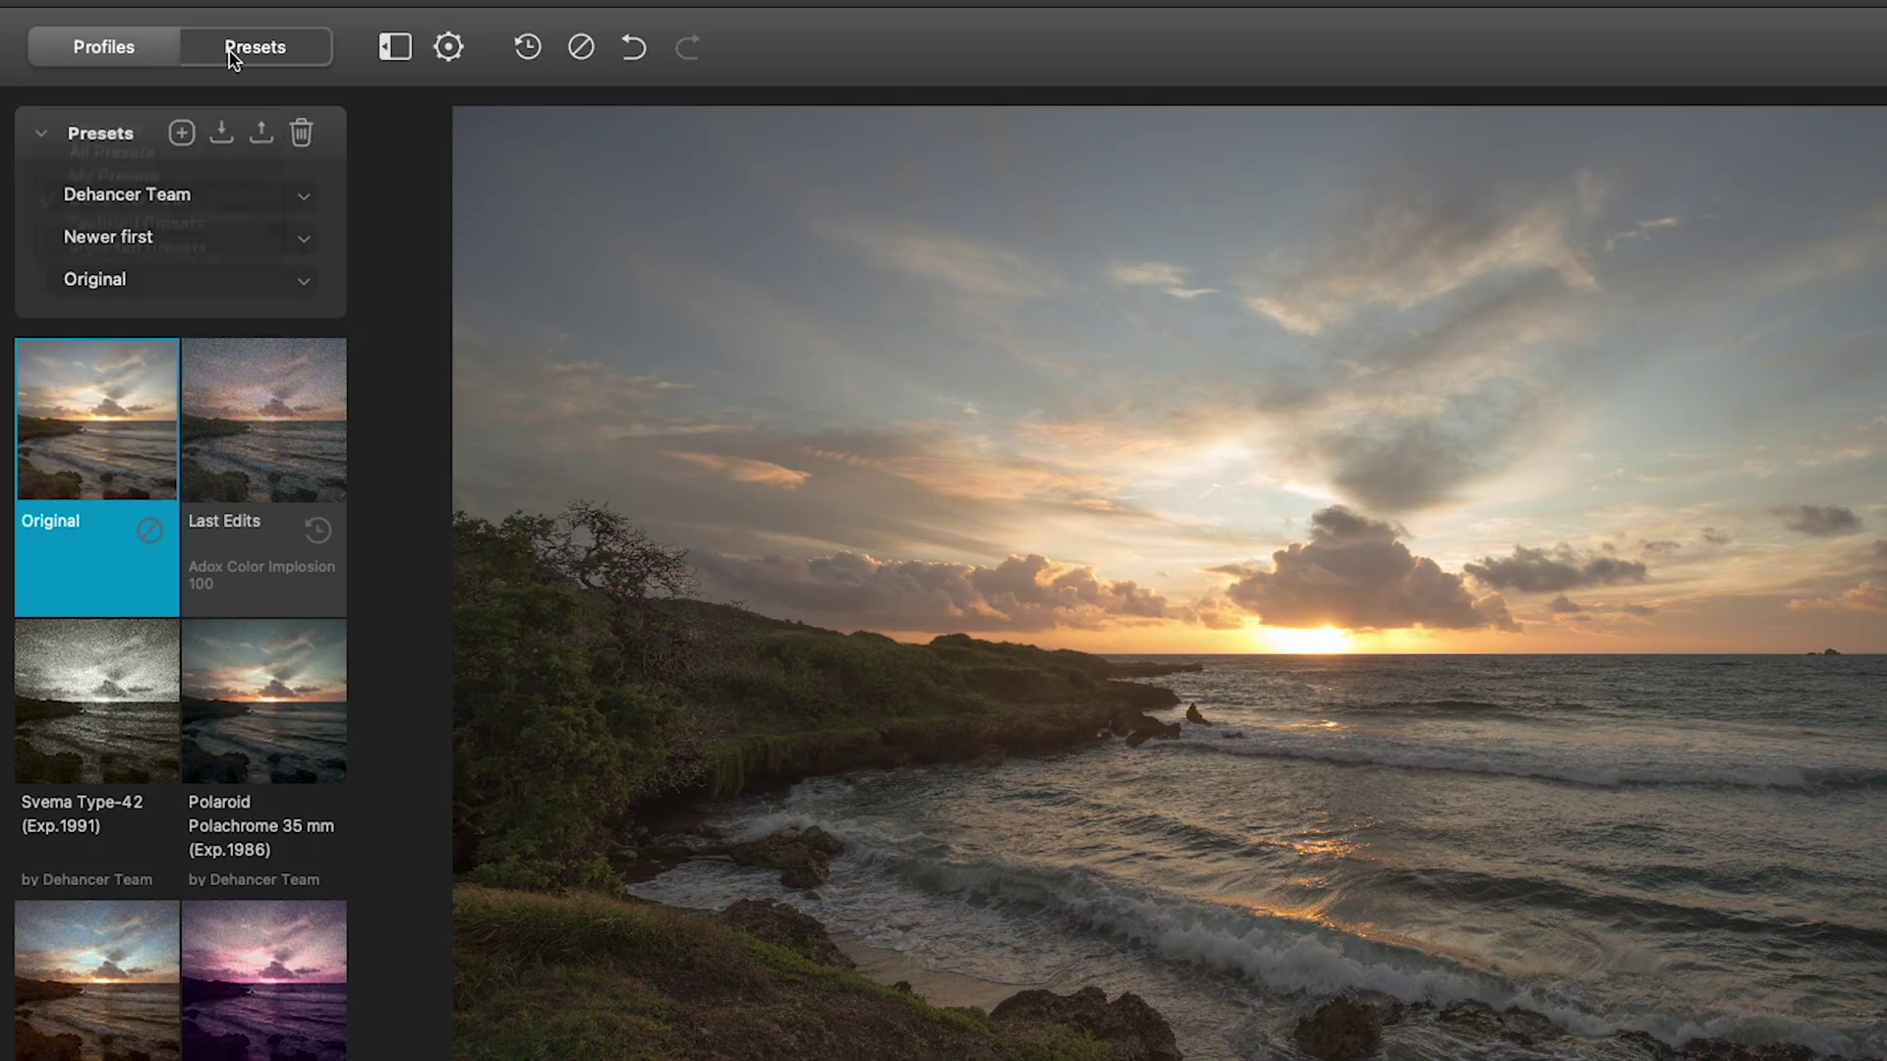
{"action": "left_click", "coordinate": [61, 42]}
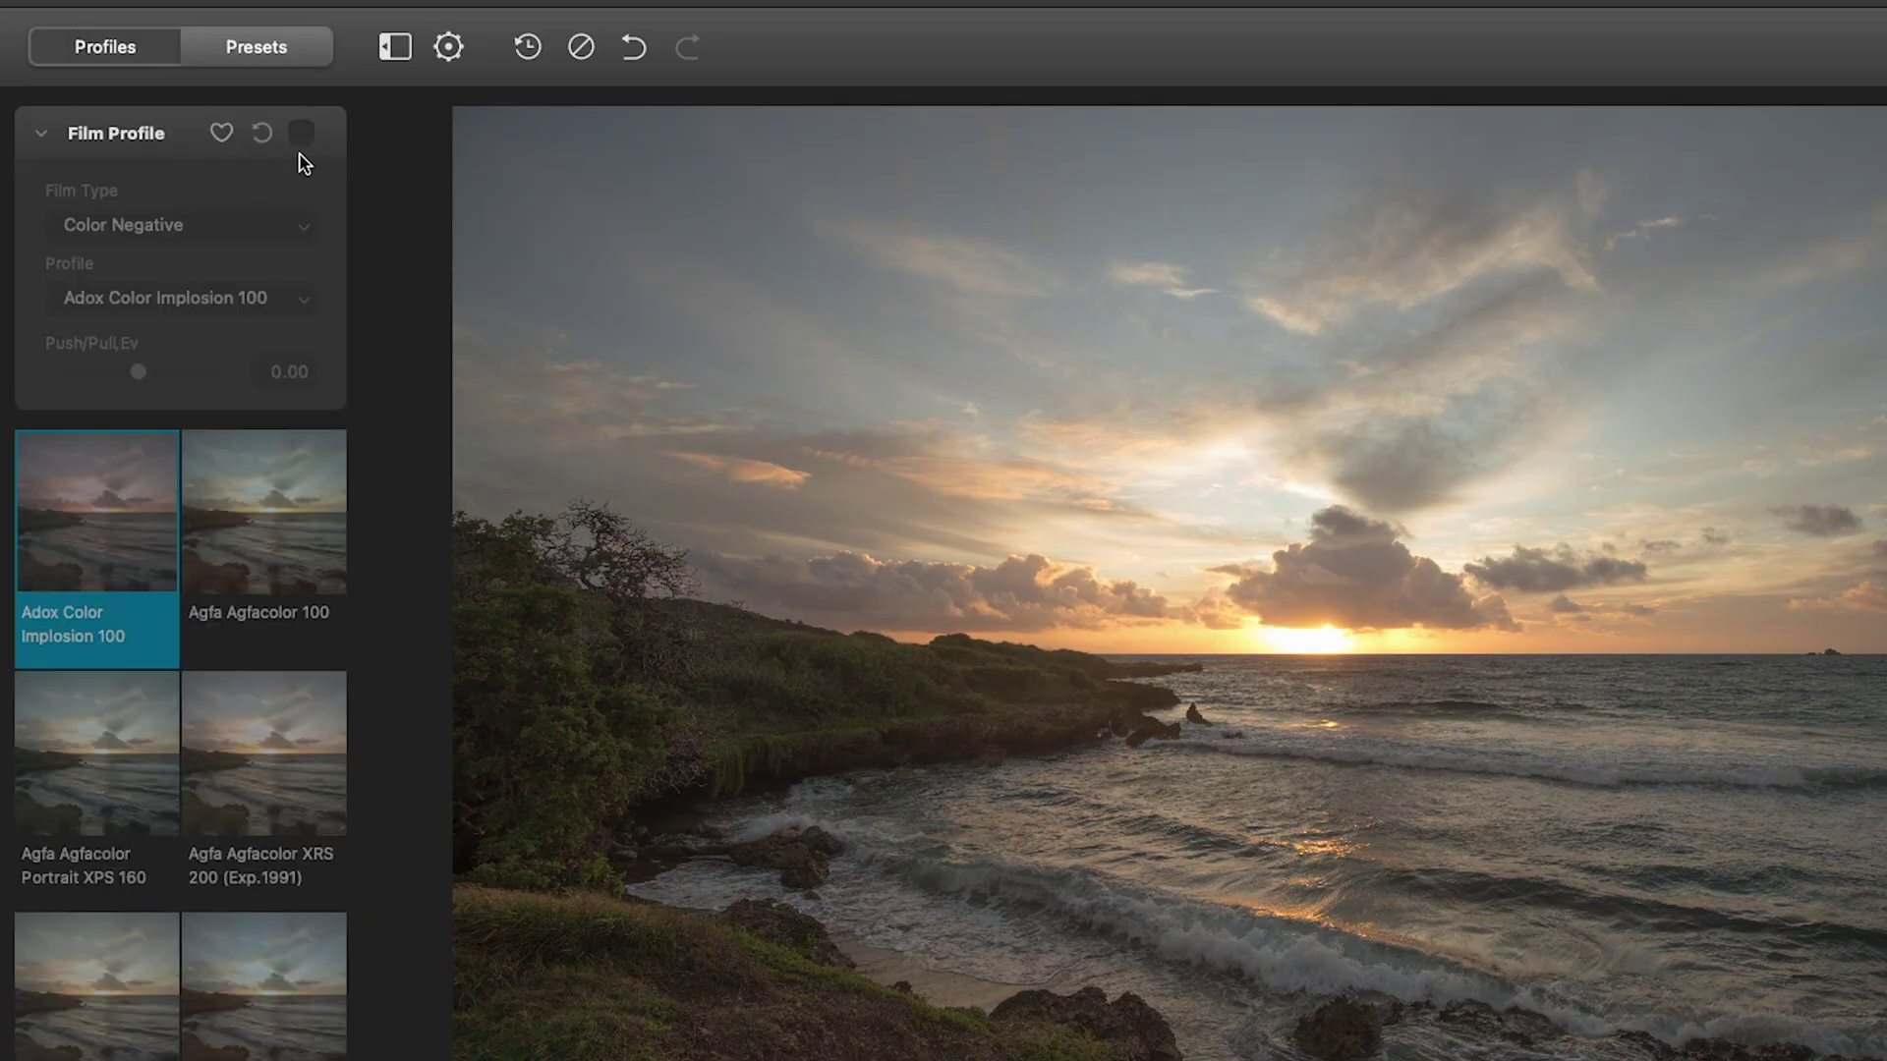
{"action": "left_click", "coordinate": [301, 135]}
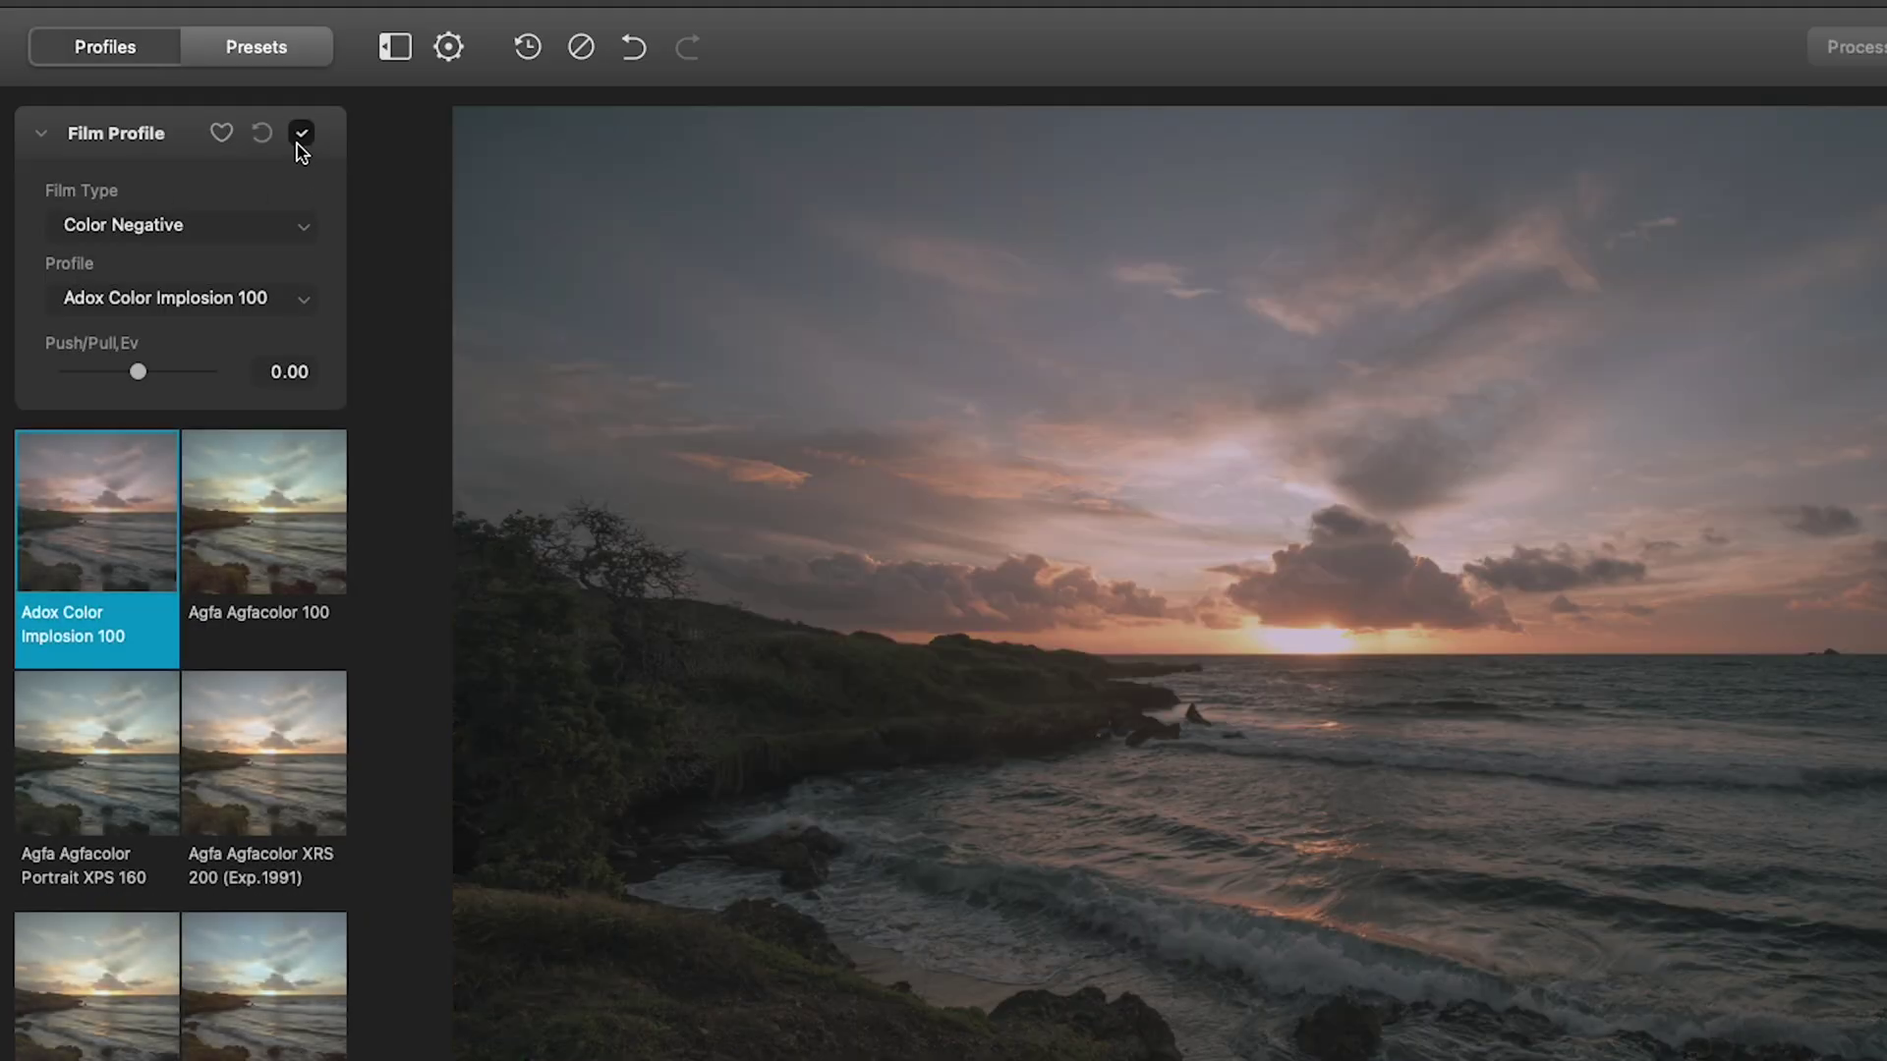
Choose the Kodak Ektar 100 color negative profile and set its Push/Pull to 0.52 EV
{"action": "left_click", "coordinate": [180, 218]}
{"action": "left_click", "coordinate": [180, 228]}
{"action": "left_click", "coordinate": [185, 306]}
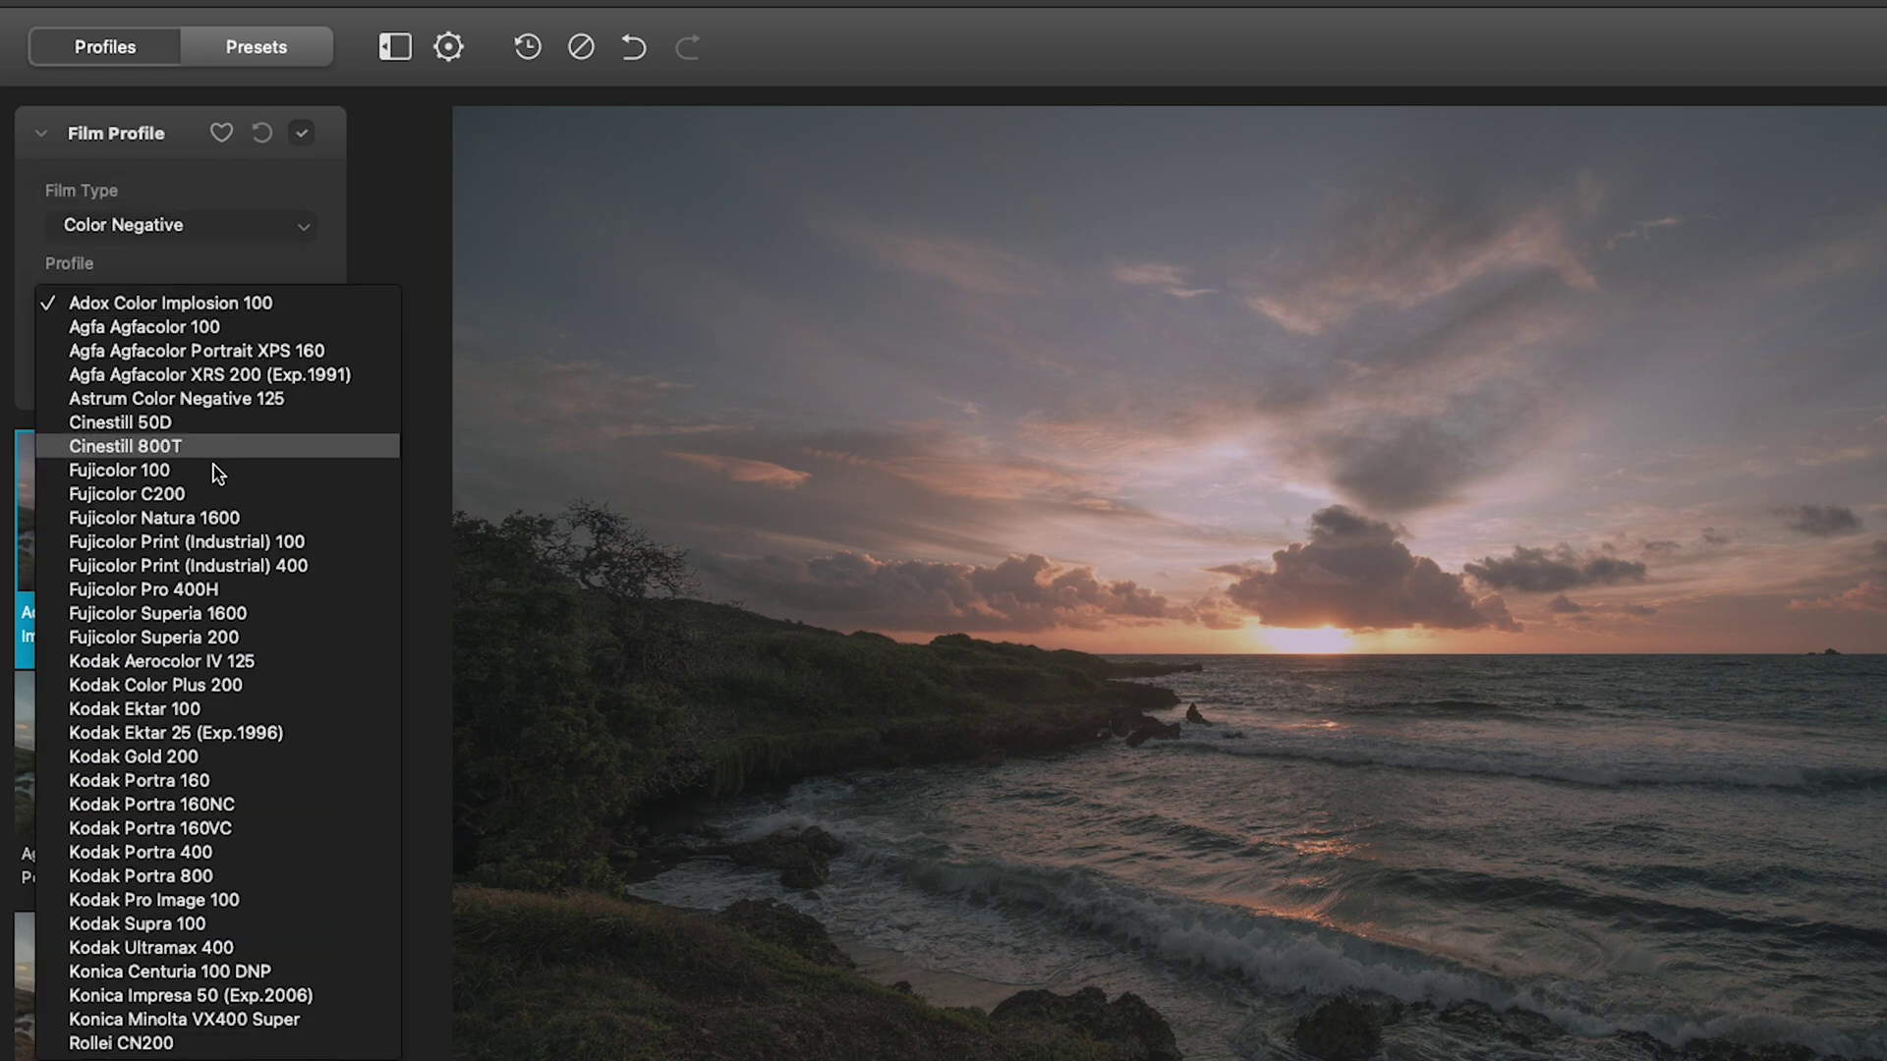
{"action": "left_click", "coordinate": [198, 708]}
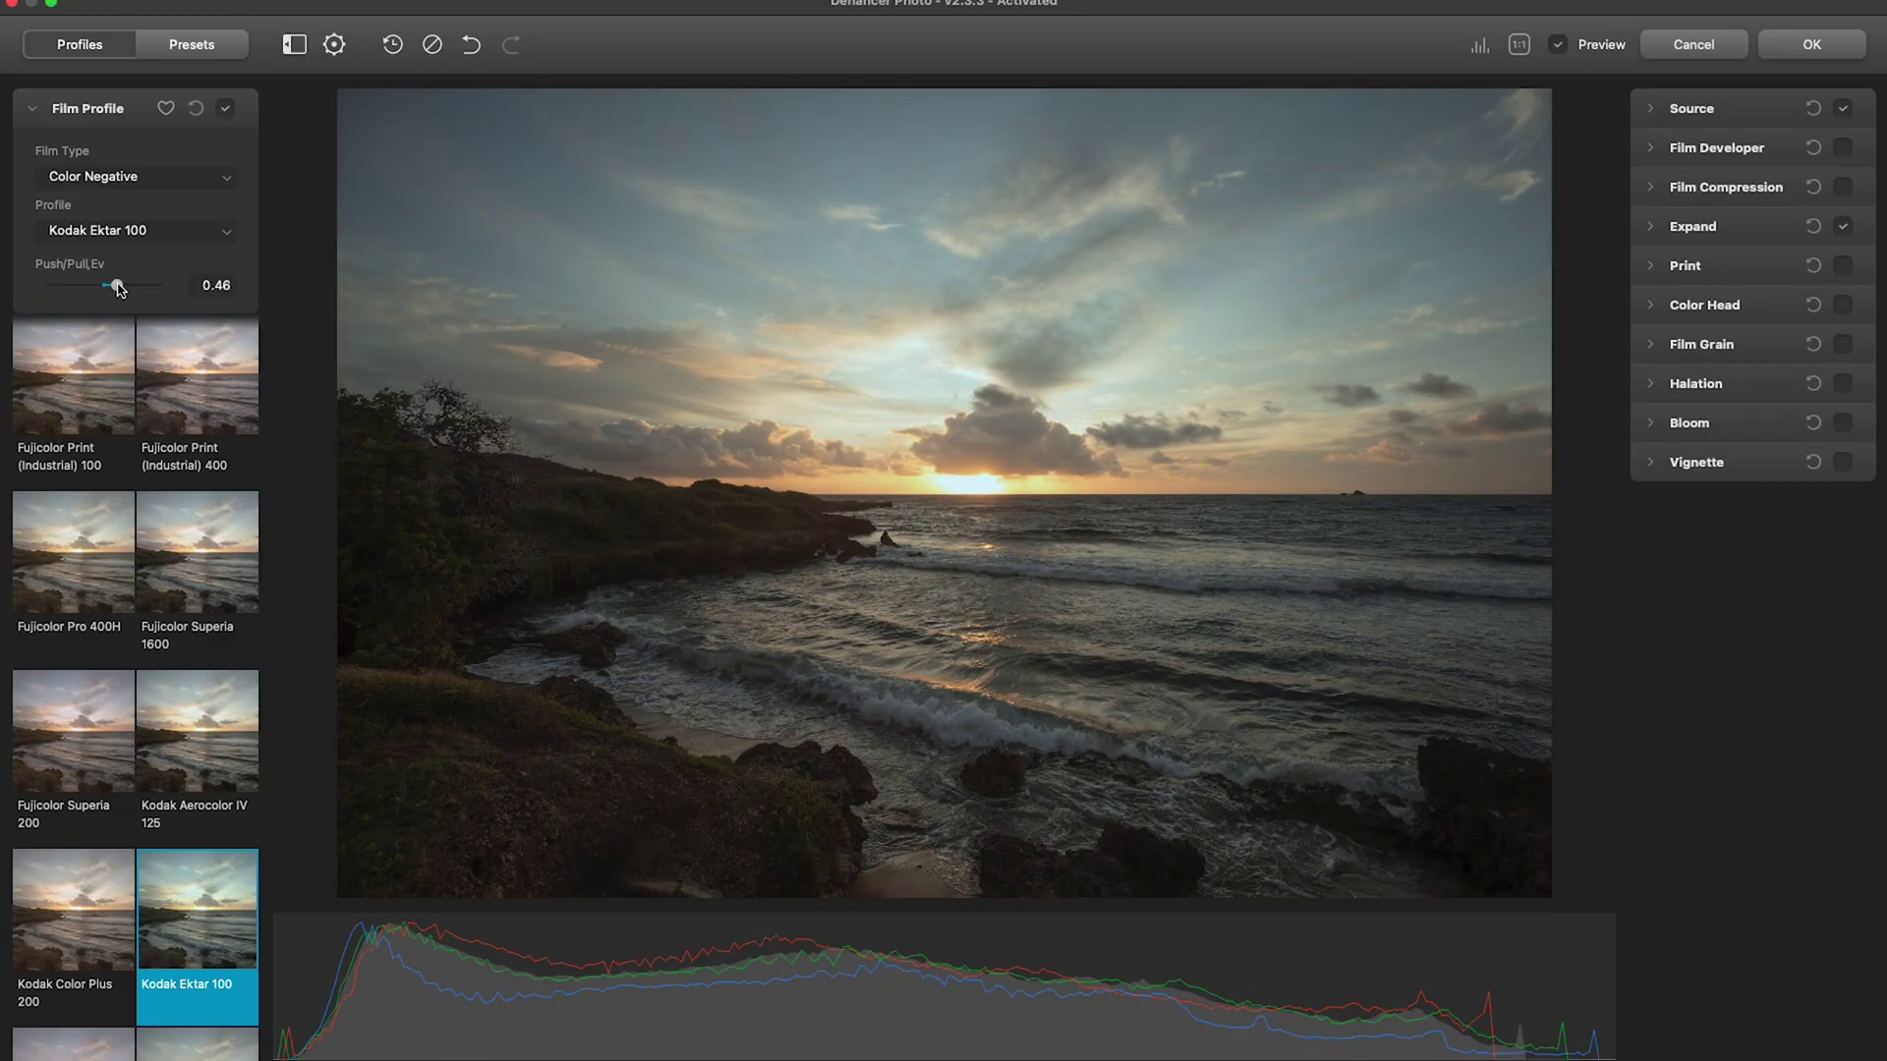
{"action": "left_click_drag", "start_coordinate": [117, 286], "coordinate": [120, 289]}
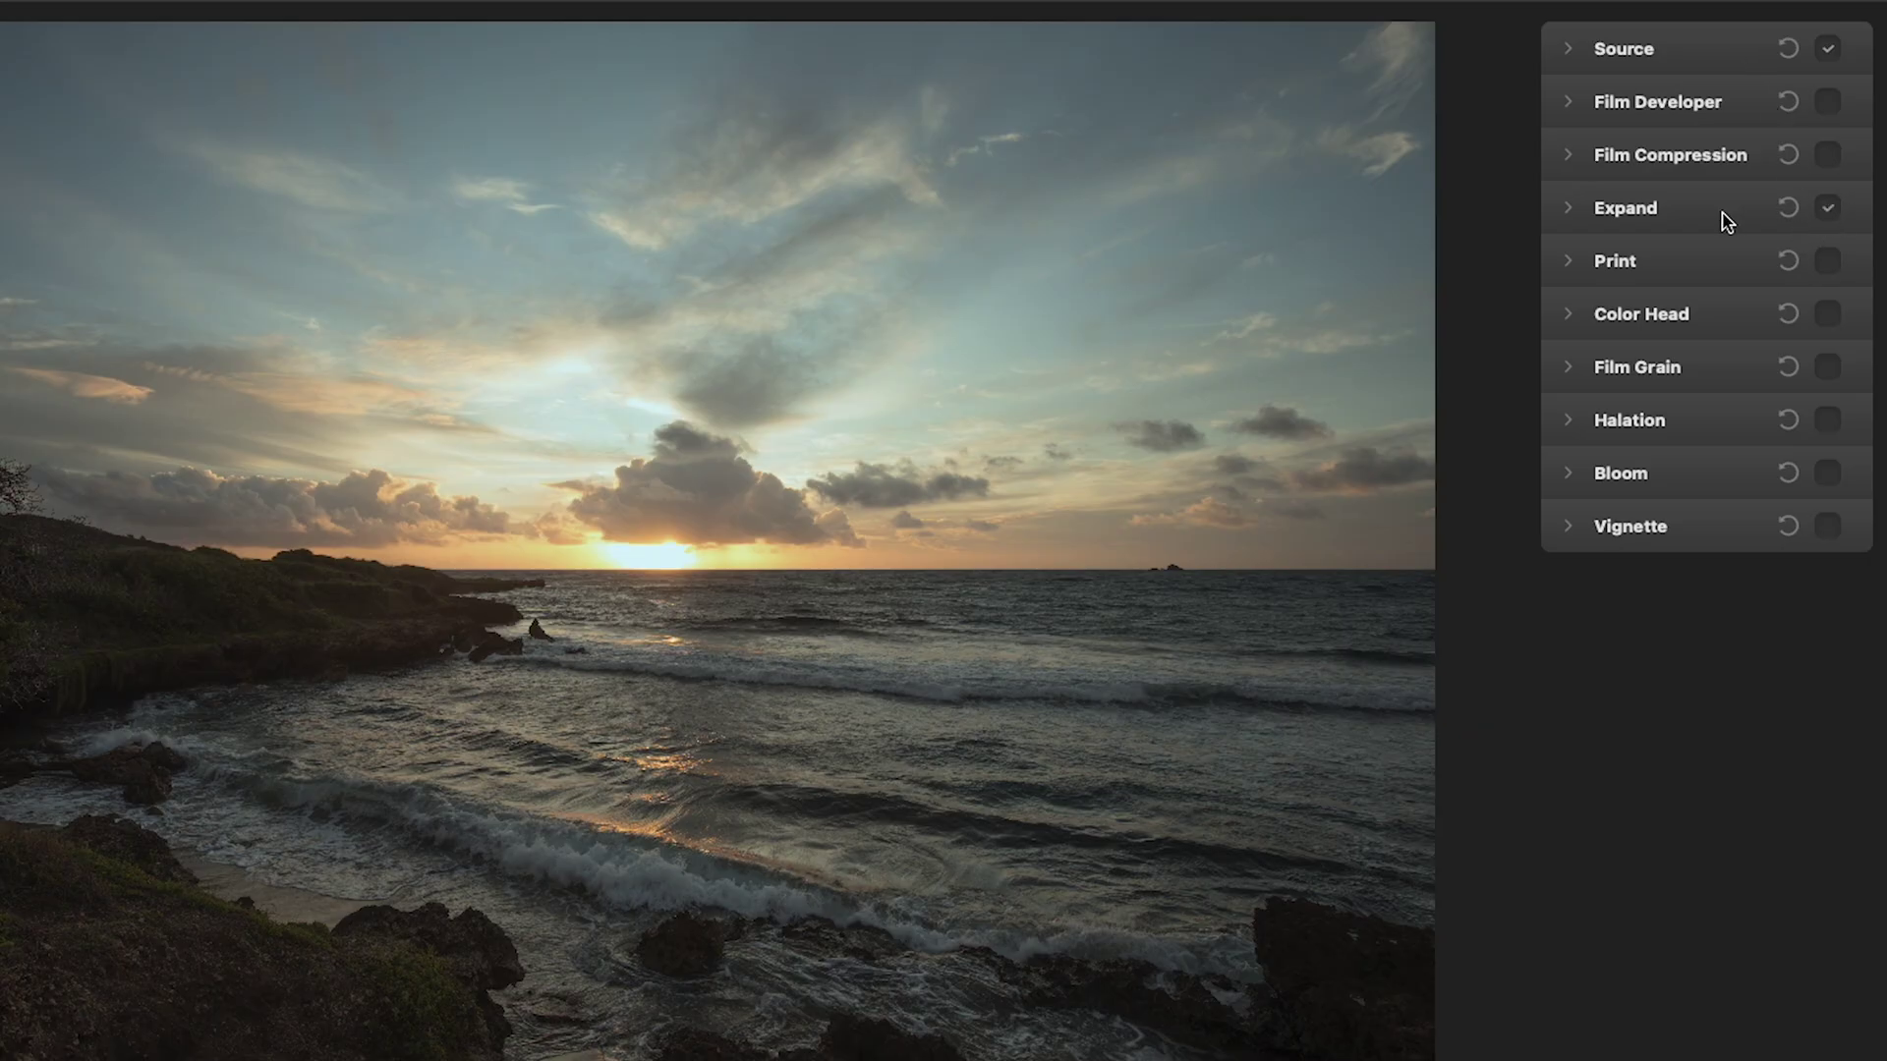
In the Expand settings, set the White Point to 98.74 and the Black Point to 0.12
{"action": "left_click", "coordinate": [1722, 218]}
{"action": "left_click_drag", "start_coordinate": [1708, 373], "coordinate": [1706, 375]}
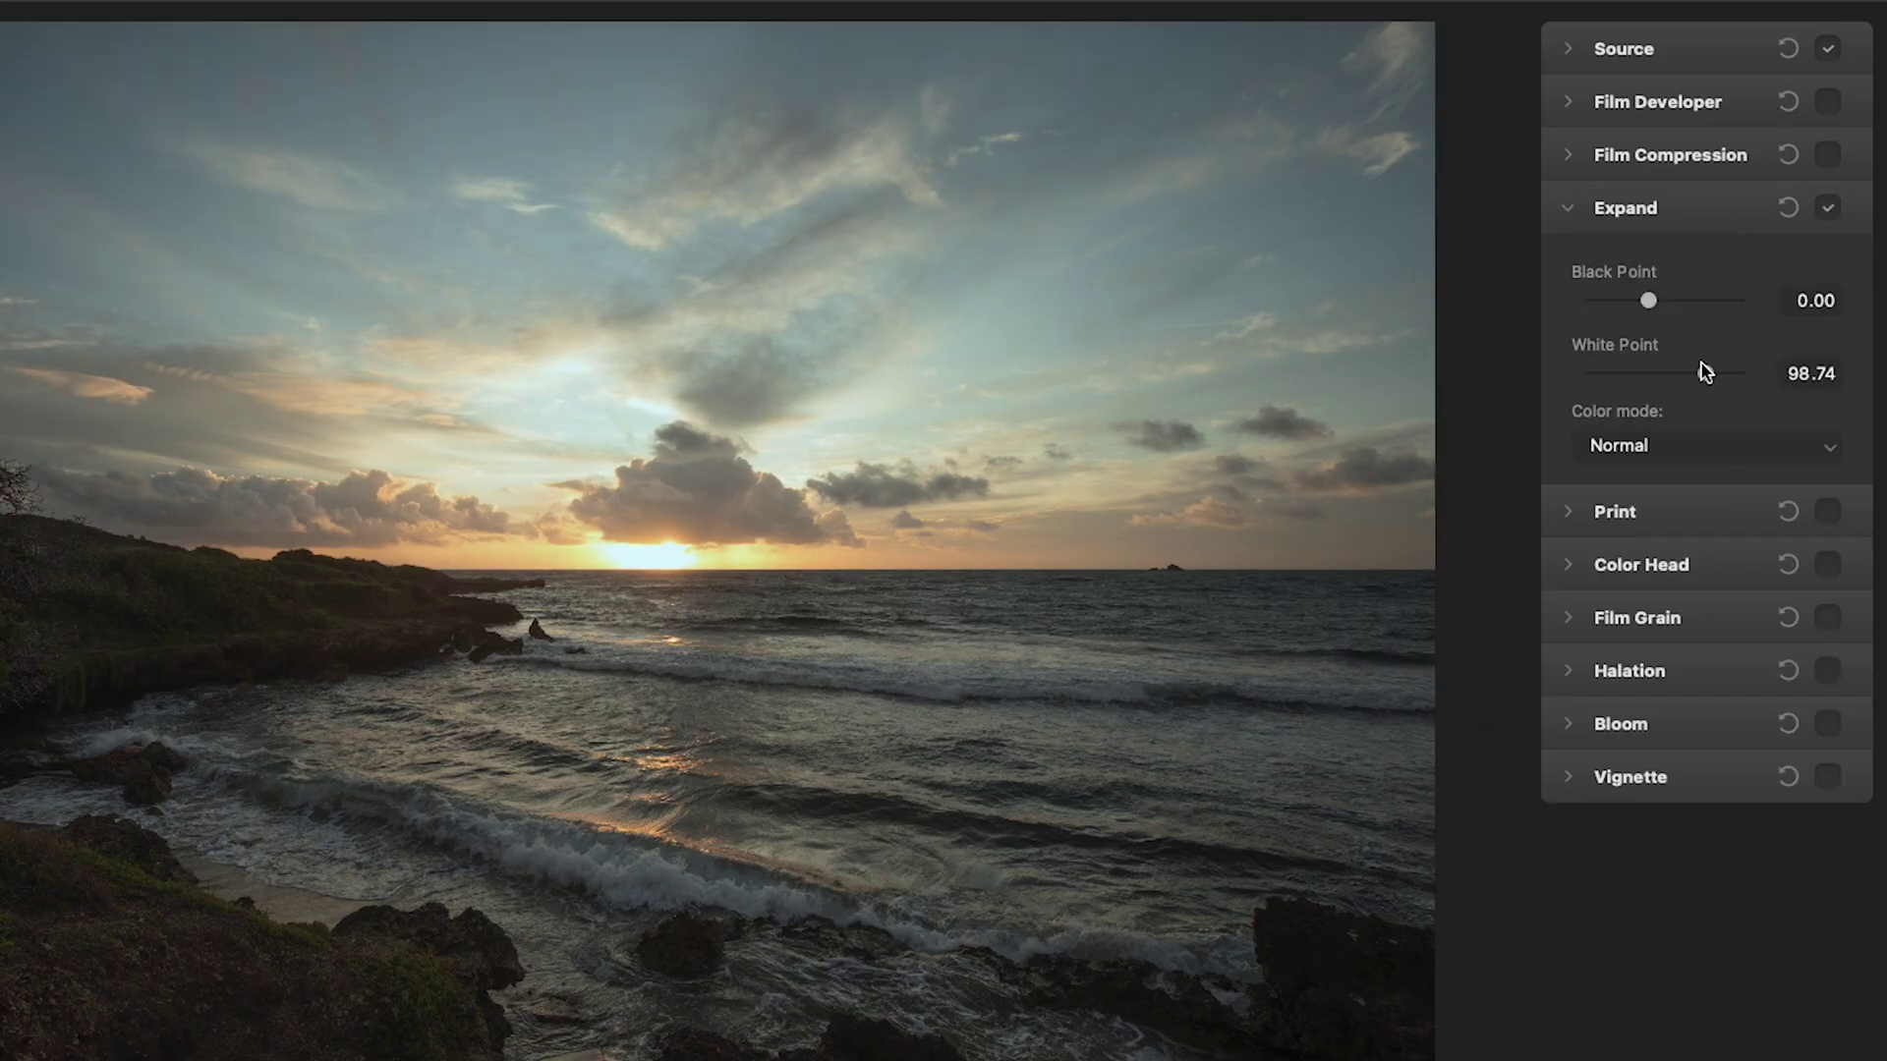
{"action": "left_click_drag", "start_coordinate": [1647, 300], "coordinate": [1644, 300]}
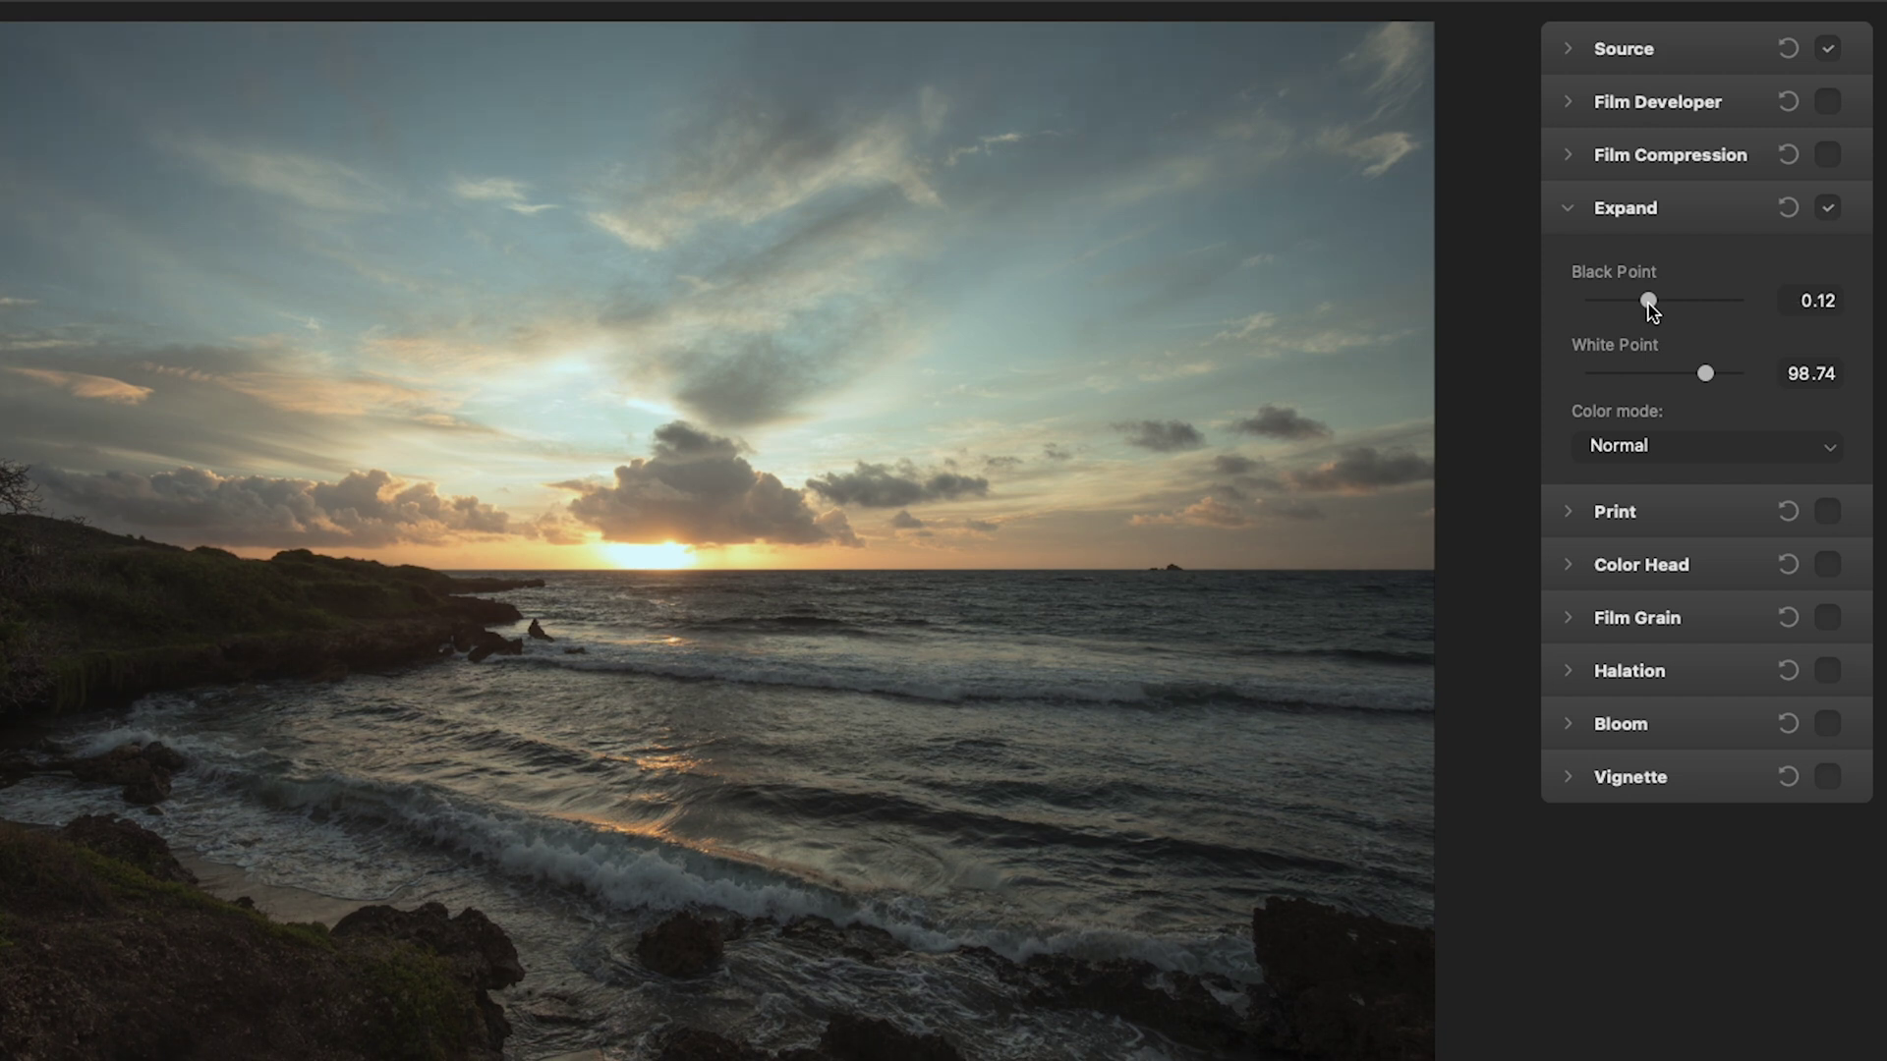
{"action": "left_click", "coordinate": [1570, 209]}
Enable Print with the Kodak Endura Glossy paper profile and set Exposure to 0.41 and Tonal Contrast to 13.30
{"action": "left_click", "coordinate": [1573, 265]}
{"action": "left_click", "coordinate": [1821, 264]}
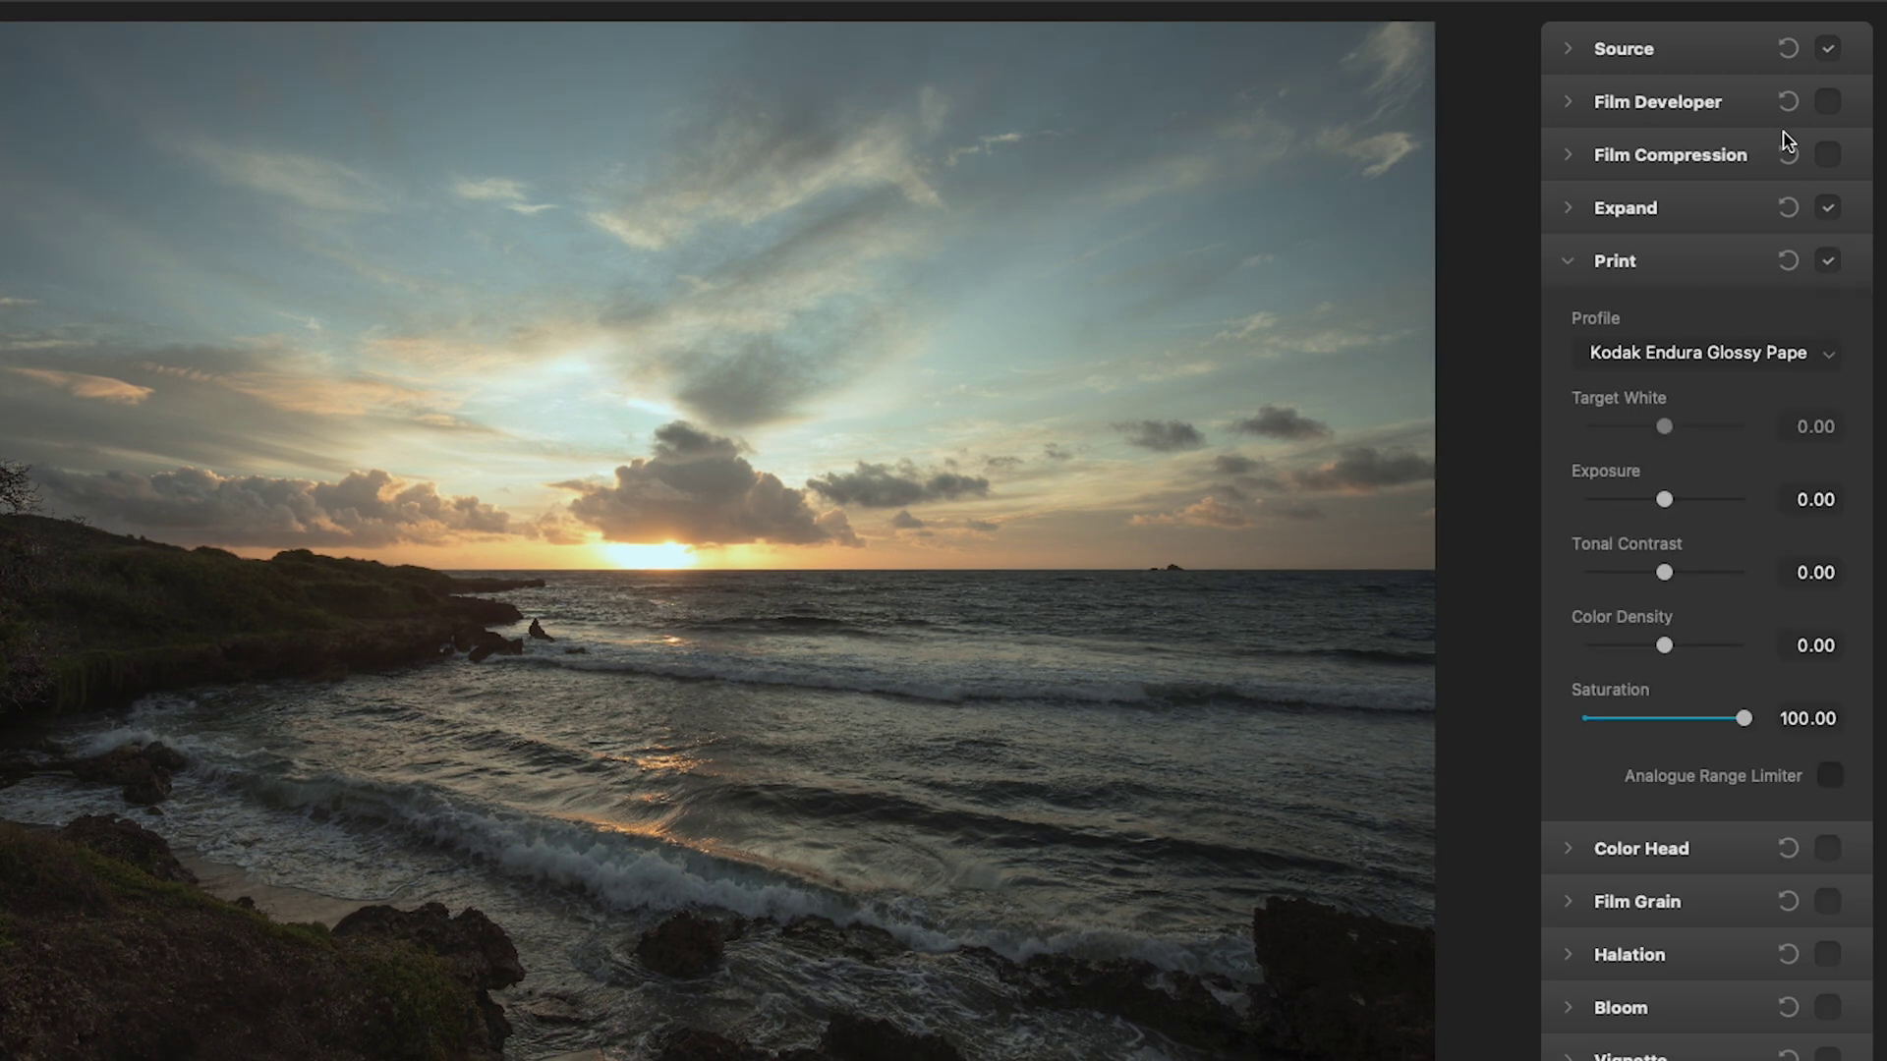
{"action": "left_click_drag", "start_coordinate": [1665, 500], "coordinate": [1676, 508]}
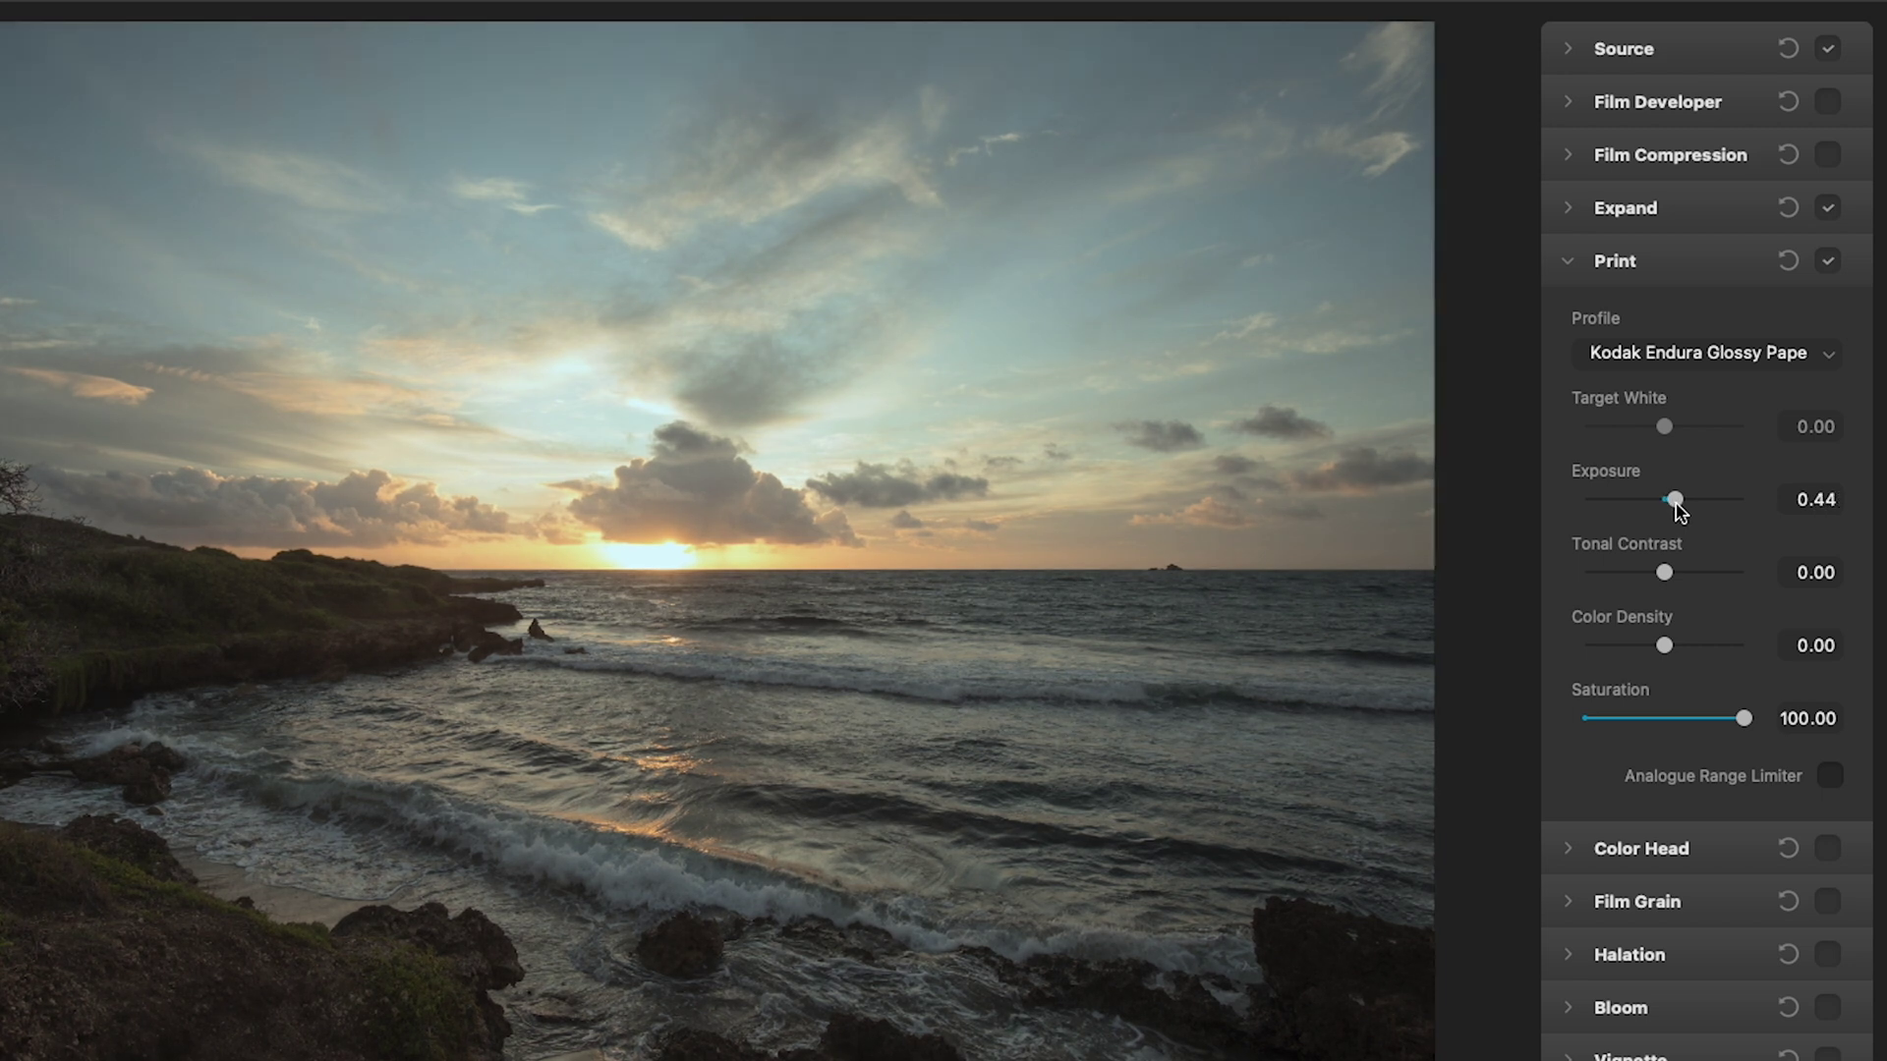
{"action": "left_click_drag", "start_coordinate": [1664, 573], "coordinate": [1684, 575]}
Enable Film Developer and set its Color Boost to 46.03
{"action": "left_click", "coordinate": [1580, 165]}
{"action": "left_click", "coordinate": [1579, 164]}
{"action": "left_click", "coordinate": [1574, 108]}
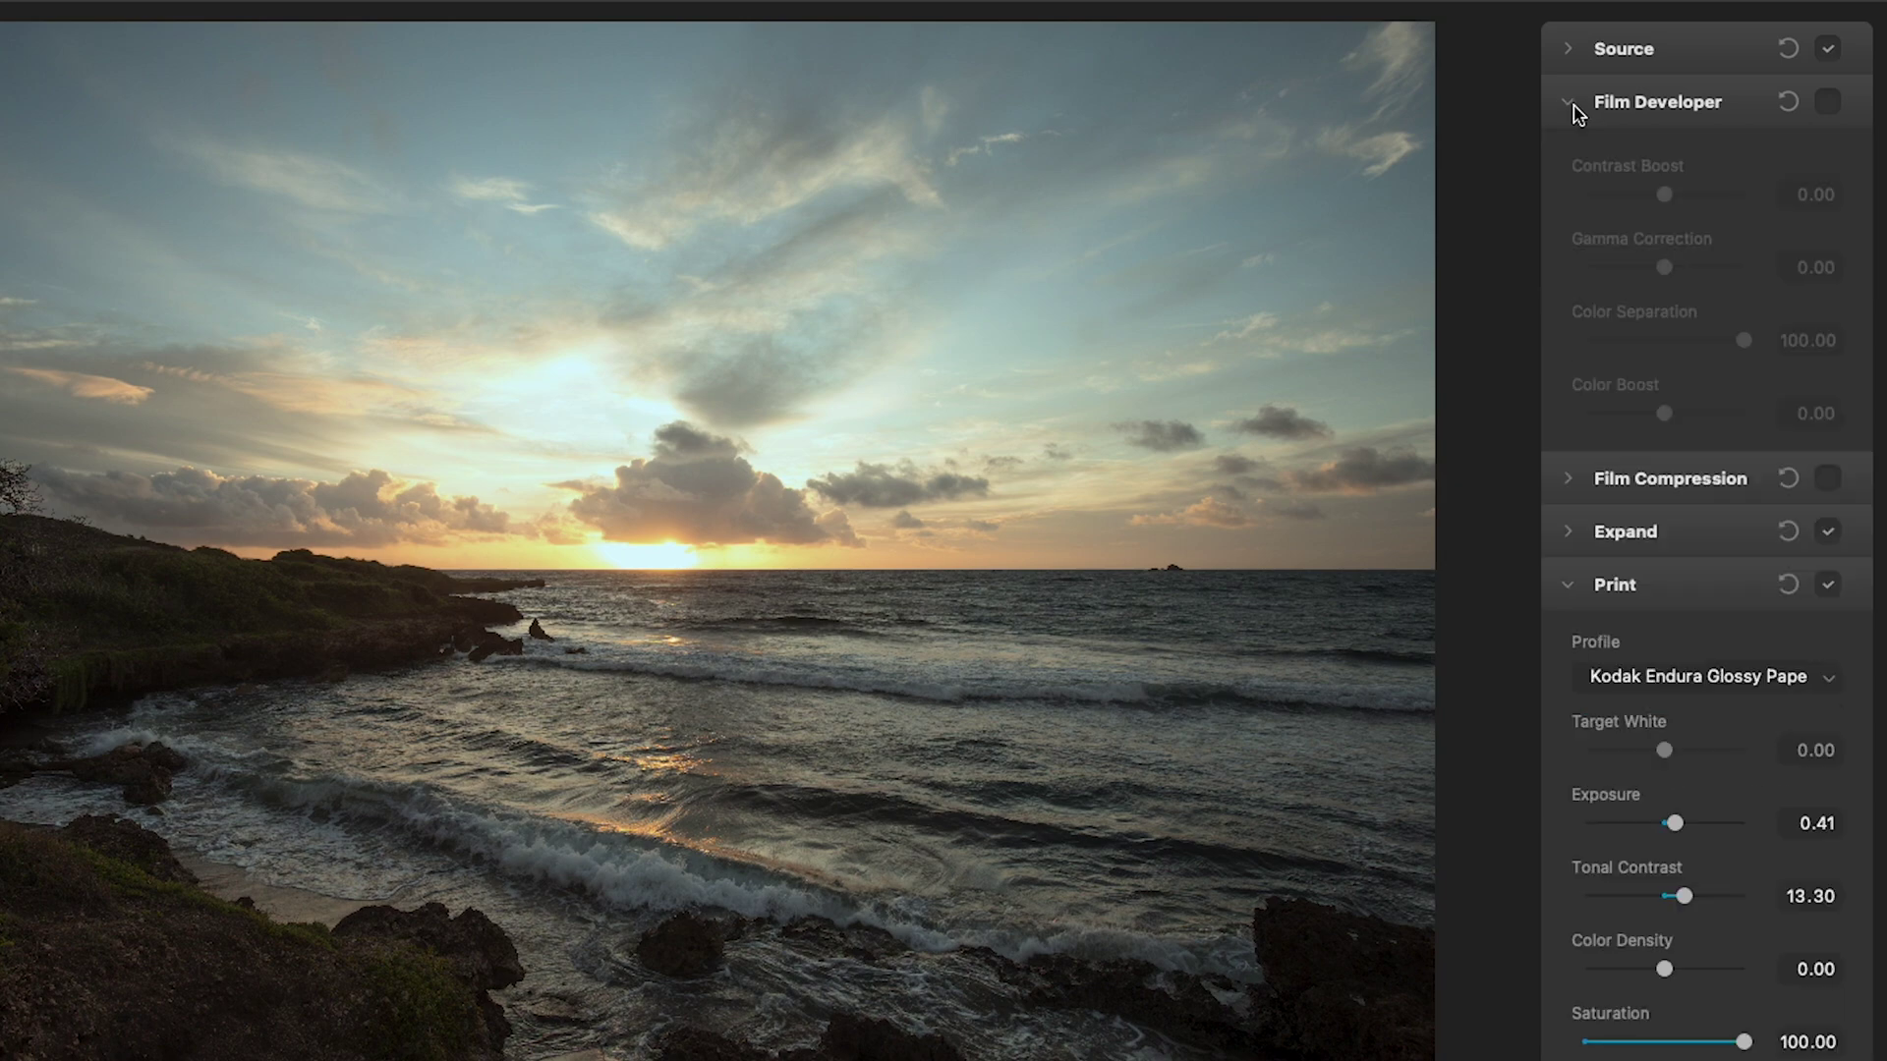
{"action": "left_click", "coordinate": [1828, 106]}
{"action": "left_click_drag", "start_coordinate": [1663, 413], "coordinate": [1699, 413]}
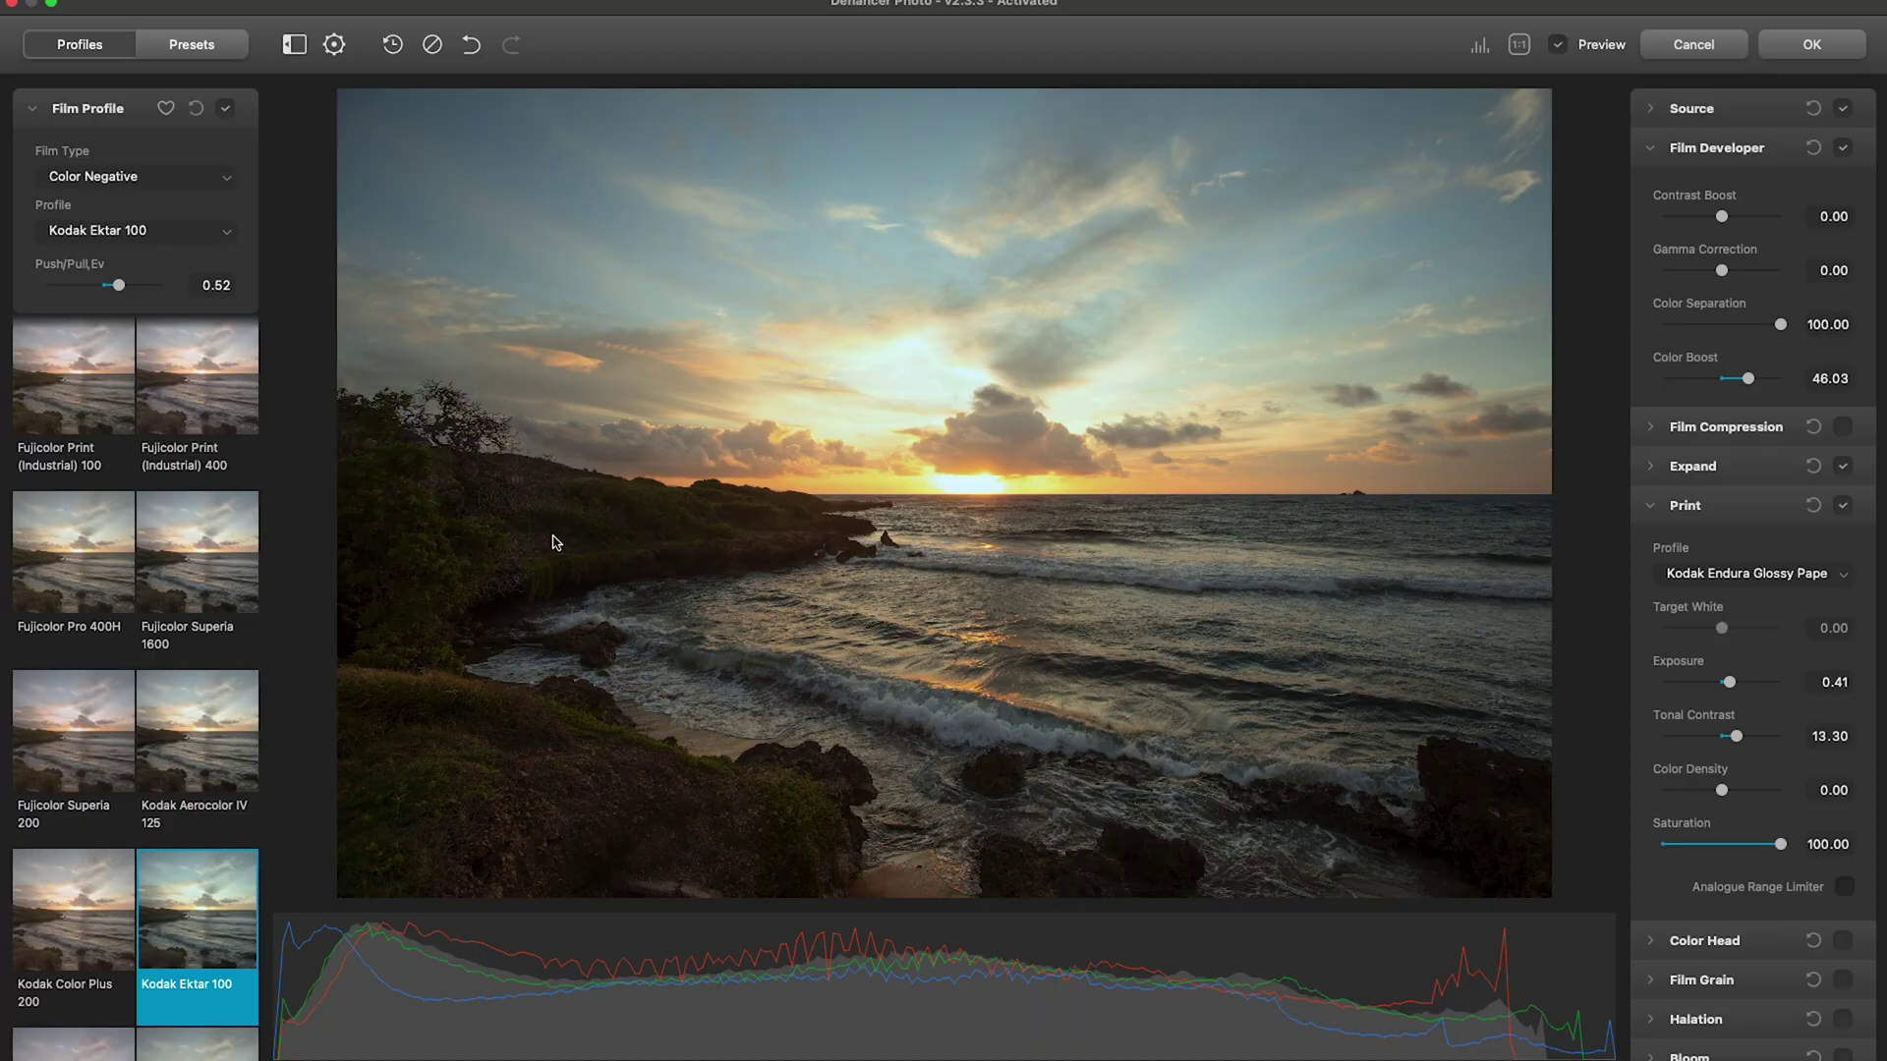
Enable Film Compression with its default settings and compare the seascape with and without it
{"action": "left_click", "coordinate": [555, 541]}
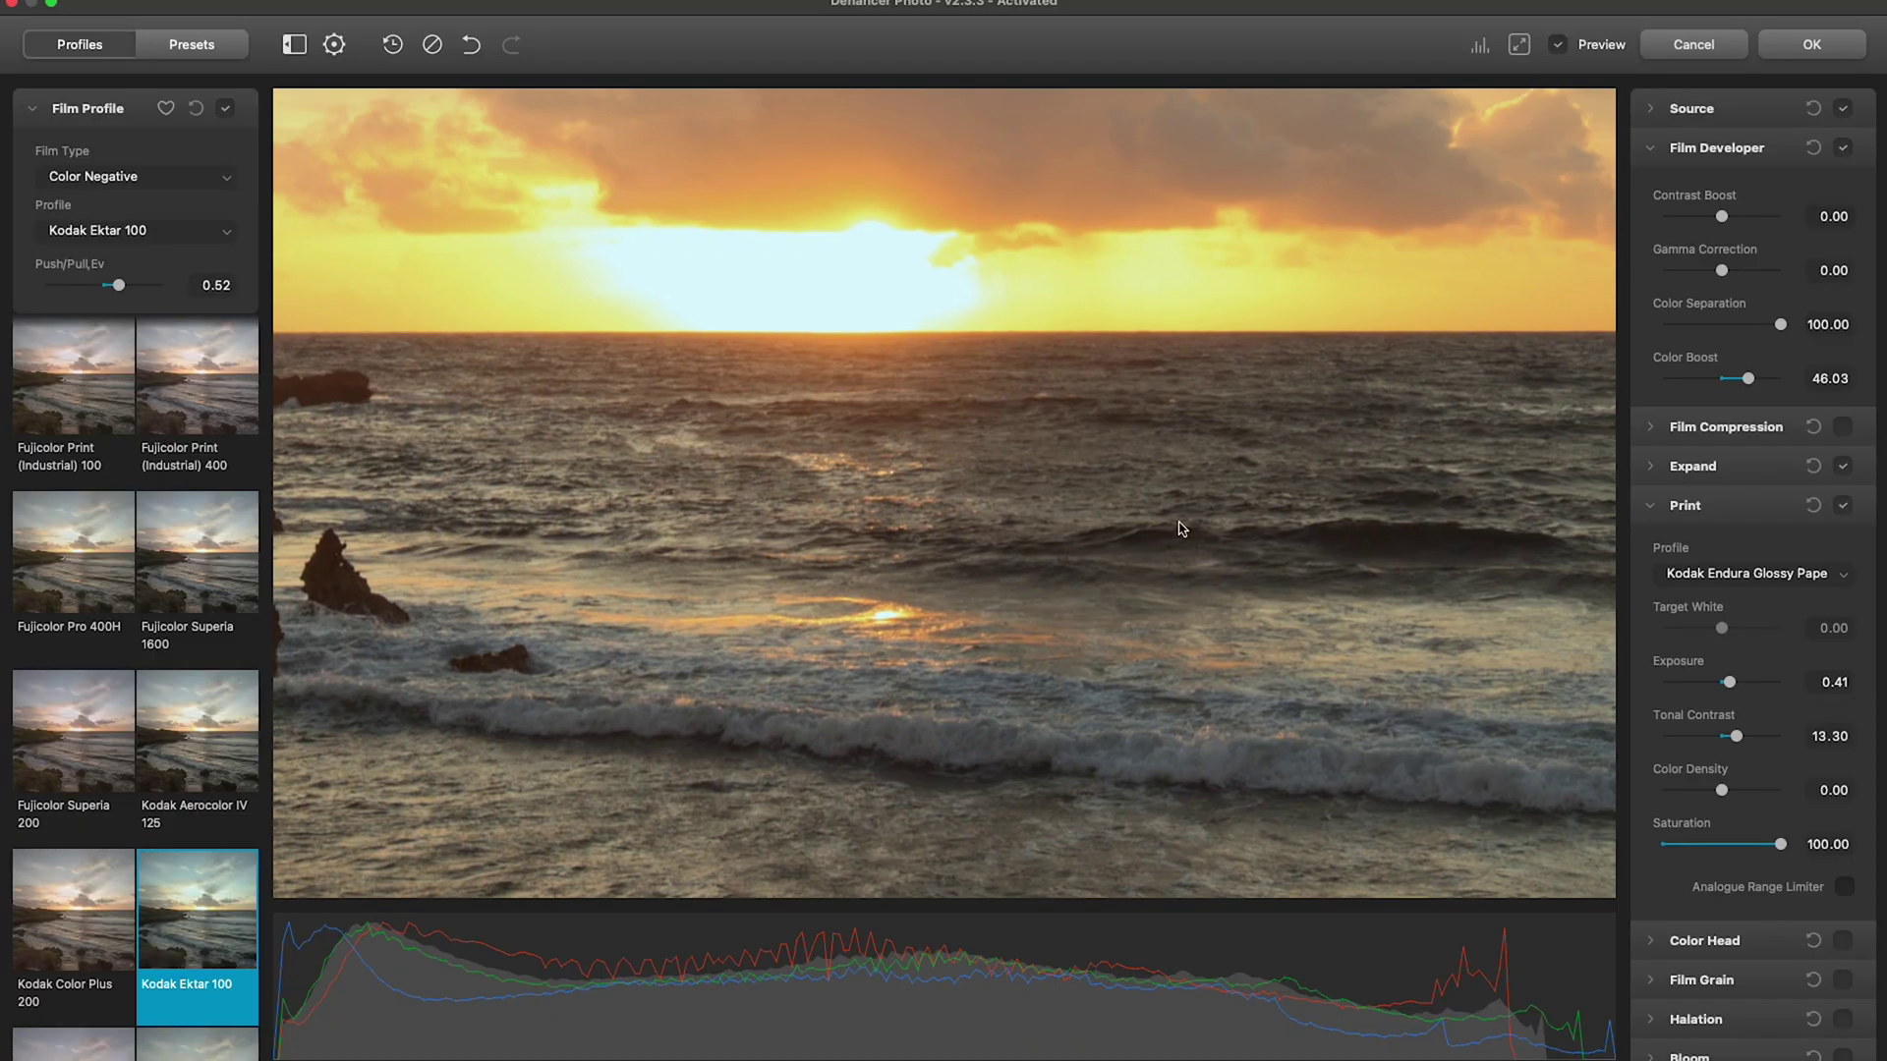
{"action": "left_click", "coordinate": [1181, 528]}
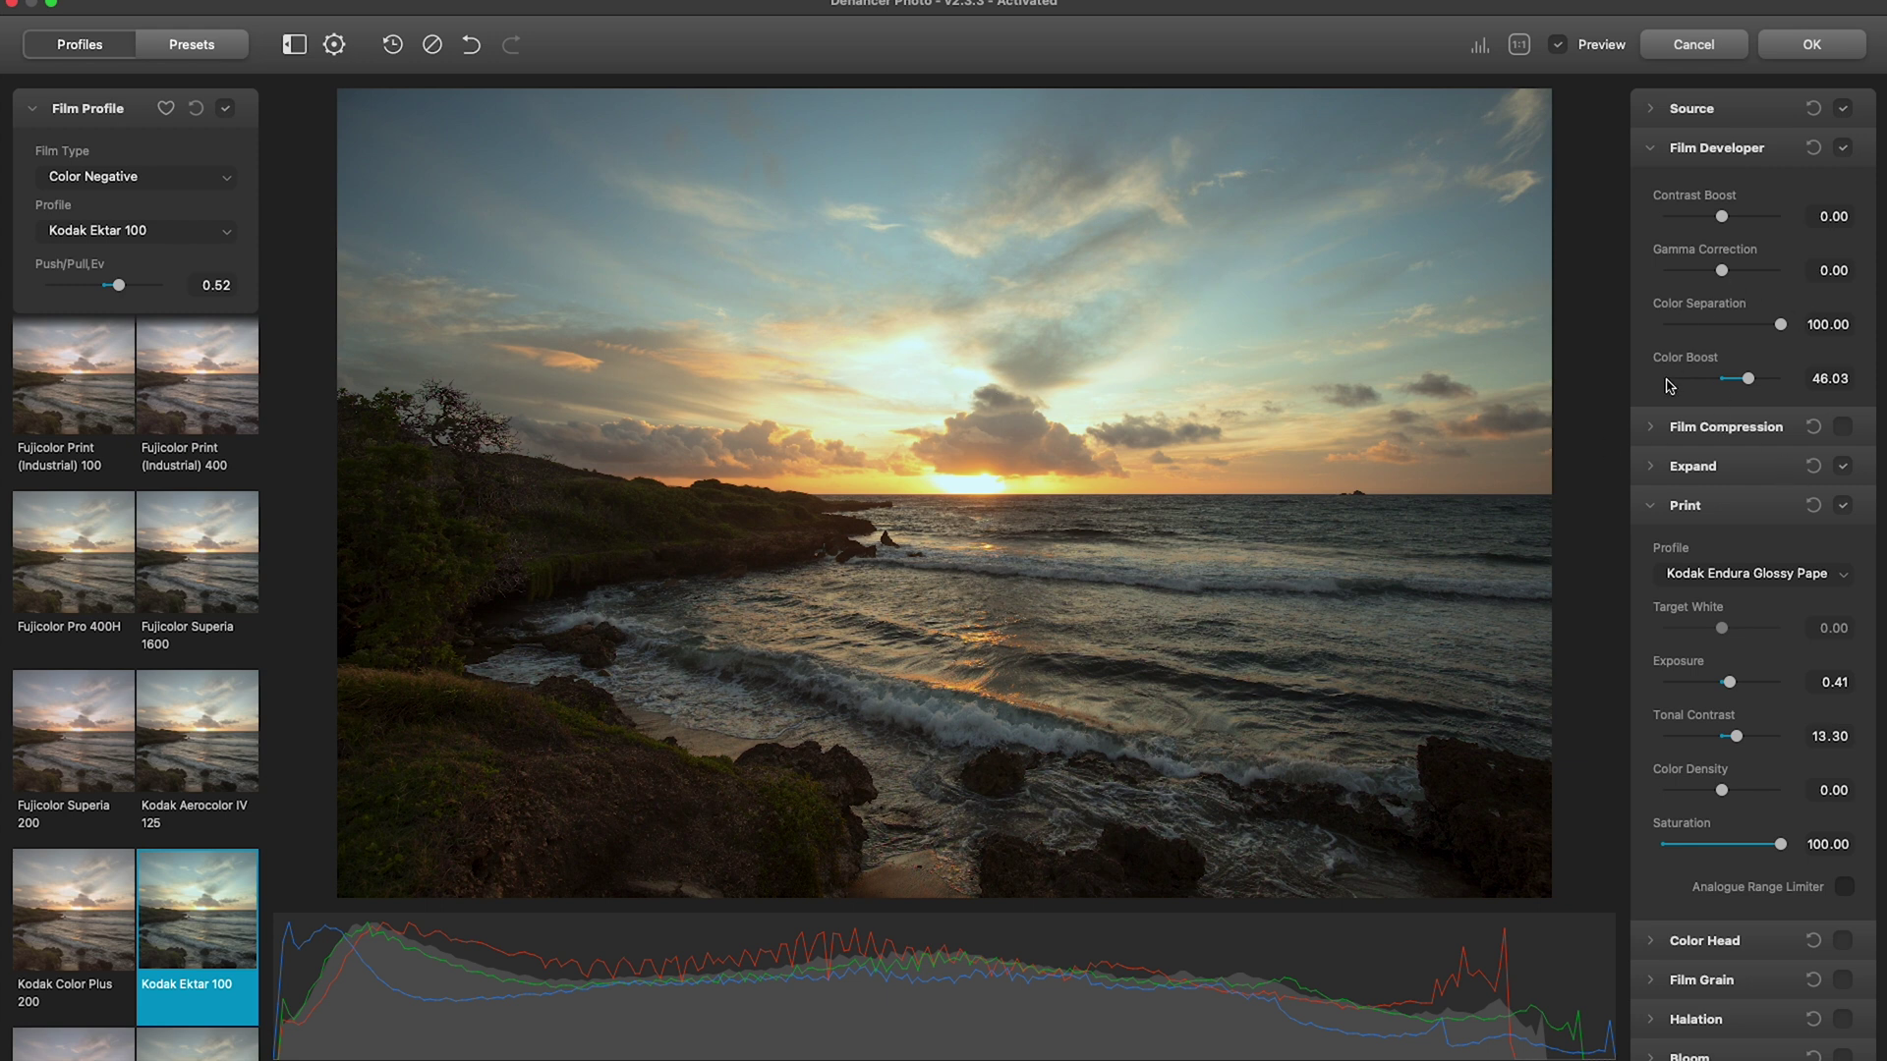
{"action": "left_click", "coordinate": [1658, 429]}
{"action": "left_click", "coordinate": [1841, 429]}
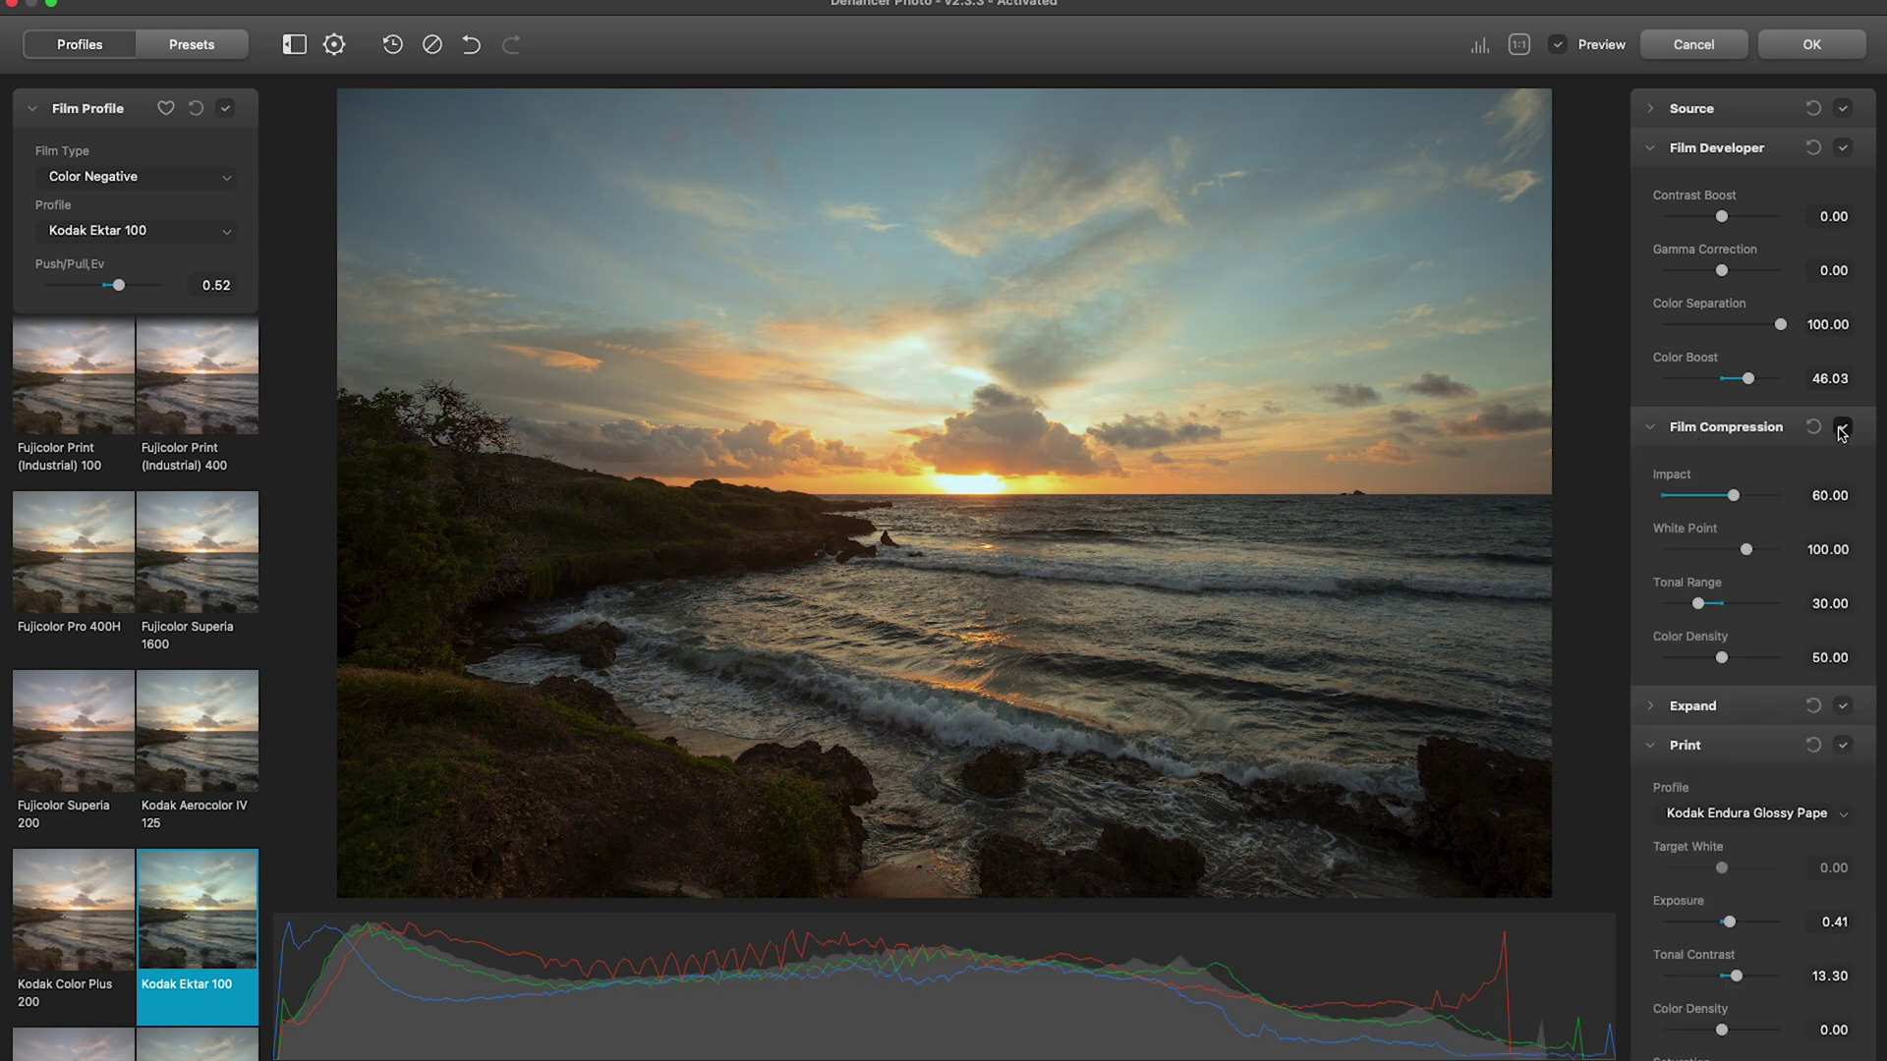
{"action": "left_click", "coordinate": [1842, 428]}
{"action": "left_click", "coordinate": [1841, 429]}
Enable Color Head for the seascape and fine-tune its Yellow - Blue balance
{"action": "left_click", "coordinate": [1652, 147], "text": "alt"}
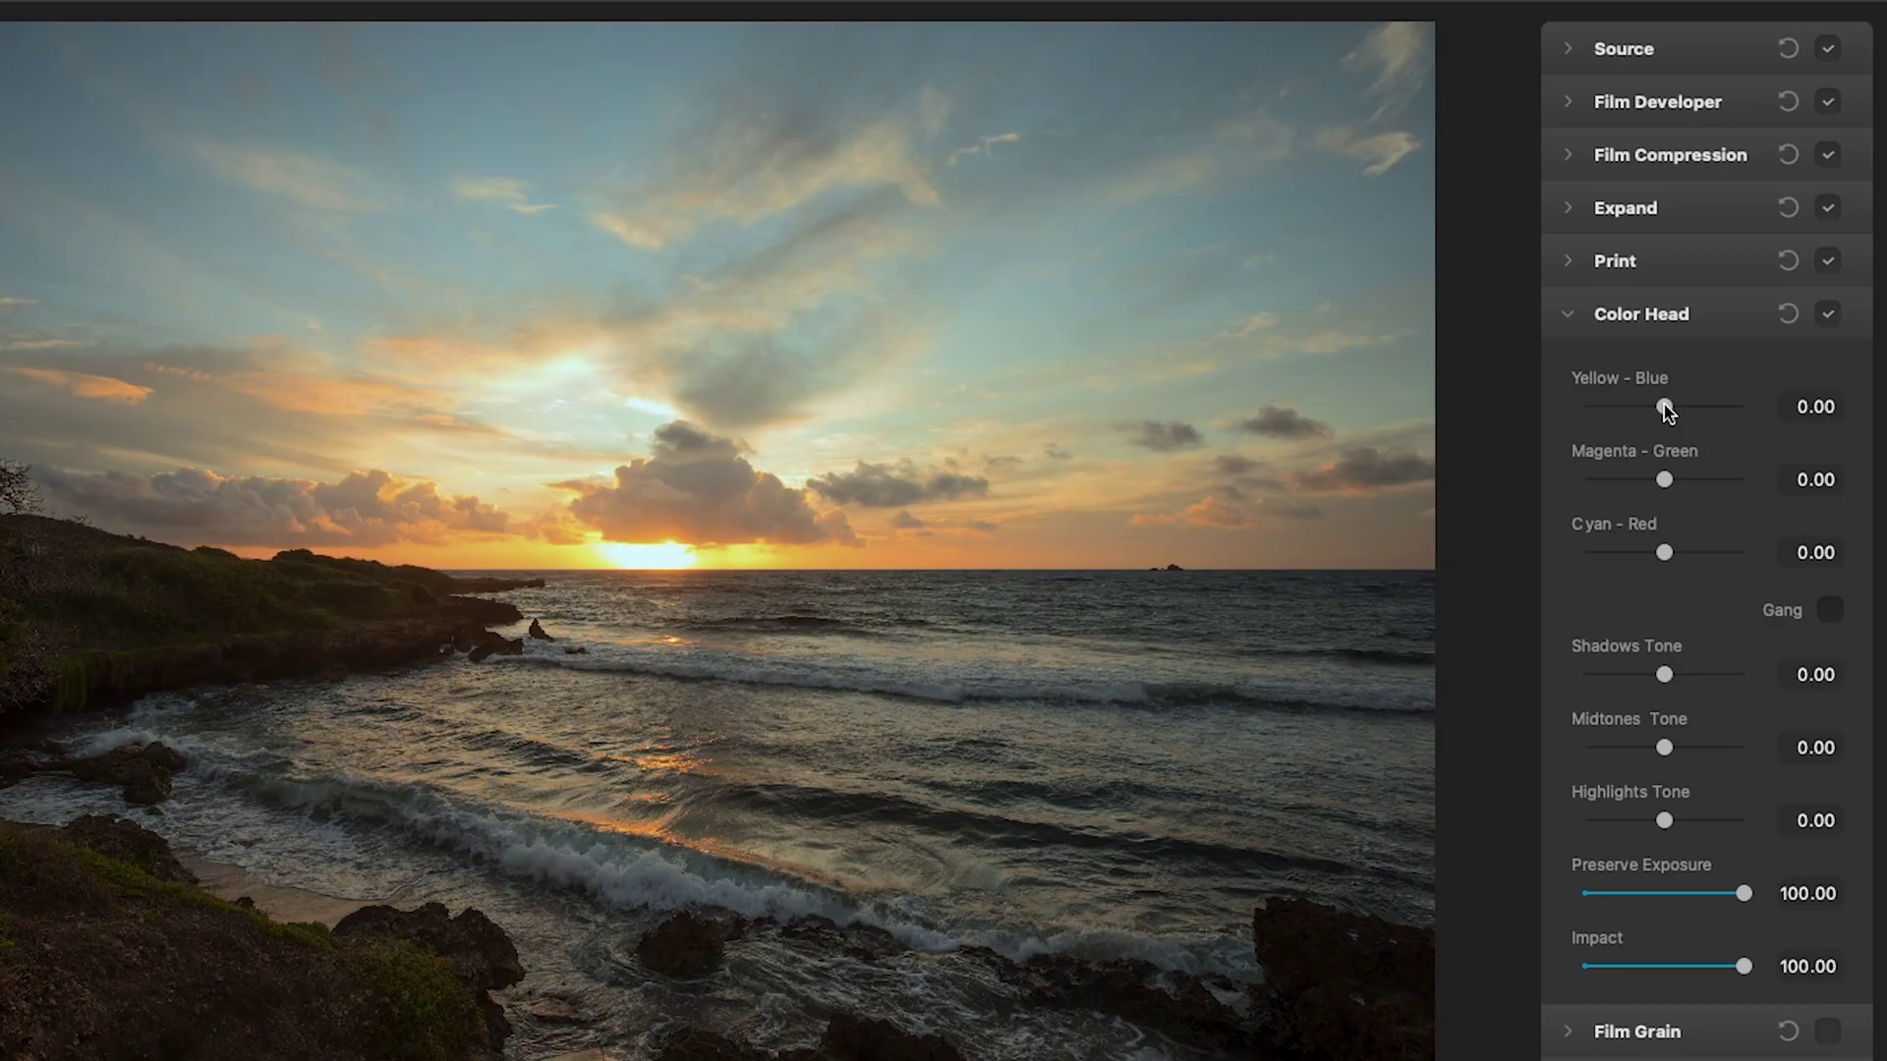
{"action": "left_click_drag", "start_coordinate": [1664, 405], "coordinate": [1658, 406]}
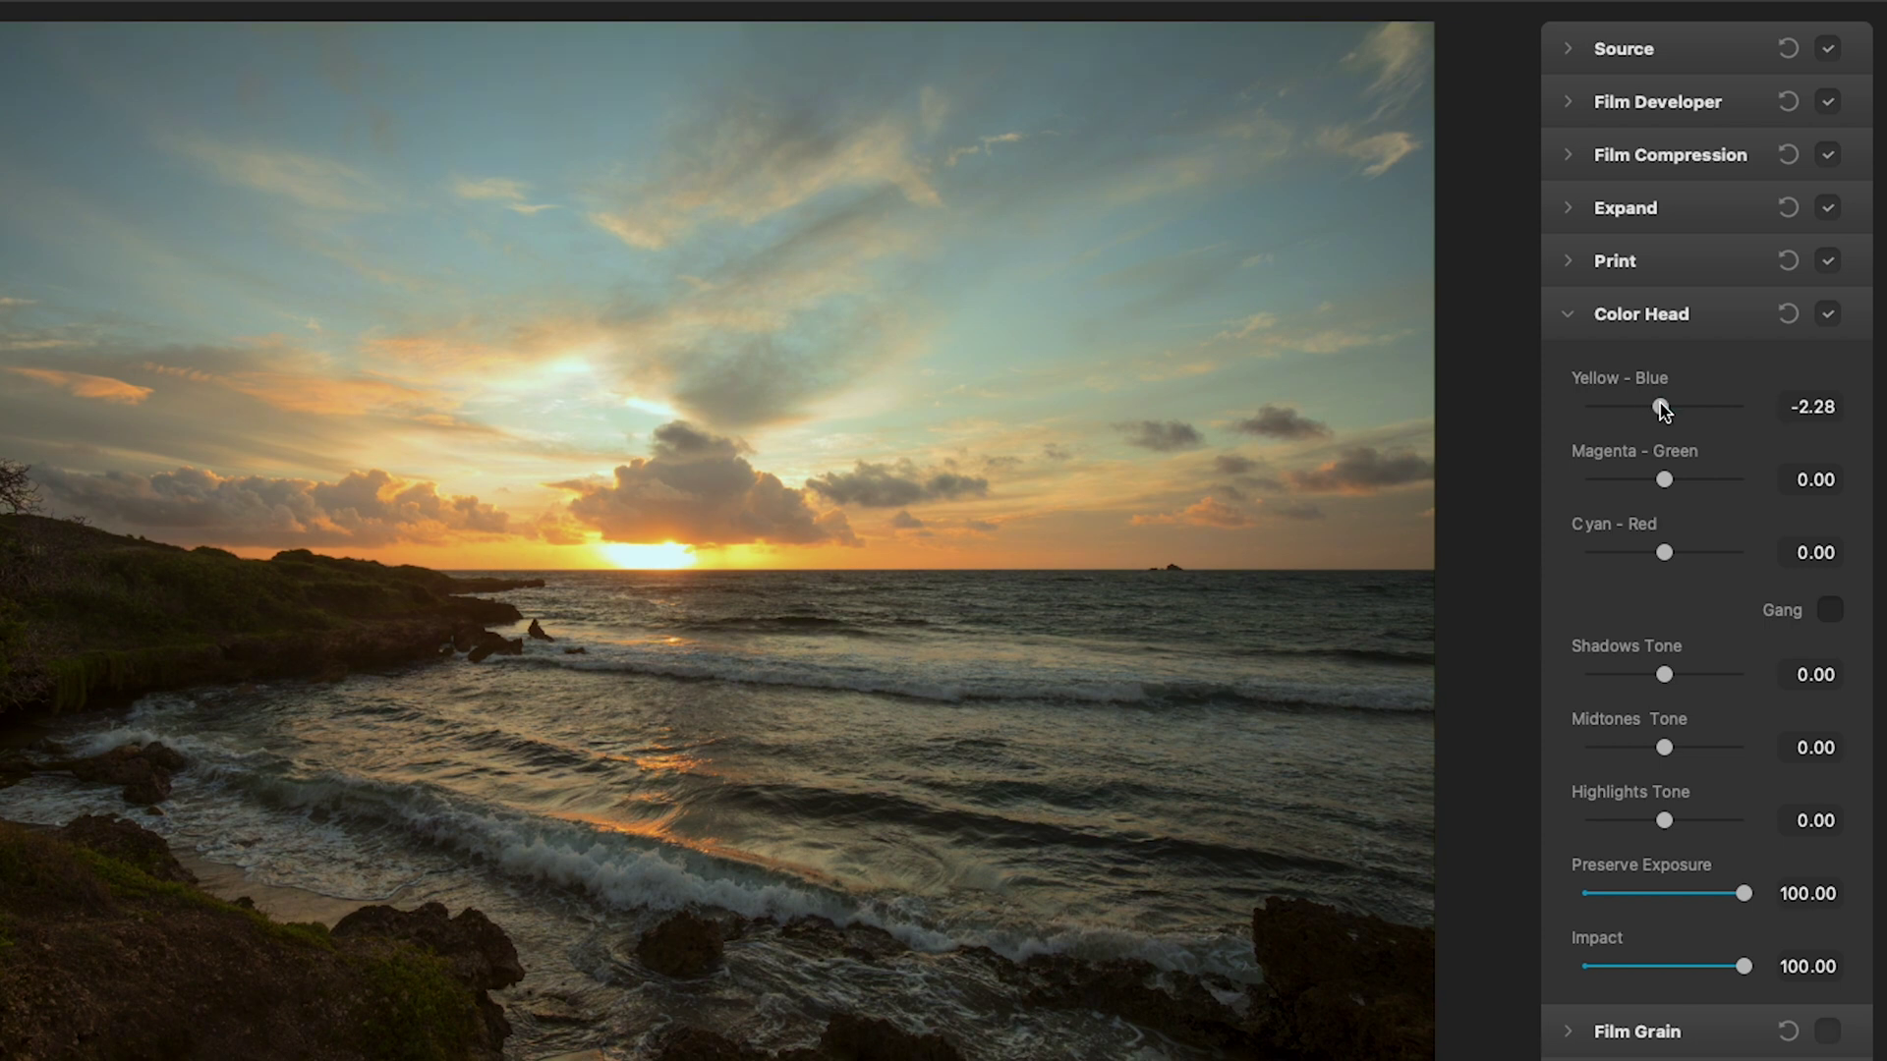
{"action": "double_click", "coordinate": [1661, 406]}
{"action": "left_click_drag", "start_coordinate": [1663, 407], "coordinate": [1664, 407]}
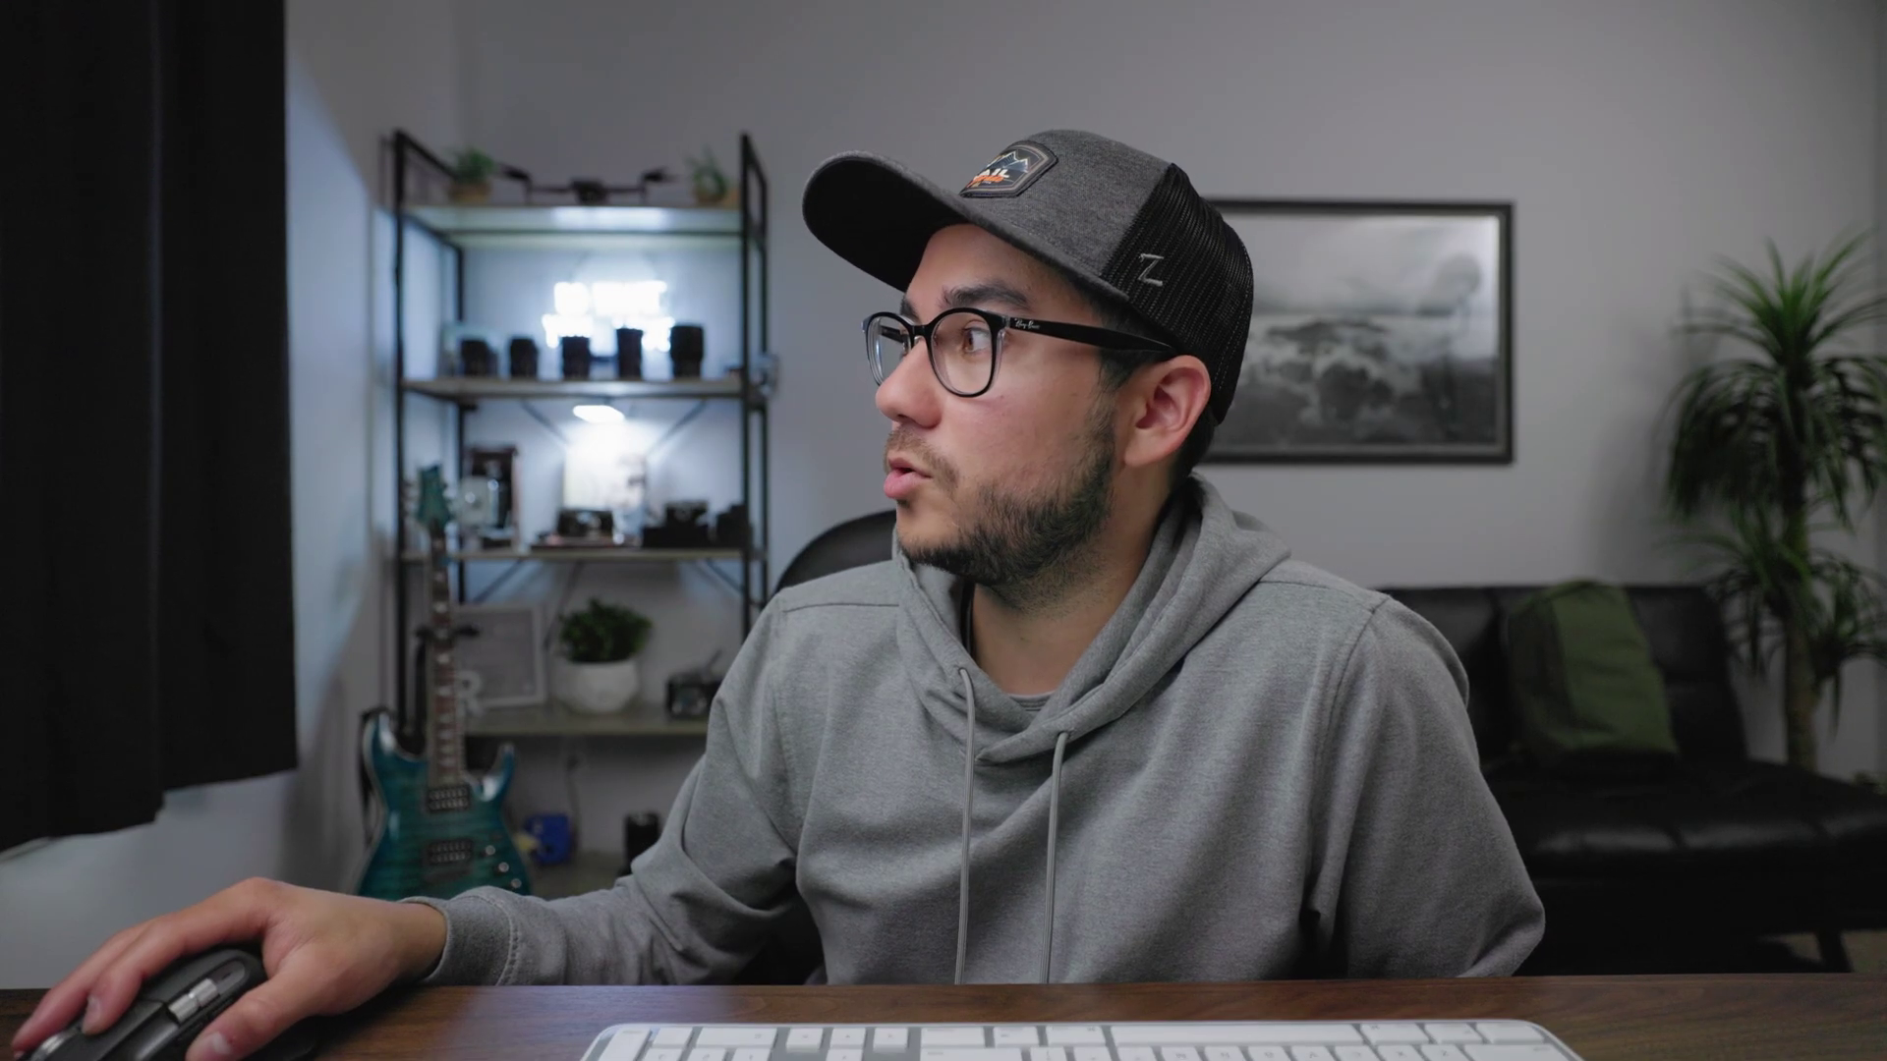
Enable Film Grain and set Amount to 6.60, Shadows to 43.89, Midtones to 25.67 and Highlights to 40.68
{"action": "left_click", "coordinate": [1843, 346]}
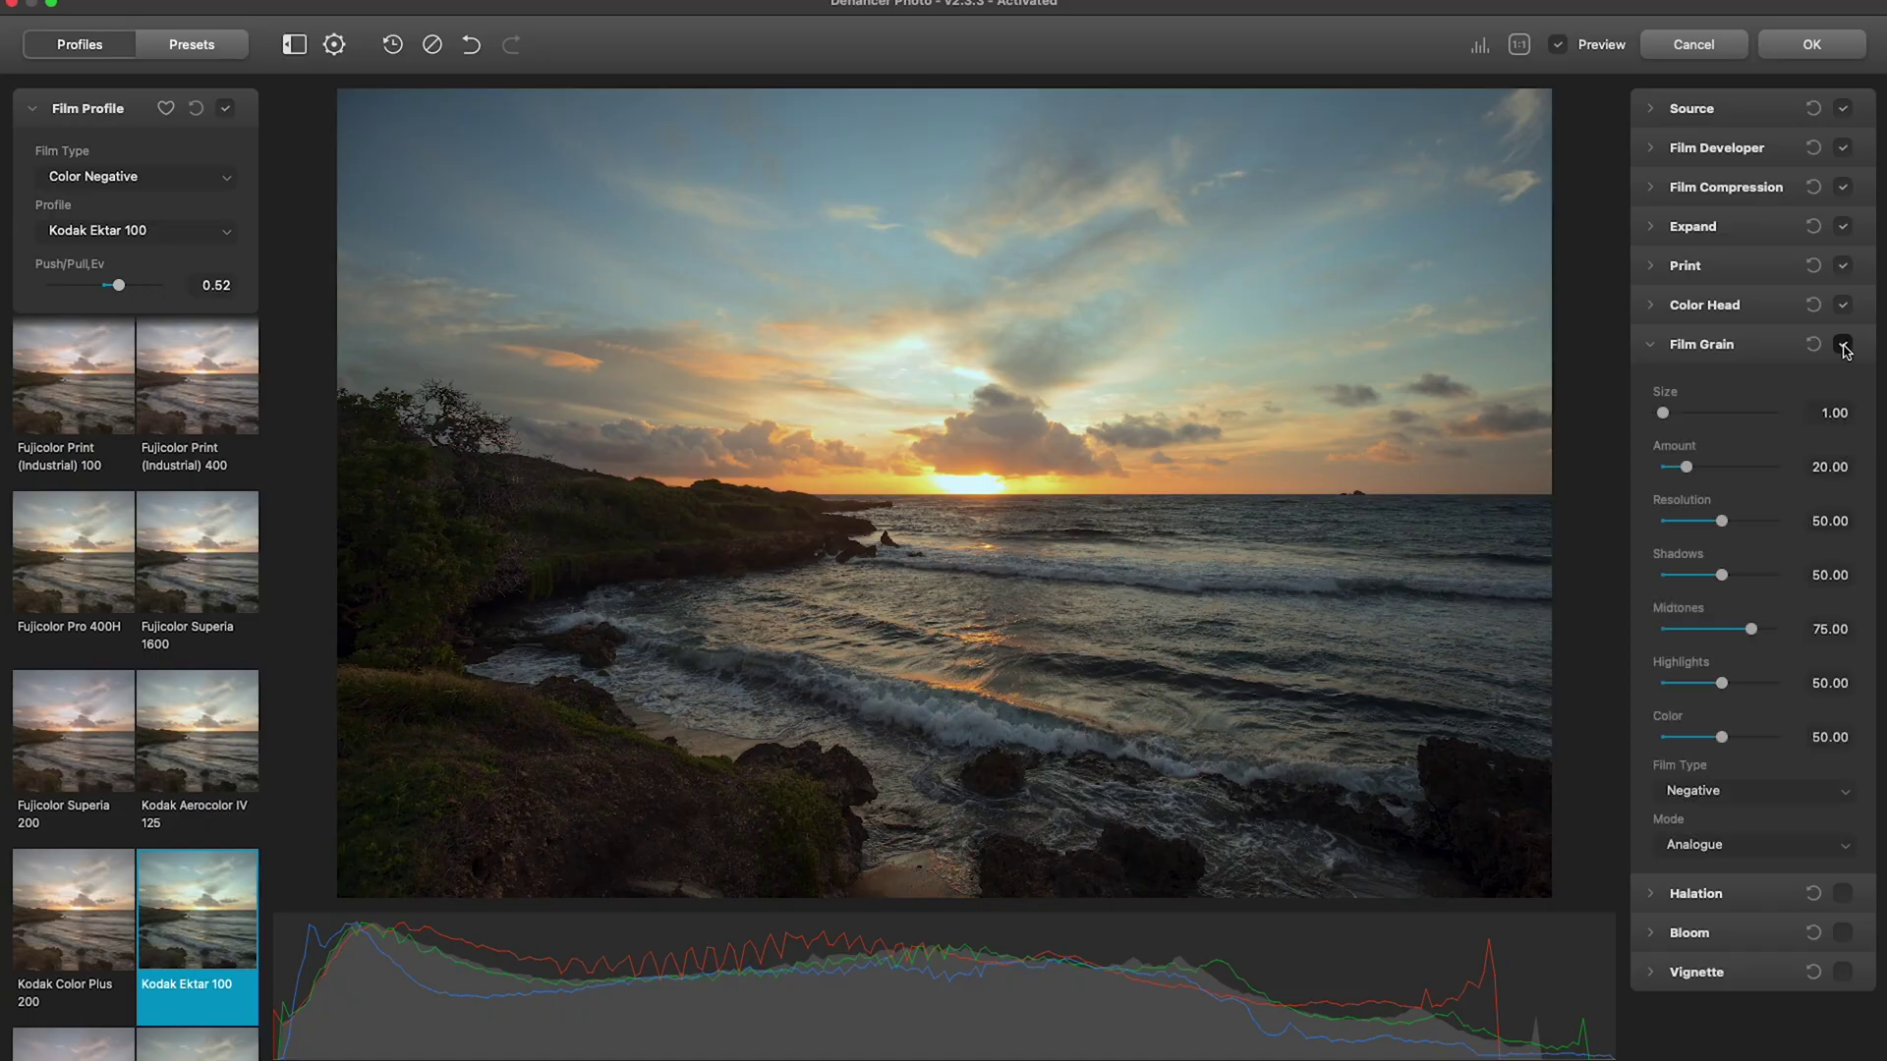
{"action": "left_click", "coordinate": [1519, 44]}
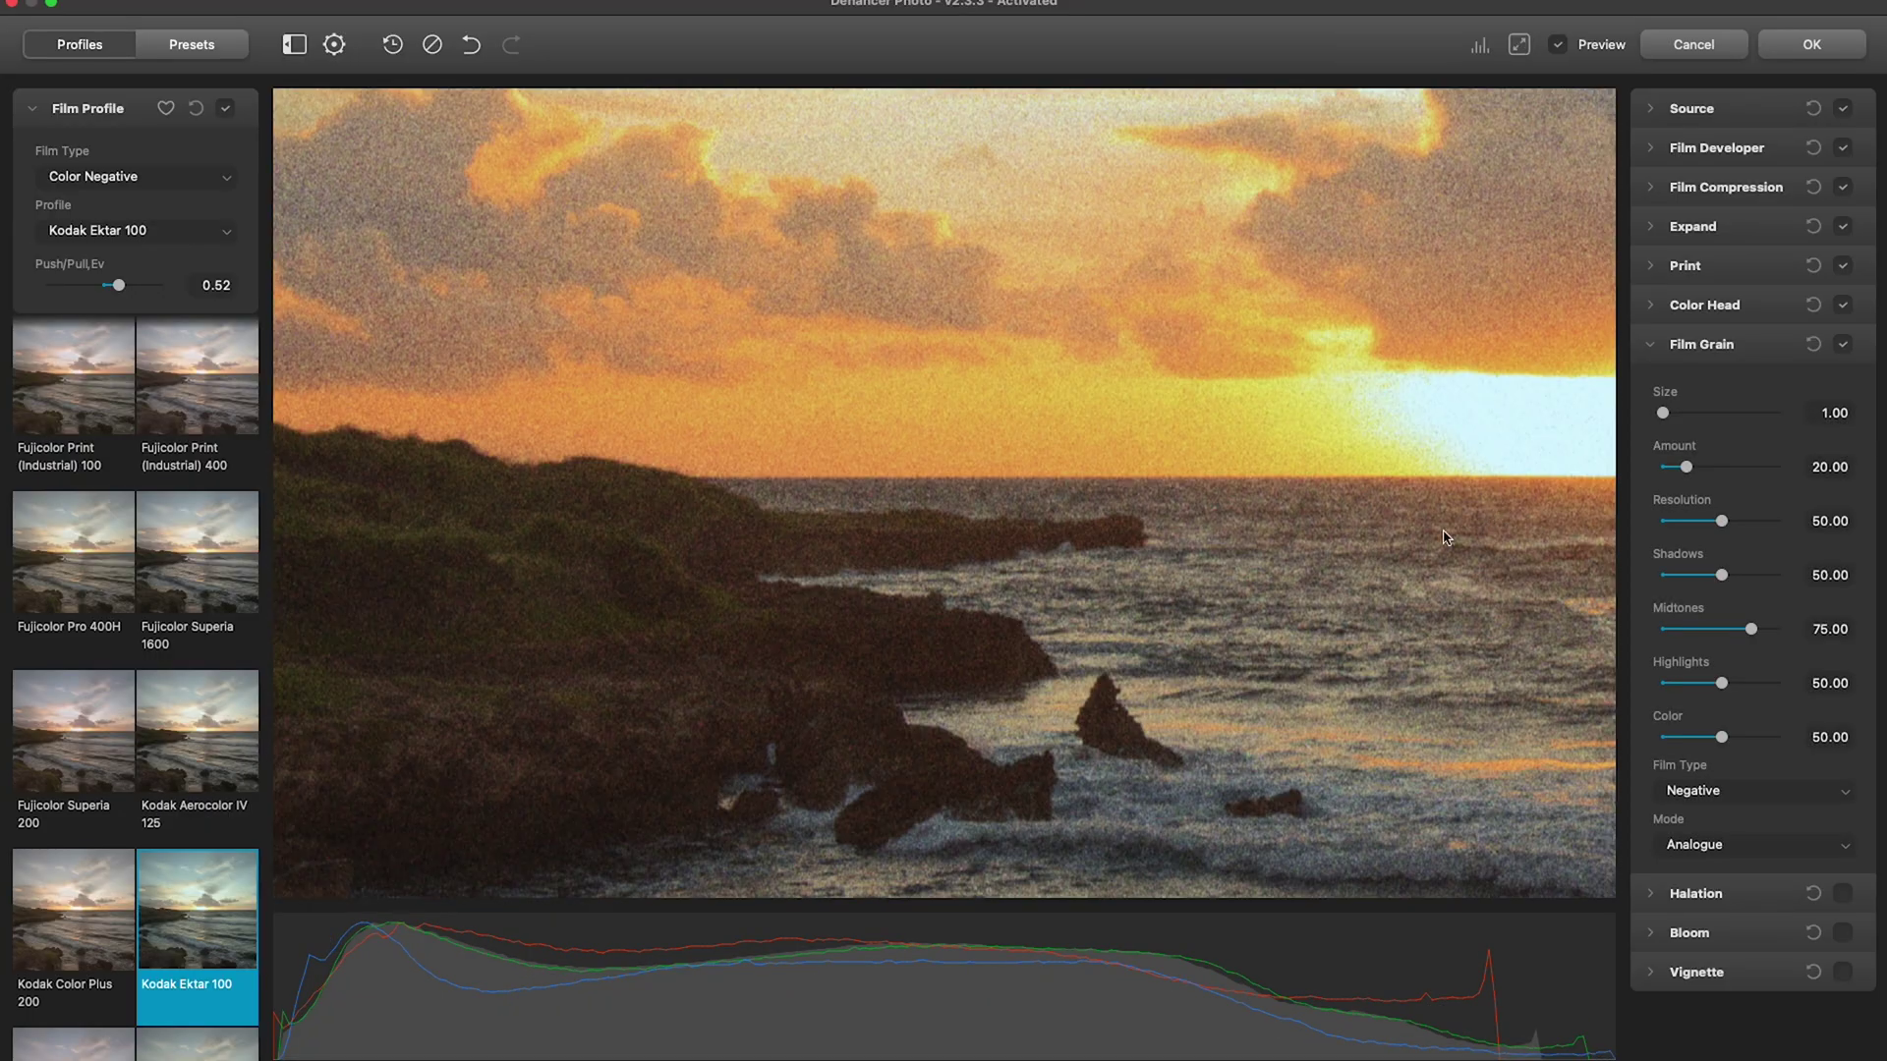
{"action": "left_click_drag", "start_coordinate": [1673, 470], "coordinate": [1669, 468]}
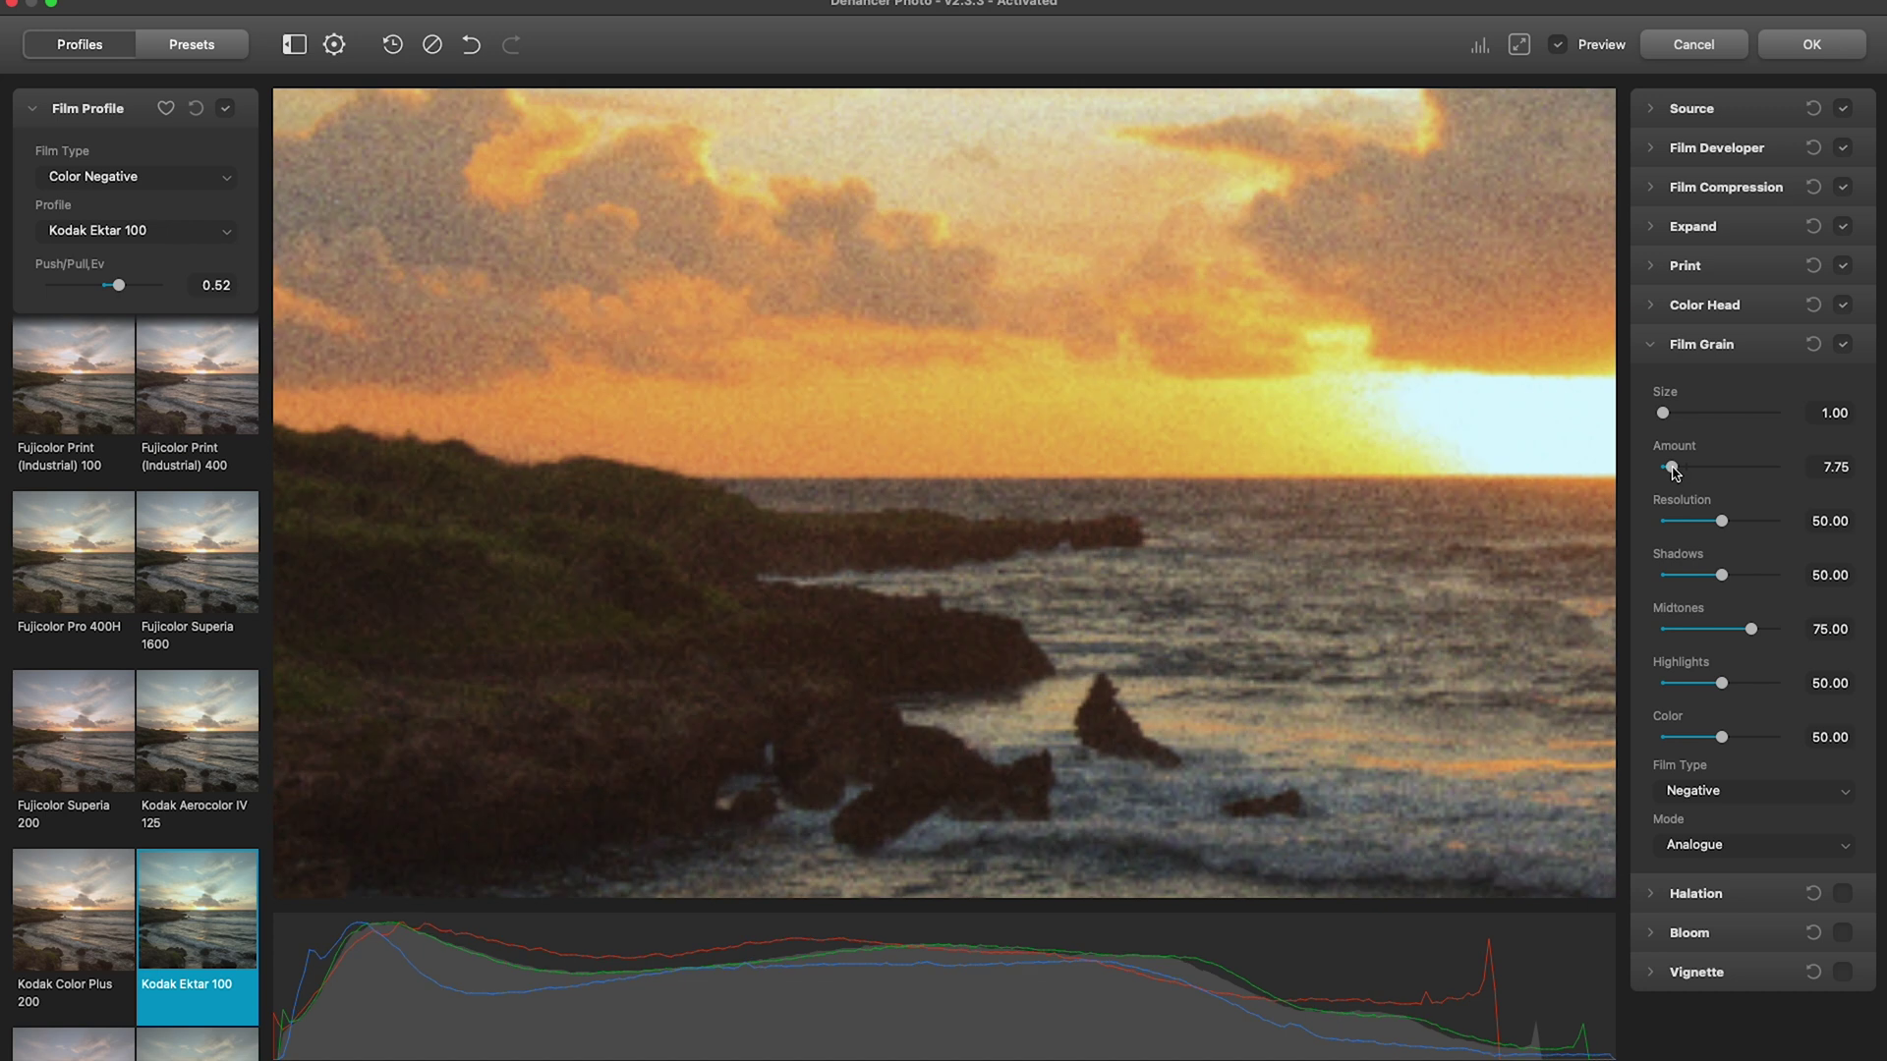
{"action": "left_click_drag", "start_coordinate": [1746, 635], "coordinate": [1714, 576]}
{"action": "left_click_drag", "start_coordinate": [1721, 684], "coordinate": [1710, 685]}
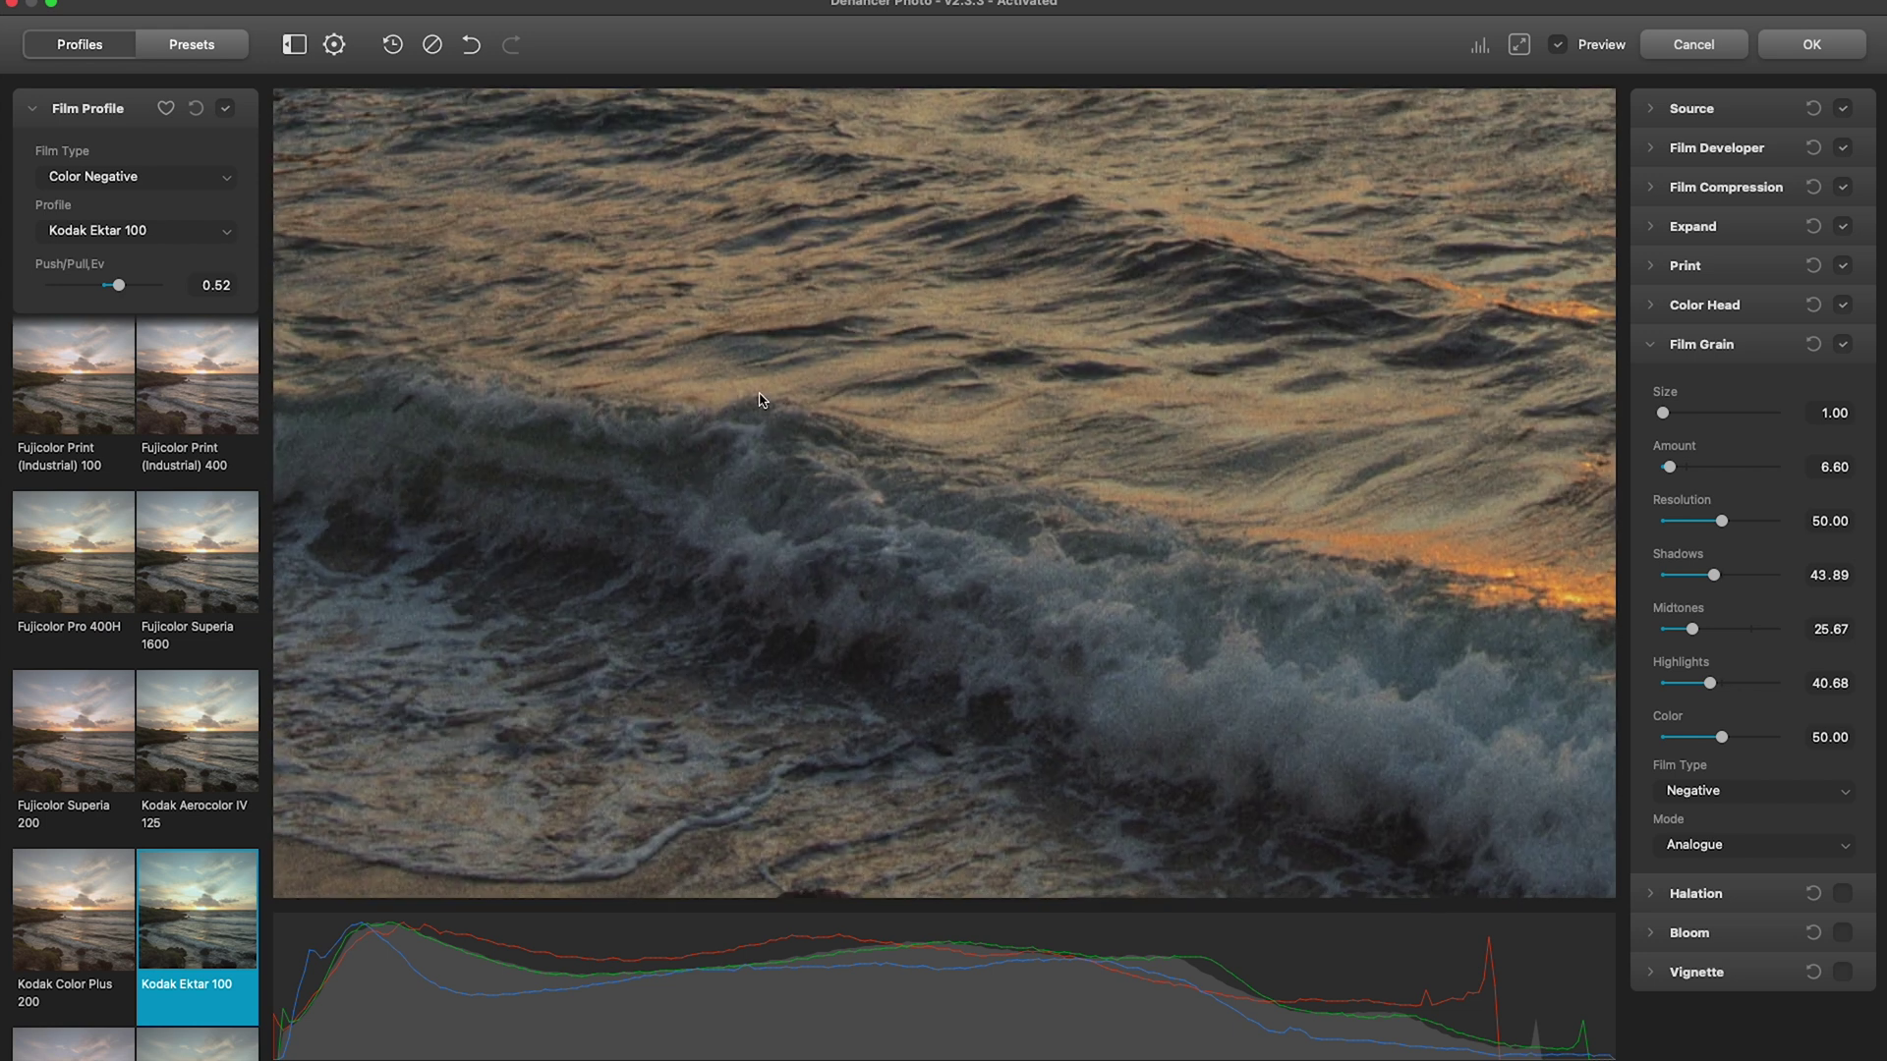
Set Color Boost to 50.48, Print Exposure to 0.56 and Tonal Contrast to 13.18, and apply the look to the seascape
{"action": "left_click", "coordinate": [1658, 344]}
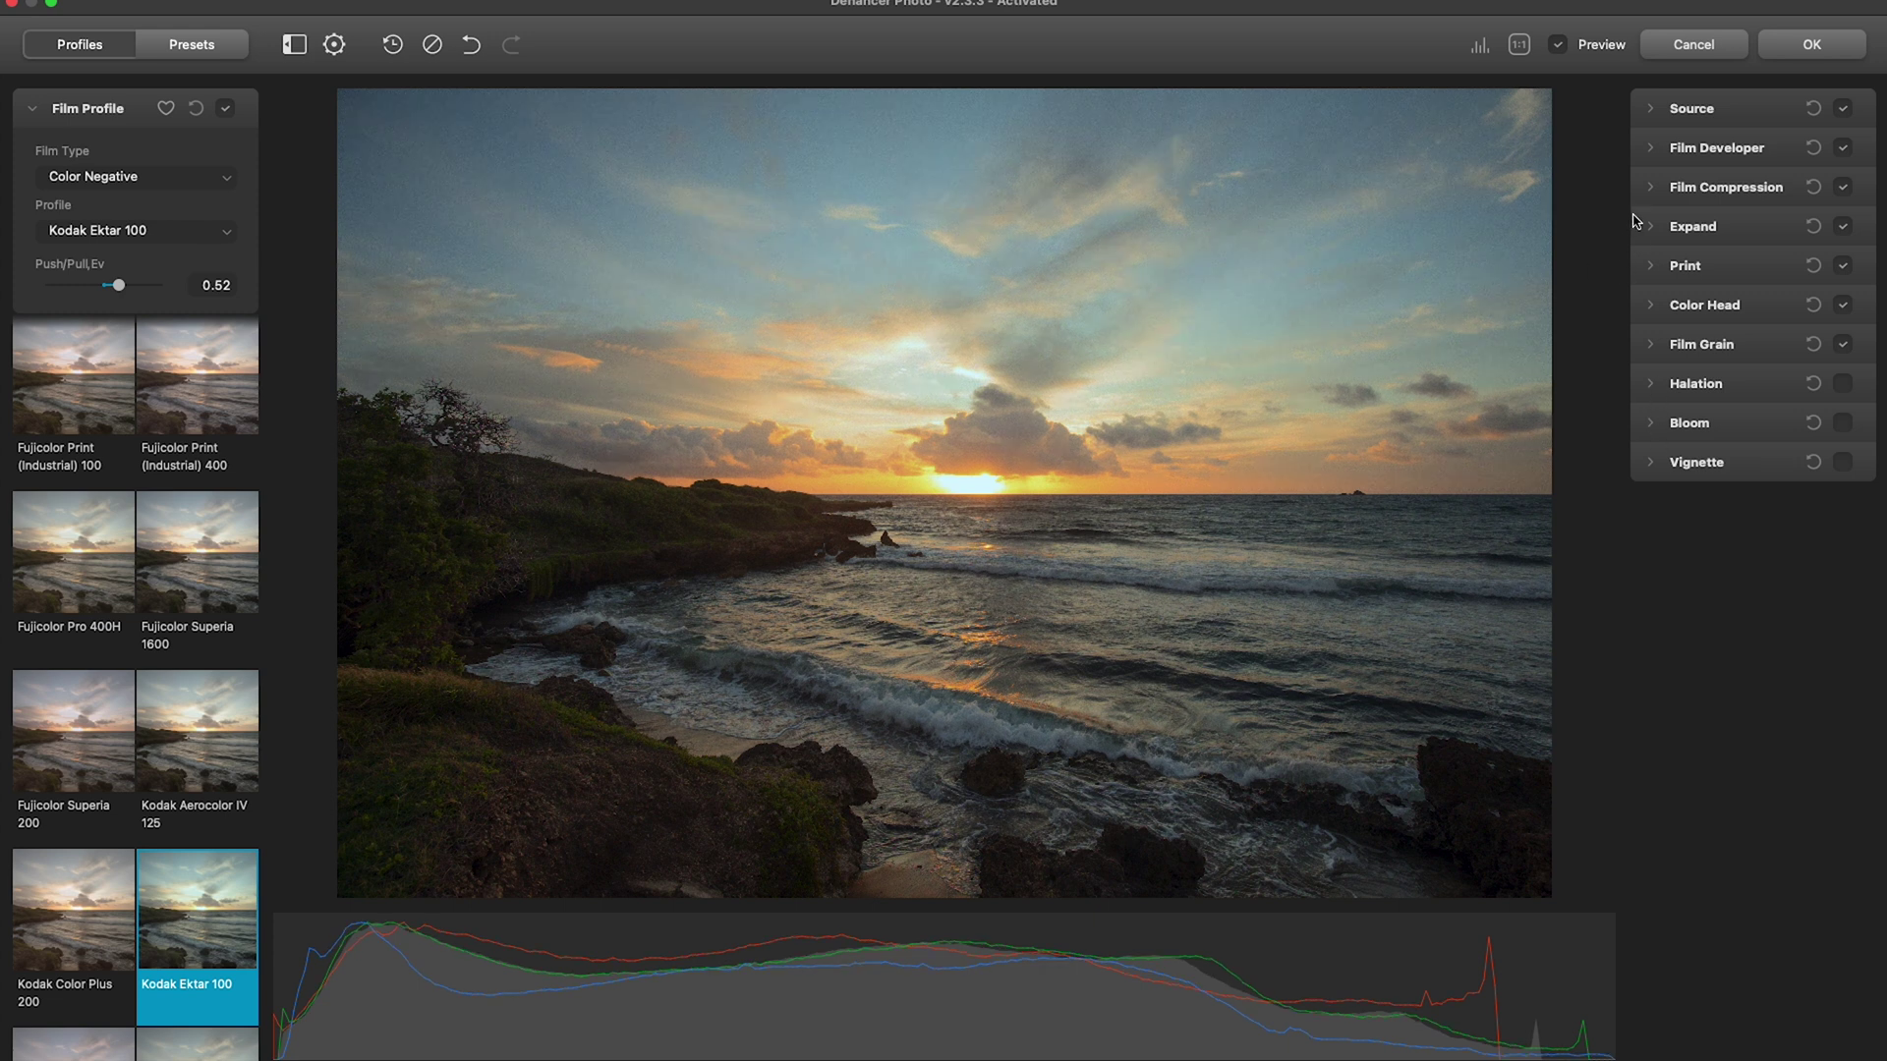
{"action": "left_click", "coordinate": [1651, 186]}
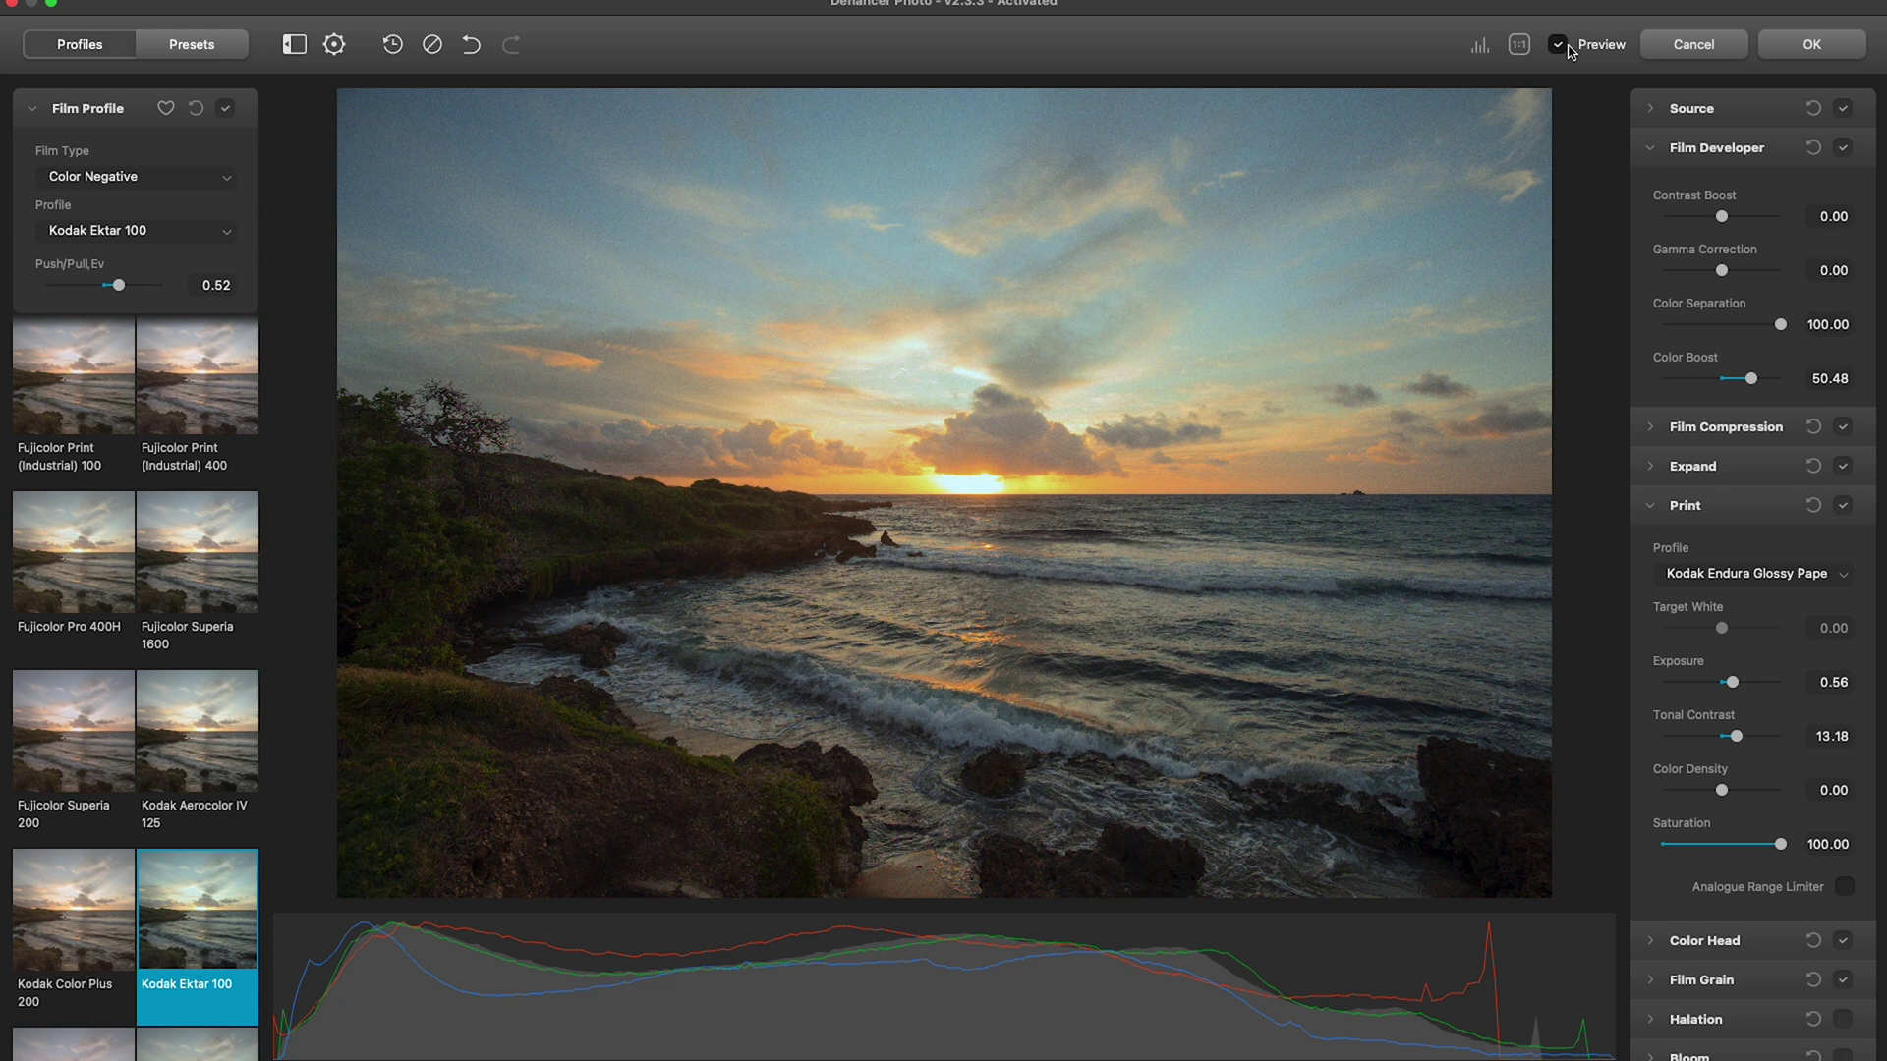
{"action": "left_click", "coordinate": [1806, 48]}
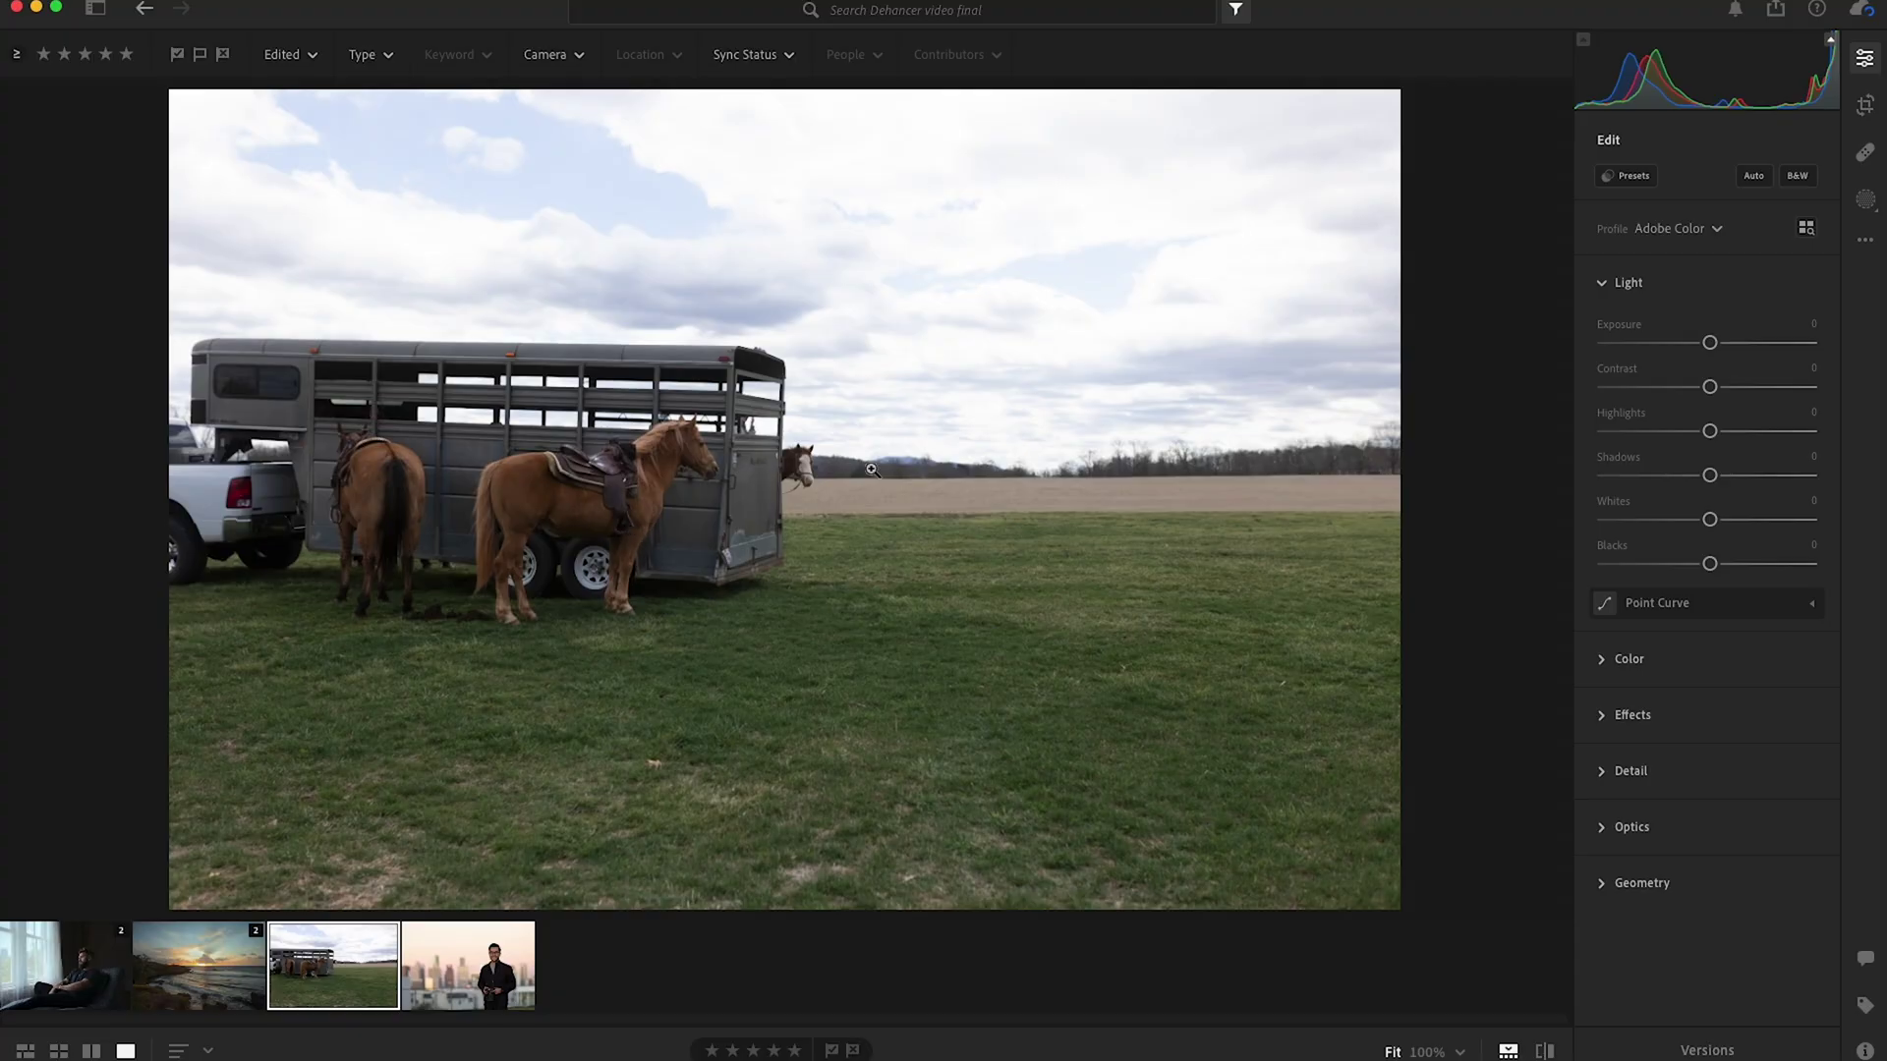
In Lightroom, crop the photo of the horses and trailer to a 16 x 9 aspect ratio
{"action": "left_click", "coordinate": [985, 463]}
{"action": "left_click_drag", "start_coordinate": [986, 463], "coordinate": [894, 545]}
{"action": "left_click", "coordinate": [894, 545]}
{"action": "key", "text": "c"}
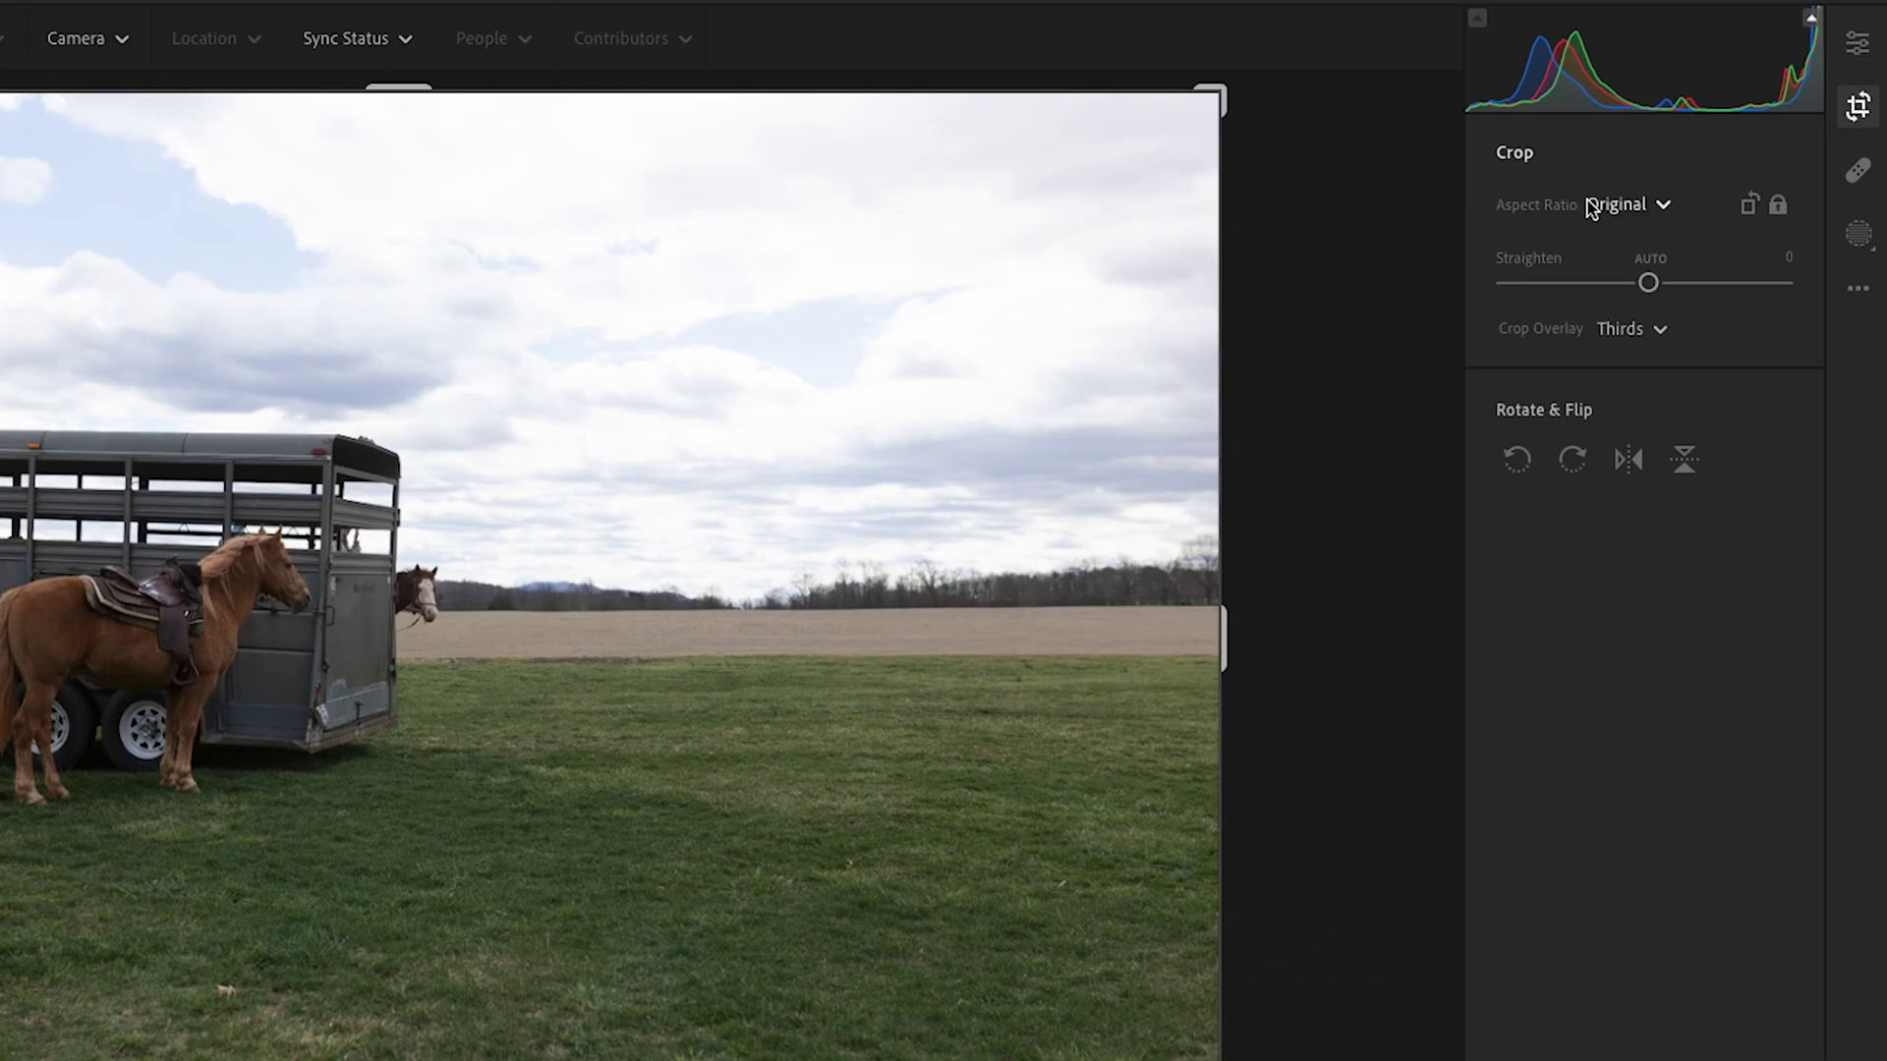
{"action": "left_click", "coordinate": [1662, 203]}
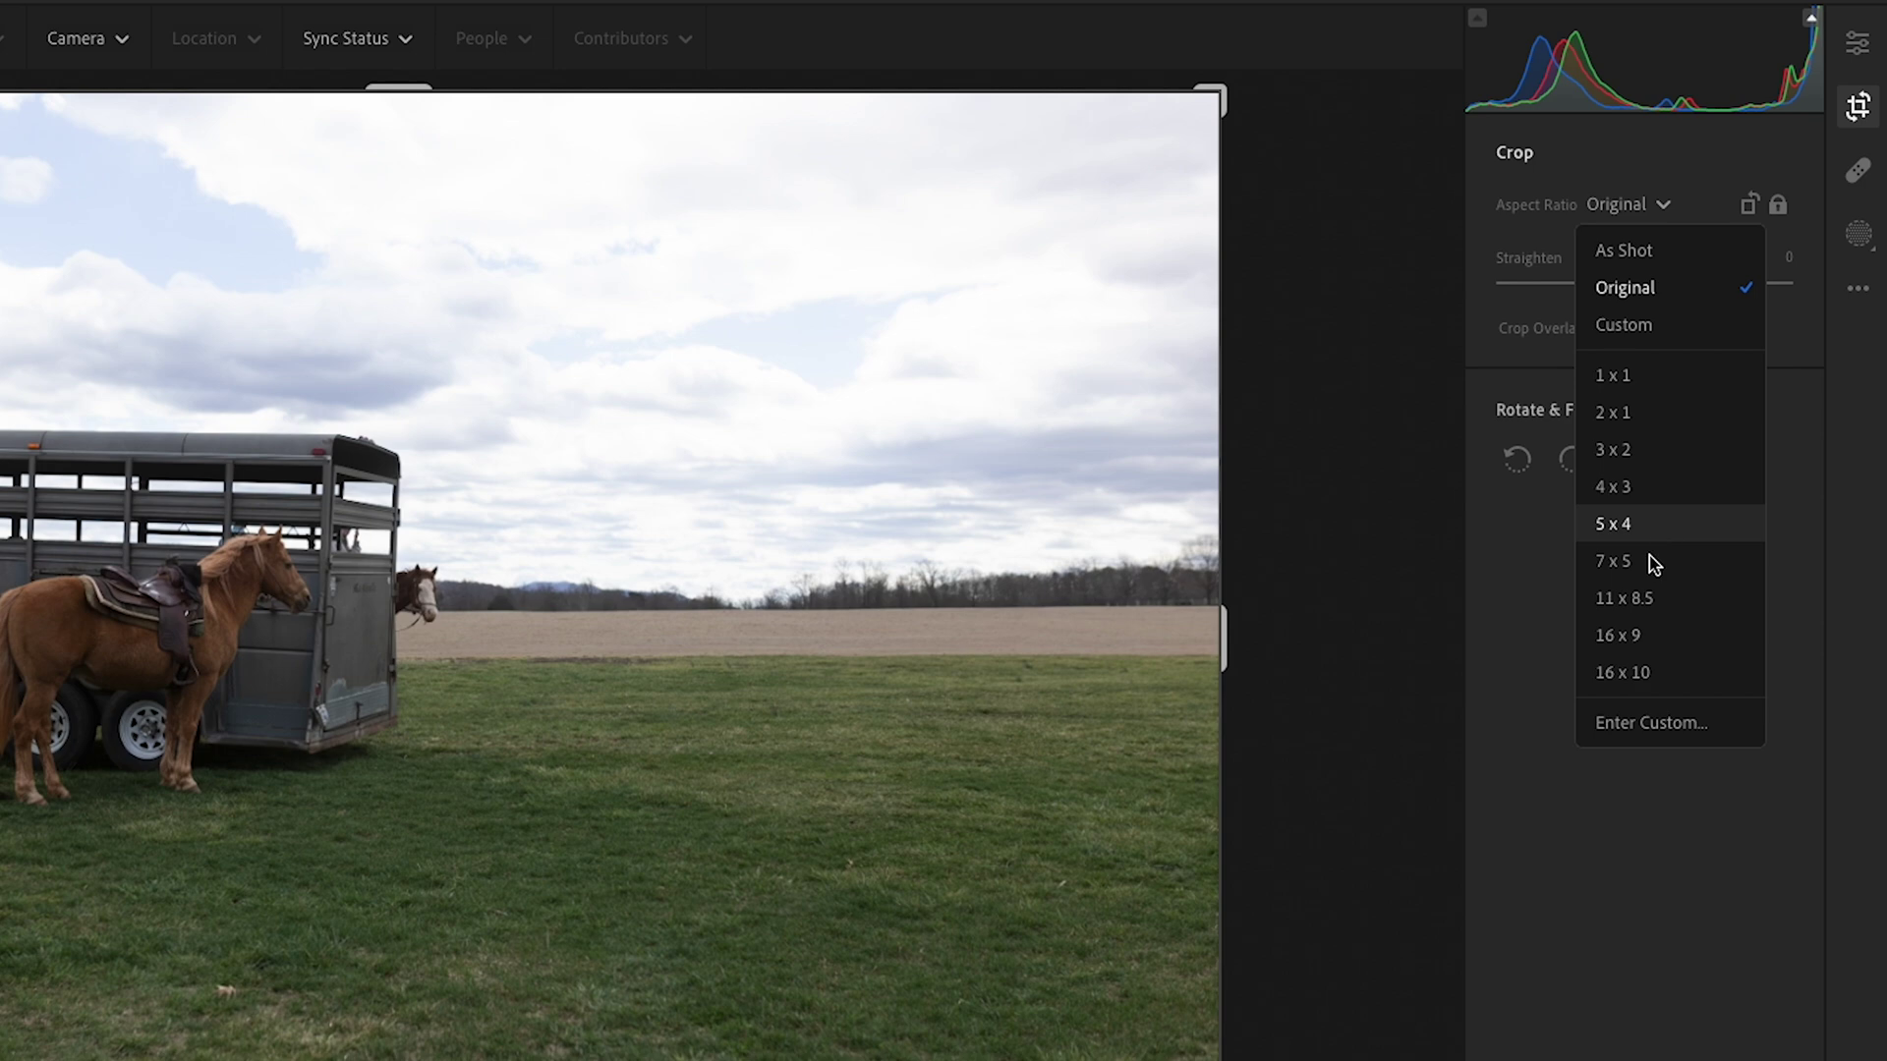
{"action": "left_click", "coordinate": [1654, 651]}
{"action": "key", "text": "e"}
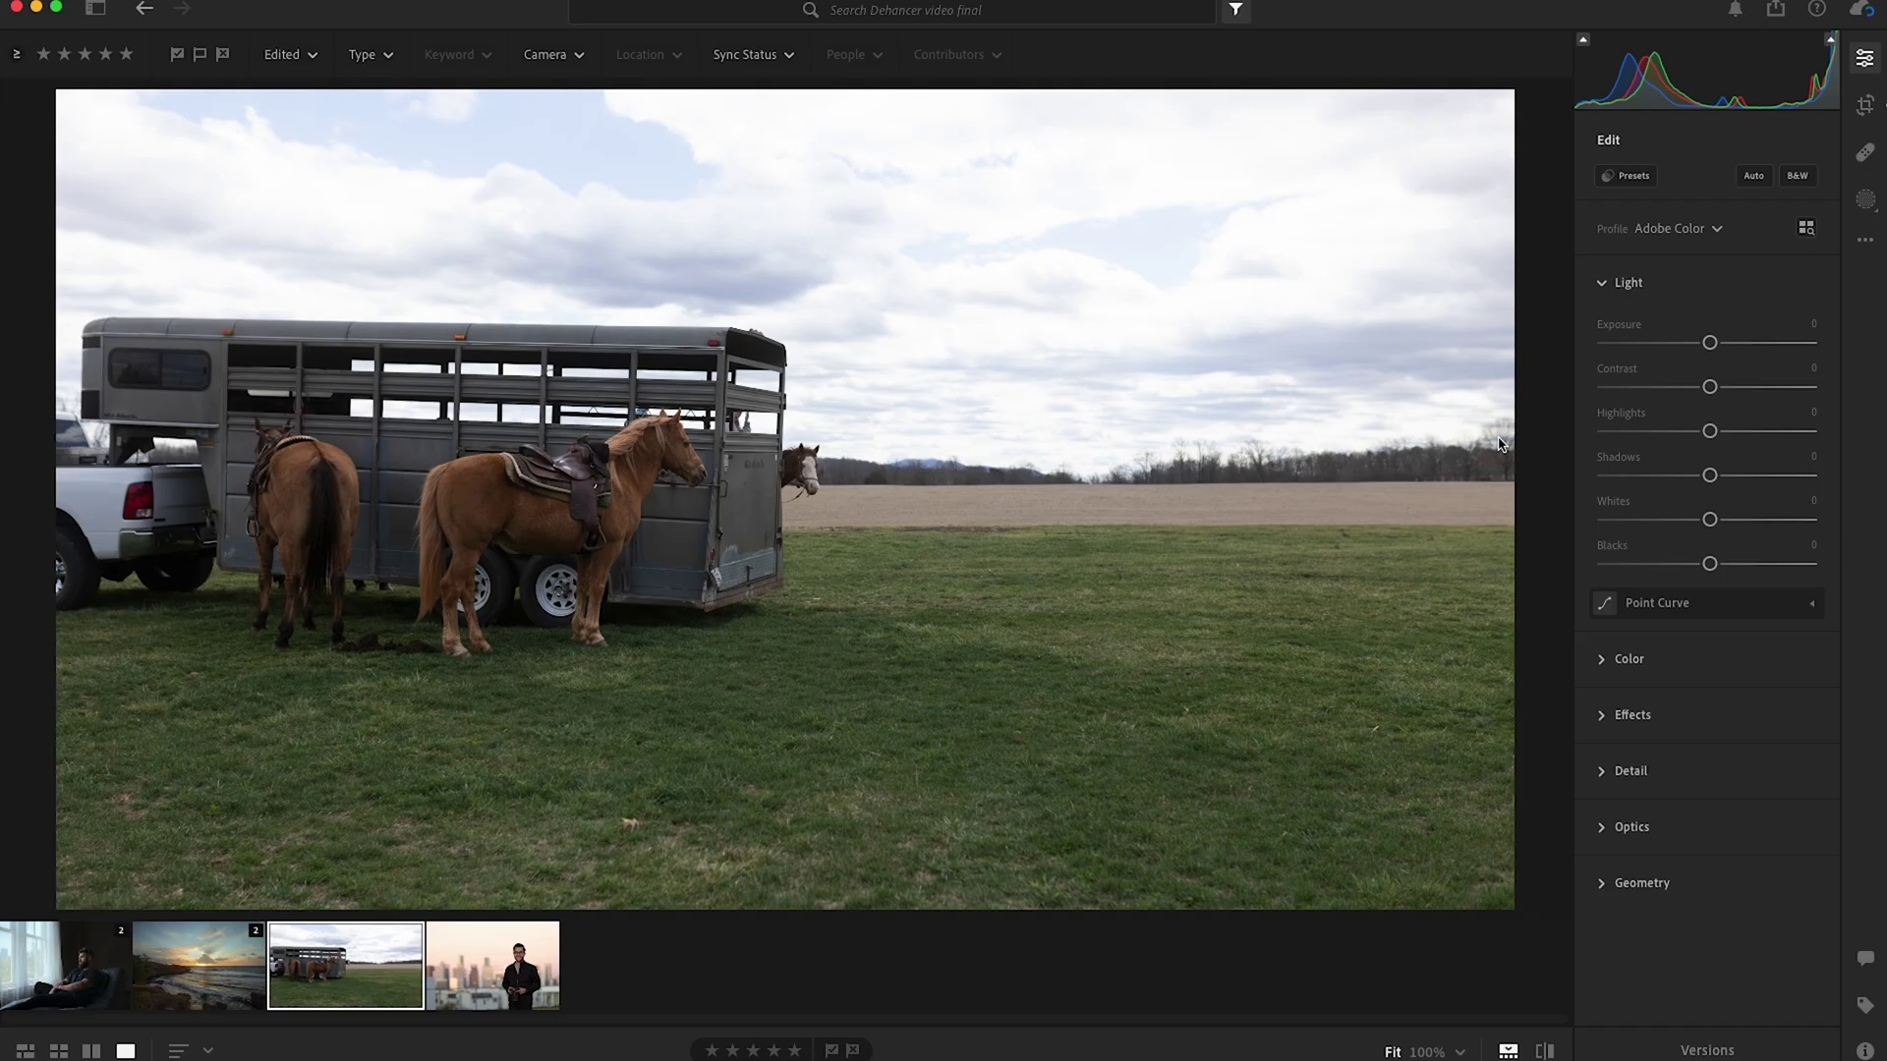
Apply the Dehancer v1 user preset to the horse photo and set Contrast to -60 and Shadows to +18
{"action": "key", "text": "shift+p"}
{"action": "left_click", "coordinate": [1354, 450]}
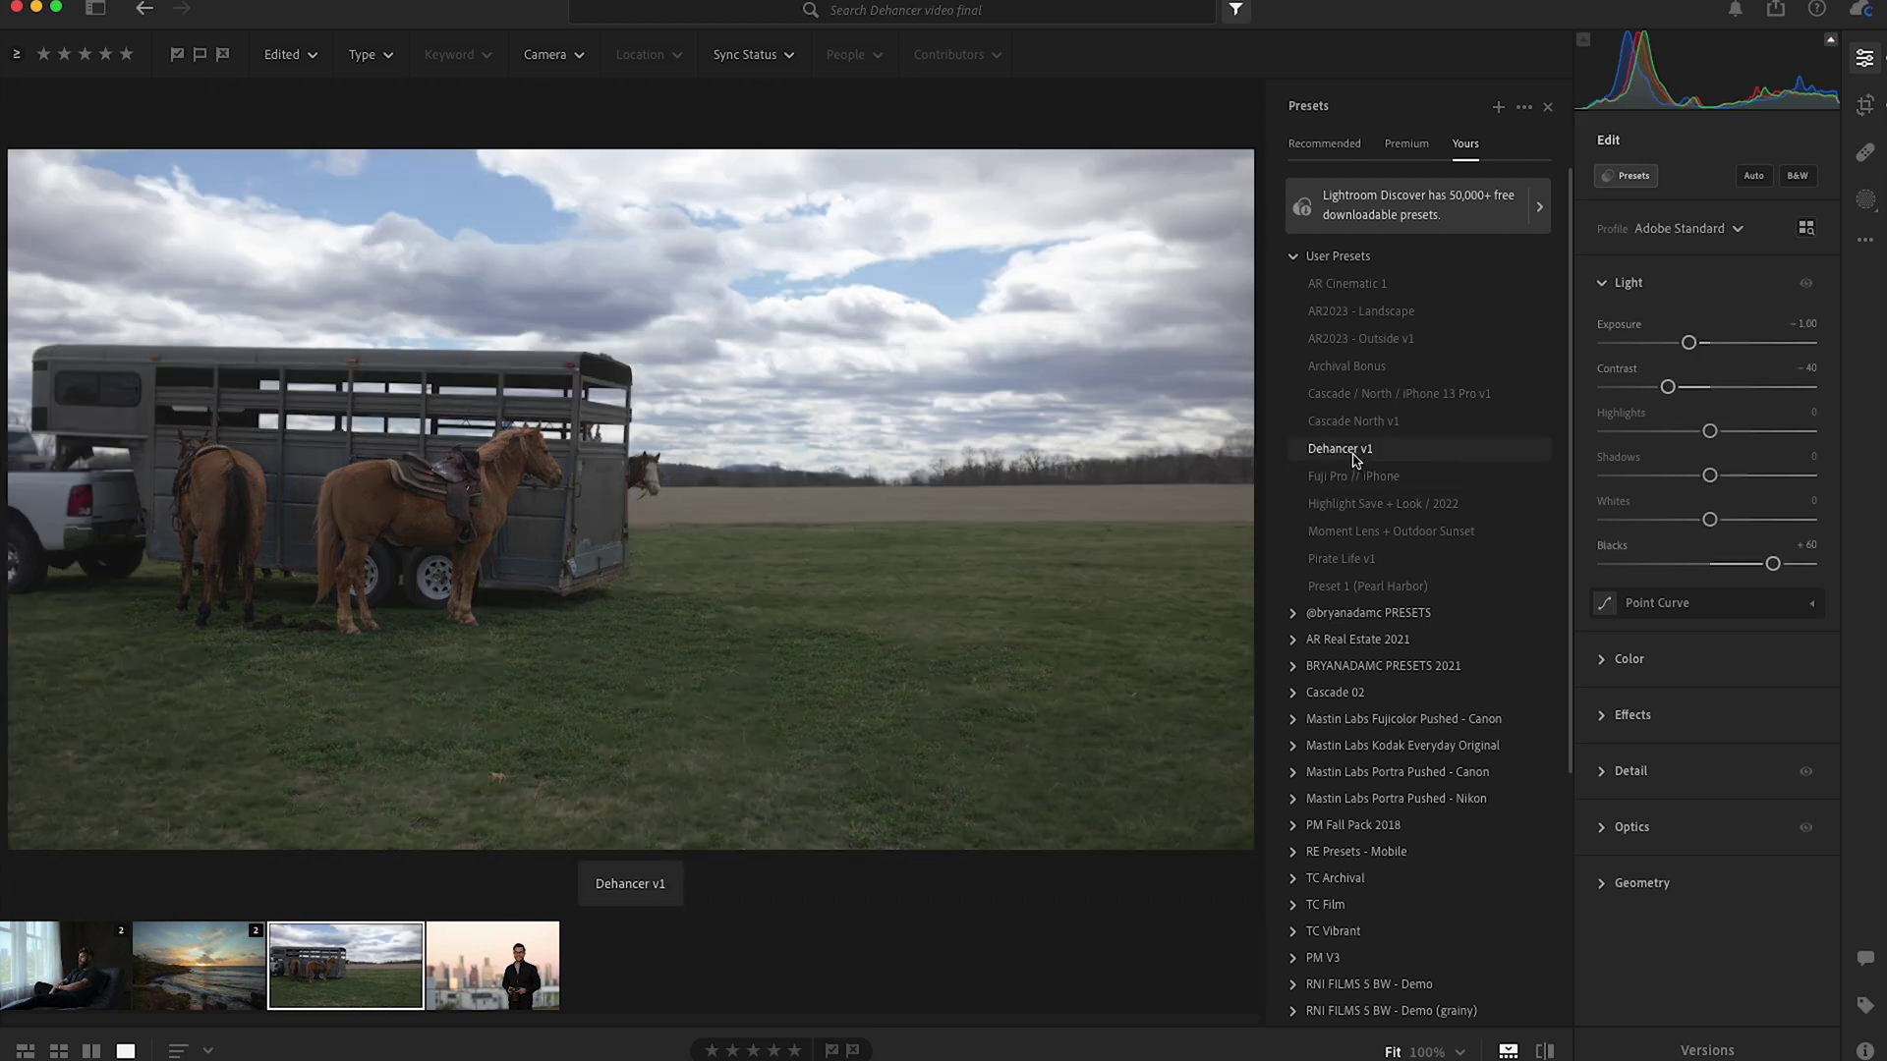
{"action": "left_click", "coordinate": [1648, 174]}
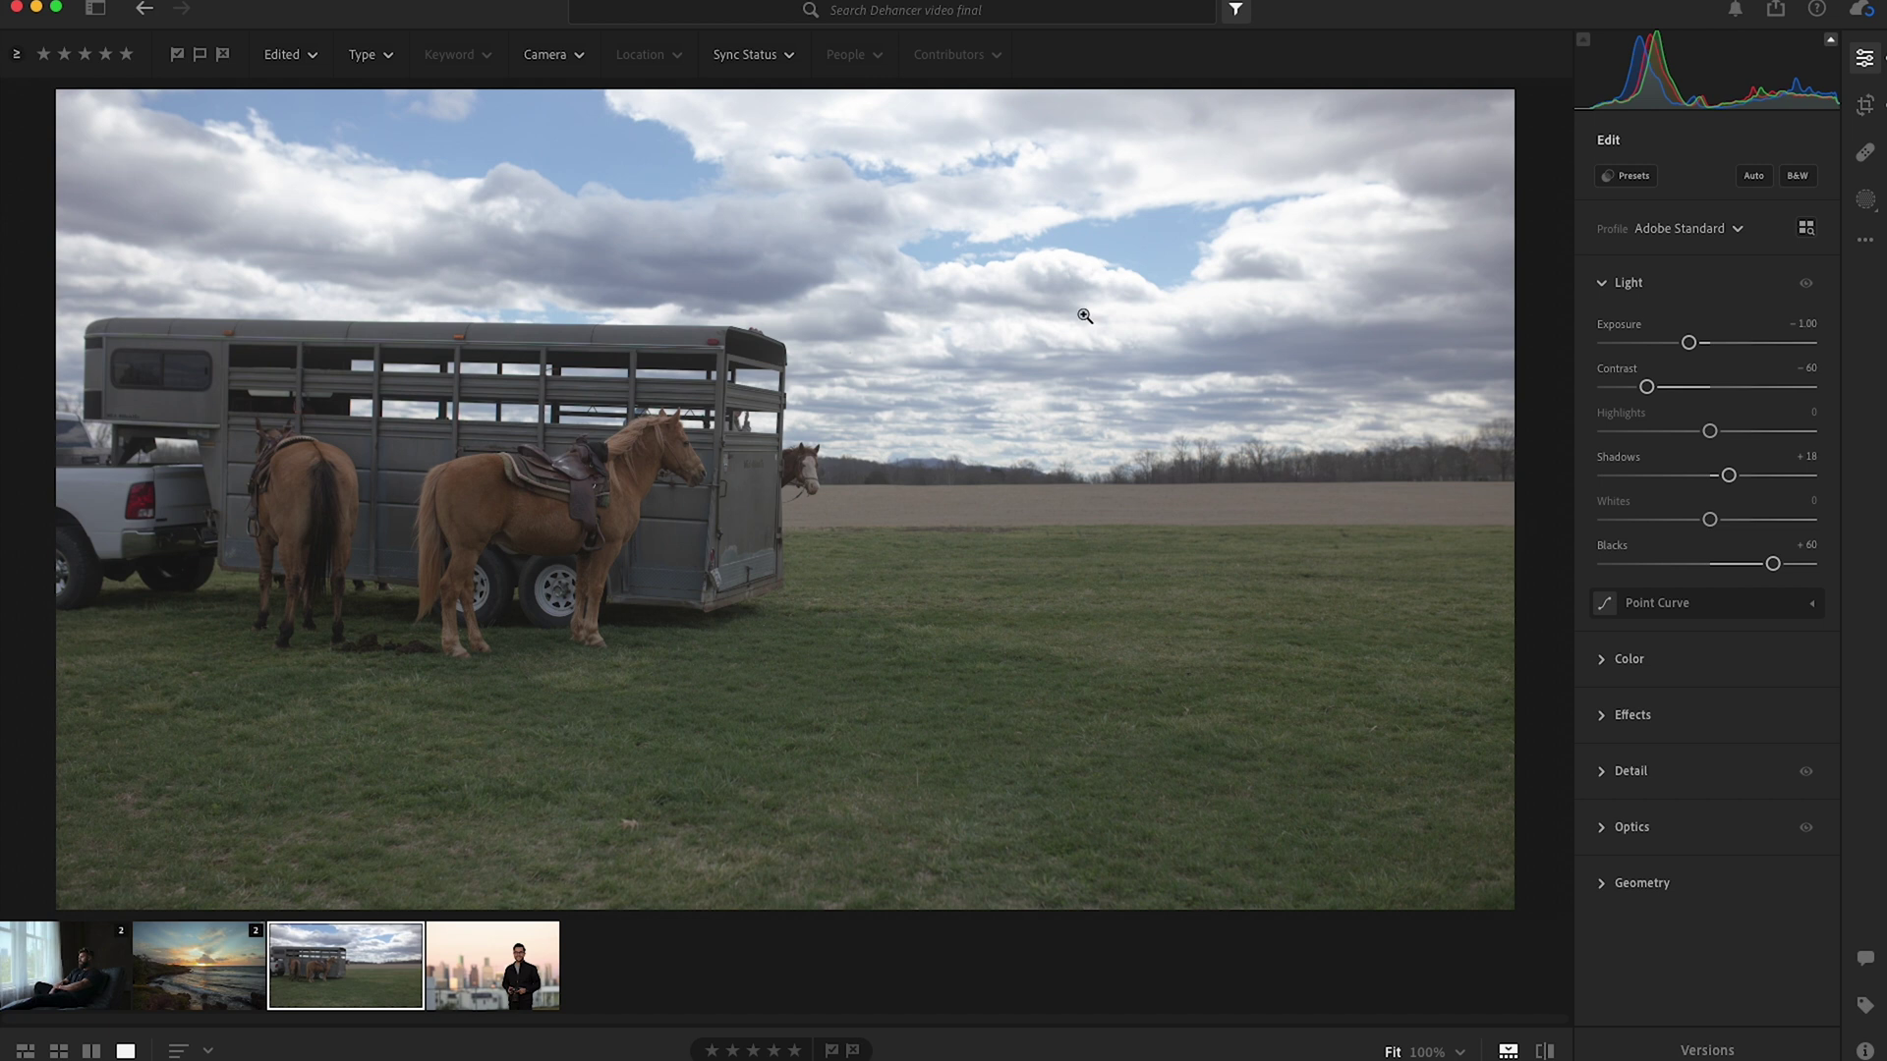
Open the horse photo in Photoshop and choose the Motion Picture film profile Kodak Vision3 50D in Dehancer
{"action": "right_click", "coordinate": [676, 558]}
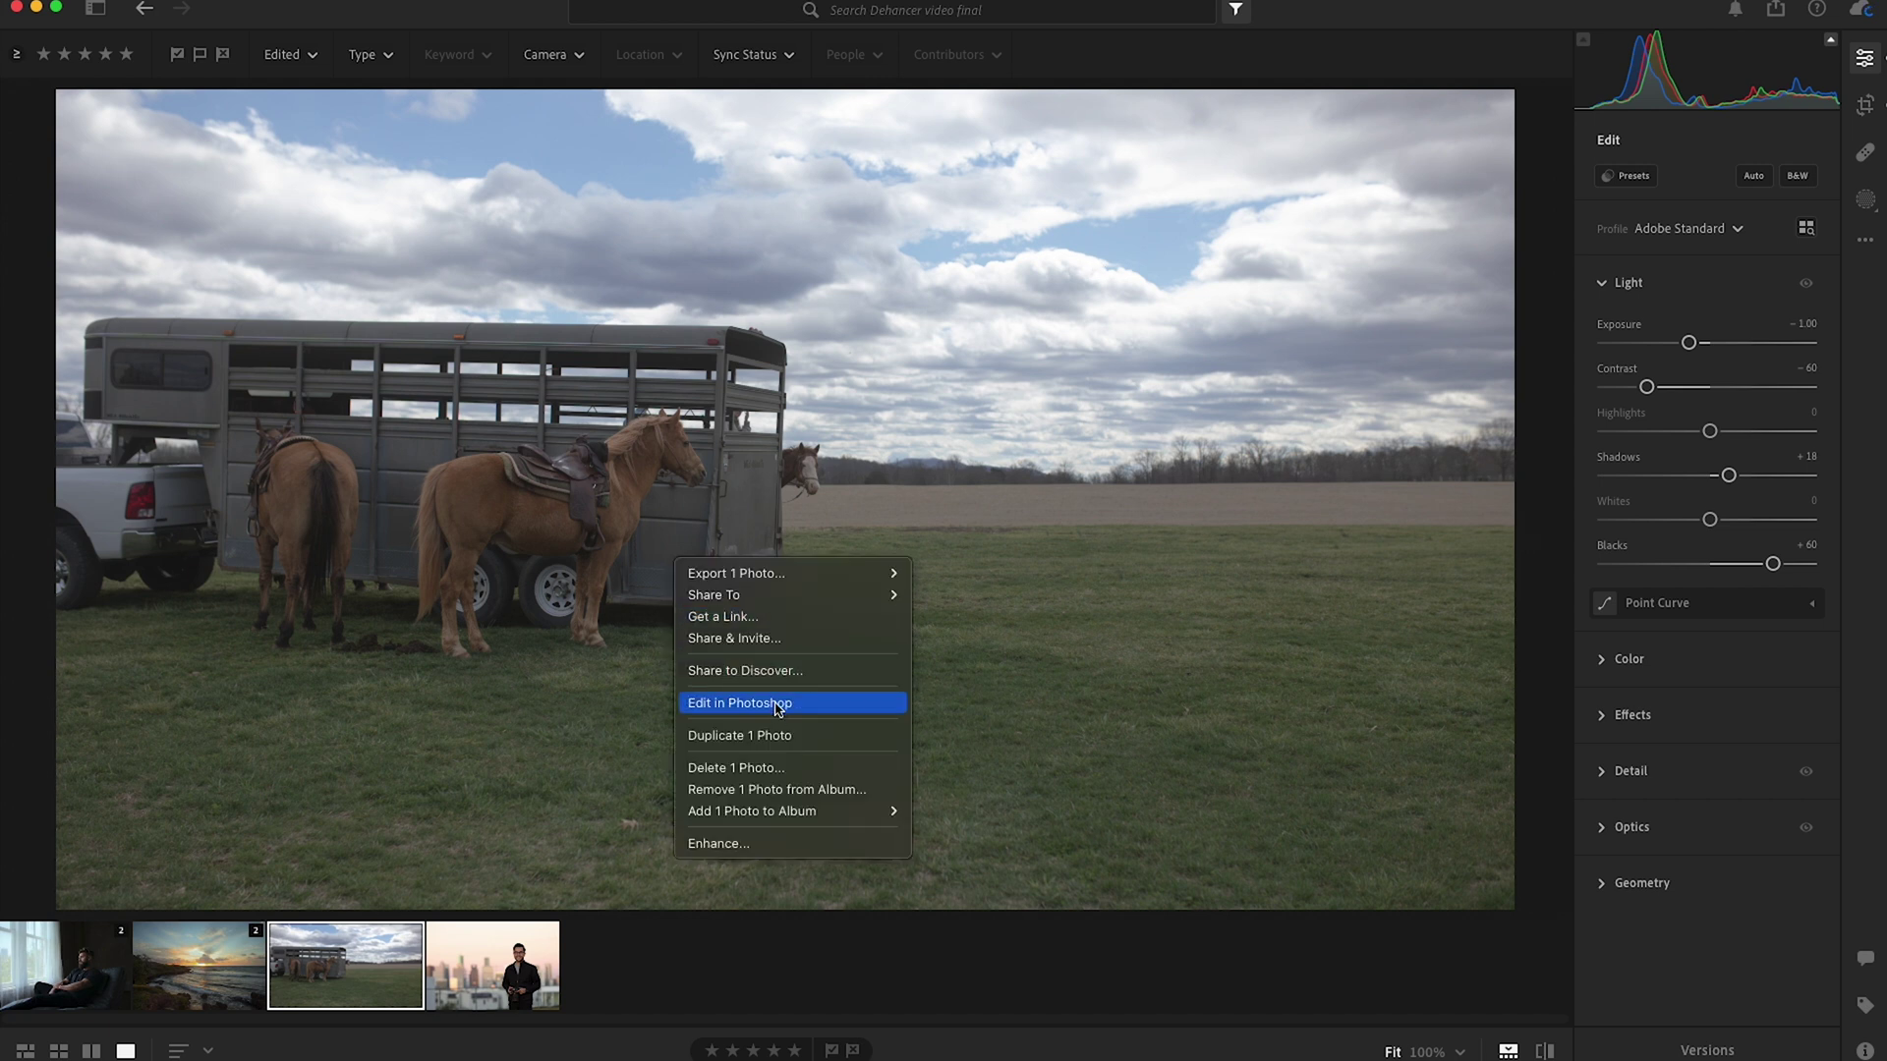
{"action": "left_click", "coordinate": [778, 704]}
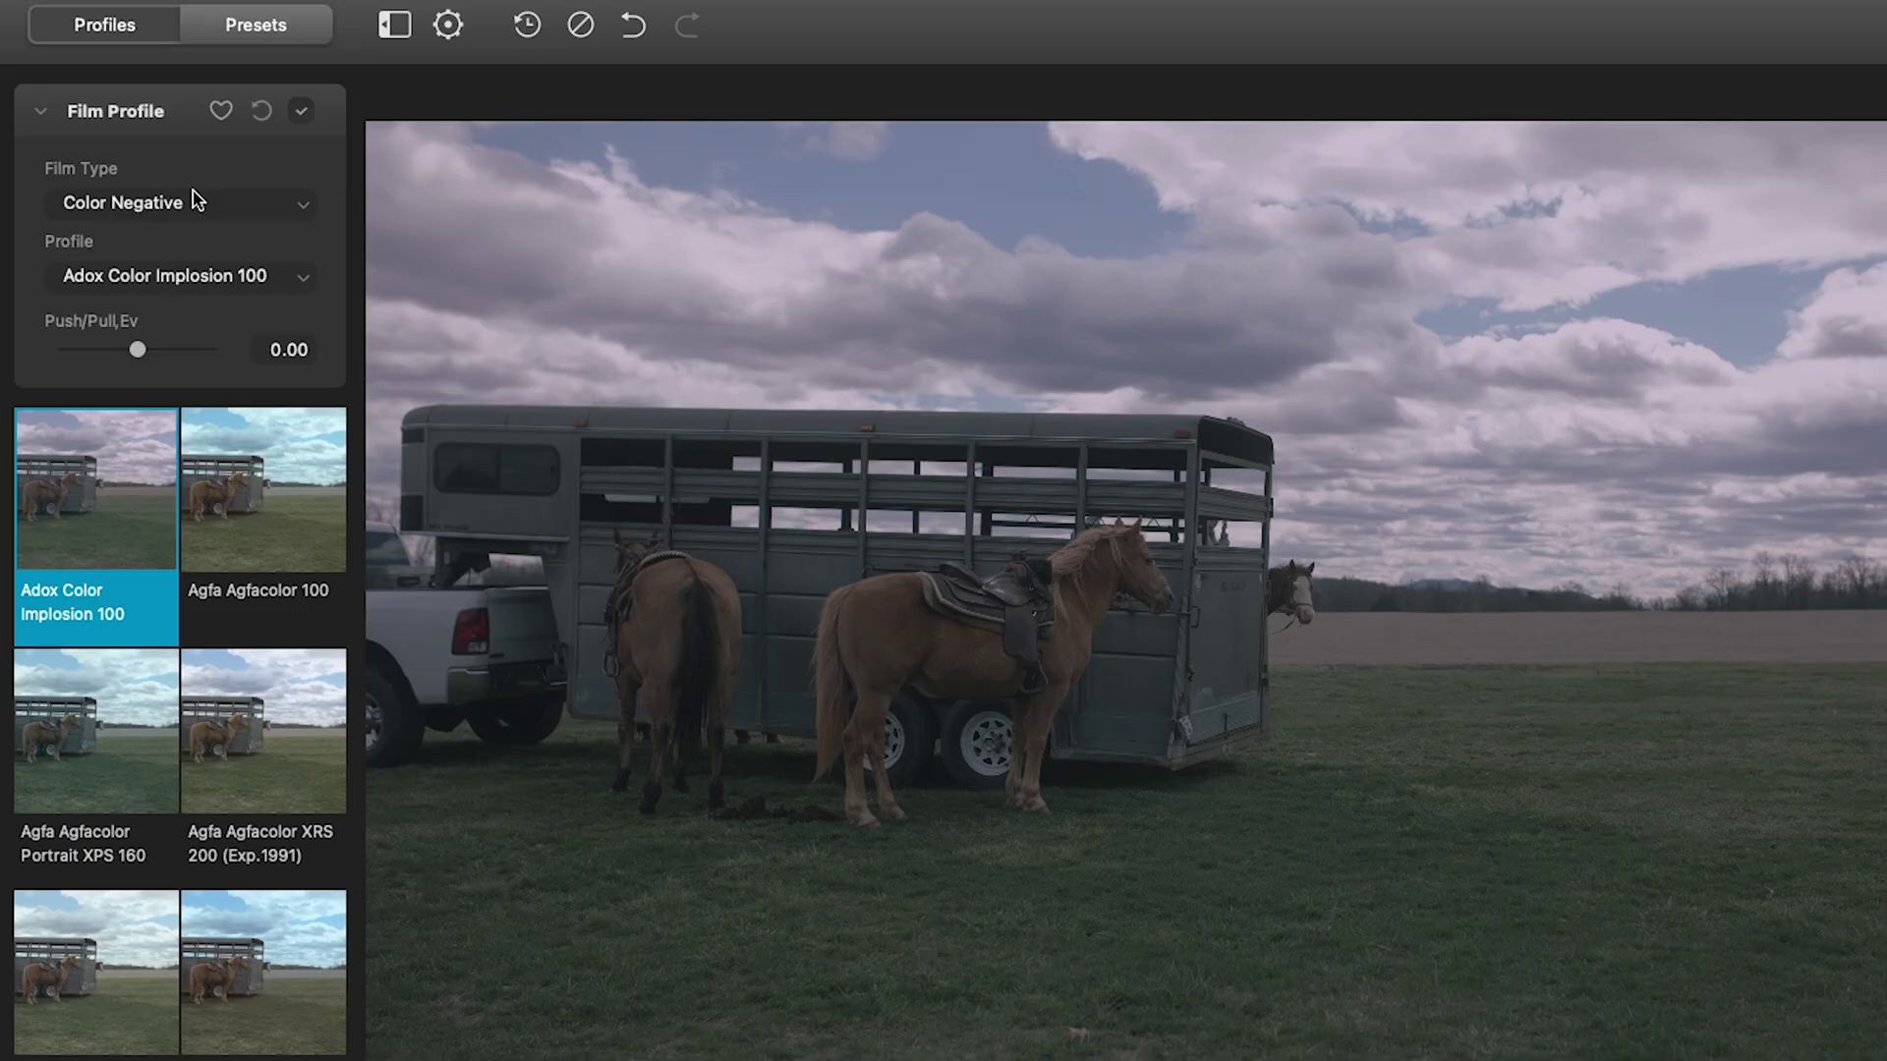
{"action": "left_click", "coordinate": [145, 174]}
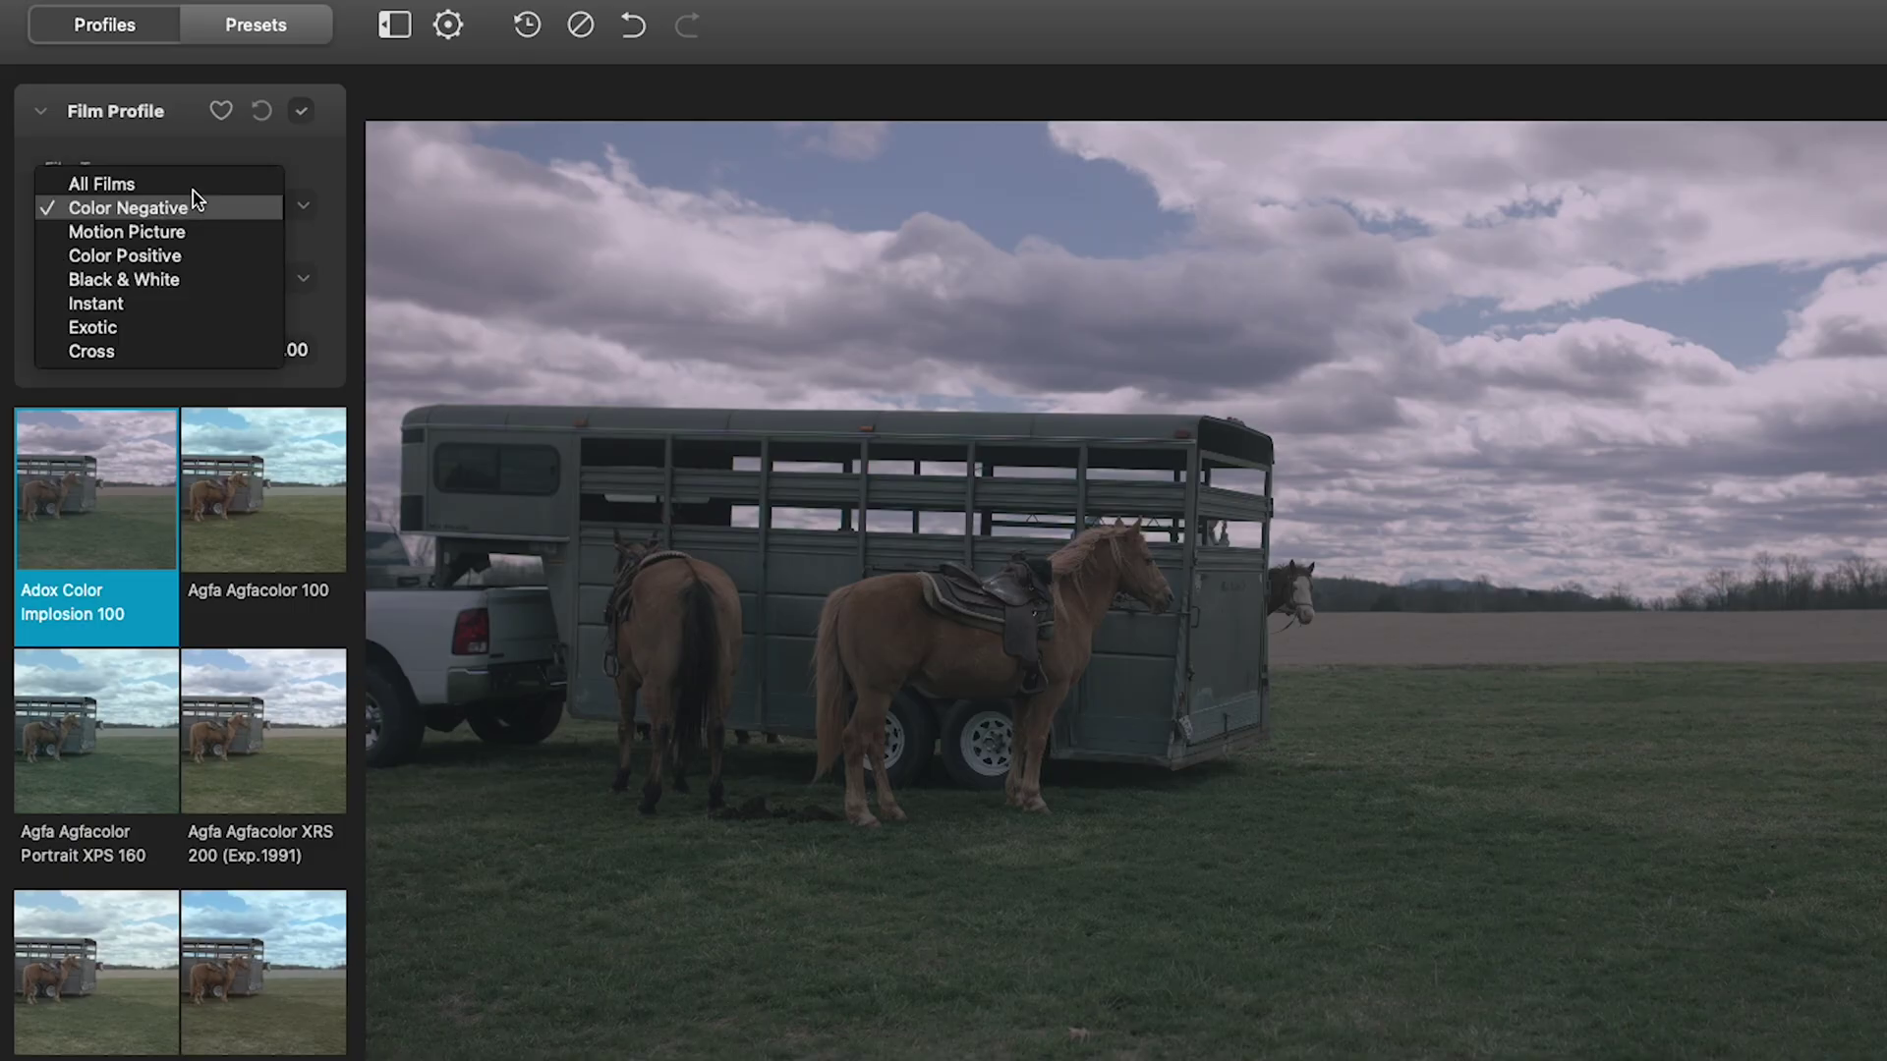
{"action": "left_click", "coordinate": [202, 239]}
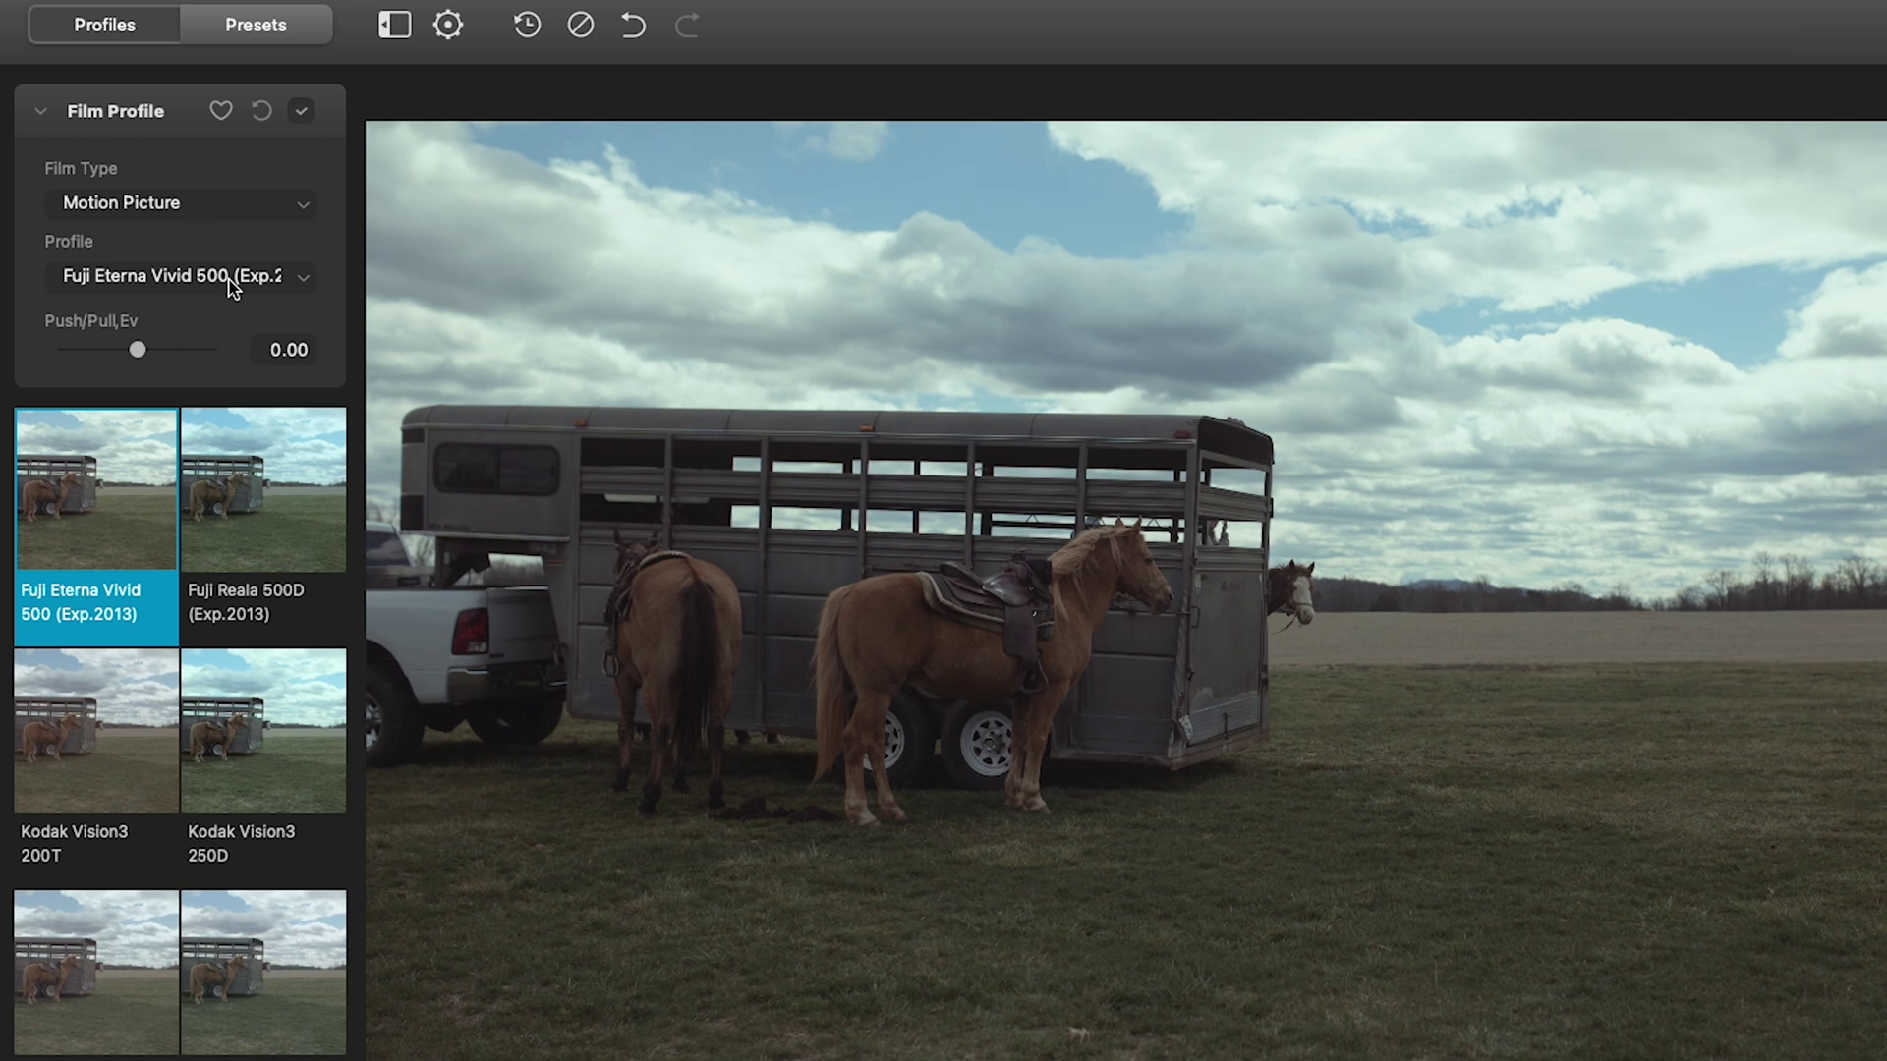
{"action": "left_click", "coordinate": [232, 285]}
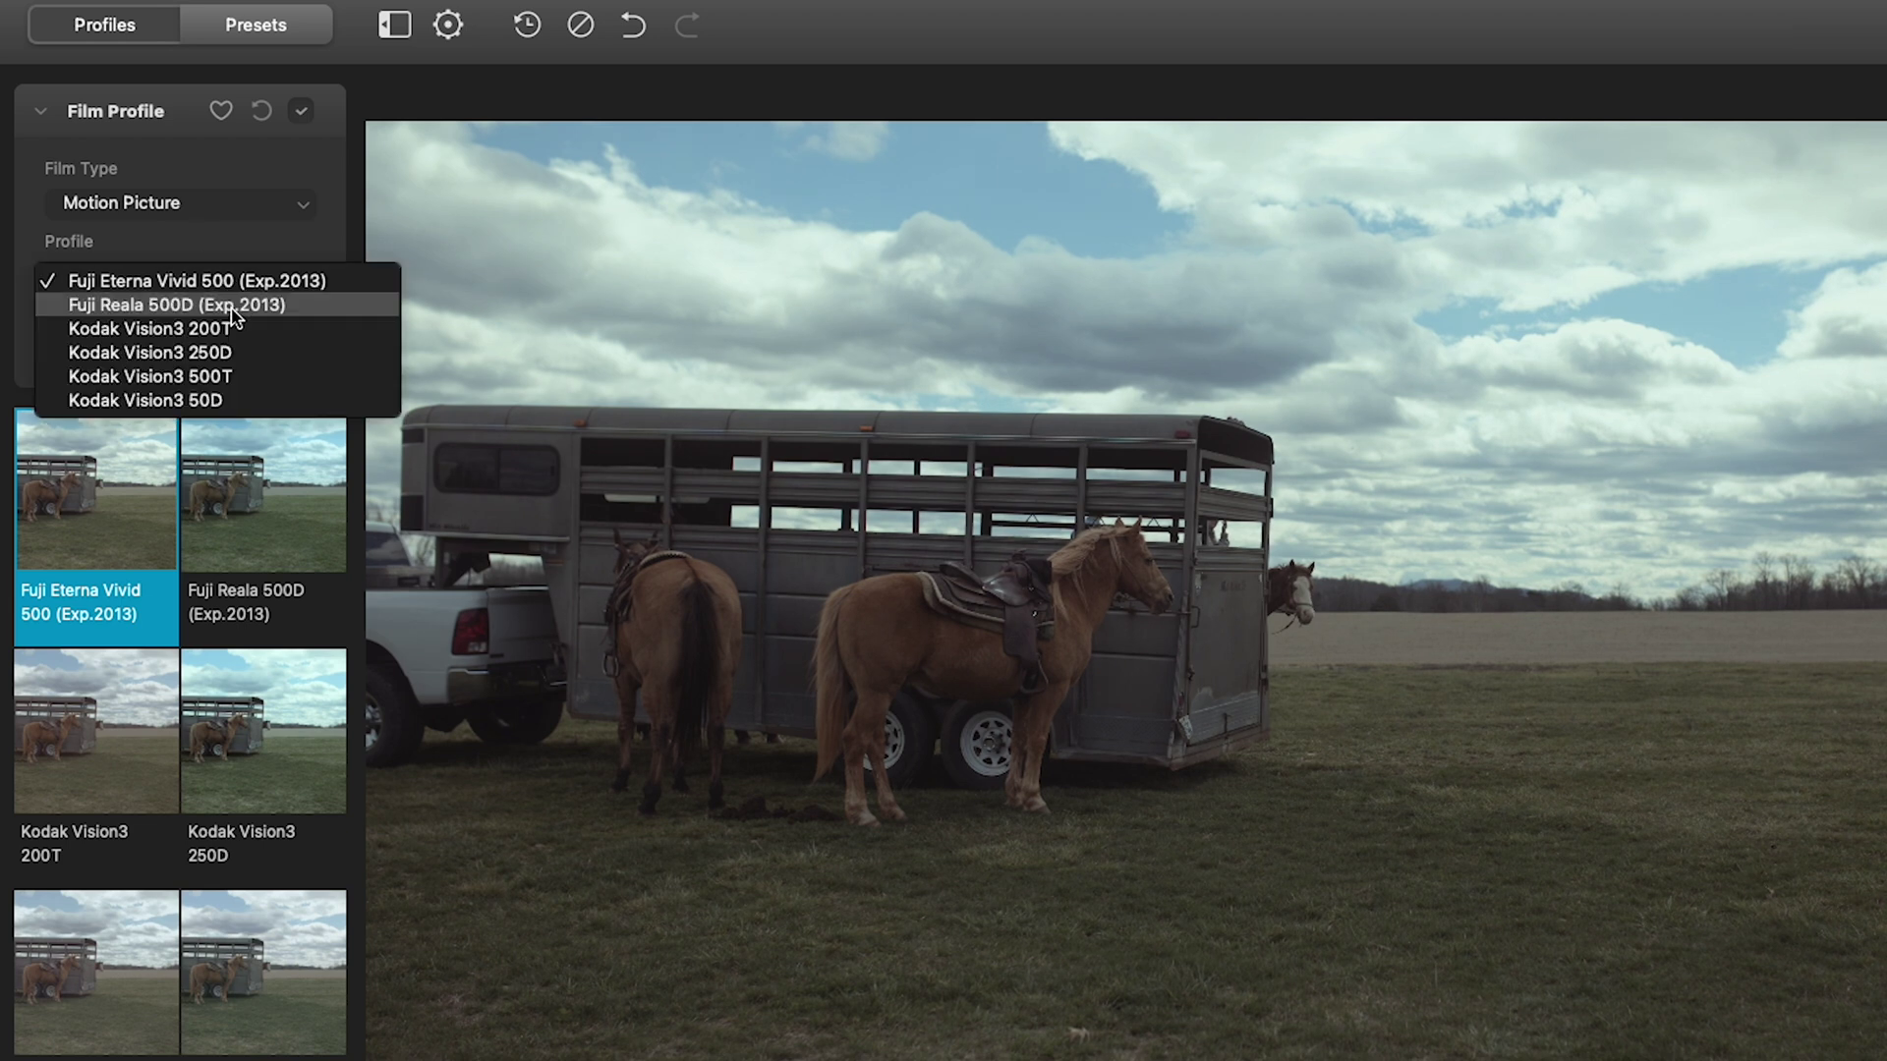
{"action": "left_click", "coordinate": [233, 406]}
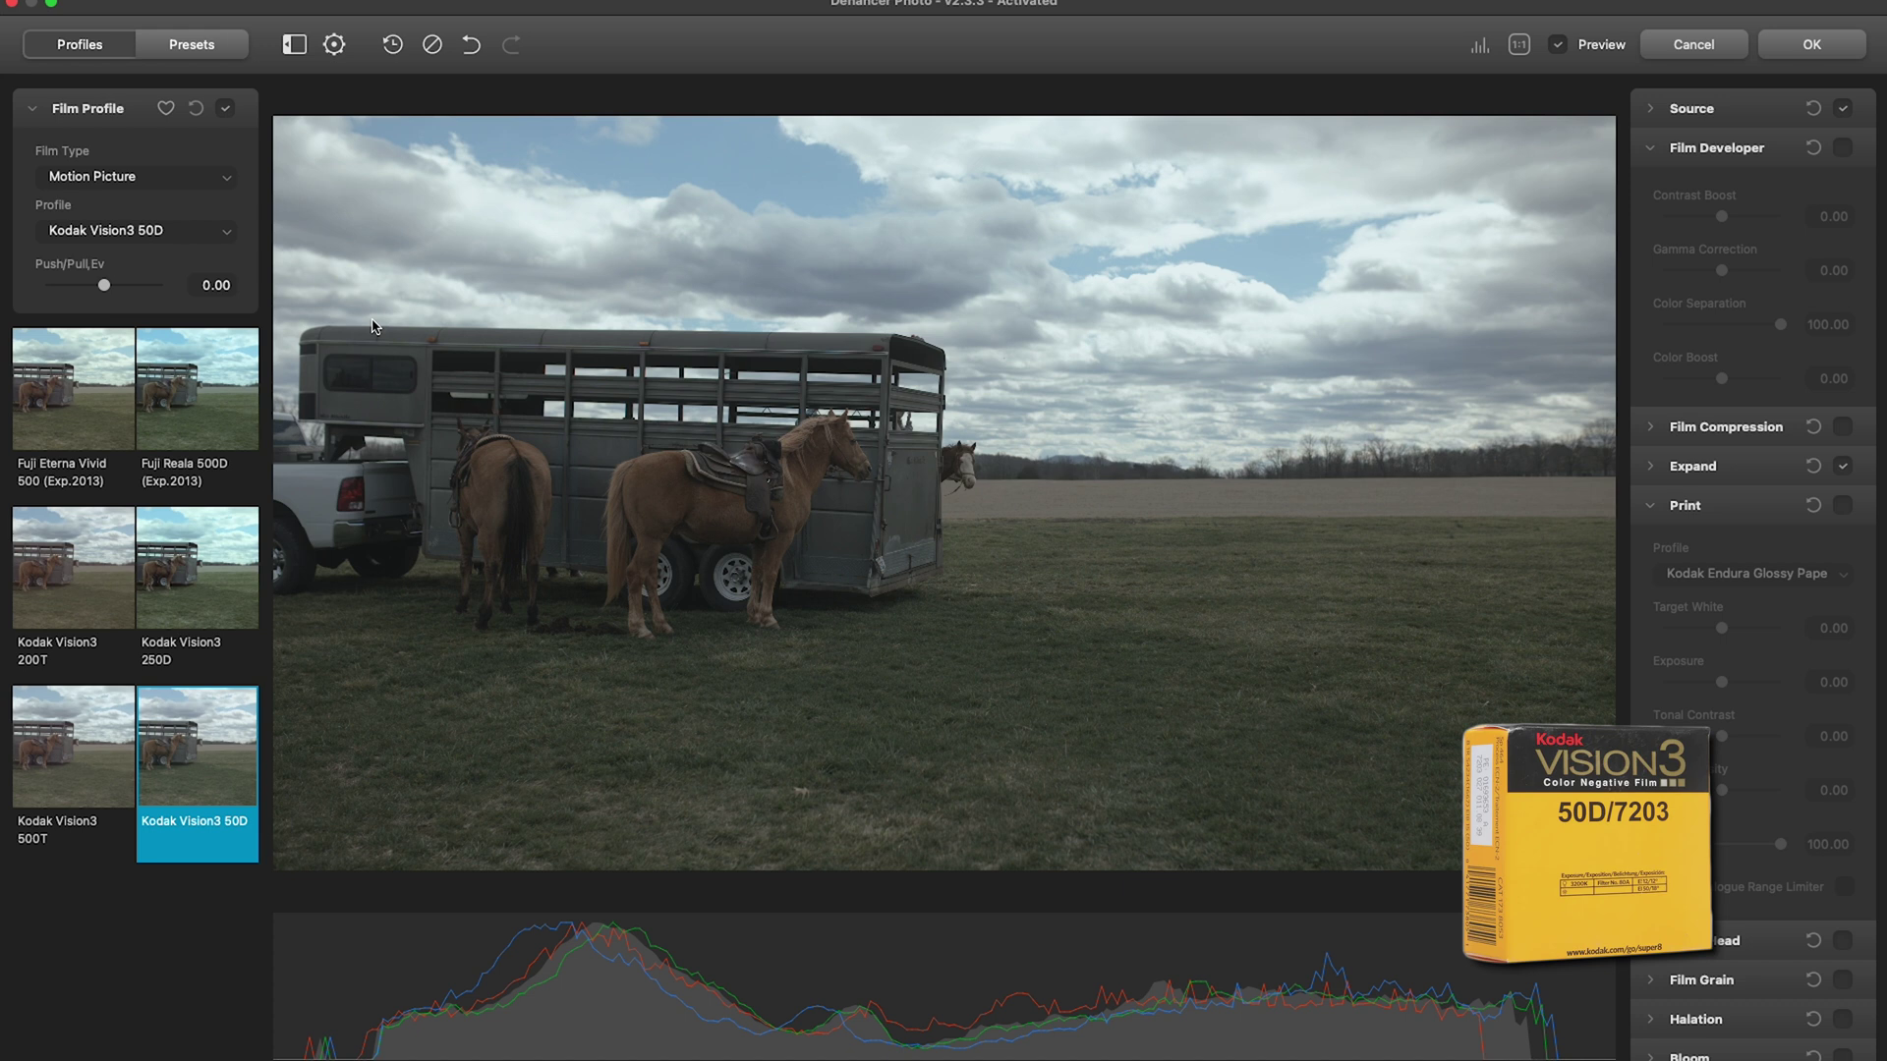
Try the Fuji Reala 500D and Kodak Vision3 200T profiles and settle on Kodak Vision3 250D
{"action": "left_click", "coordinate": [167, 234]}
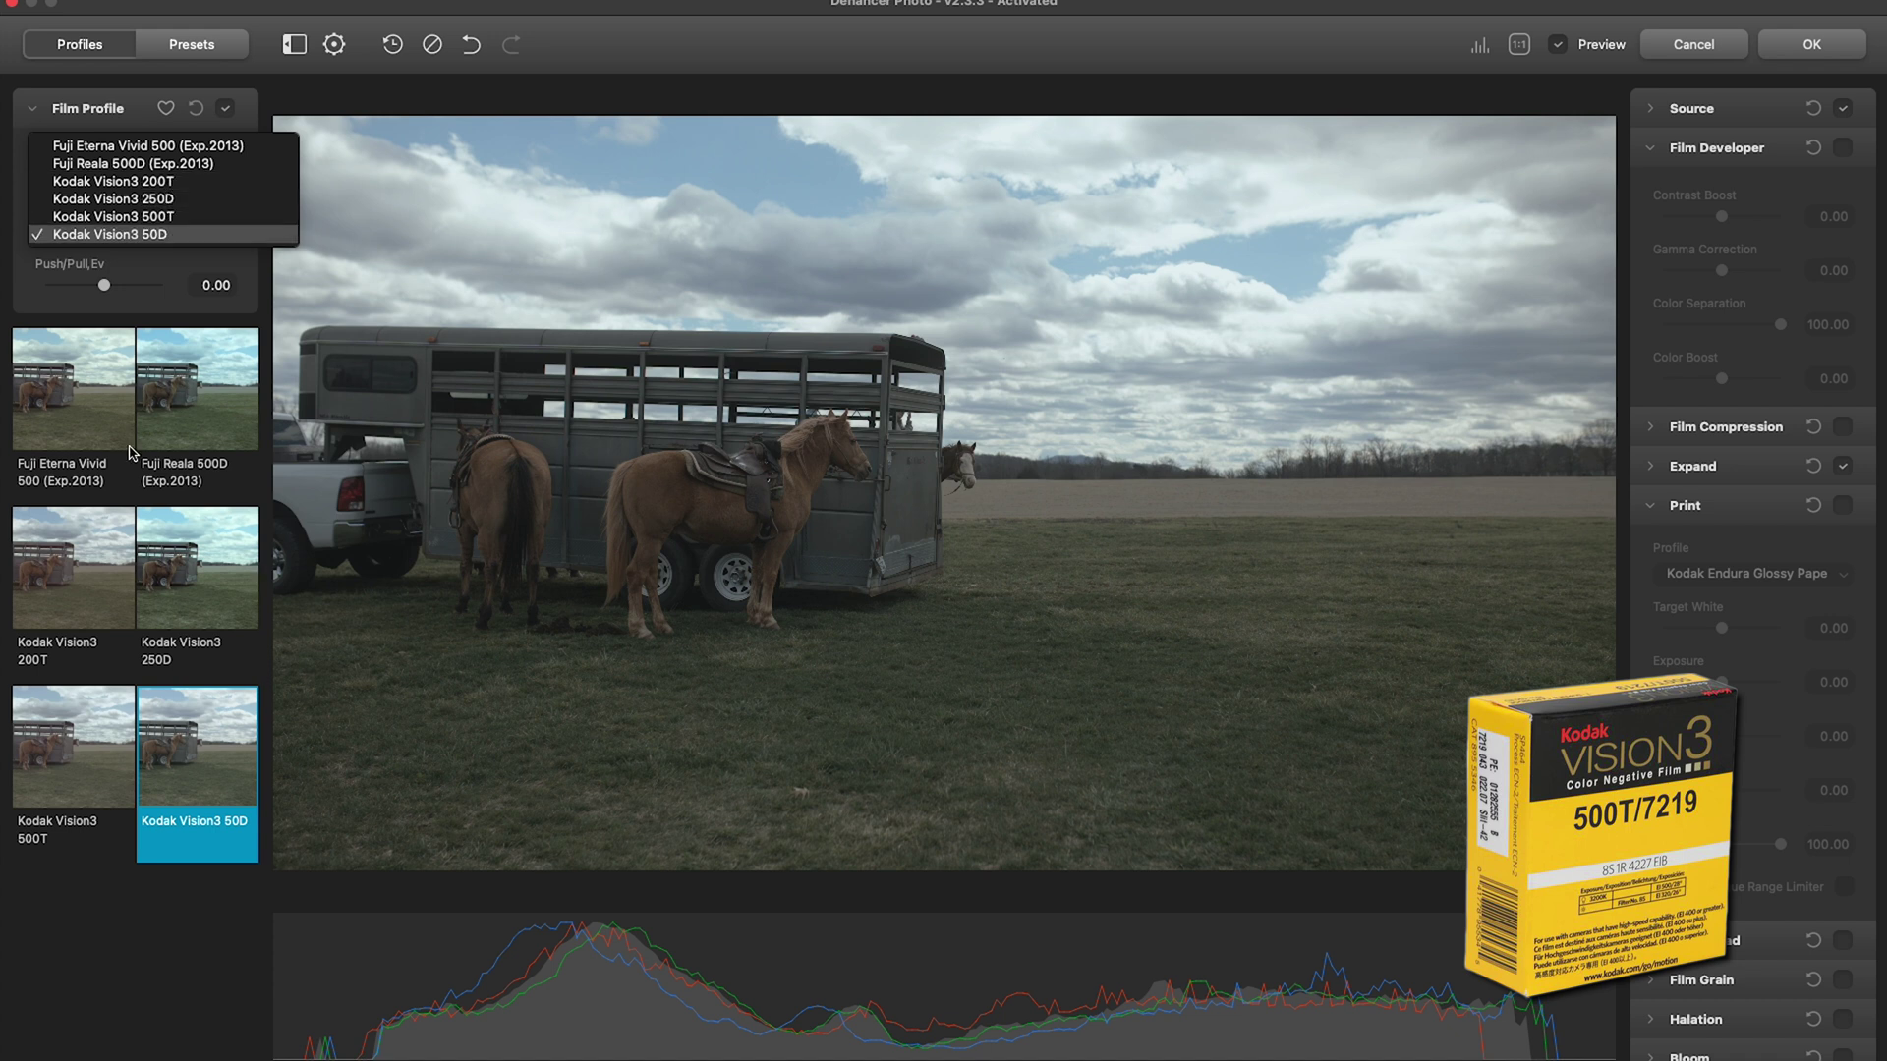
{"action": "left_click", "coordinate": [133, 163]}
{"action": "key", "text": "Right"}
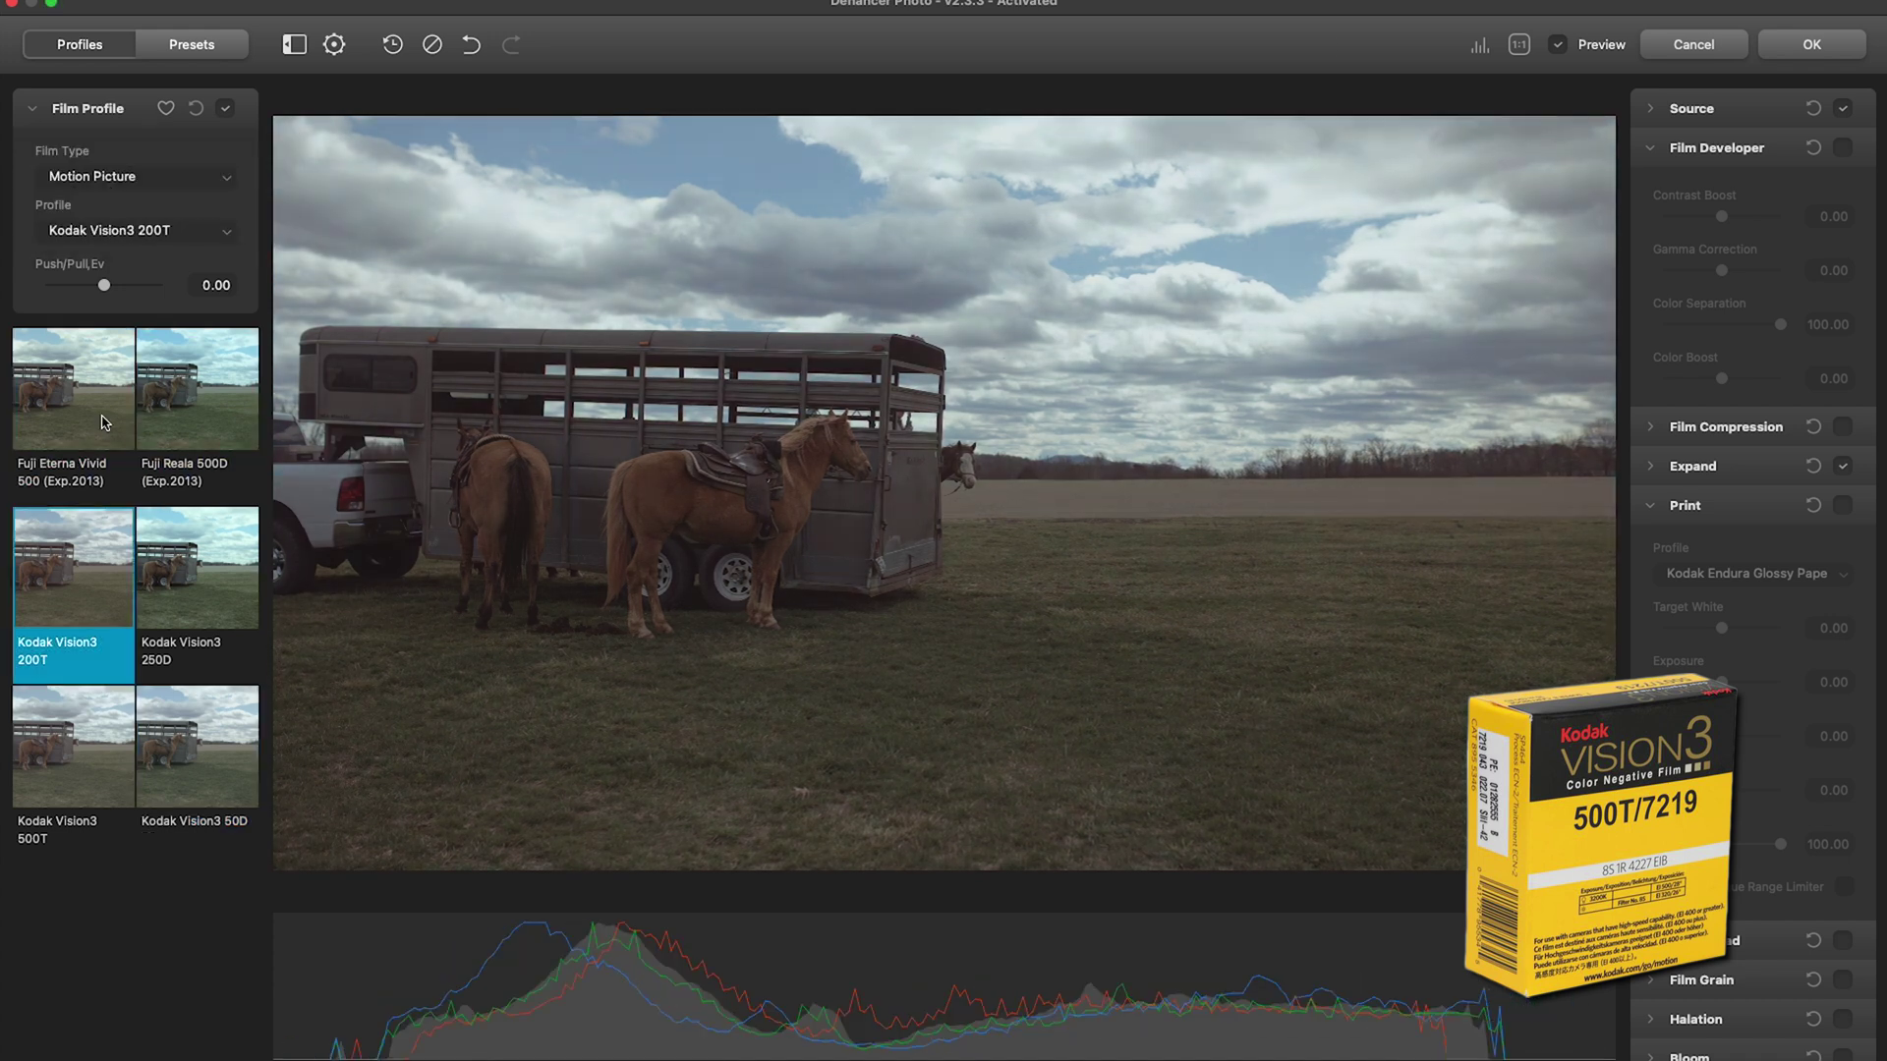
{"action": "key", "text": "Right"}
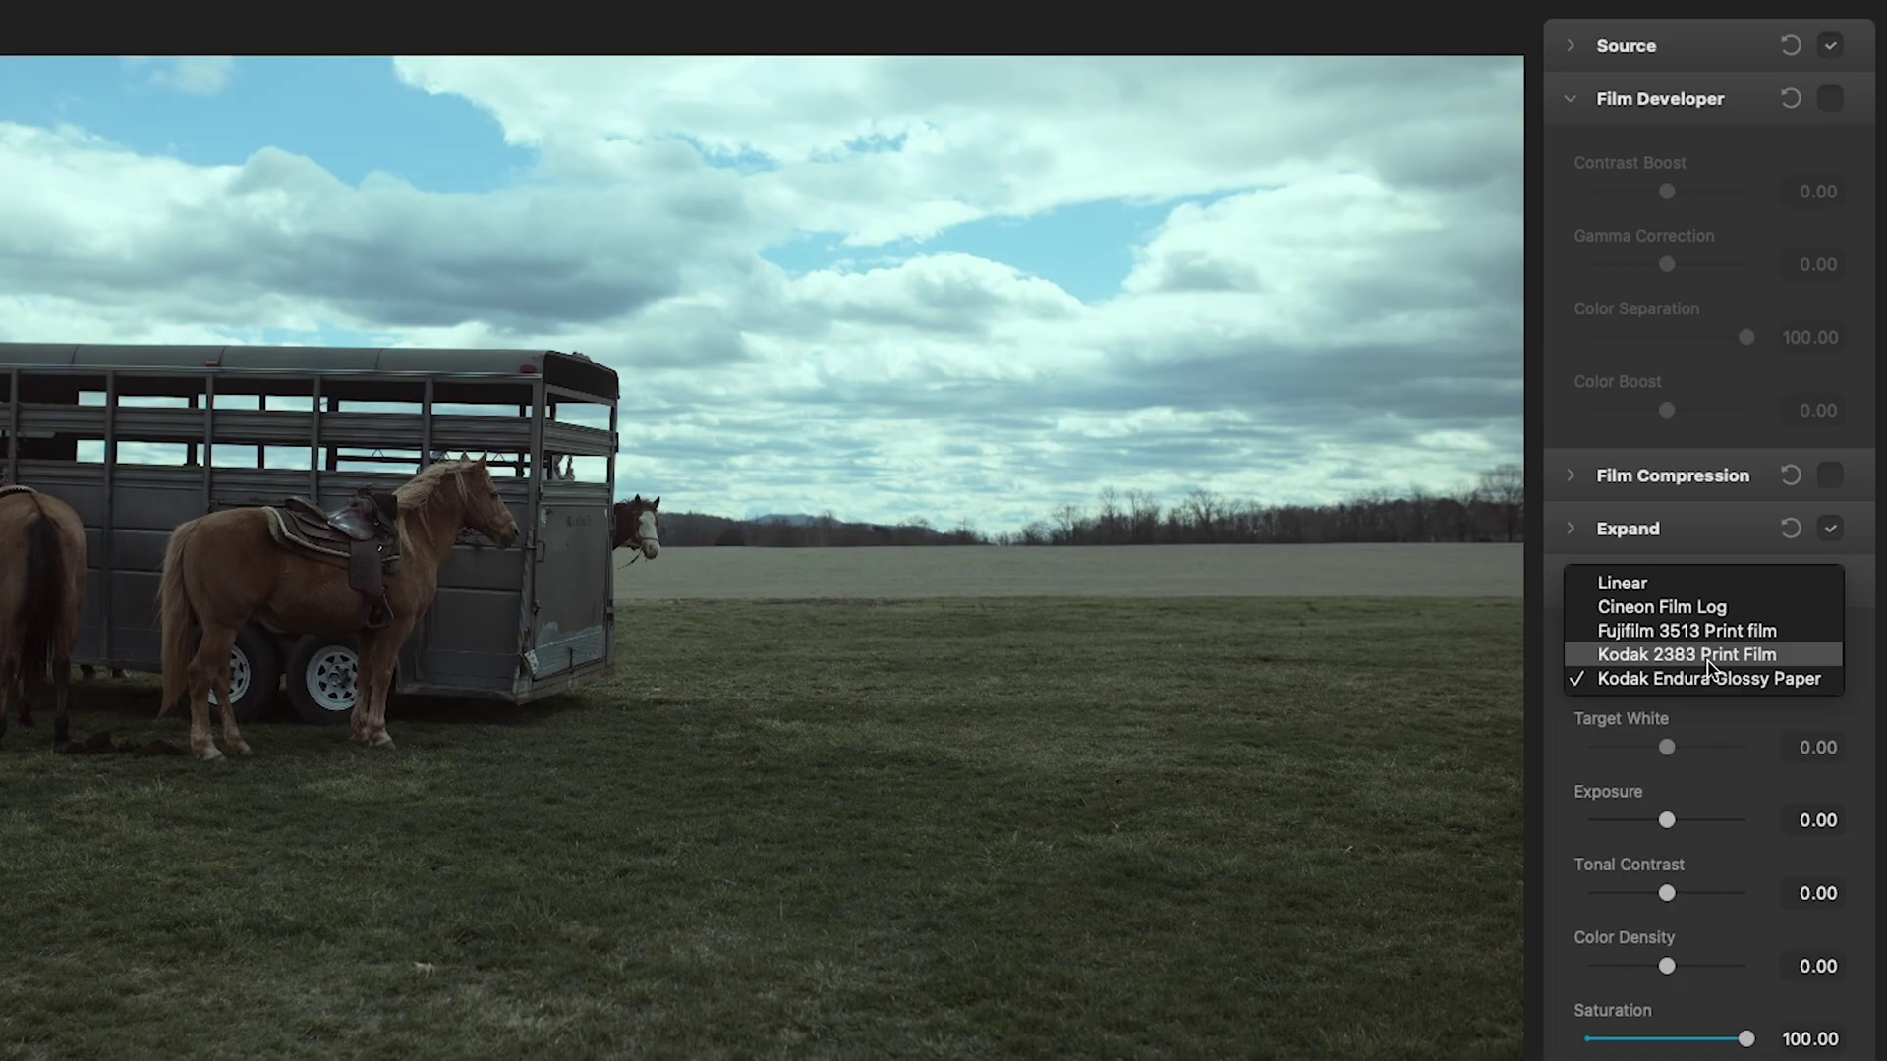
Choose the Kodak 2383 Print Film print profile and compare the Vision3 500T and 50D profiles before reselecting 250D
{"action": "left_click", "coordinate": [1708, 654]}
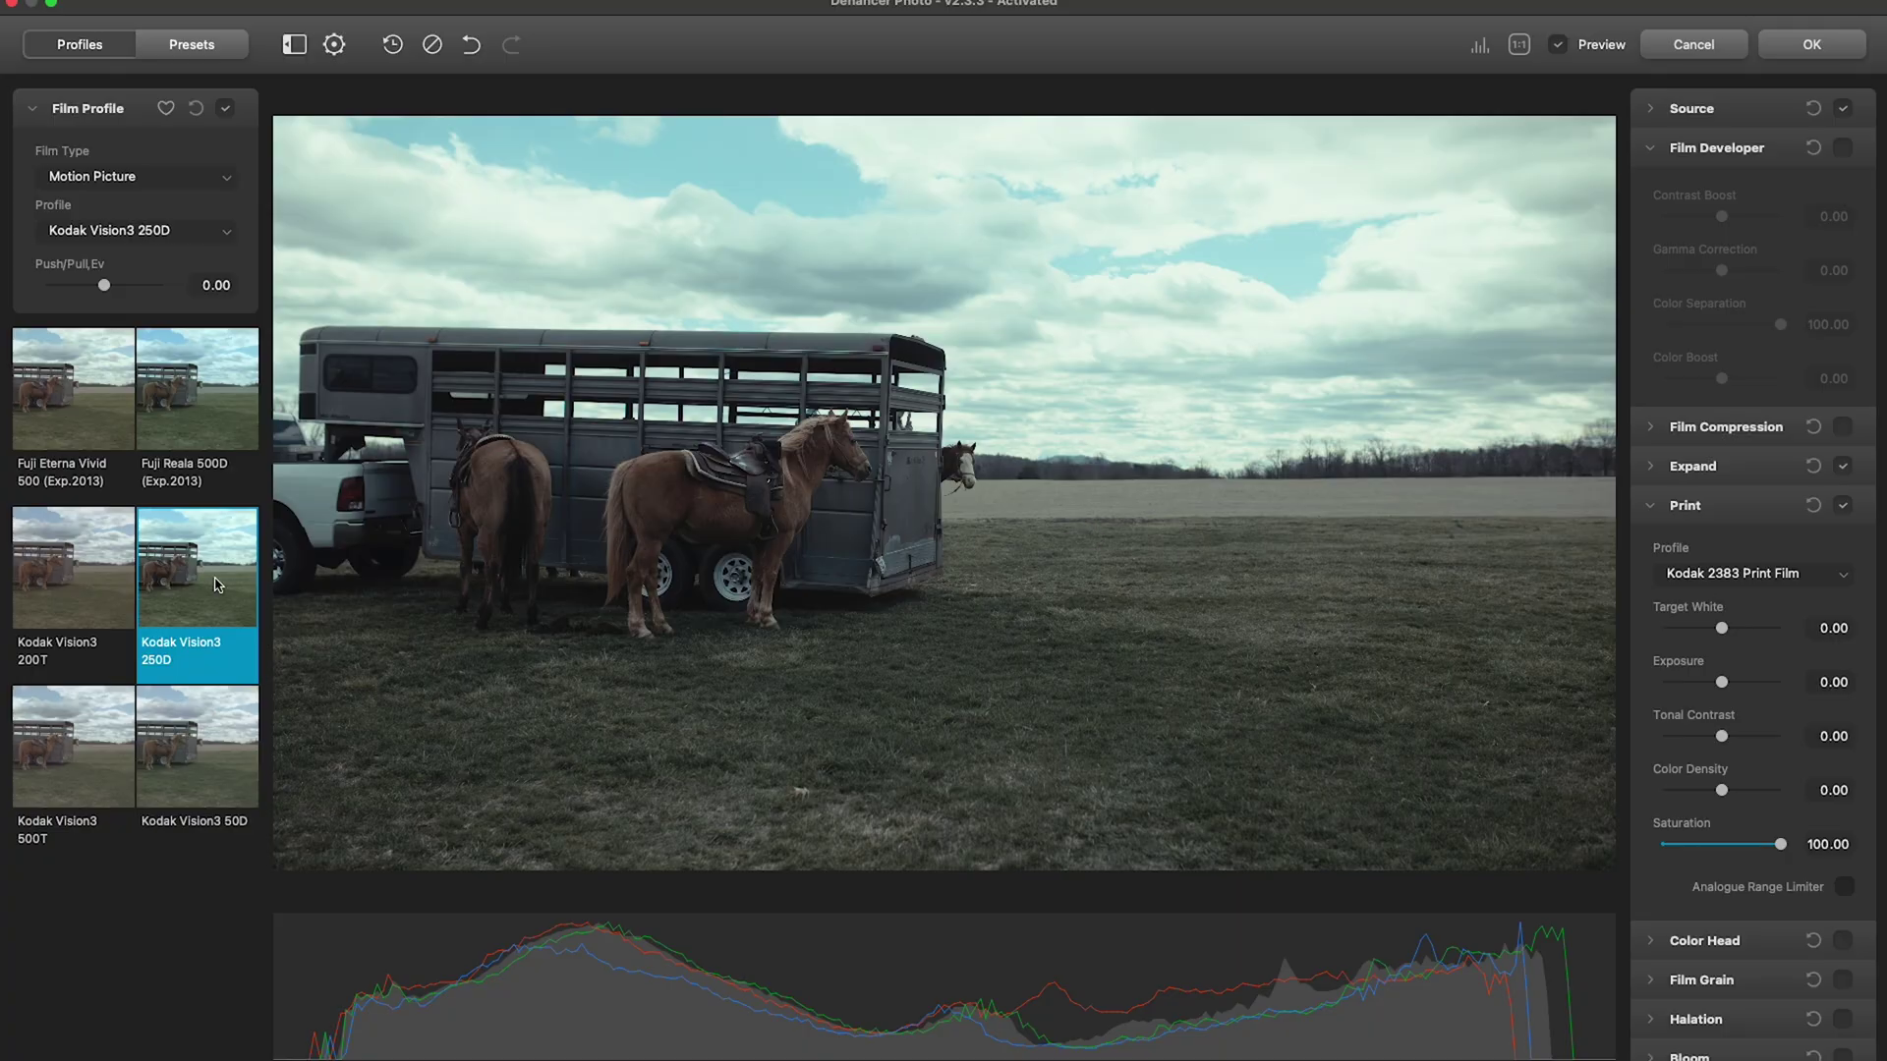
{"action": "key", "text": "Right"}
{"action": "key", "text": "Right"}
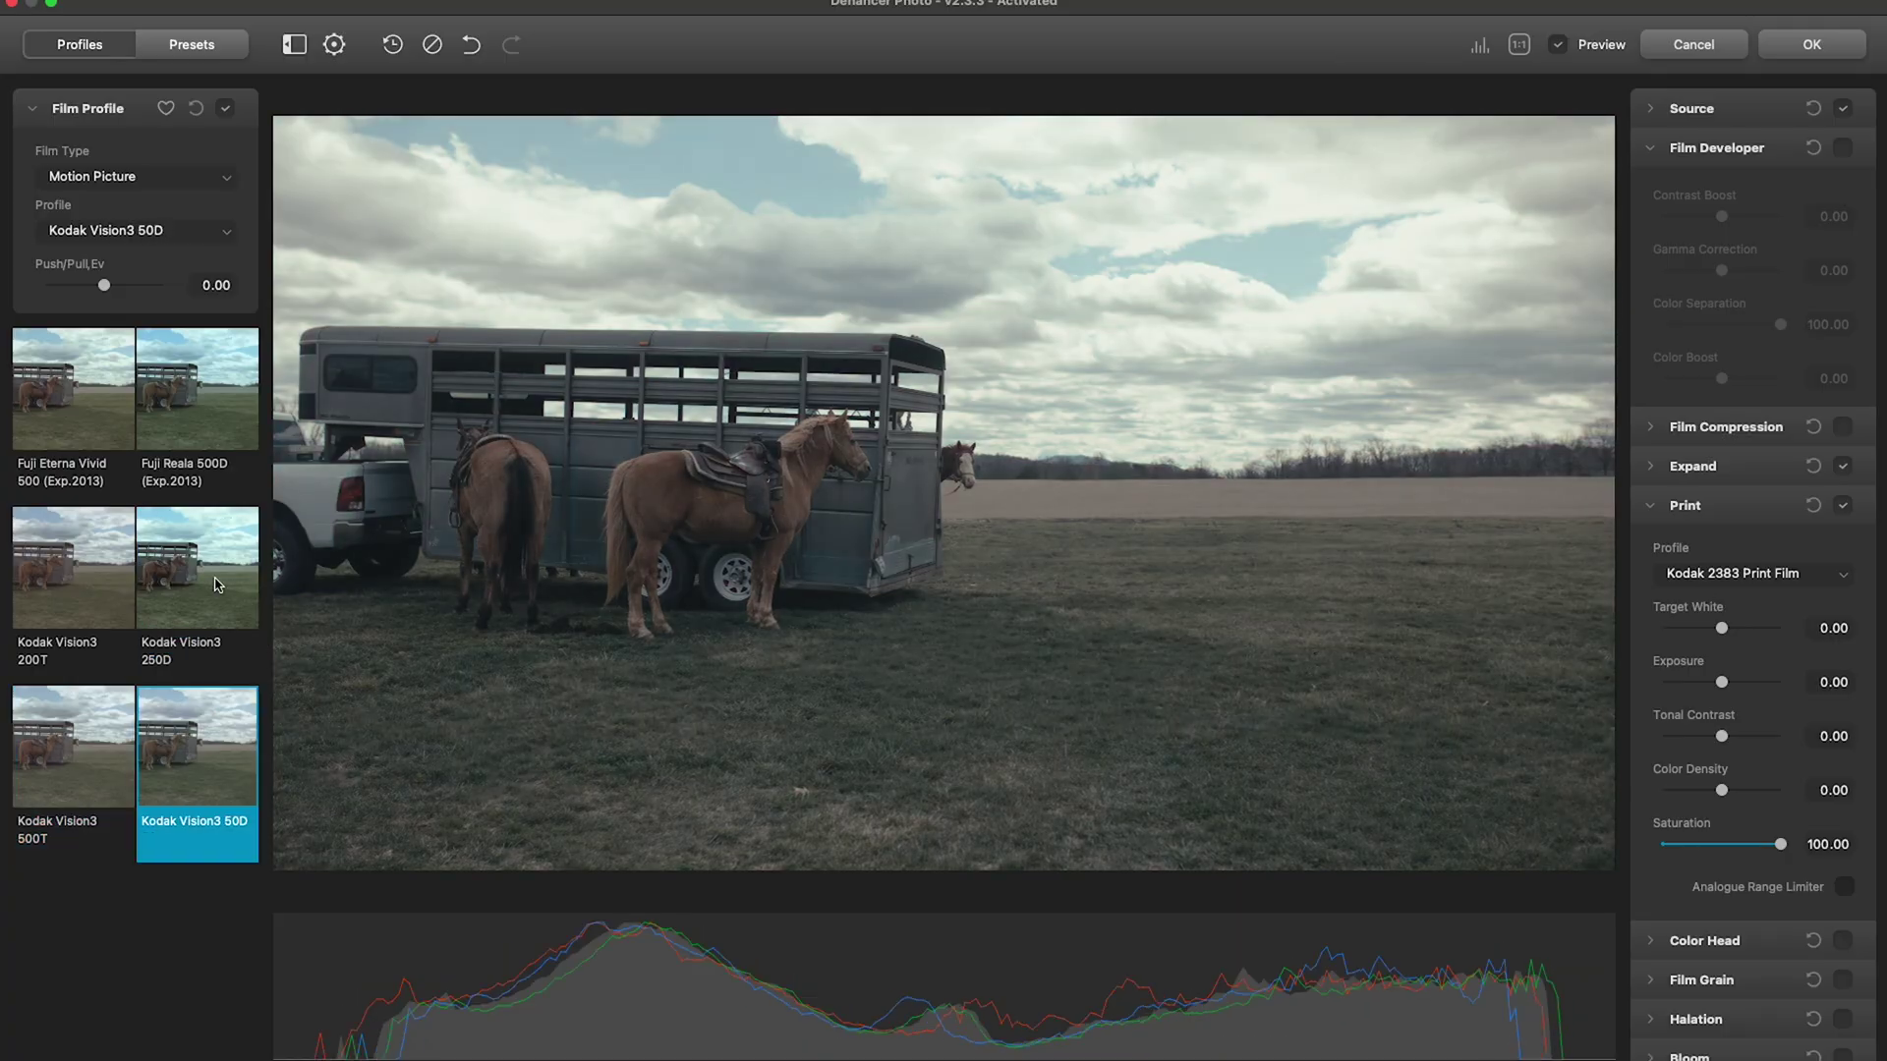
{"action": "left_click", "coordinate": [218, 584]}
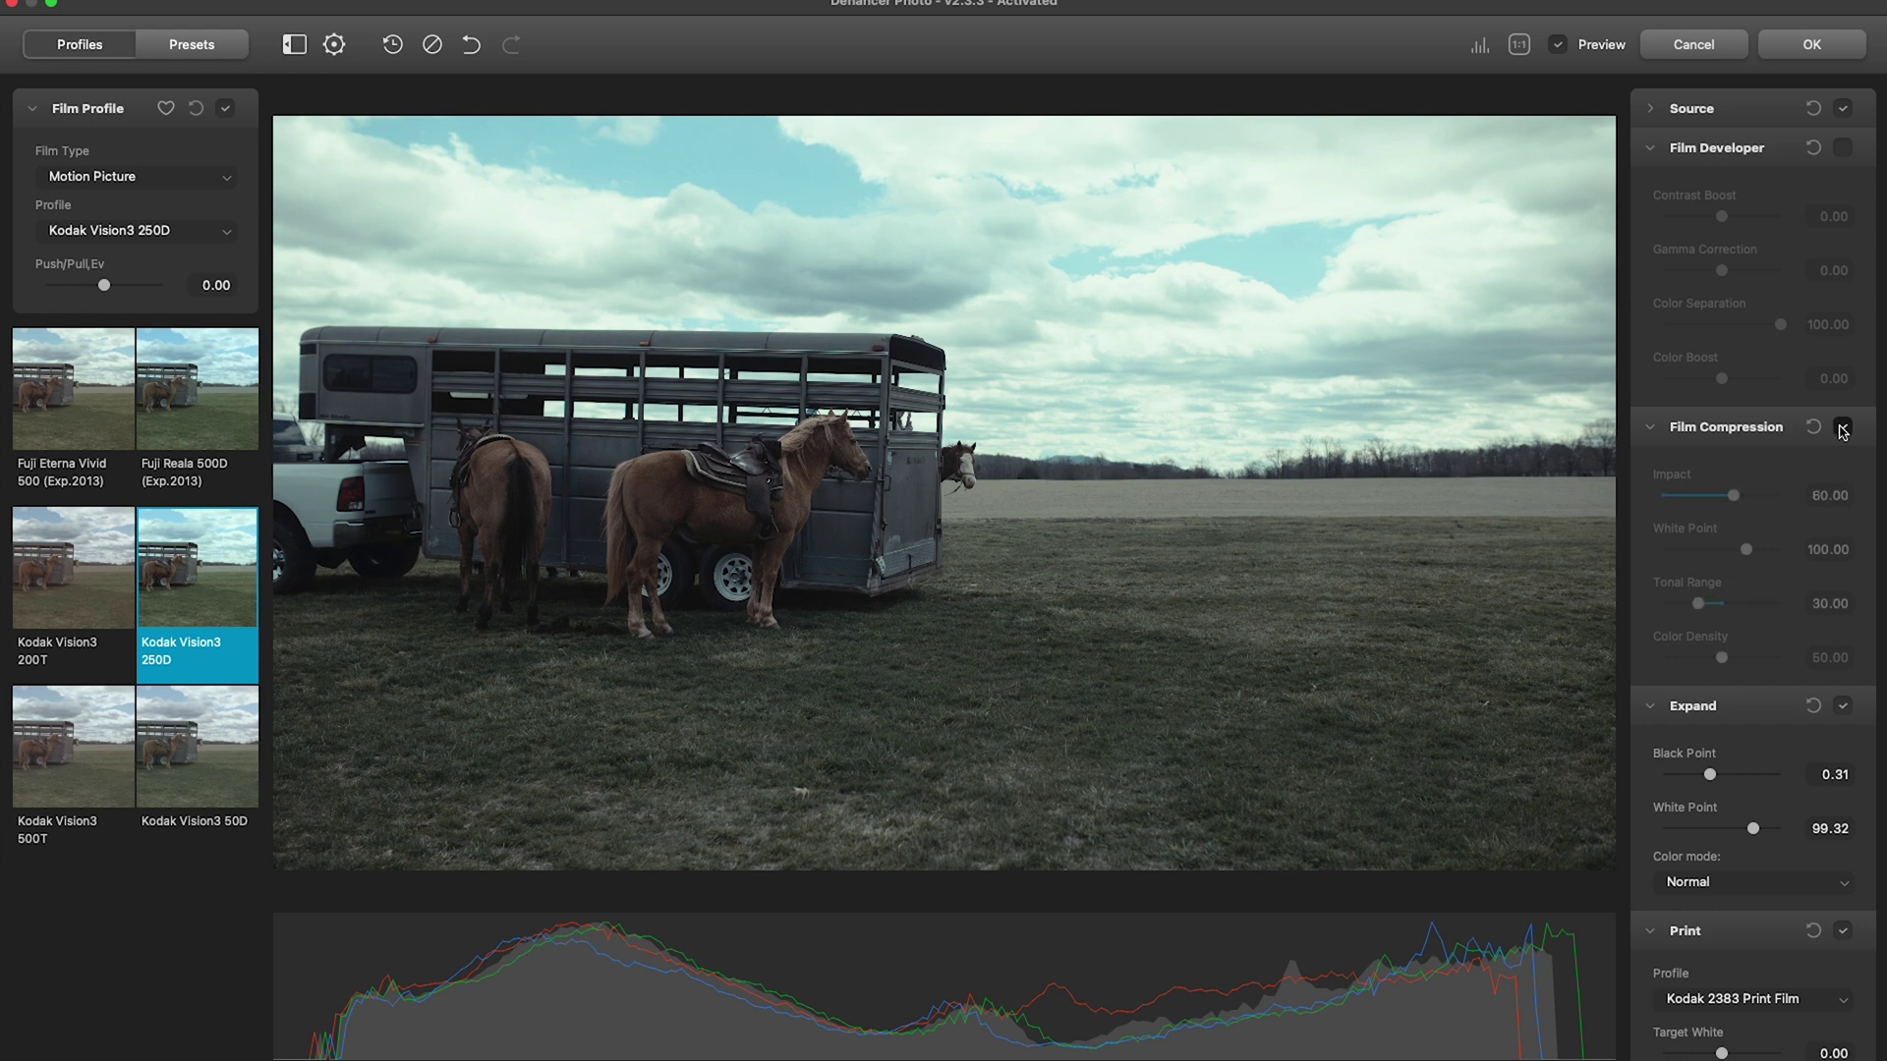
Enable Film Compression with a Tonal Range of 39.17 and Film Developer with a Color Boost of 11.65
{"action": "left_click", "coordinate": [1841, 428]}
{"action": "left_click_drag", "start_coordinate": [1699, 606], "coordinate": [1711, 609]}
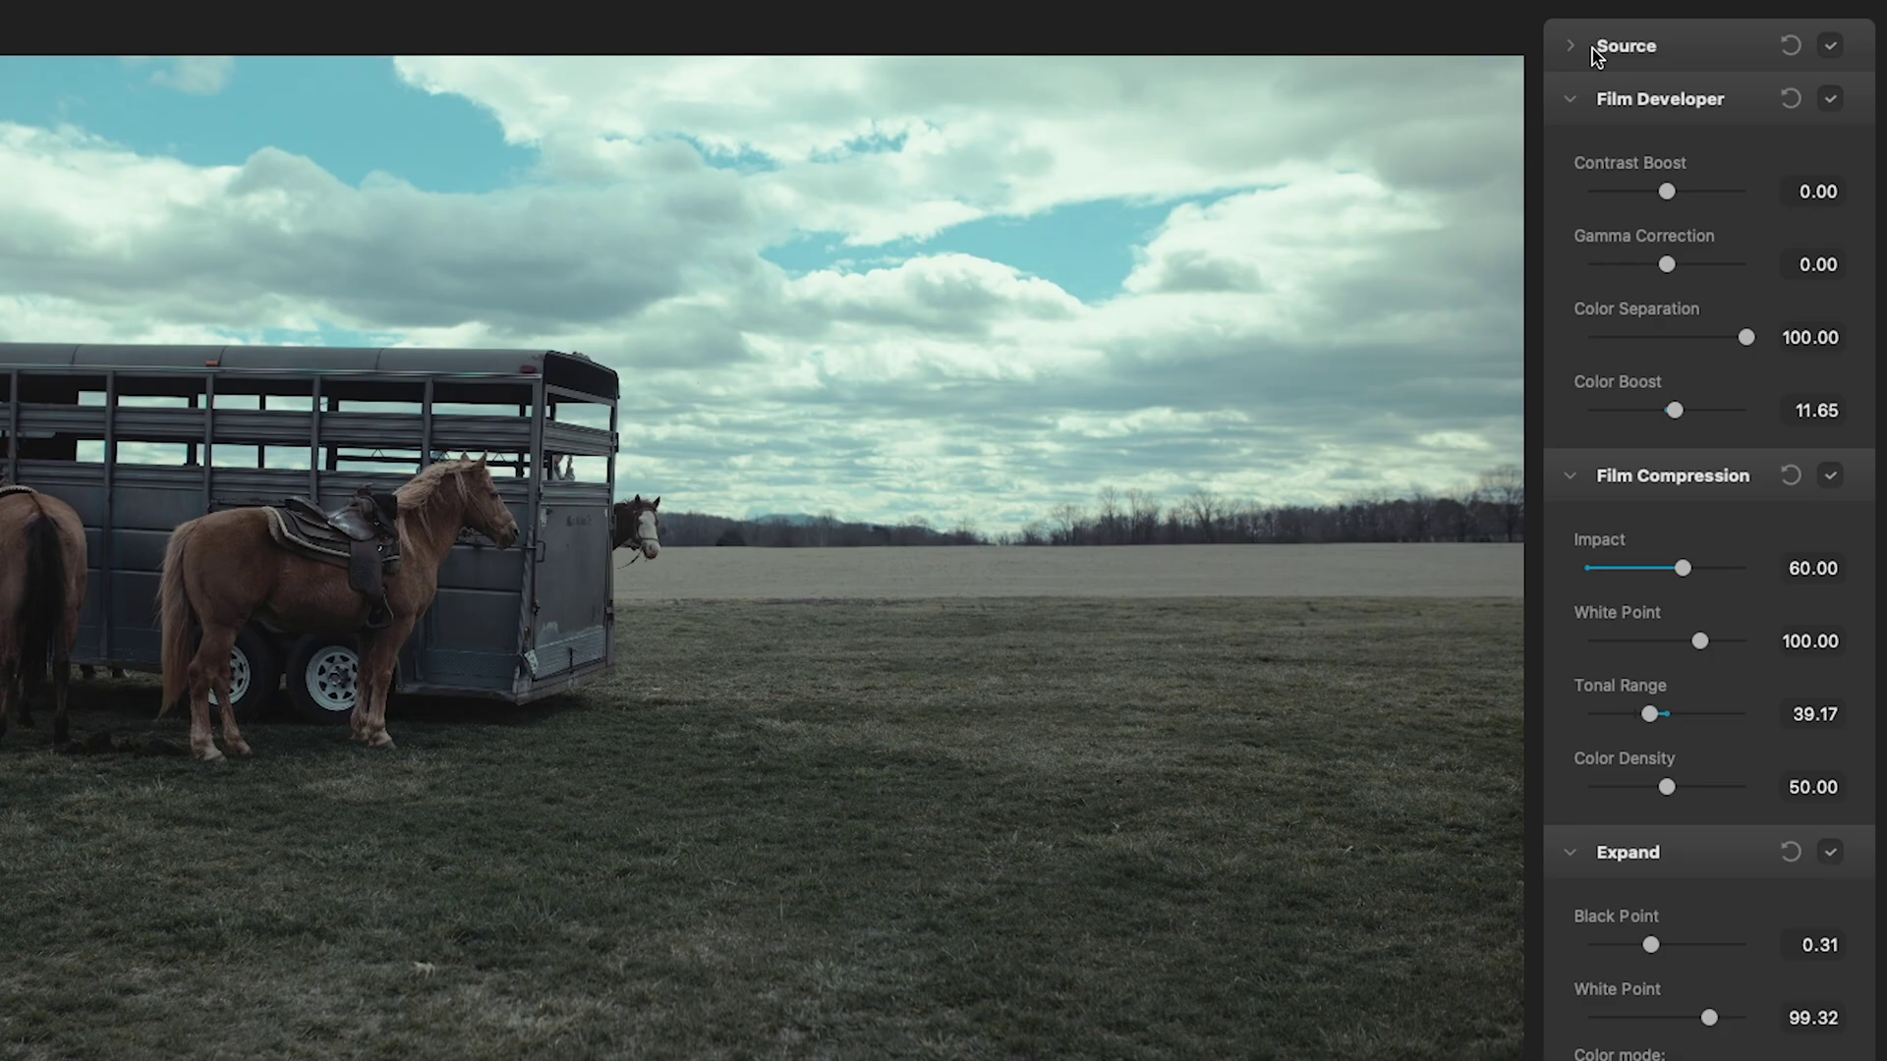
Warm the horse photo by setting the Source Temperature Comp. to 24.01
{"action": "left_click", "coordinate": [1661, 108]}
{"action": "left_click_drag", "start_coordinate": [1668, 201], "coordinate": [1684, 206]}
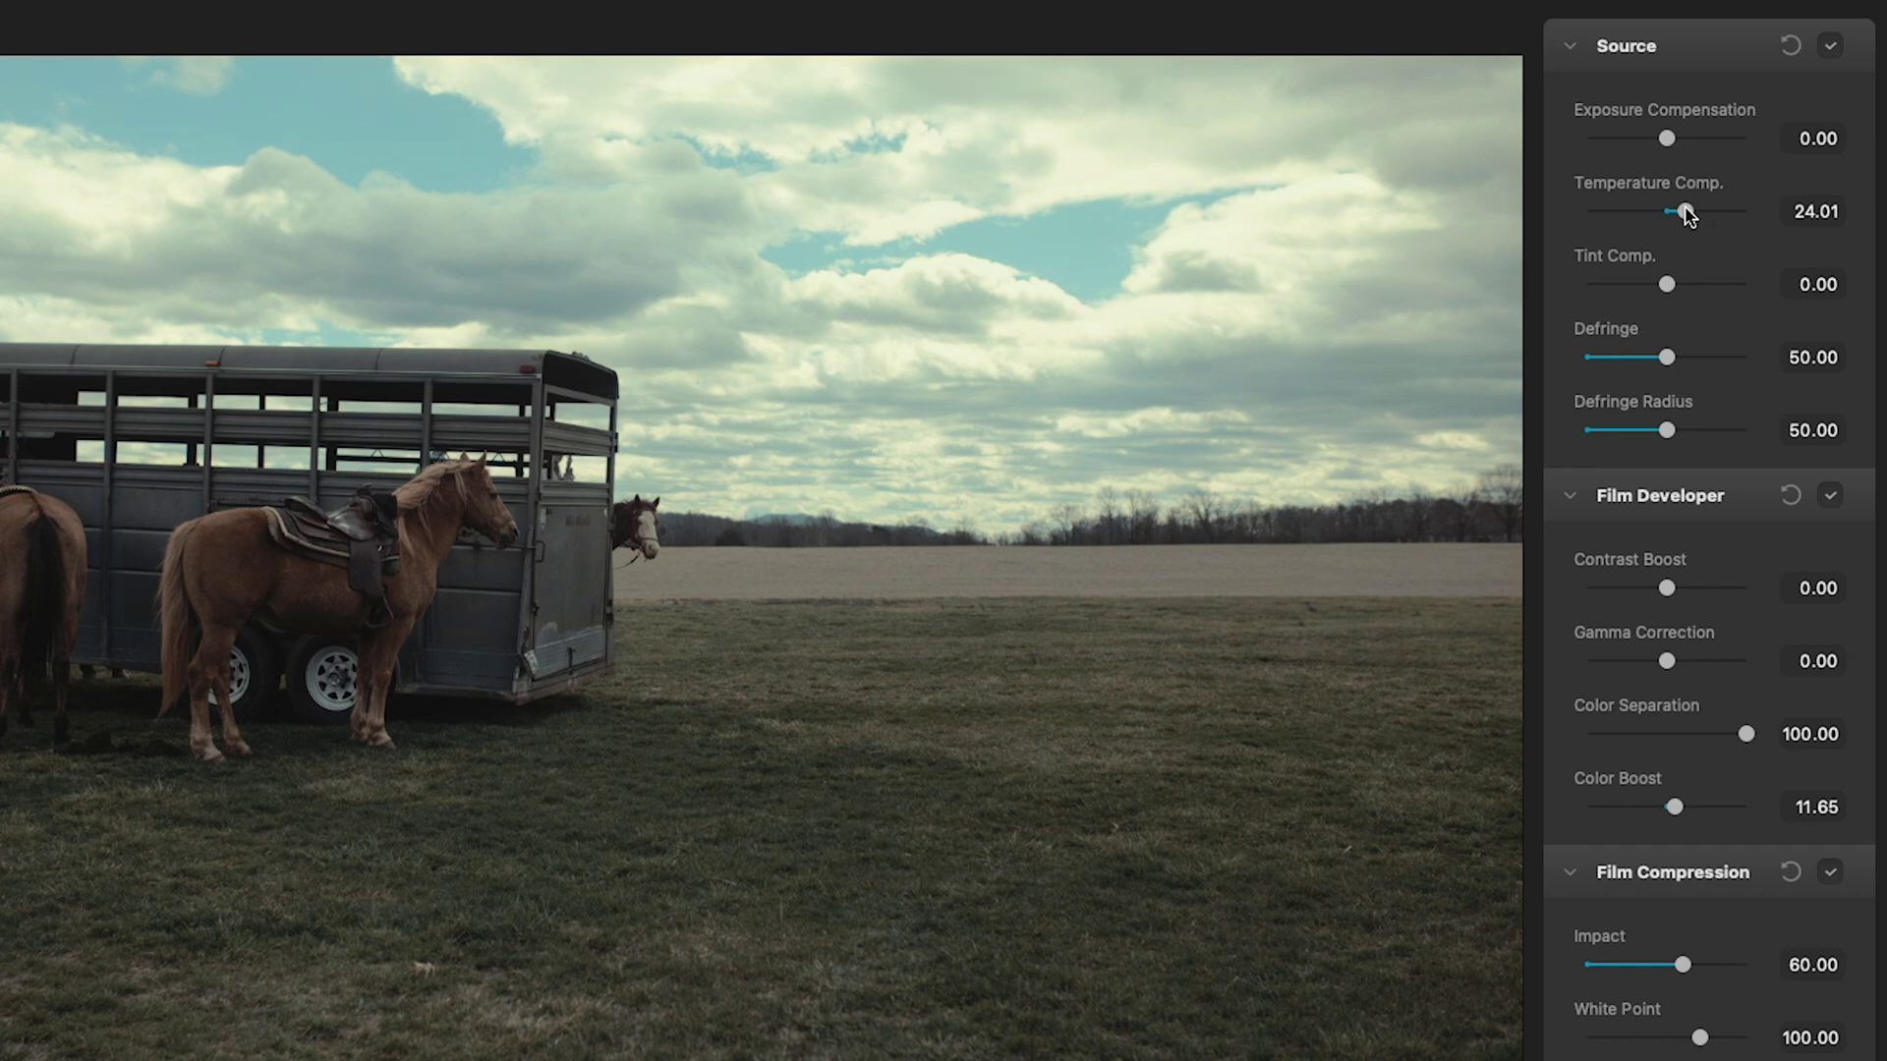
Enable Color Head with Yellow - Blue -3.34, Magenta - Green -4.93, Cyan - Red -2.33, Shadows Tone 17.53, Midtones Tone -9.91 and Highlights Tone 6.80
{"action": "scroll", "coordinate": [1780, 862], "scroll_direction": "down", "scroll_amount": 10}
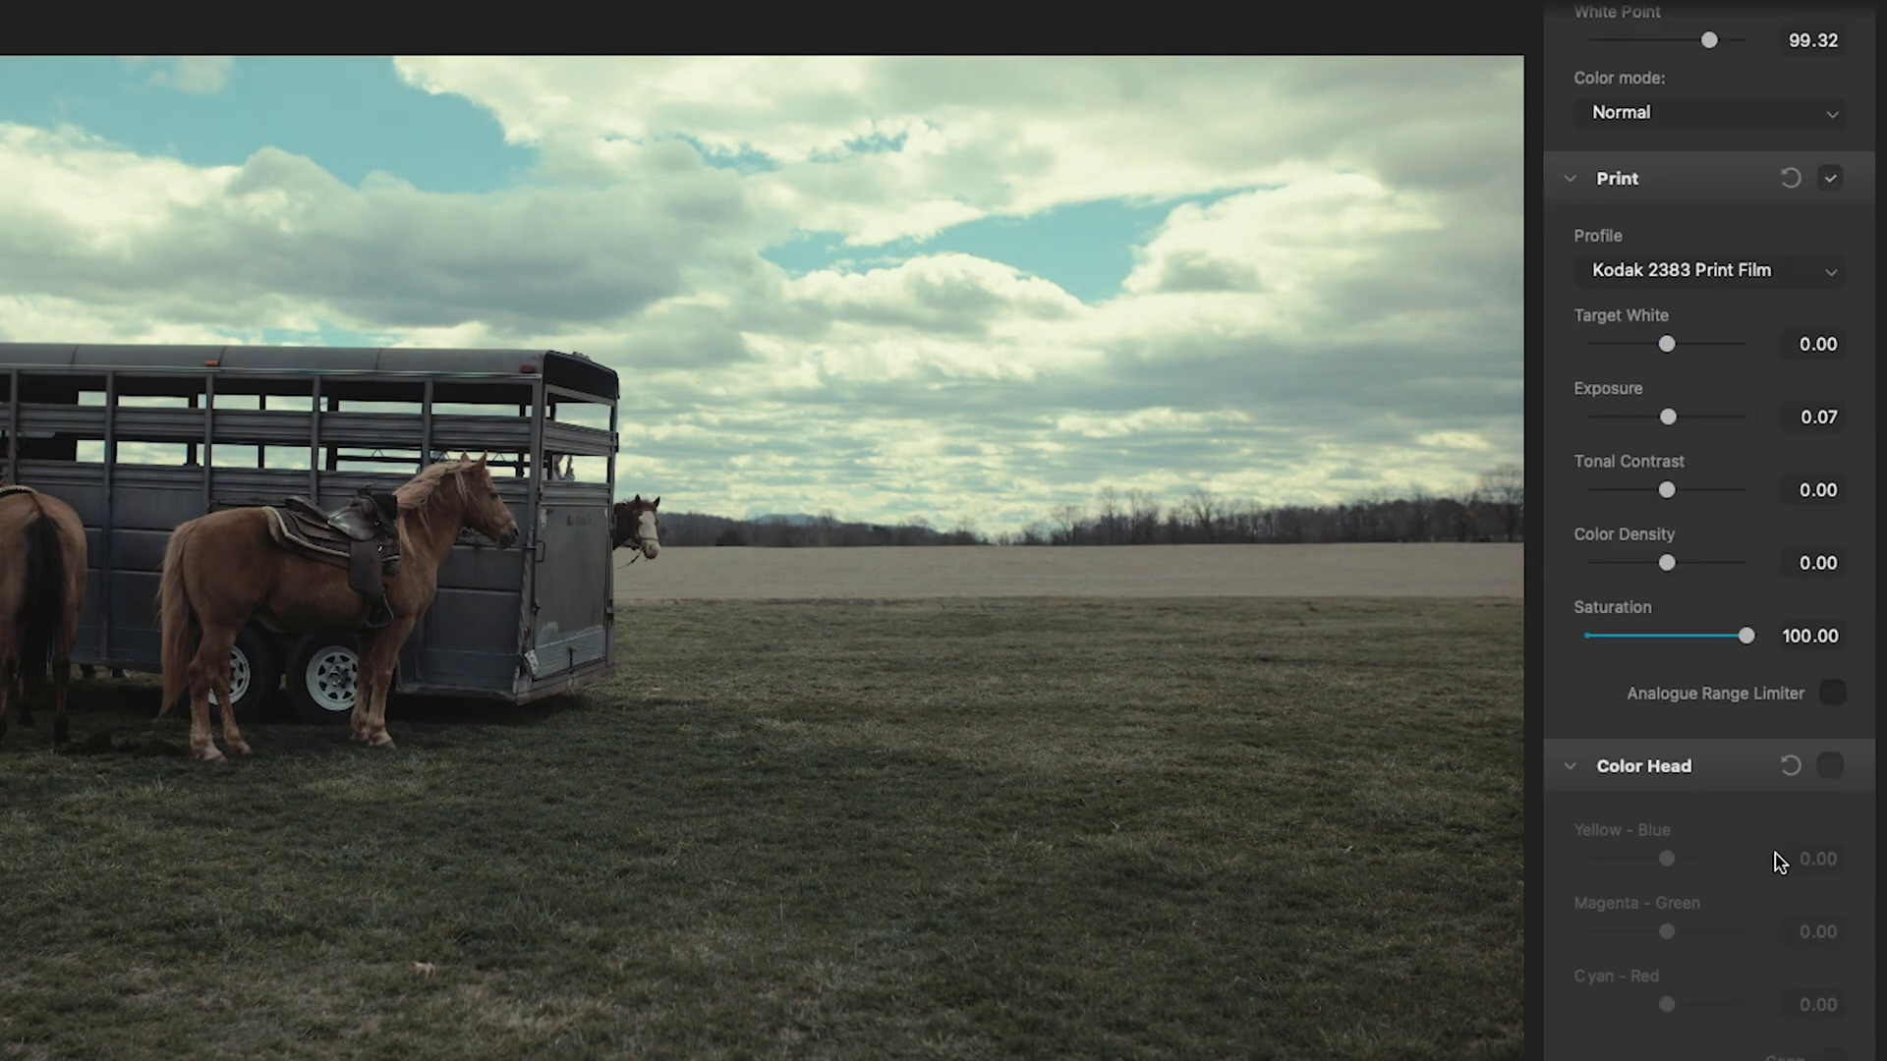
{"action": "left_click", "coordinate": [1830, 765]}
{"action": "scroll", "coordinate": [1748, 888], "scroll_direction": "down", "scroll_amount": 3}
{"action": "left_click_drag", "start_coordinate": [1674, 702], "coordinate": [1669, 700]}
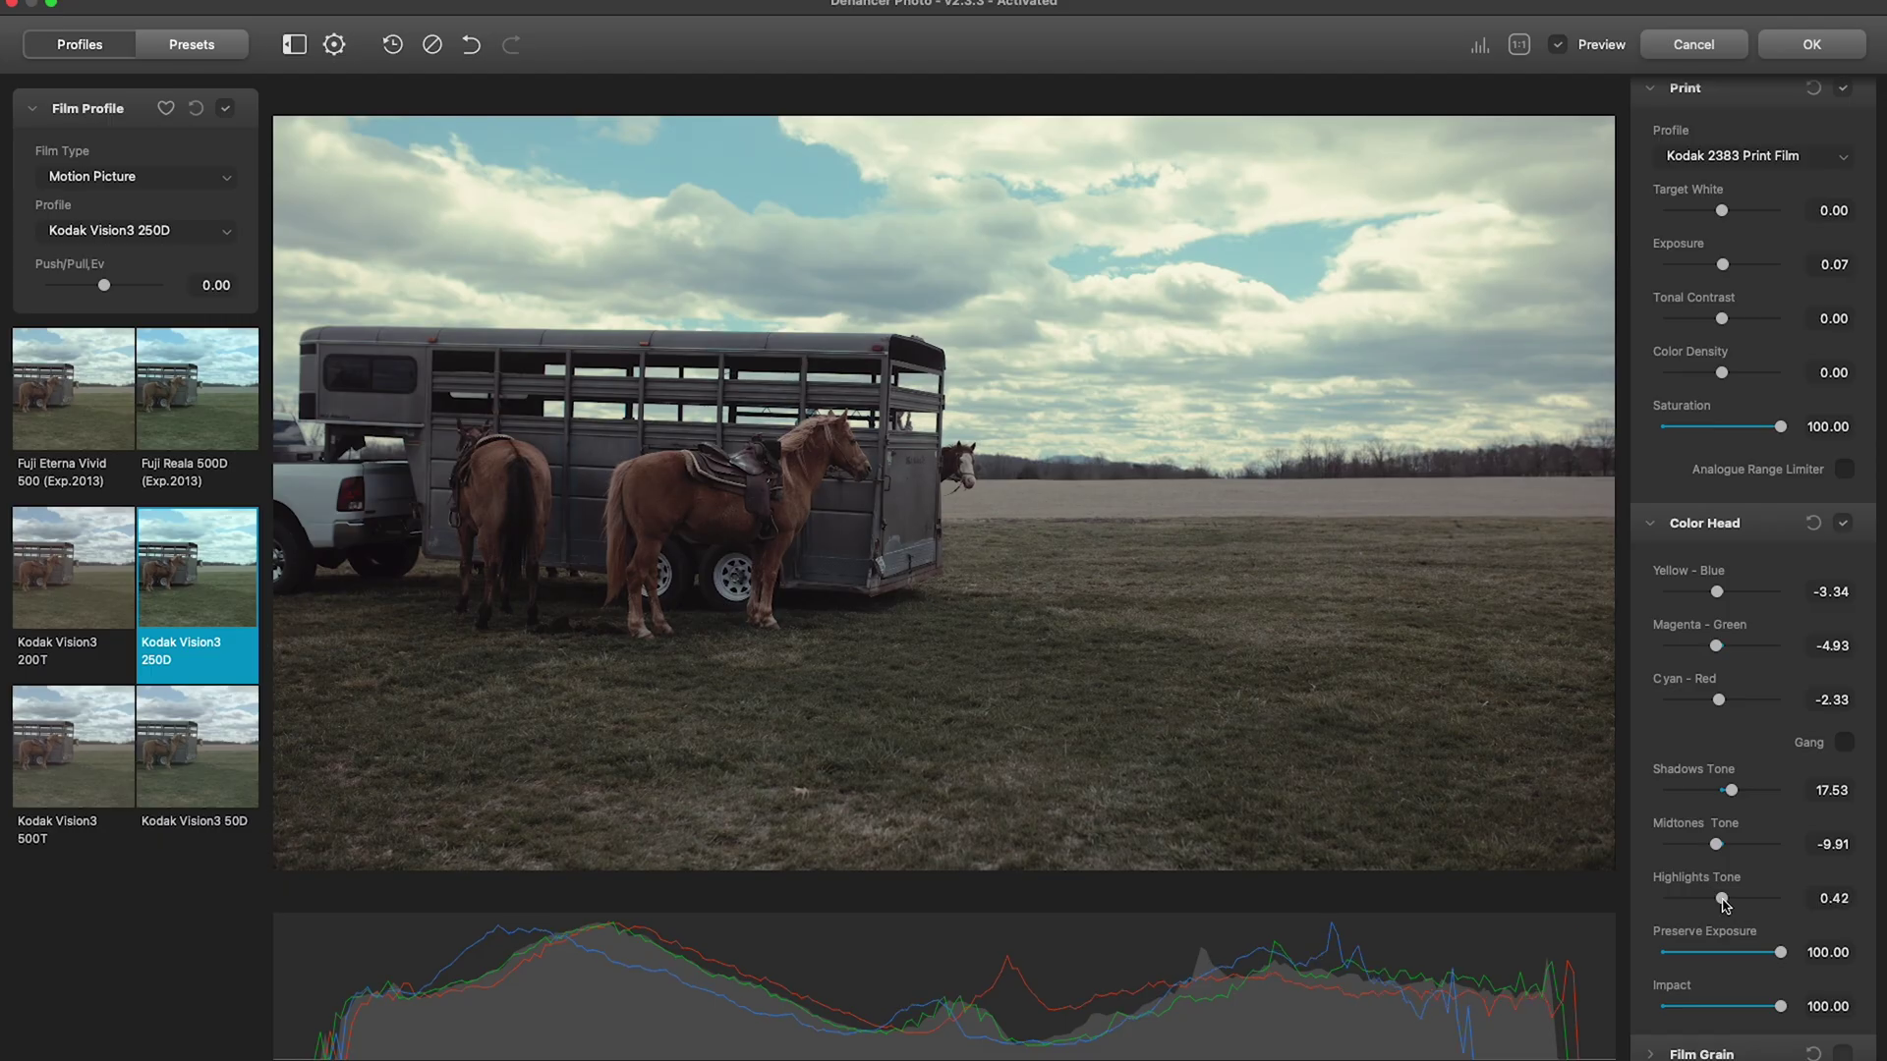
{"action": "left_click_drag", "start_coordinate": [1721, 899], "coordinate": [1725, 899]}
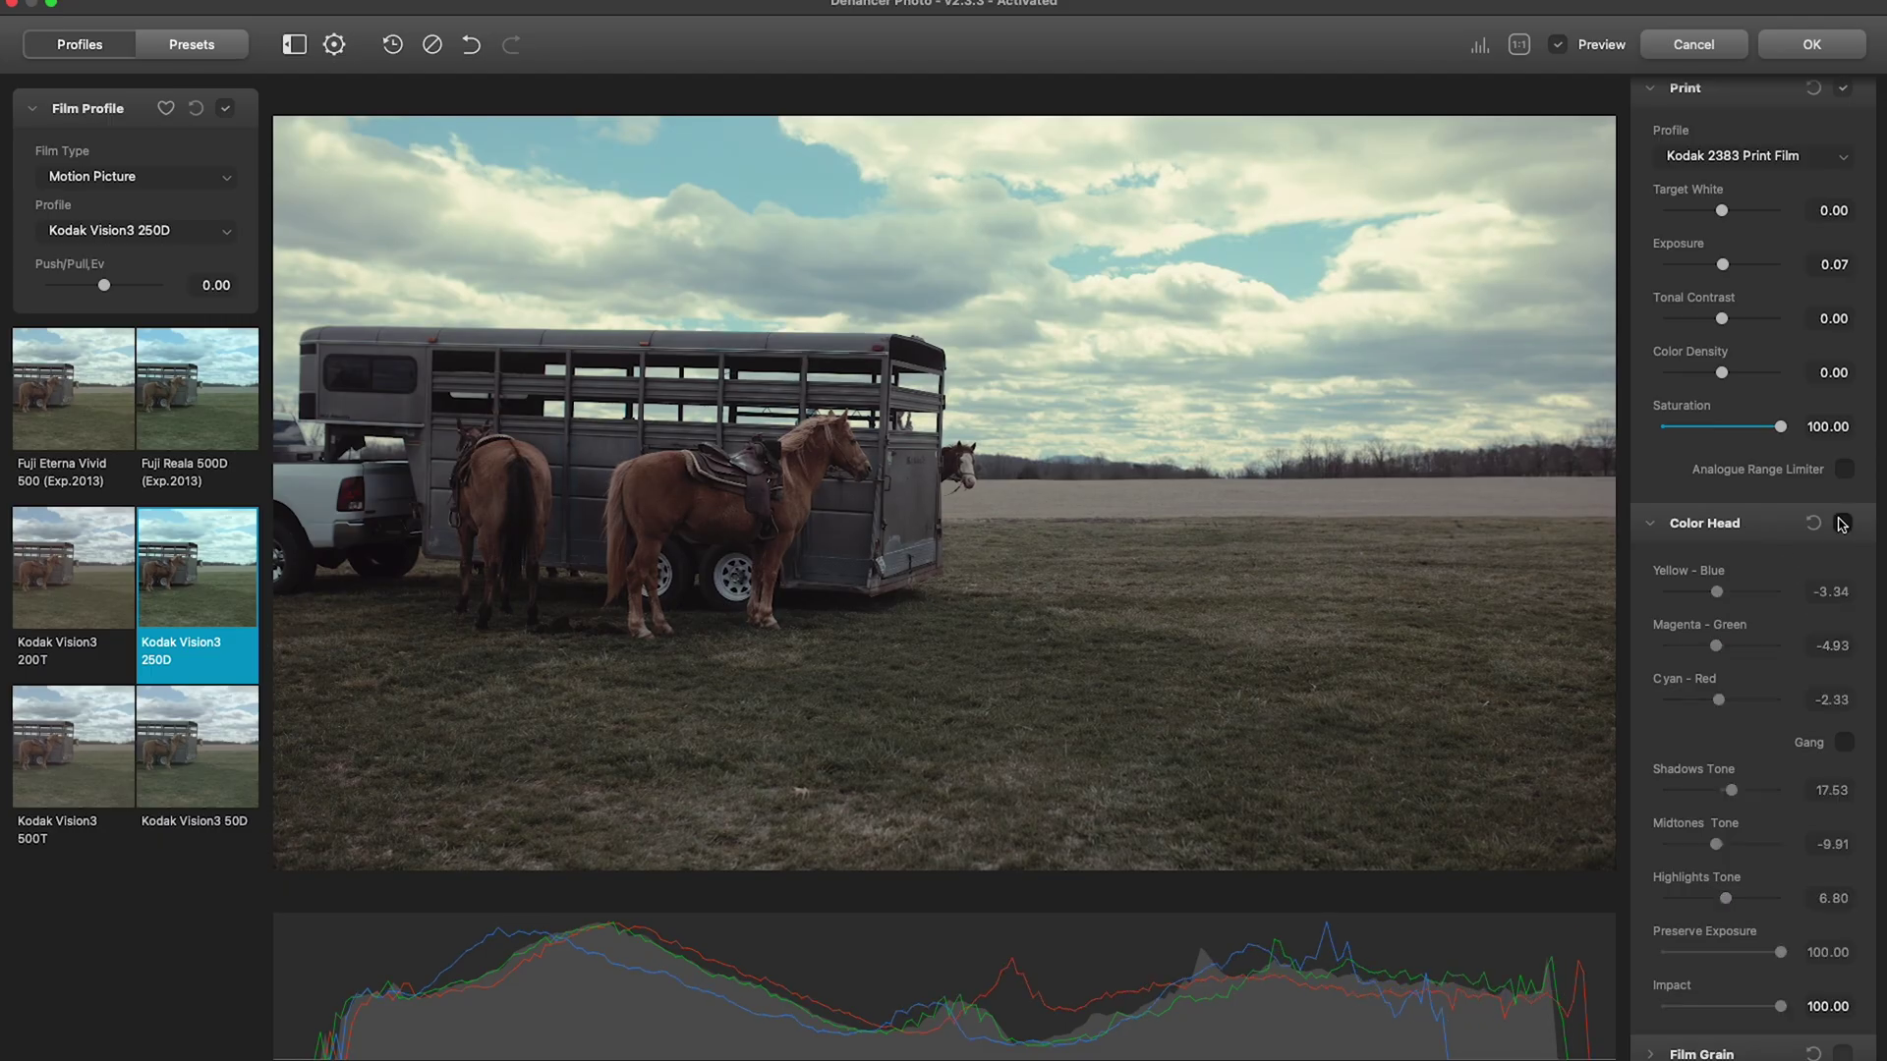
Enable Film Grain with Amount 7.84, Midtones 54.61 and Color 25.98, judging the grain on a close-up of the horses
{"action": "scroll", "coordinate": [1740, 688], "scroll_direction": "down", "scroll_amount": 2}
{"action": "left_click", "coordinate": [870, 444]}
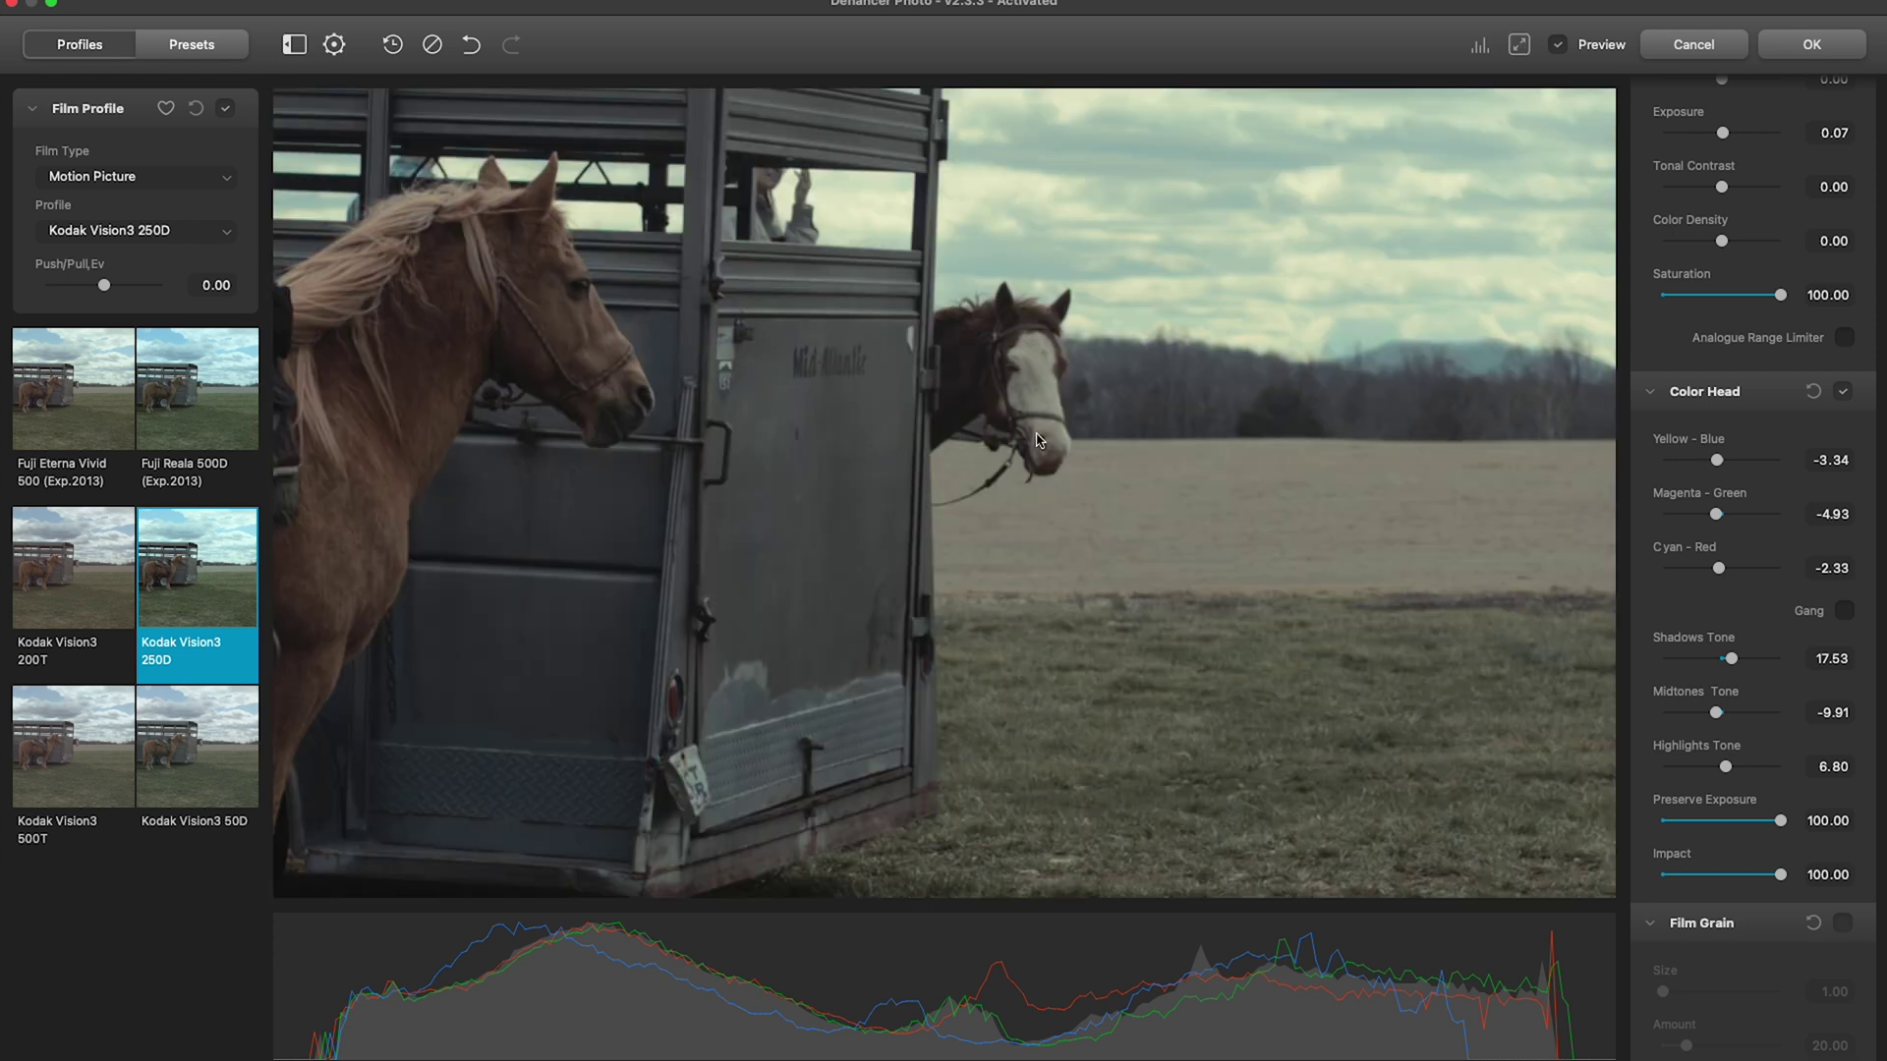
{"action": "left_click", "coordinate": [1843, 923]}
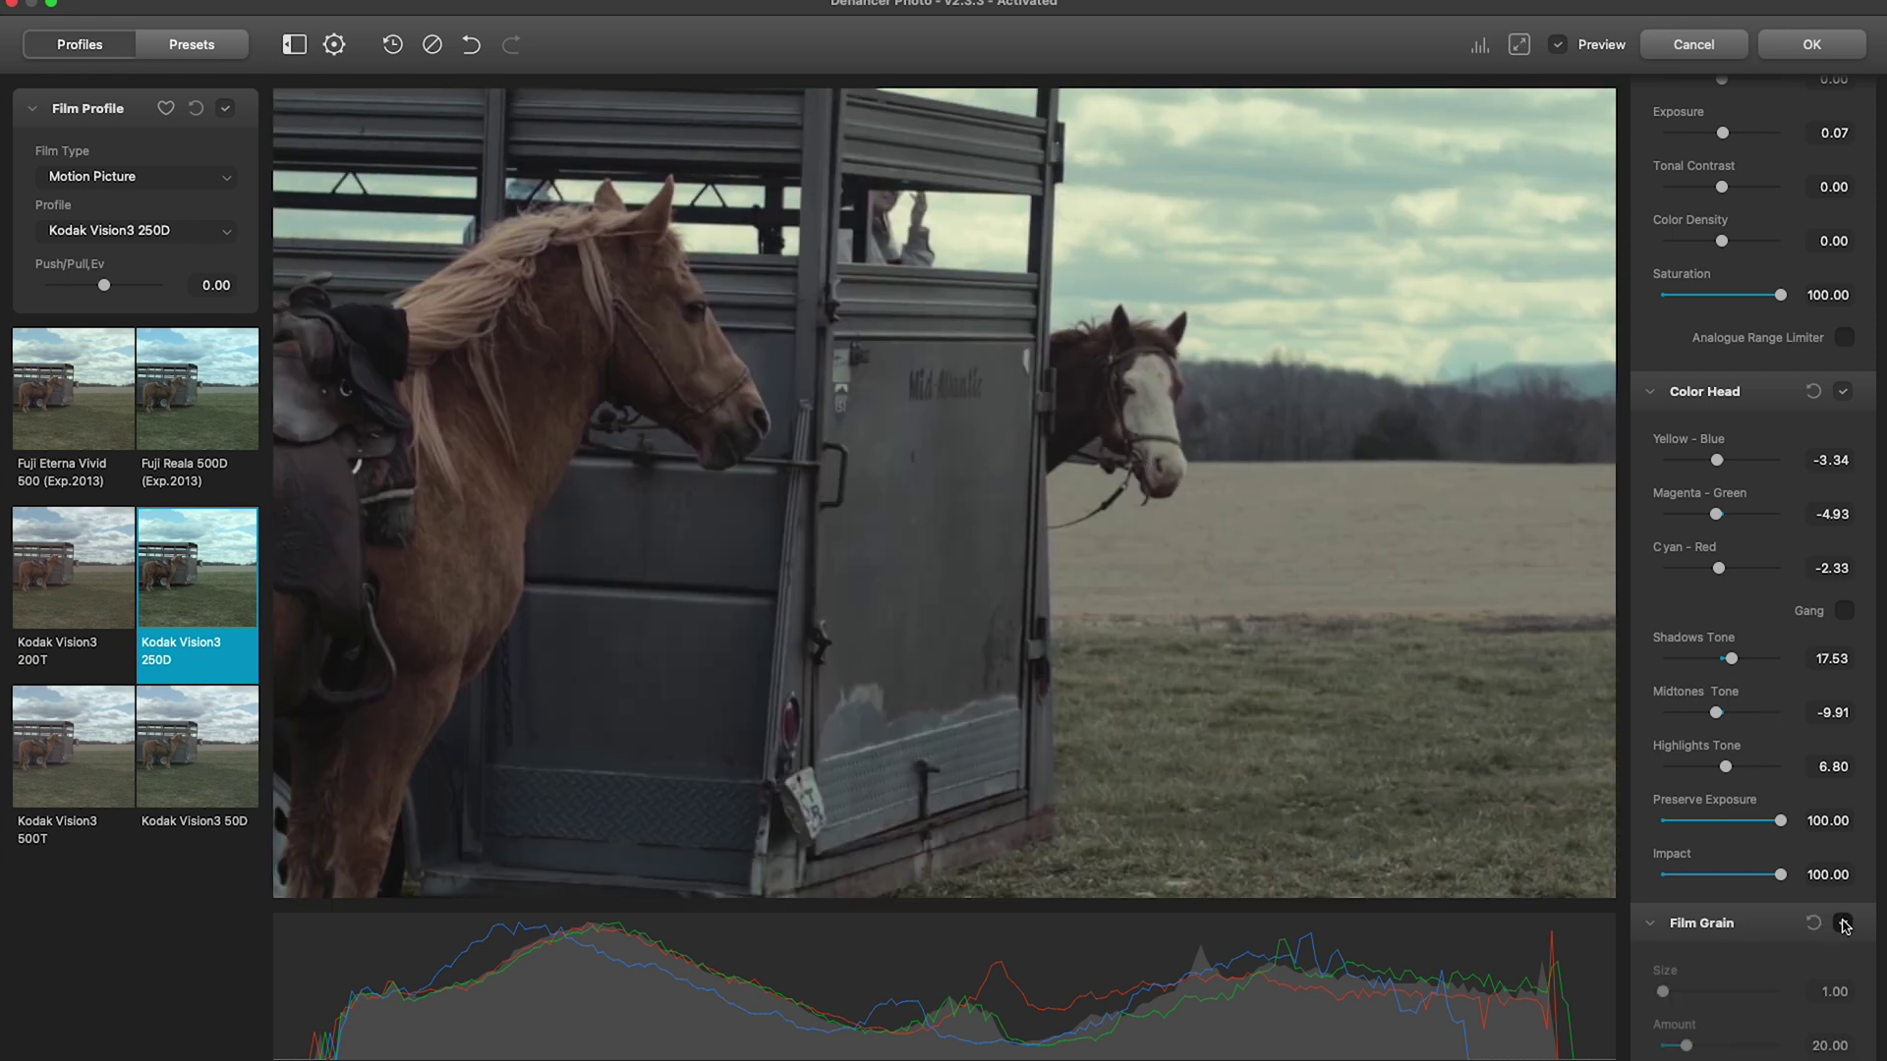
{"action": "scroll", "coordinate": [1699, 928], "scroll_direction": "down", "scroll_amount": 2}
{"action": "scroll", "coordinate": [1710, 948], "scroll_direction": "down", "scroll_amount": 1}
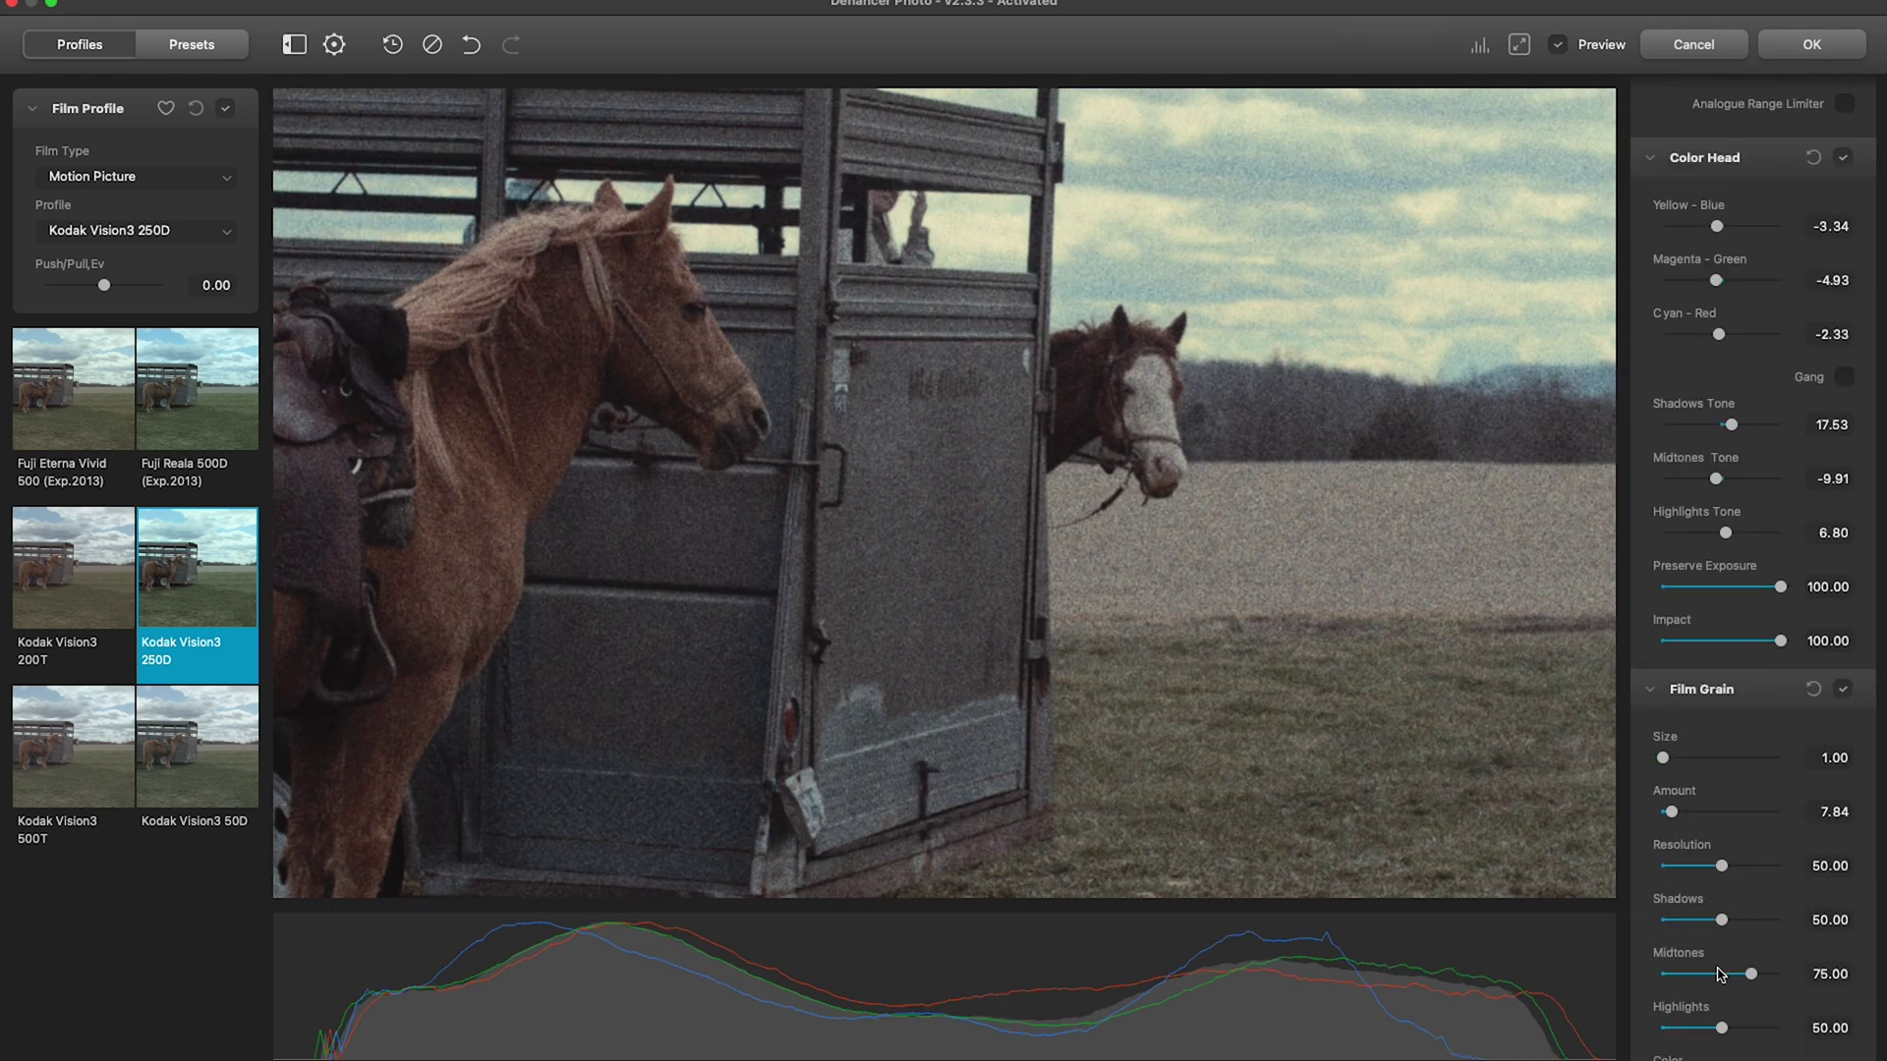
{"action": "left_click_drag", "start_coordinate": [1762, 971], "coordinate": [1738, 973]}
{"action": "scroll", "coordinate": [1728, 997], "scroll_direction": "down", "scroll_amount": 3}
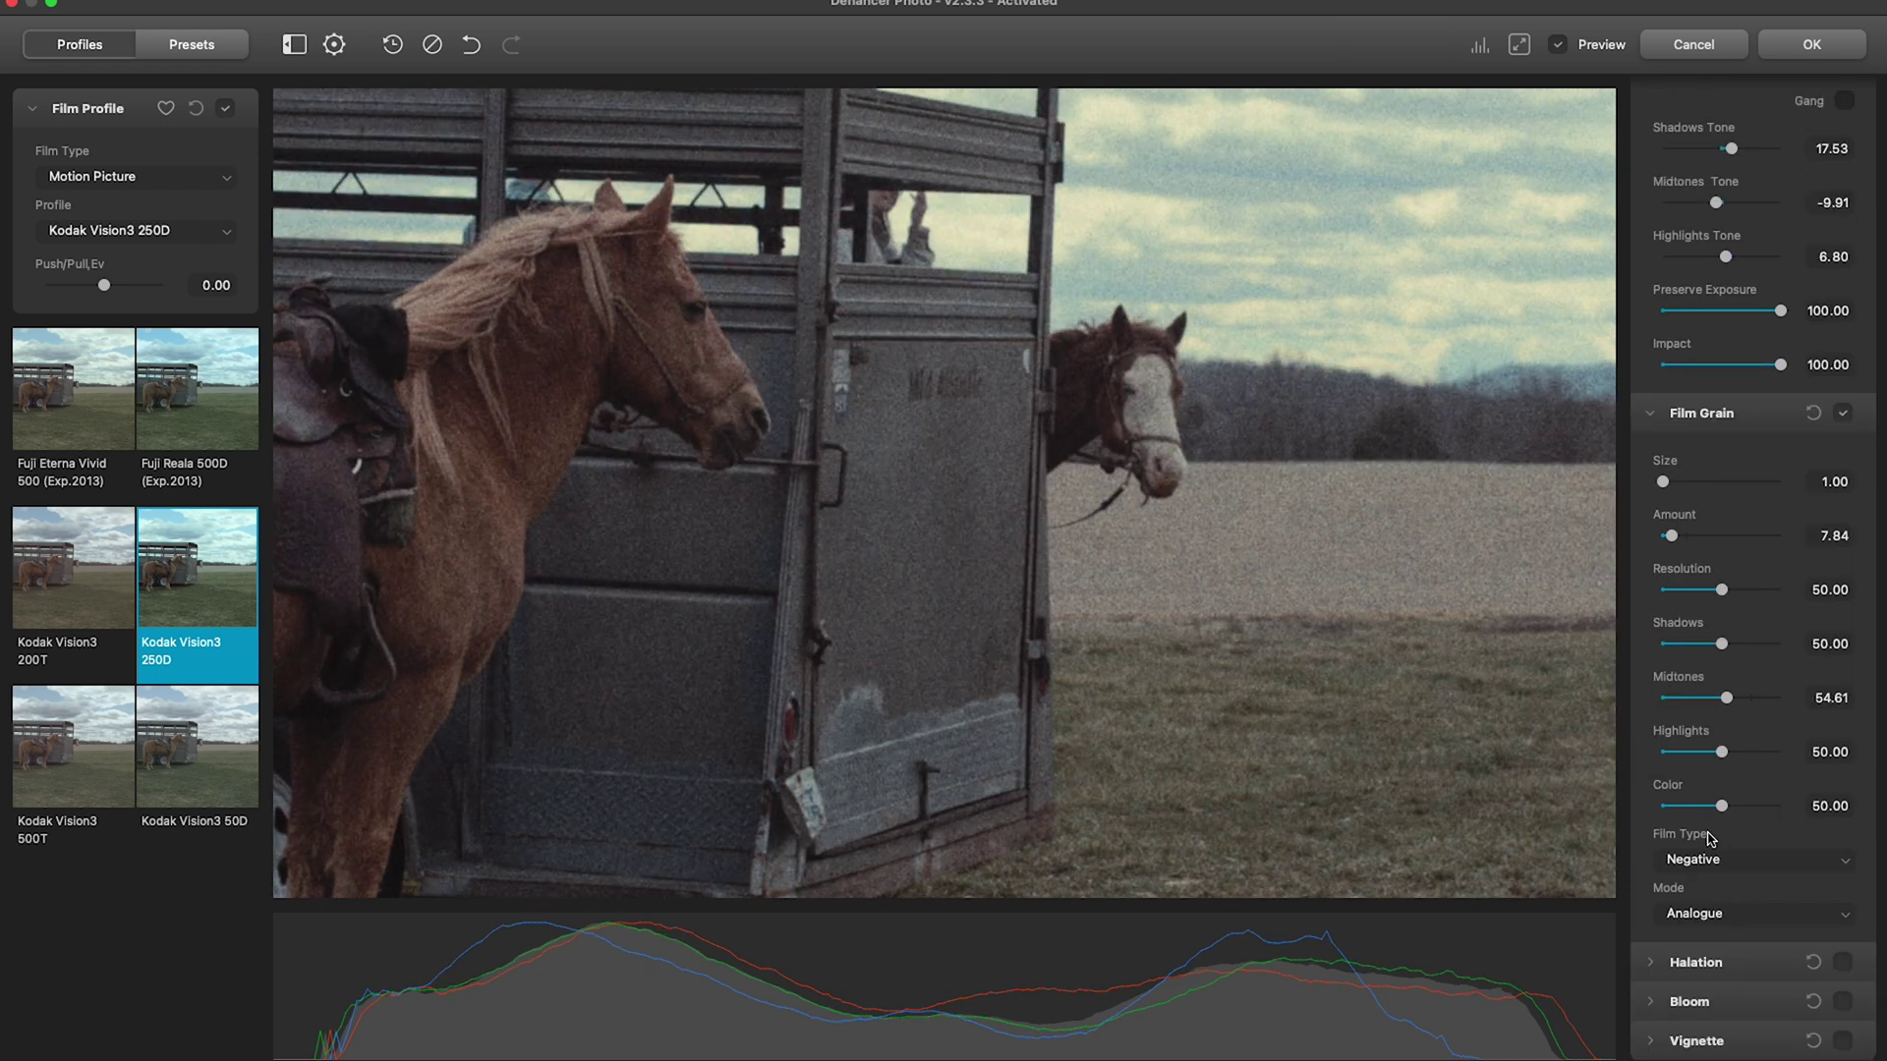
{"action": "left_click_drag", "start_coordinate": [1720, 806], "coordinate": [1692, 806]}
{"action": "left_click", "coordinate": [1519, 44]}
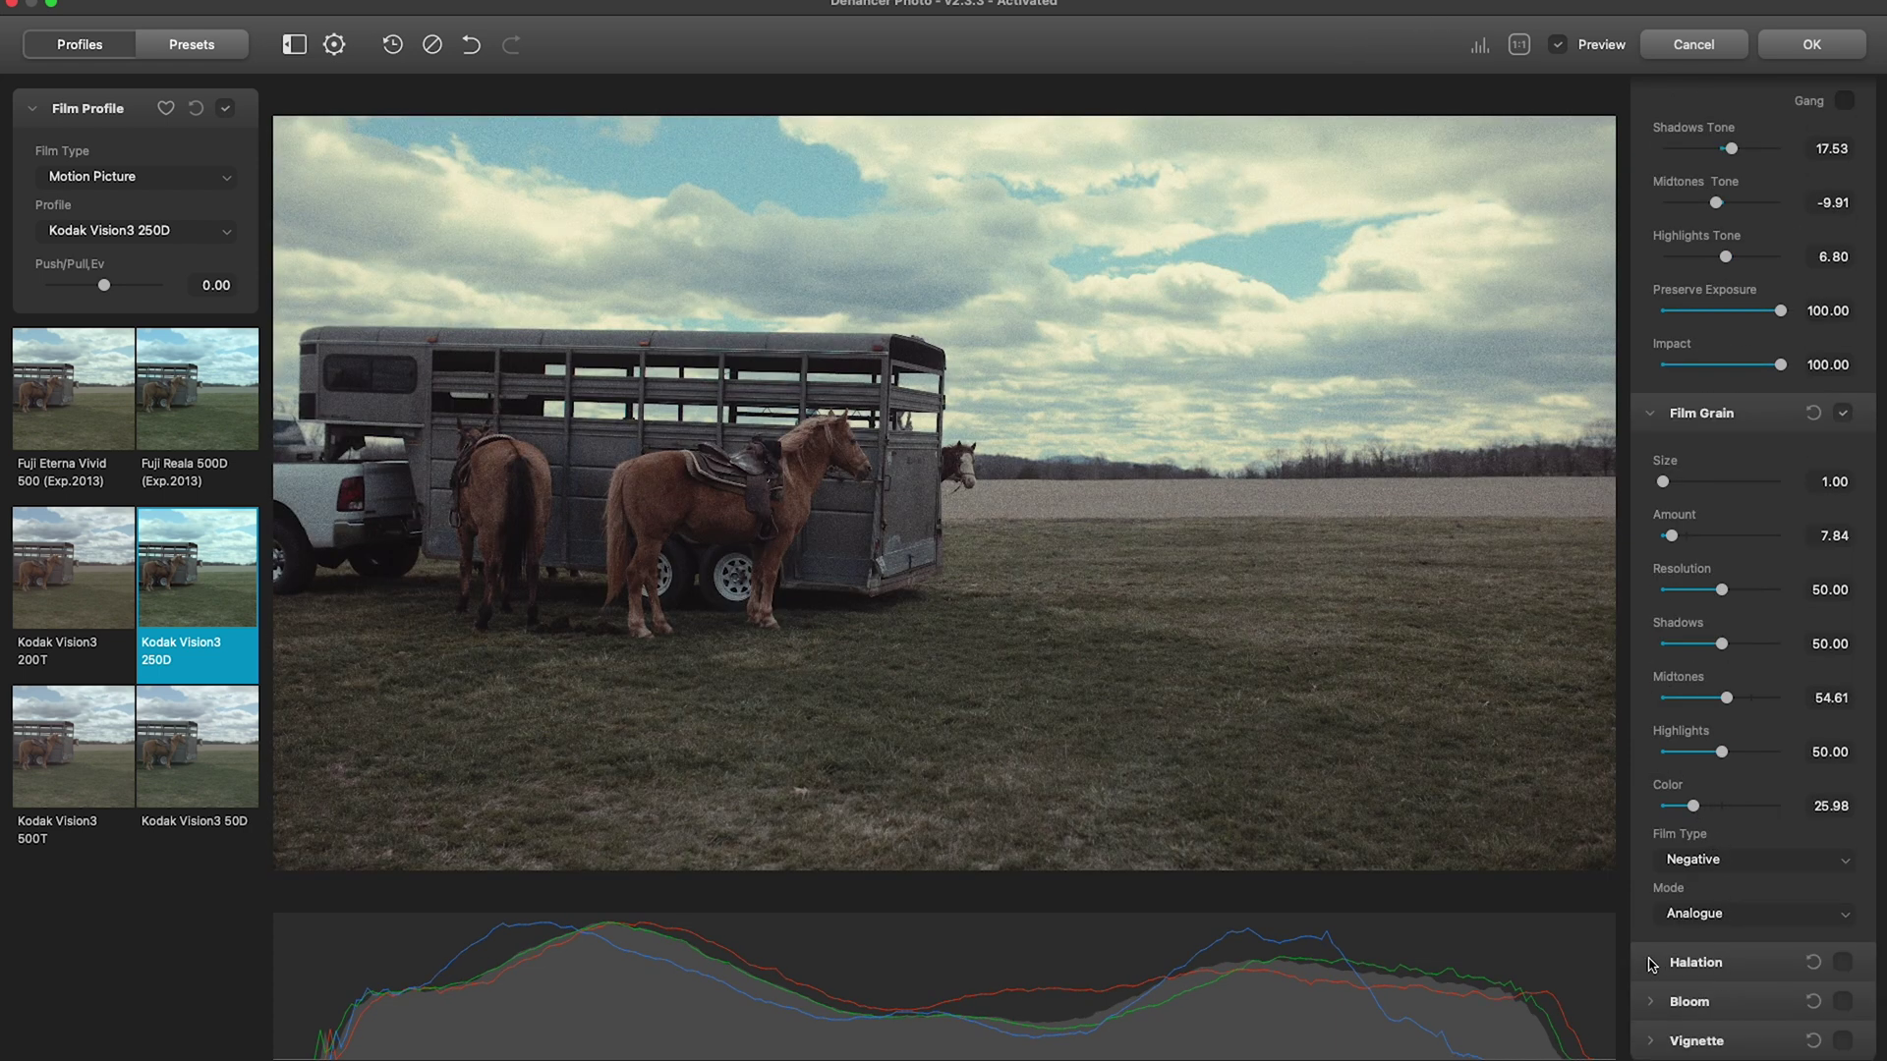
Enable Halation with its default settings and check its effect on a close-up of the horses and trailer
{"action": "left_click", "coordinate": [1651, 962]}
{"action": "scroll", "coordinate": [1697, 932], "scroll_direction": "down", "scroll_amount": 4}
{"action": "left_click", "coordinate": [1842, 633]}
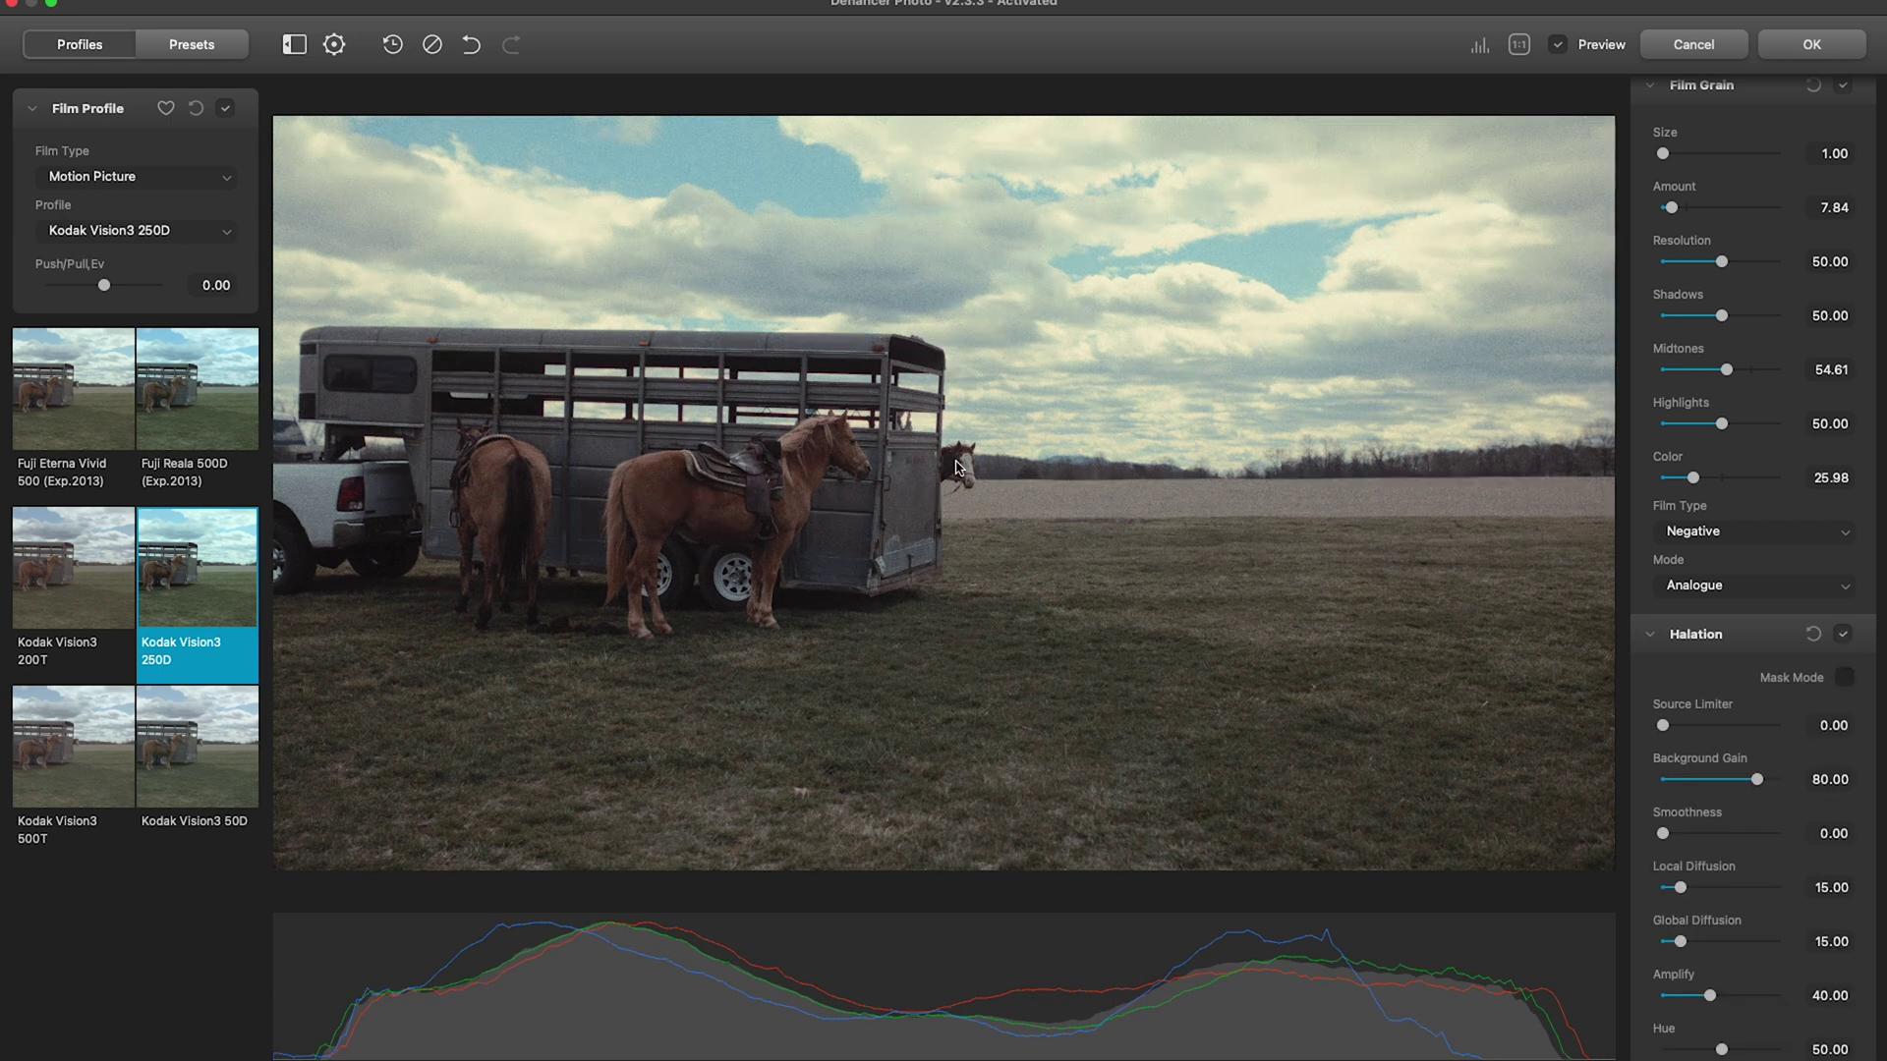
{"action": "left_click", "coordinate": [821, 439]}
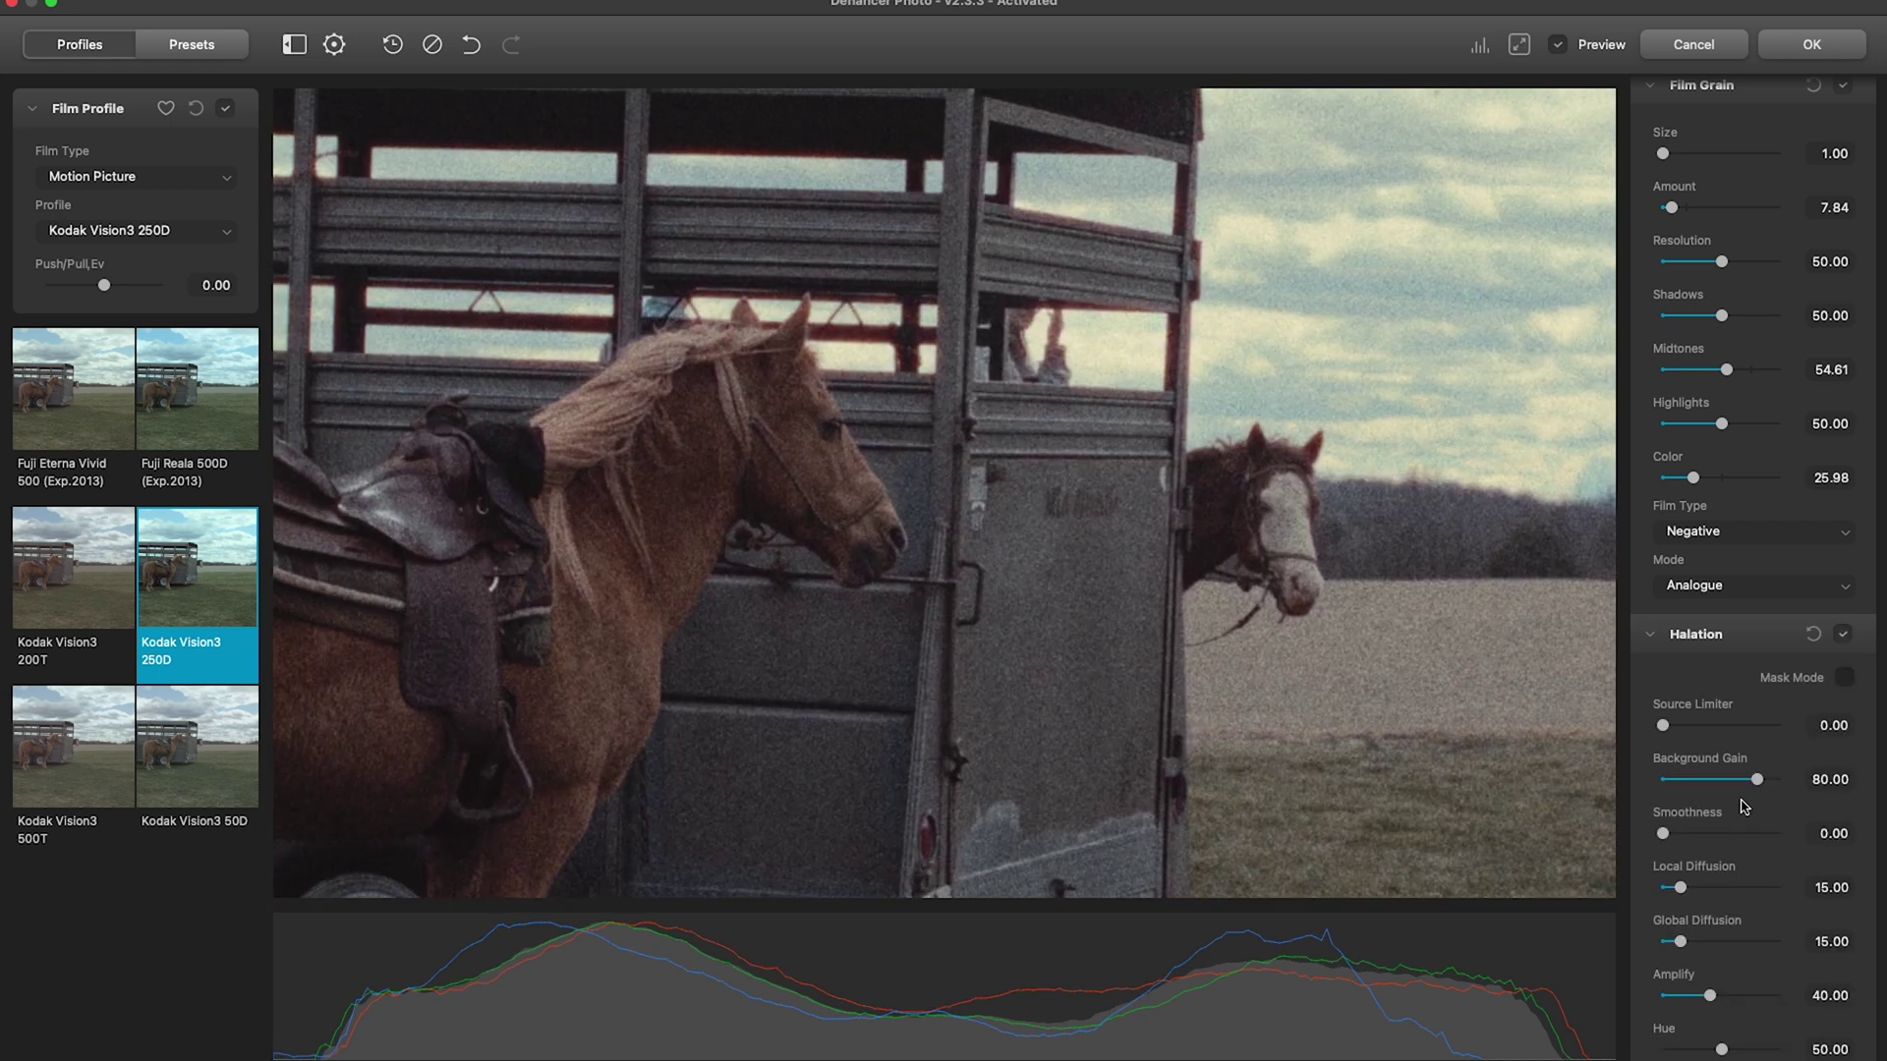
{"action": "left_click", "coordinate": [1842, 633]}
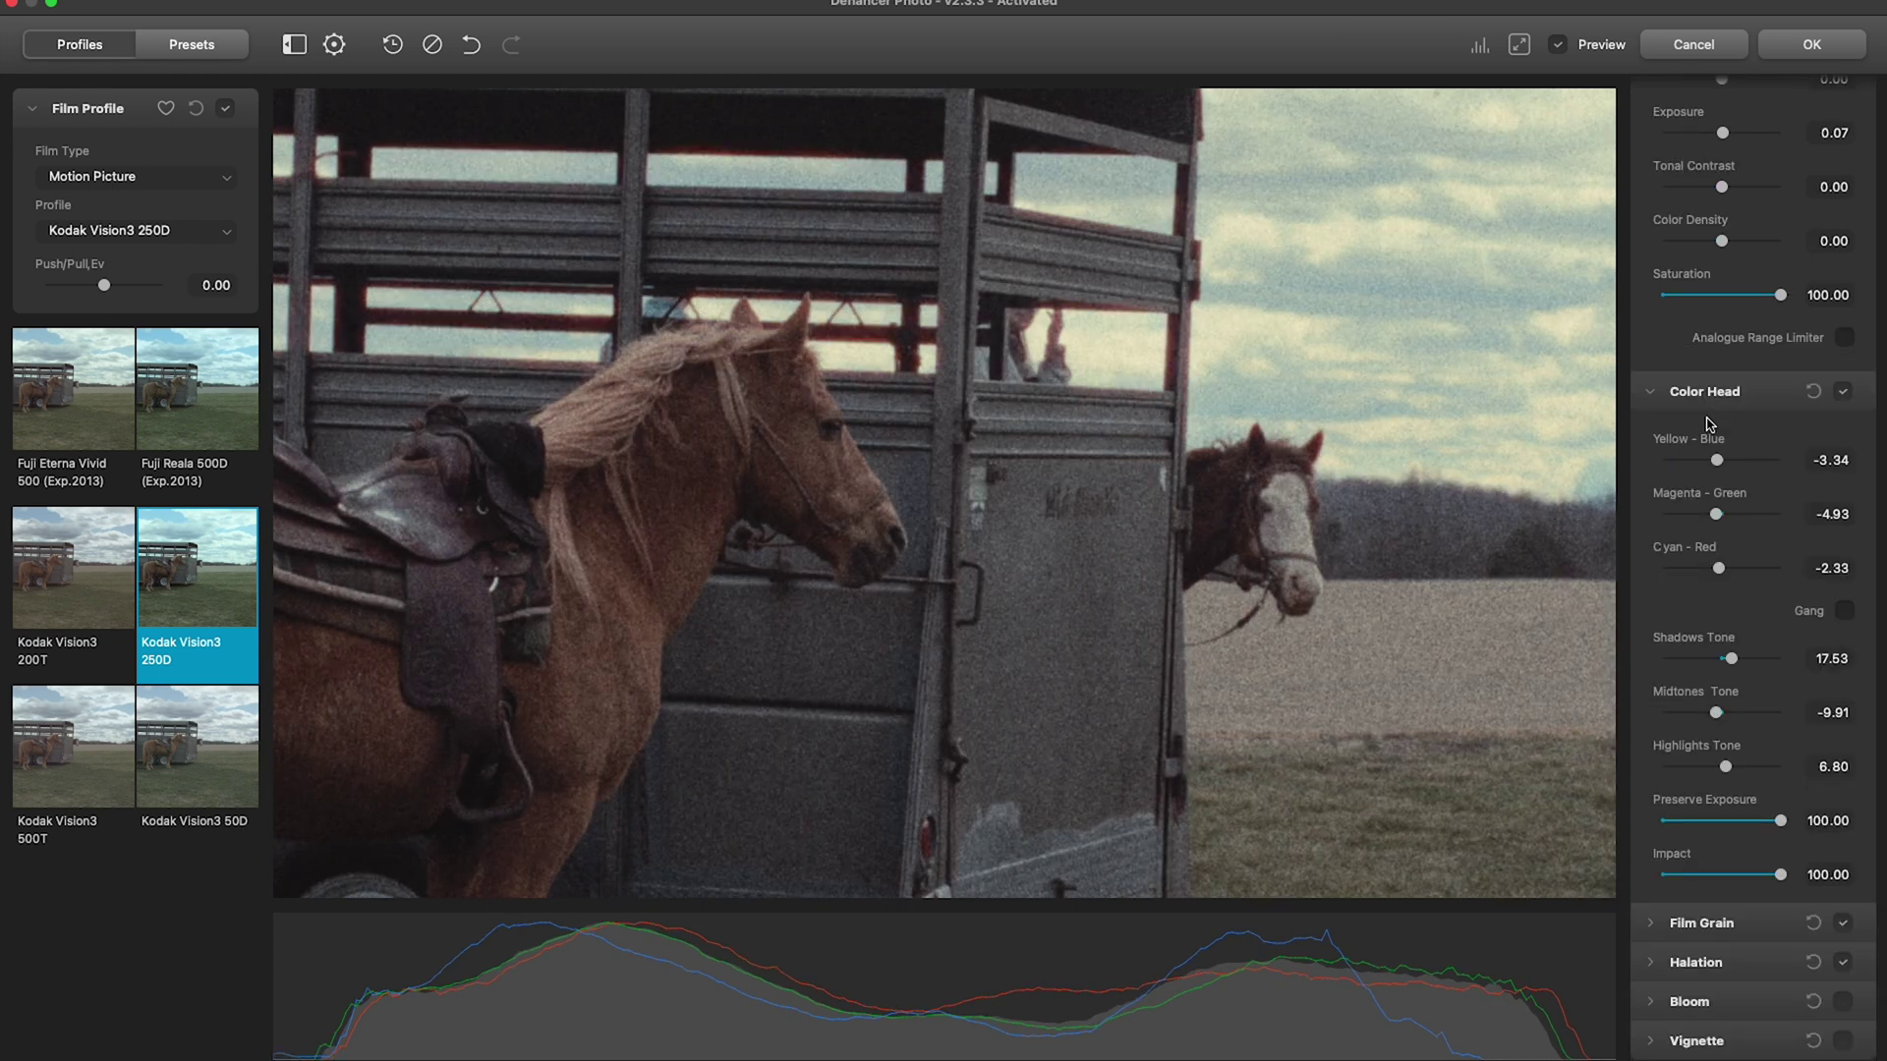
Collapse the finished Color Head settings and enable Bloom with its default values
{"action": "left_click", "coordinate": [1668, 393]}
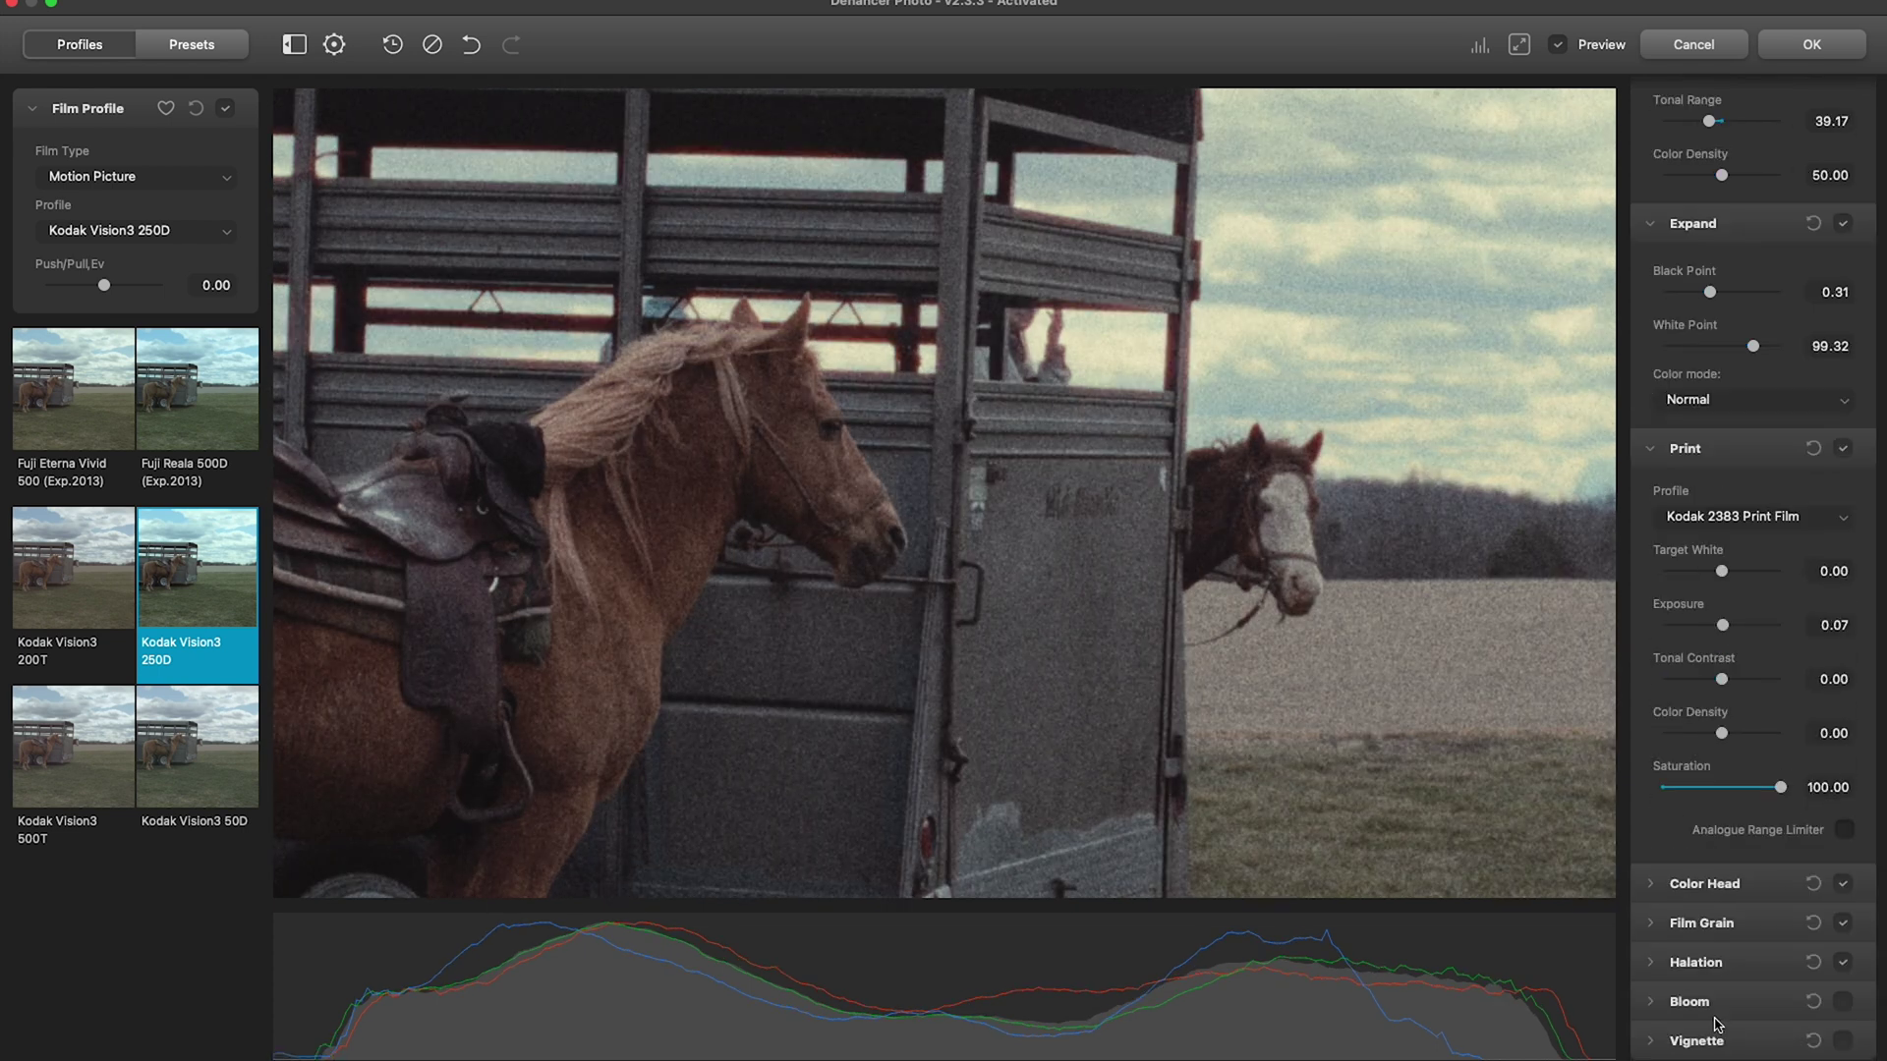
{"action": "left_click", "coordinate": [1656, 1004]}
{"action": "left_click", "coordinate": [1030, 499]}
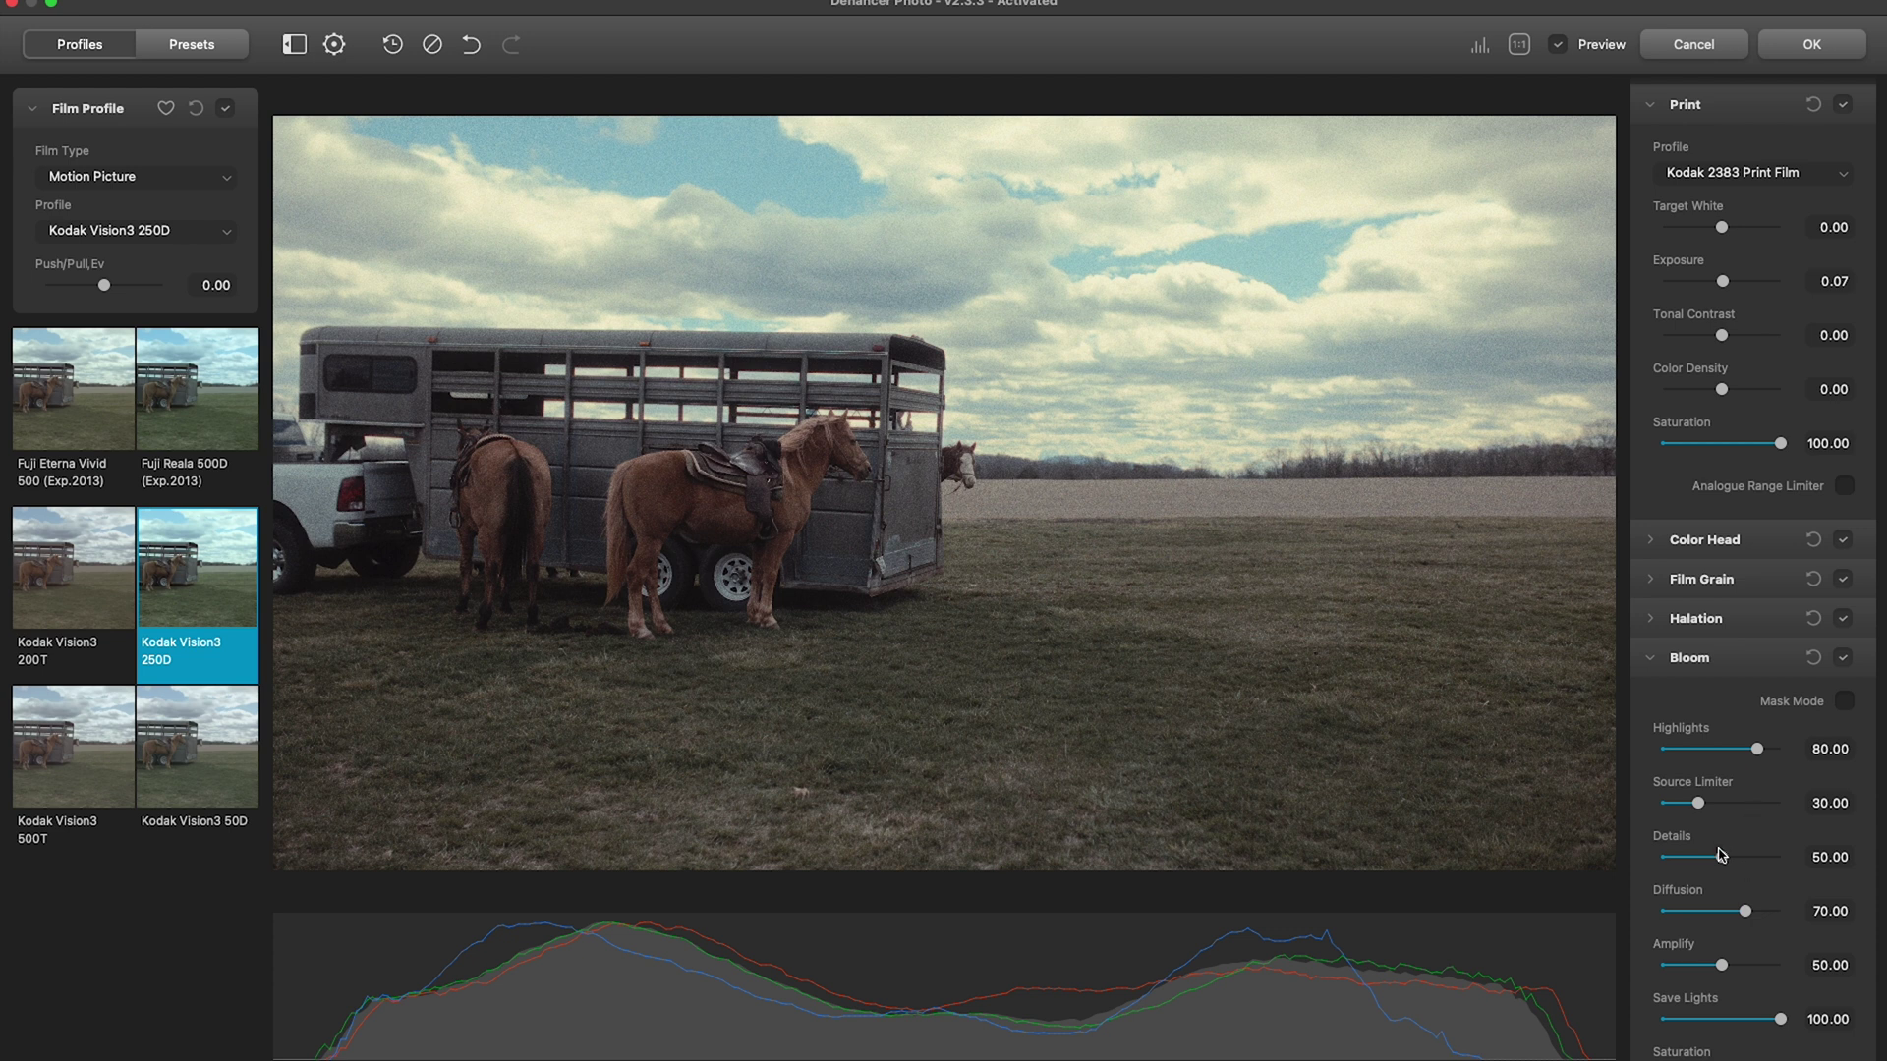
Set the Source Temperature Comp. to 37.12, compare the look with the original photo, and inspect the horses up close
{"action": "scroll", "coordinate": [1678, 961], "scroll_direction": "up", "scroll_amount": 10}
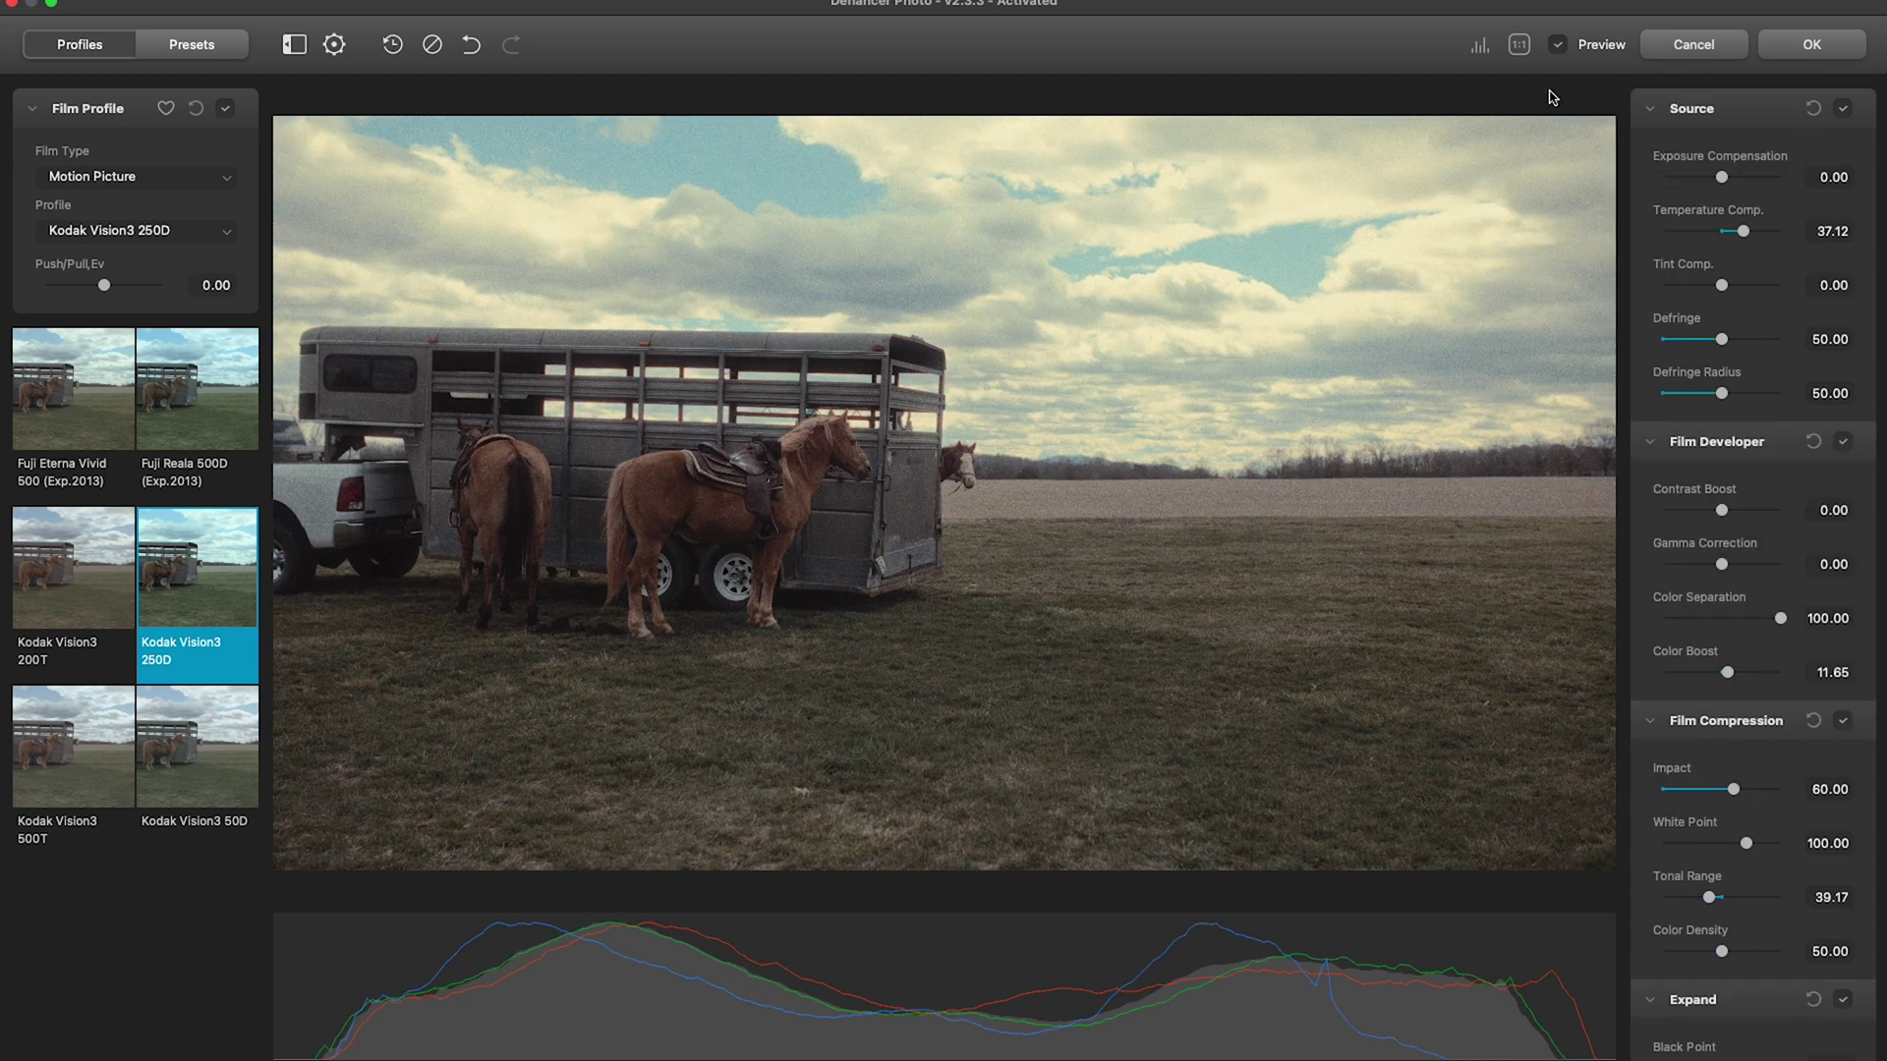
{"action": "left_click", "coordinate": [1558, 44]}
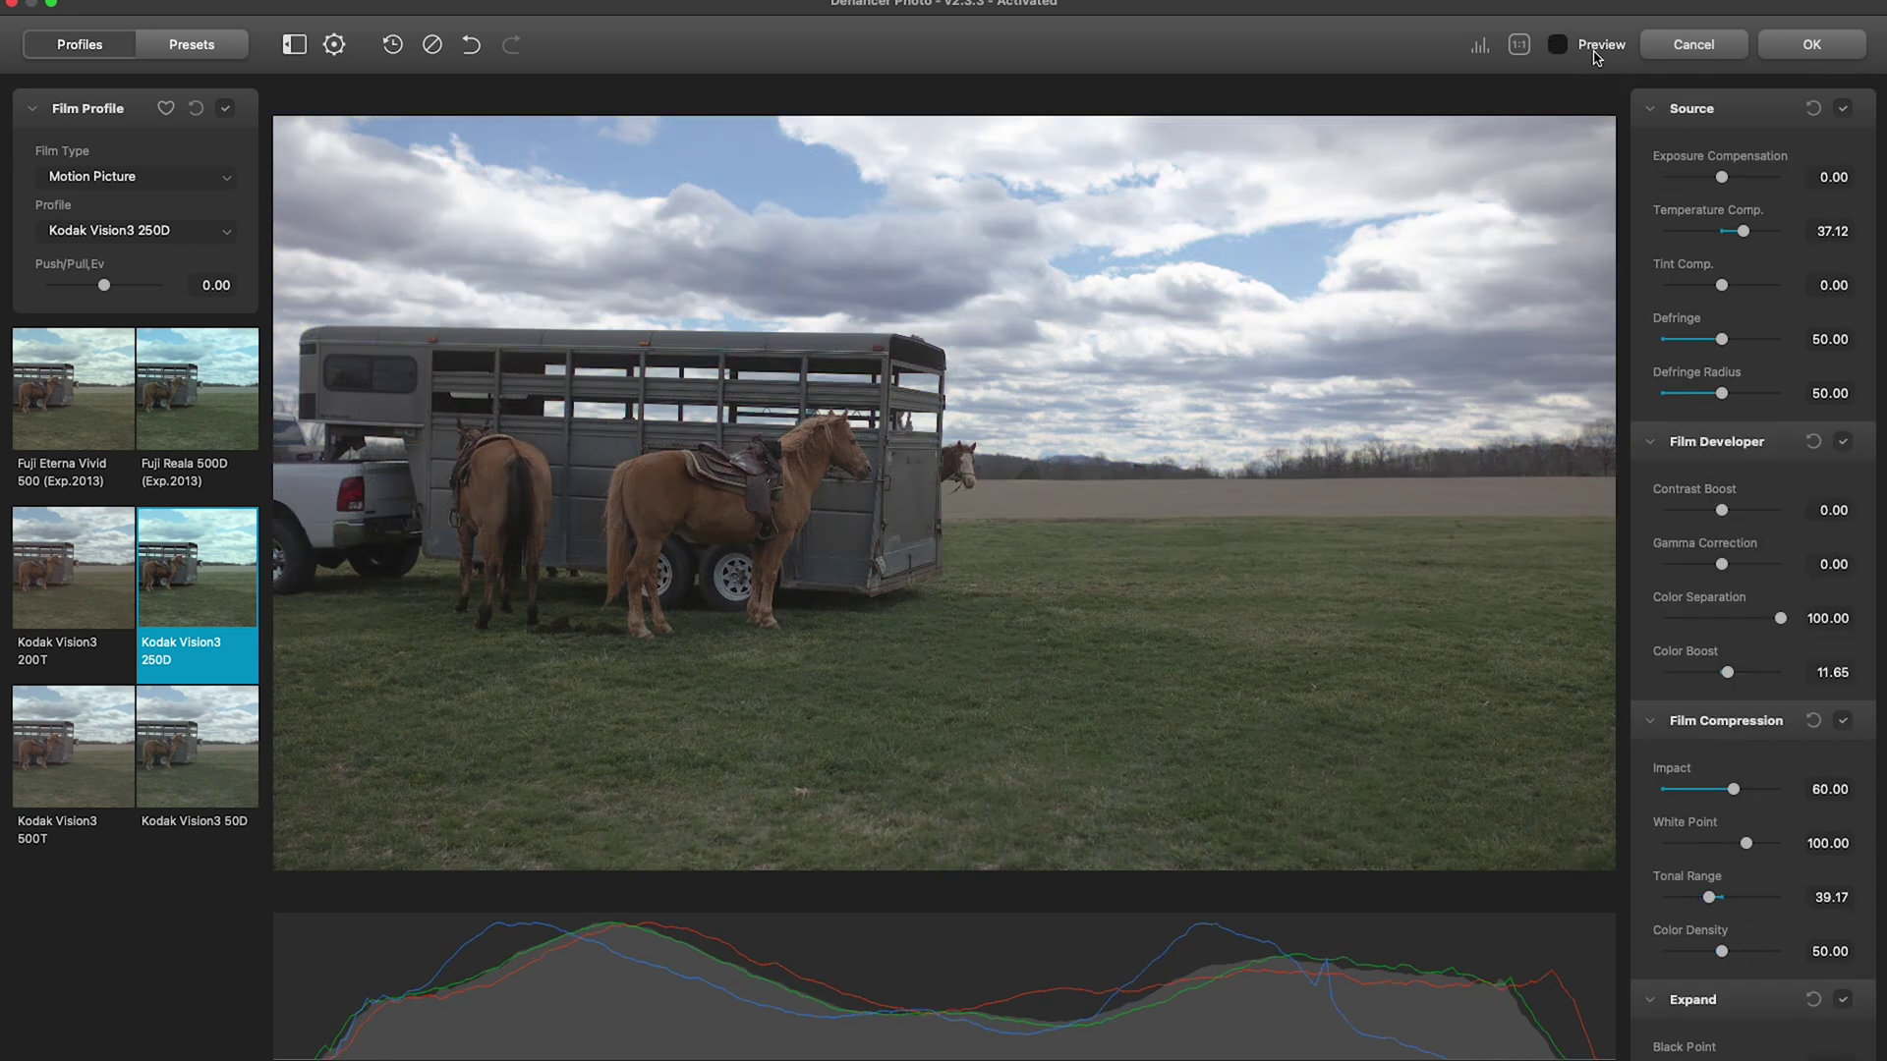
{"action": "left_click", "coordinate": [1595, 50]}
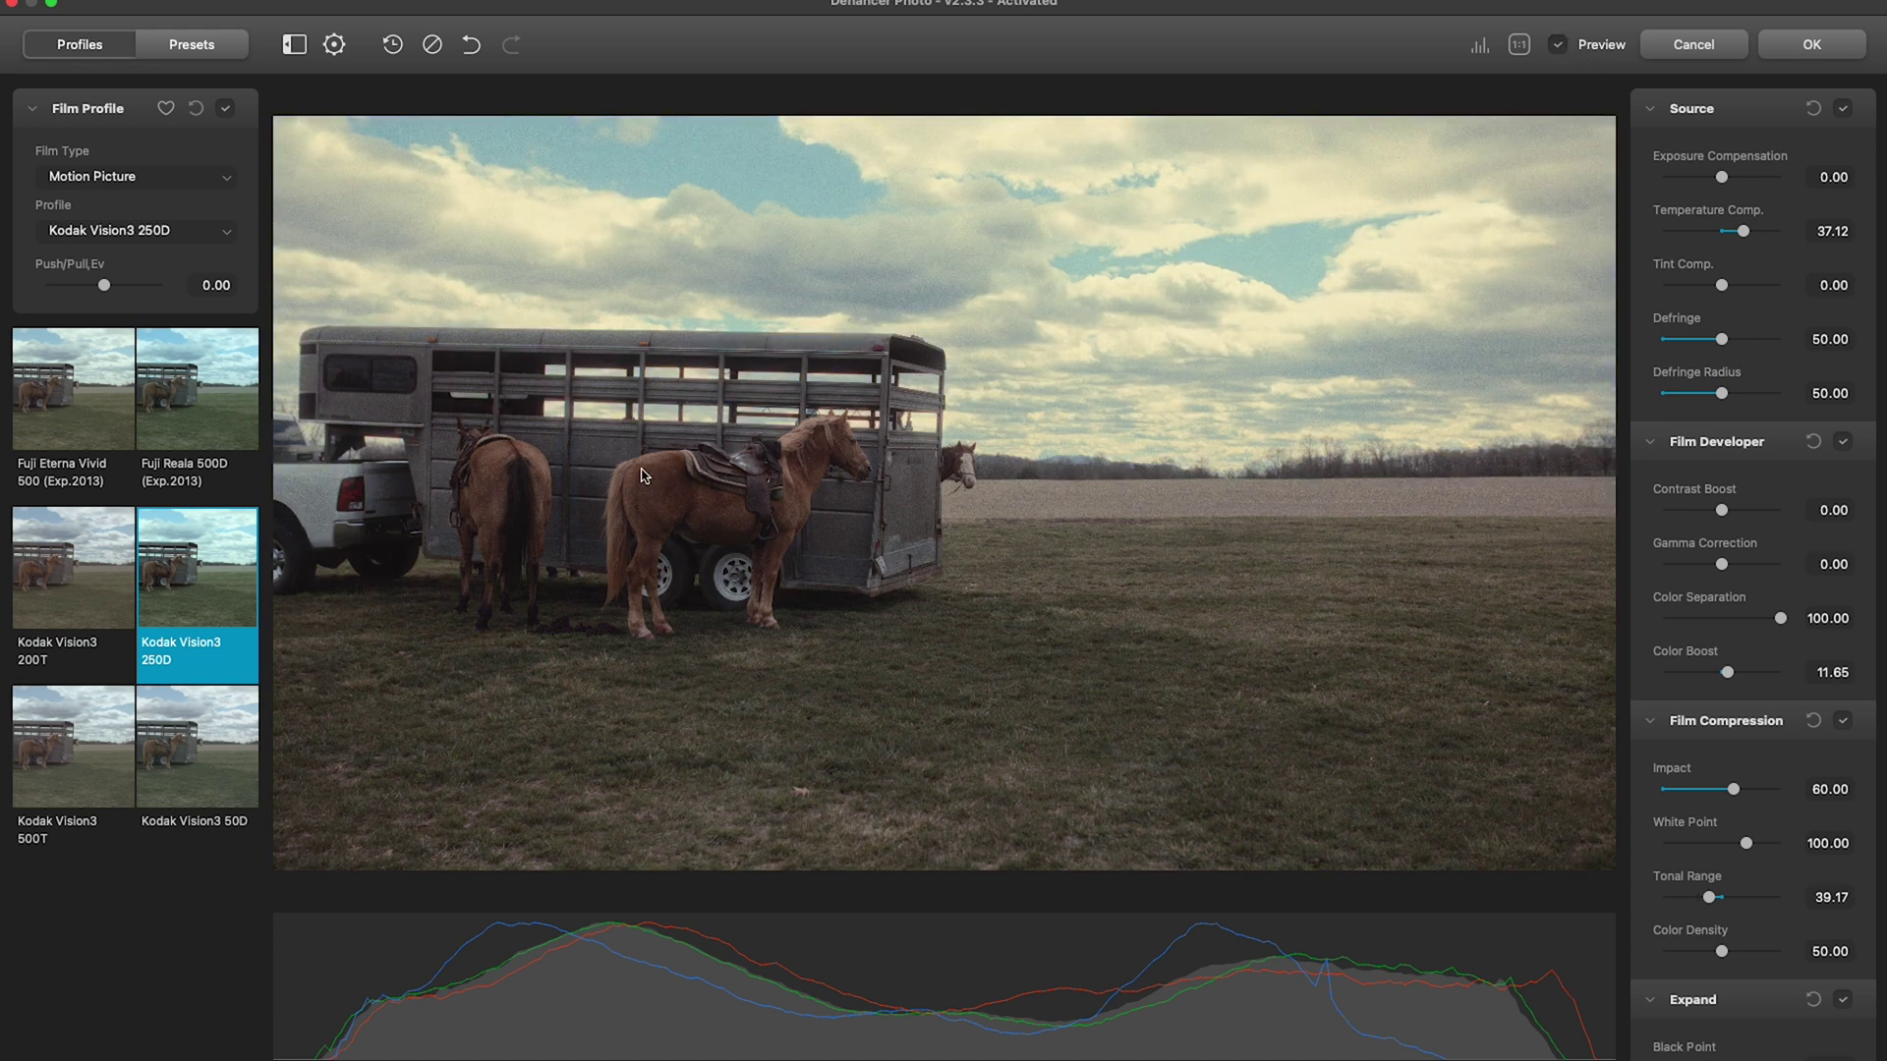
{"action": "left_click", "coordinate": [806, 472]}
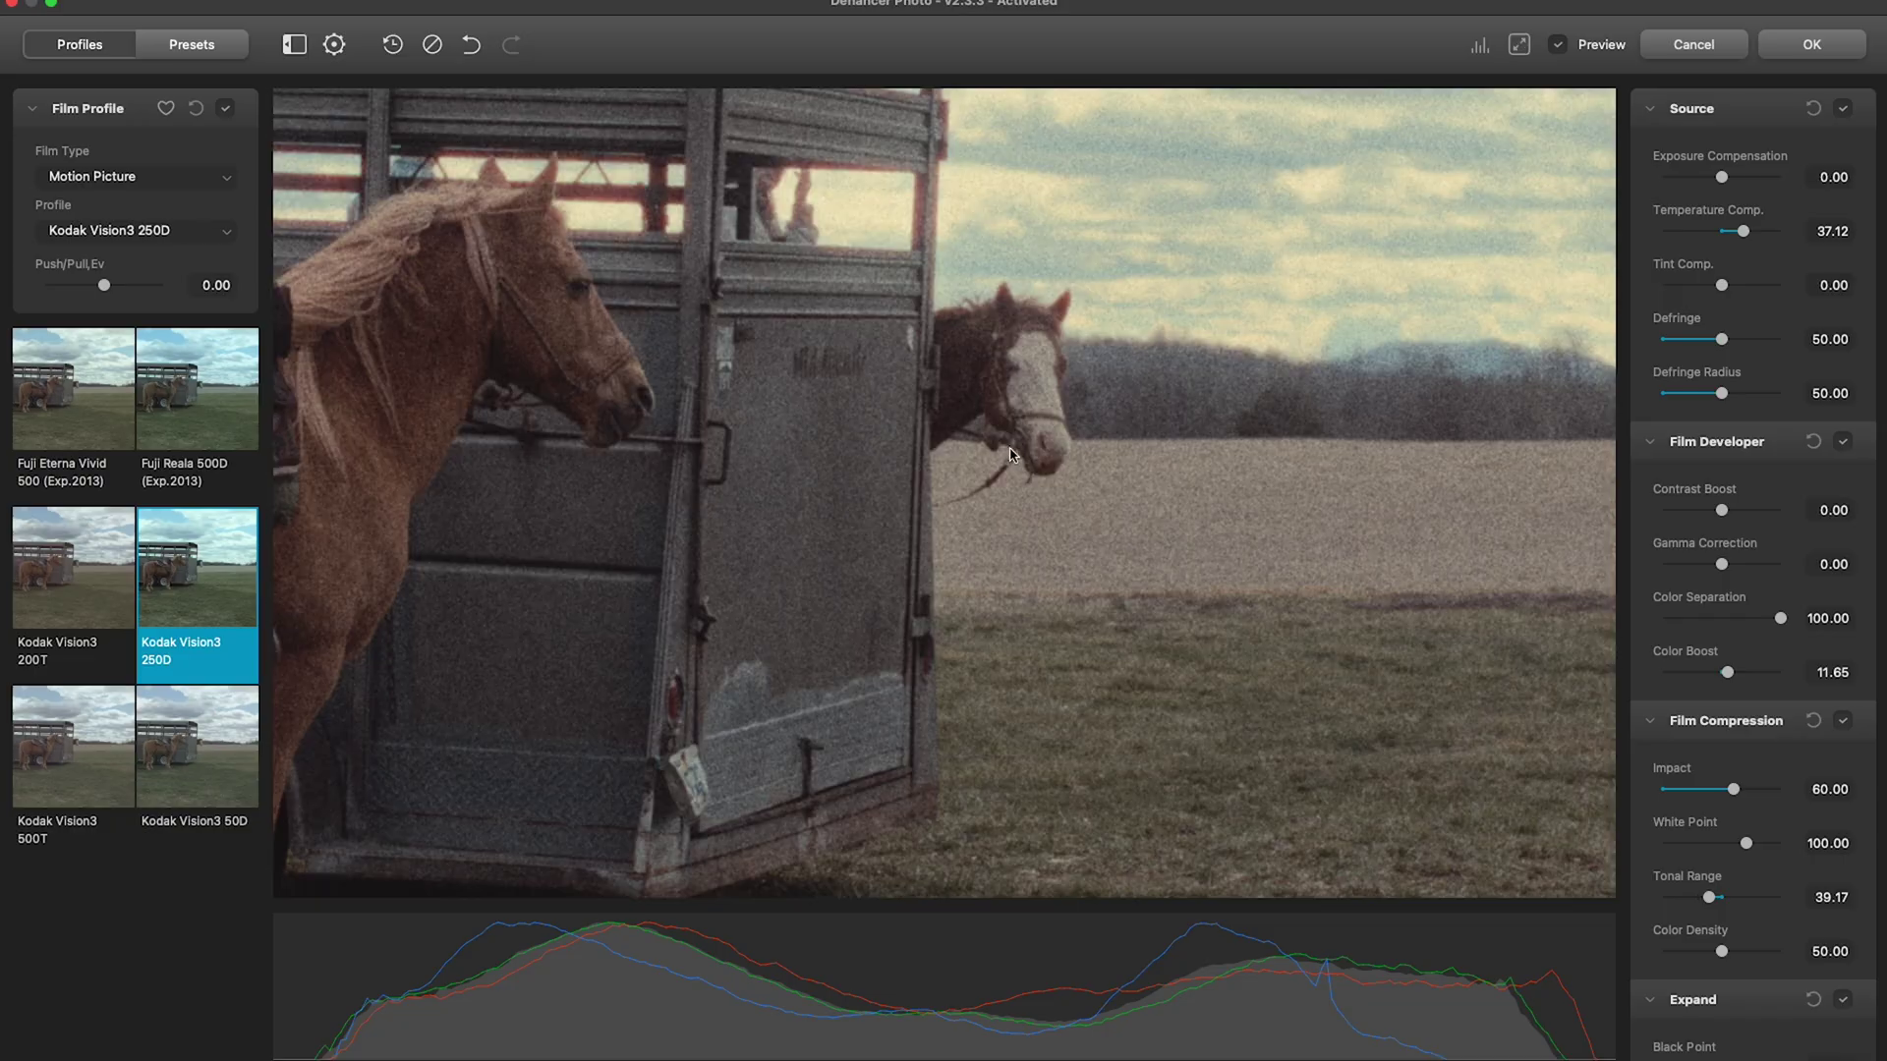